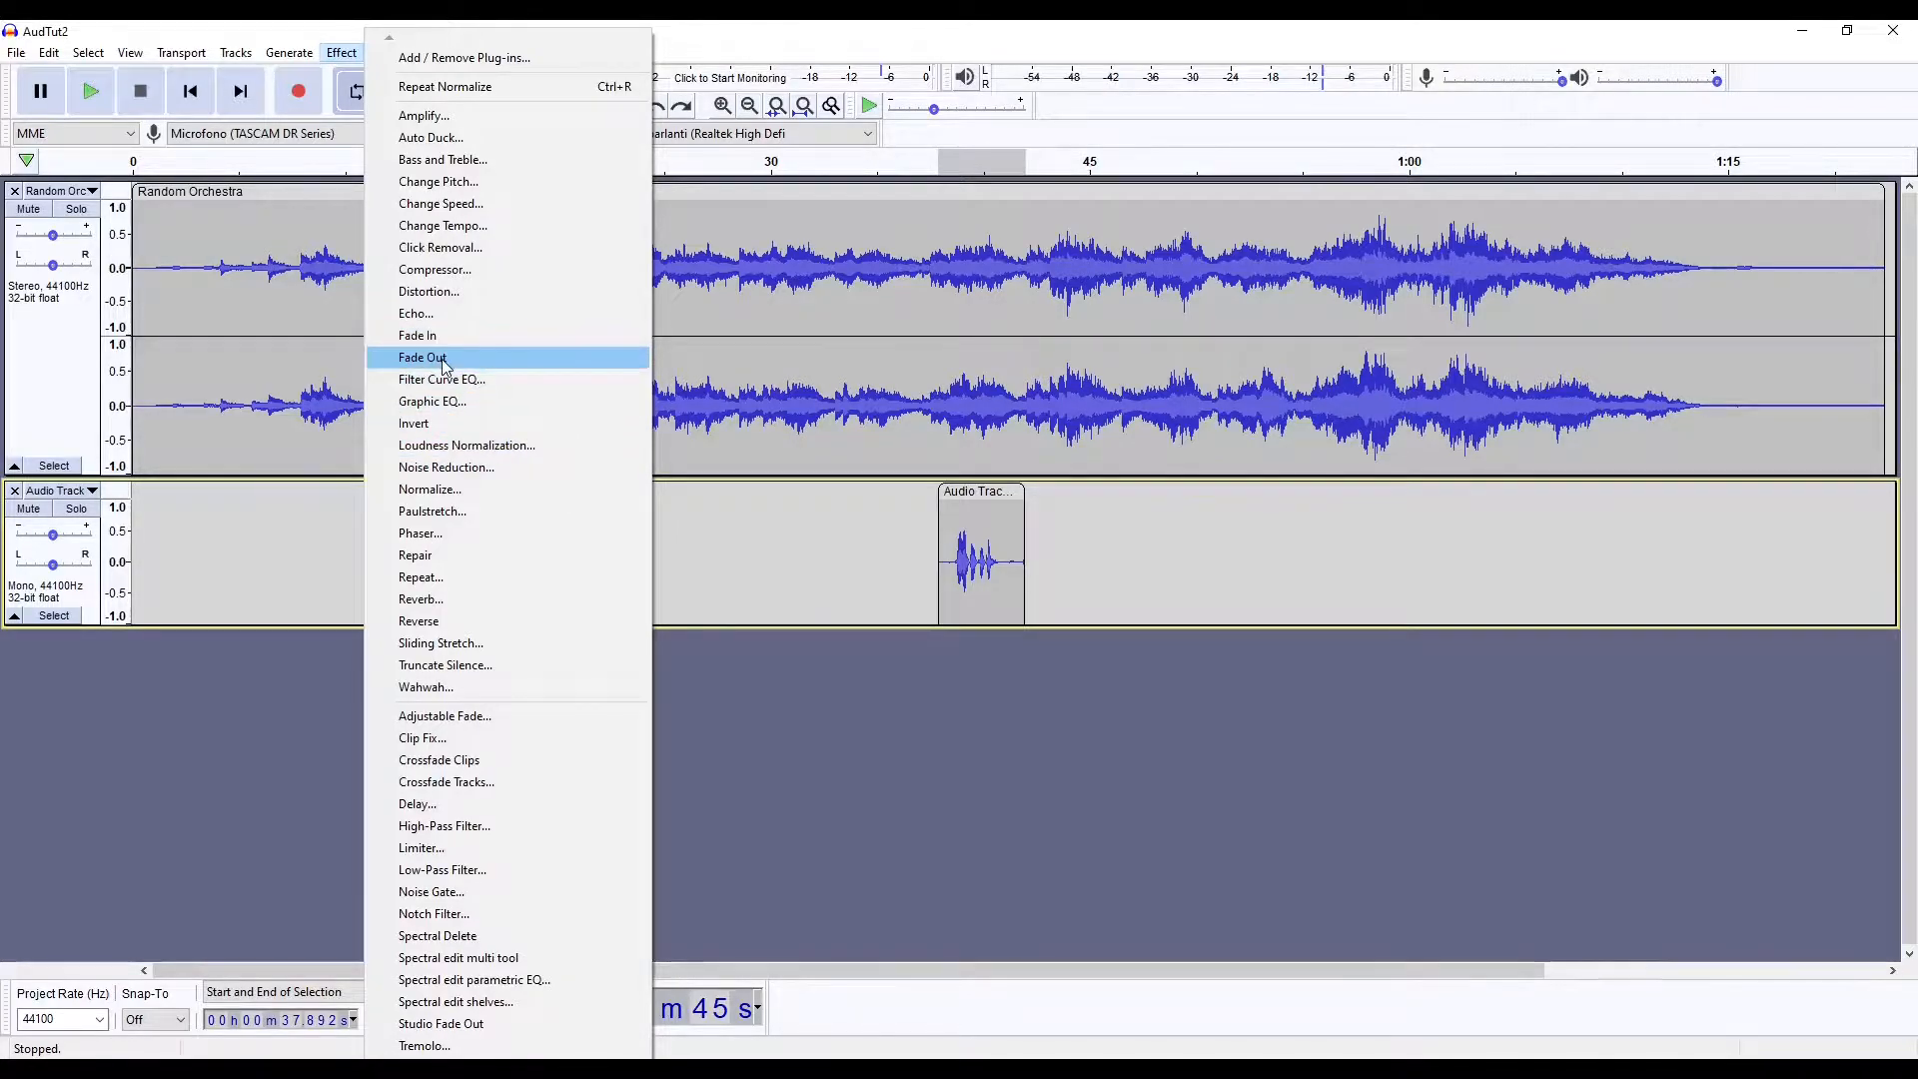
Select the orchestra track's opening from about 1 to 9 s, and its ending from about 1:03 to 1:13
{"action": "left_click", "coordinate": [308, 636]}
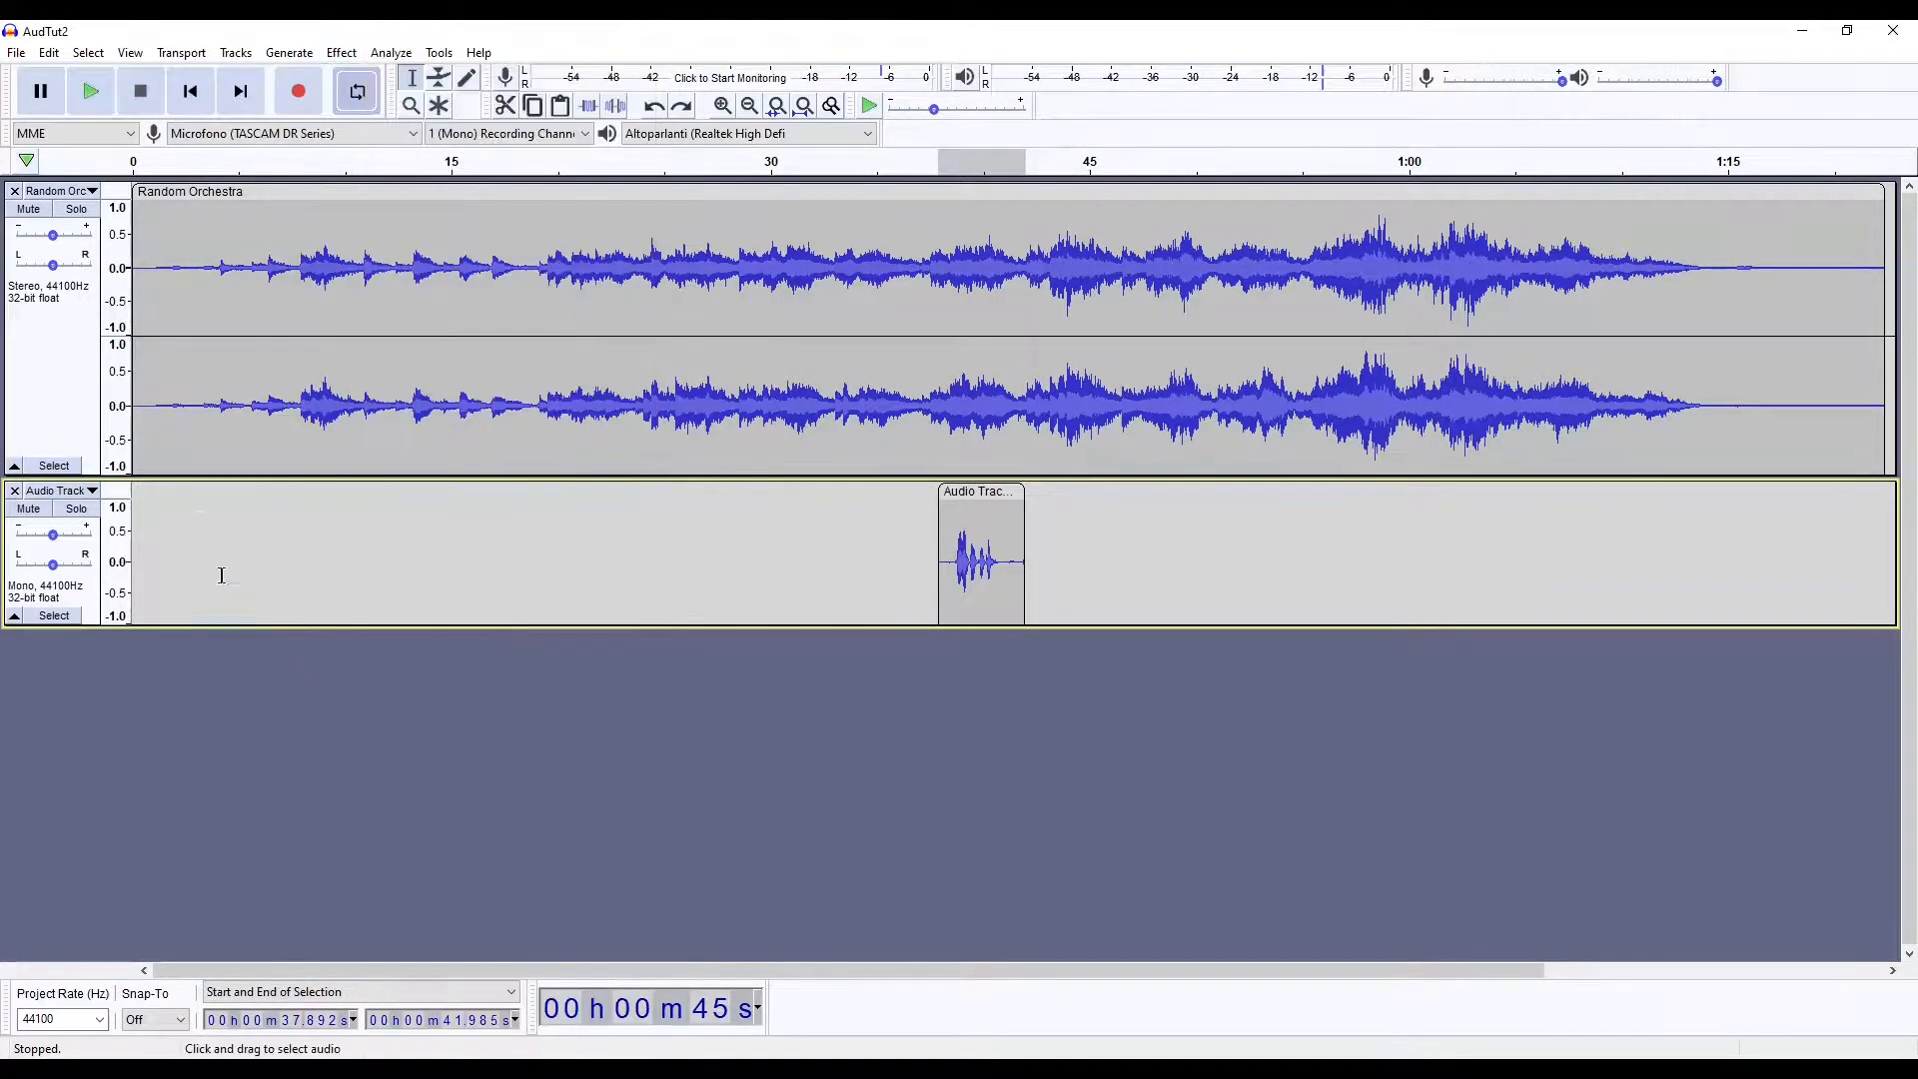
{"action": "left_click_drag", "start_coordinate": [154, 272], "coordinate": [319, 292]}
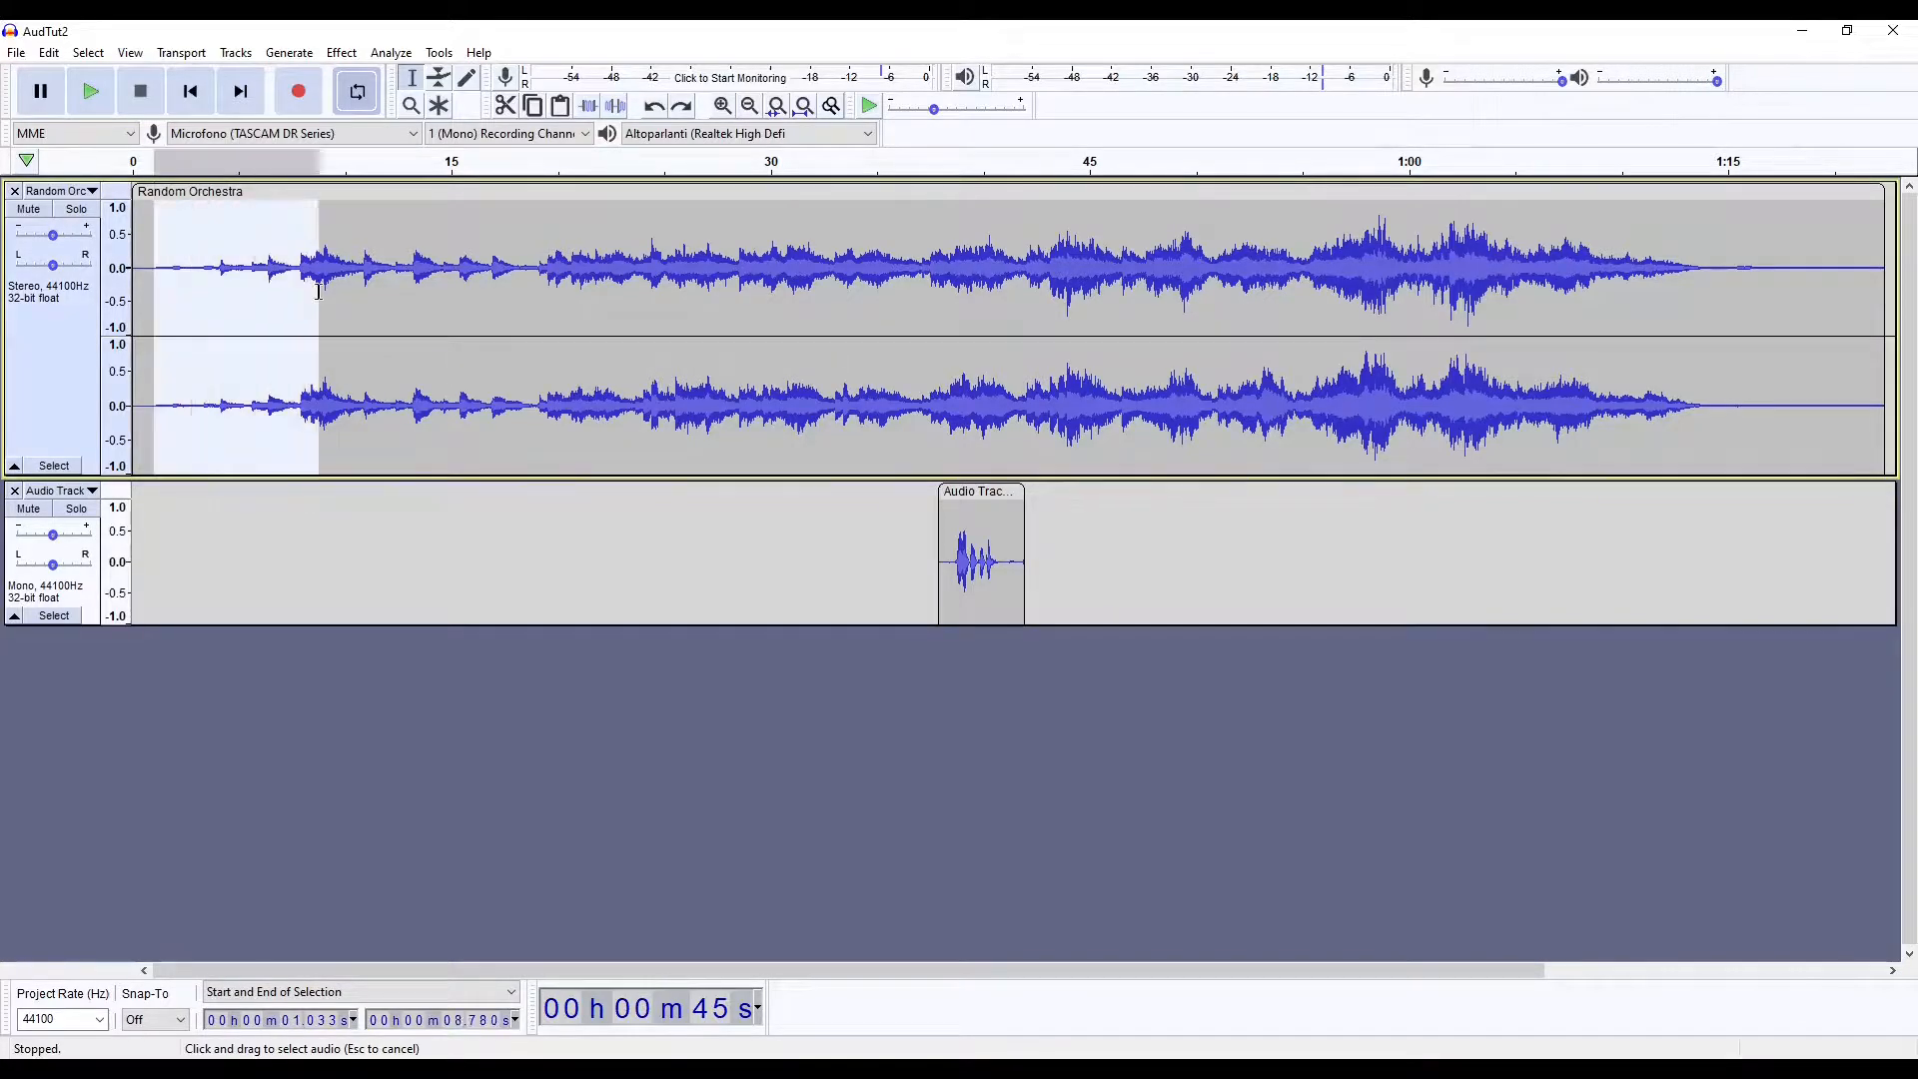
{"action": "left_click_drag", "start_coordinate": [1695, 272], "coordinate": [1474, 286]}
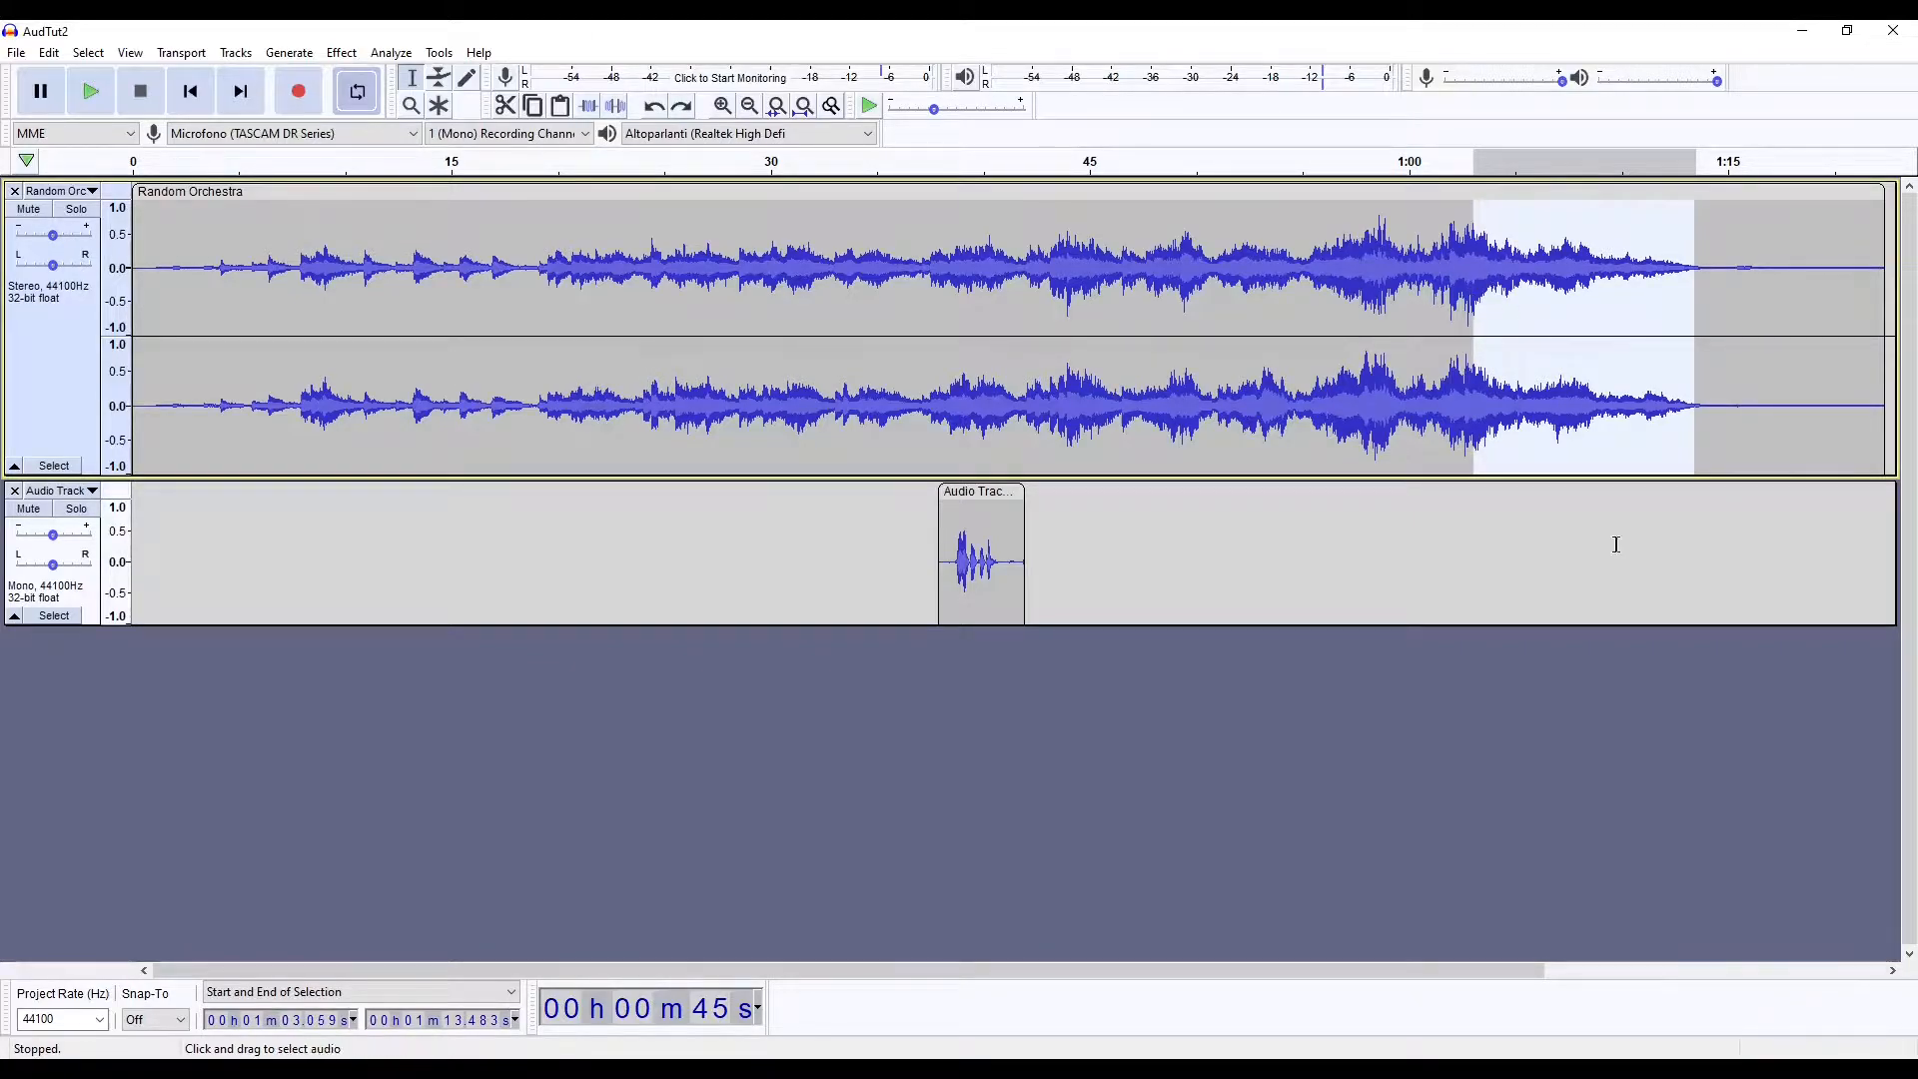
{"action": "left_click", "coordinate": [1477, 775]}
Apply Hard Clipping distortion with its preset values to the whole Random Orchestra clip
{"action": "left_click", "coordinate": [341, 58]}
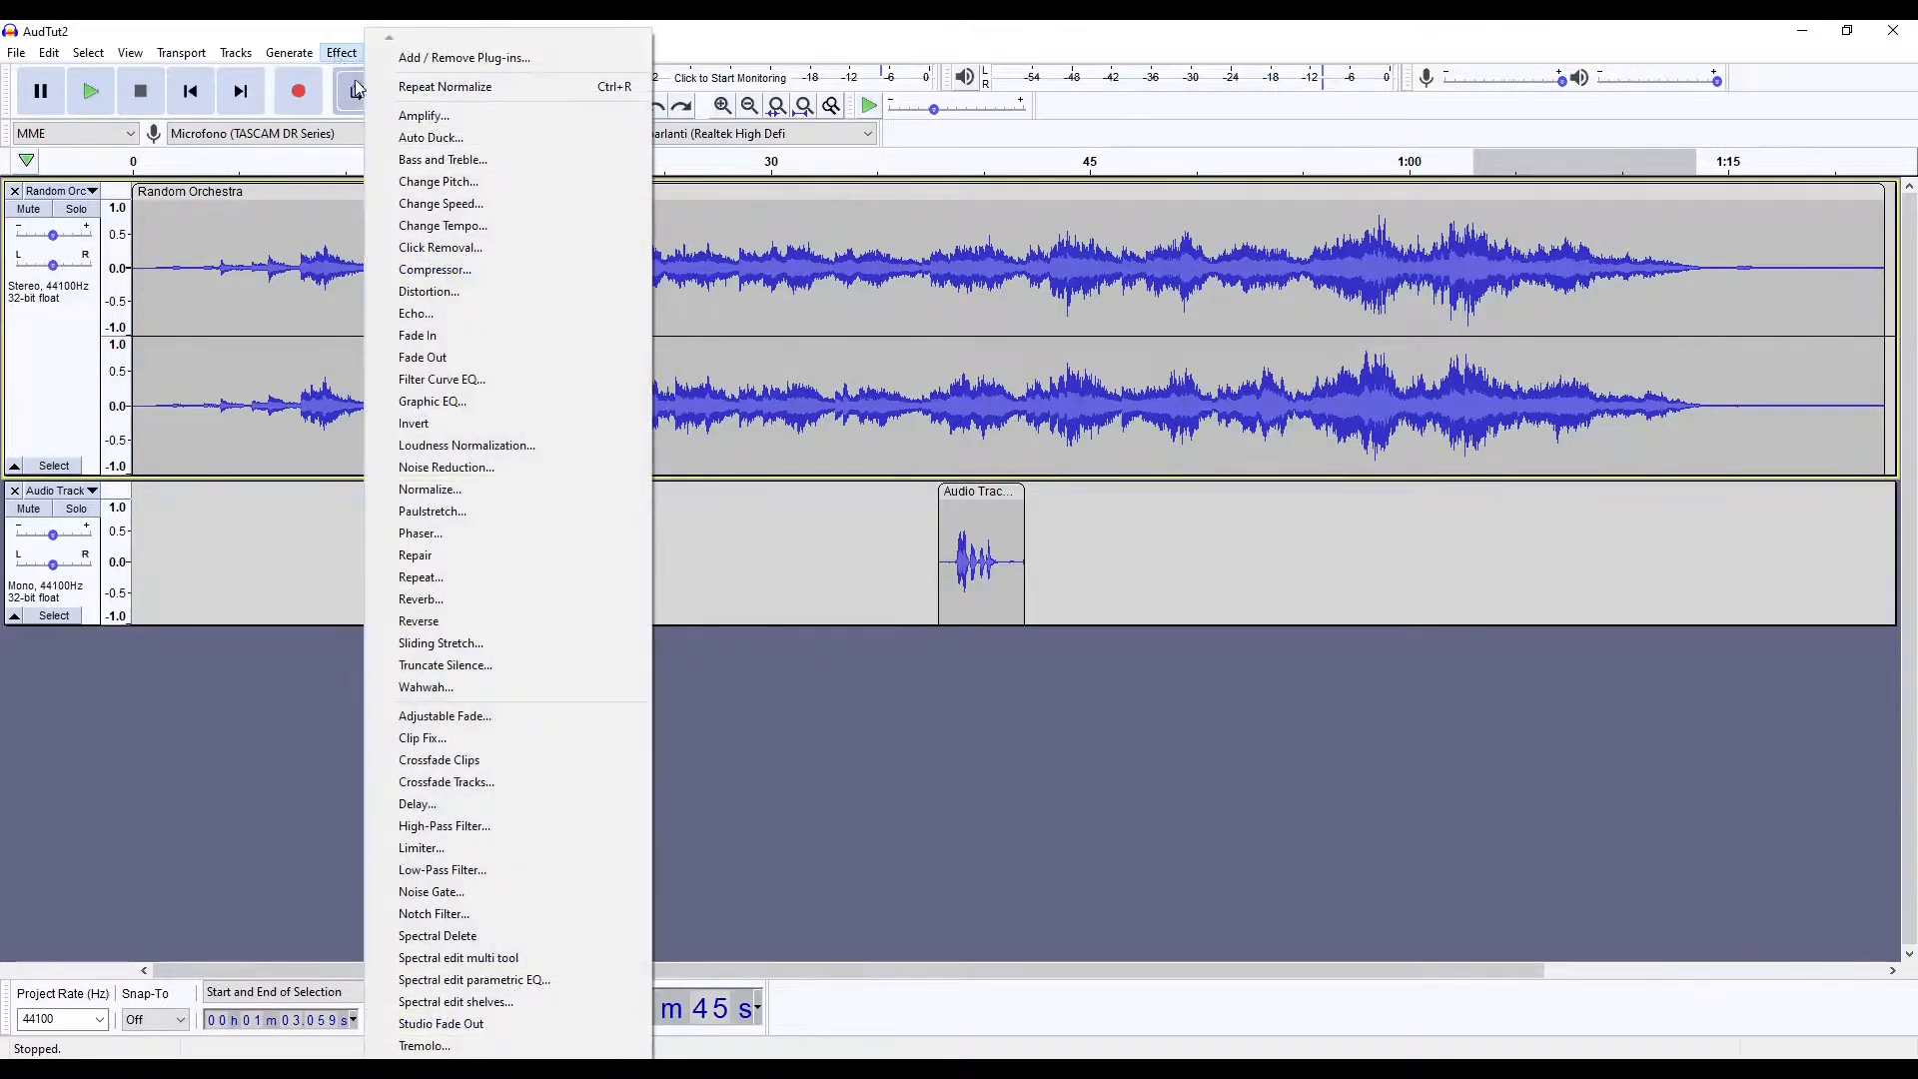
{"action": "left_click", "coordinate": [444, 294]}
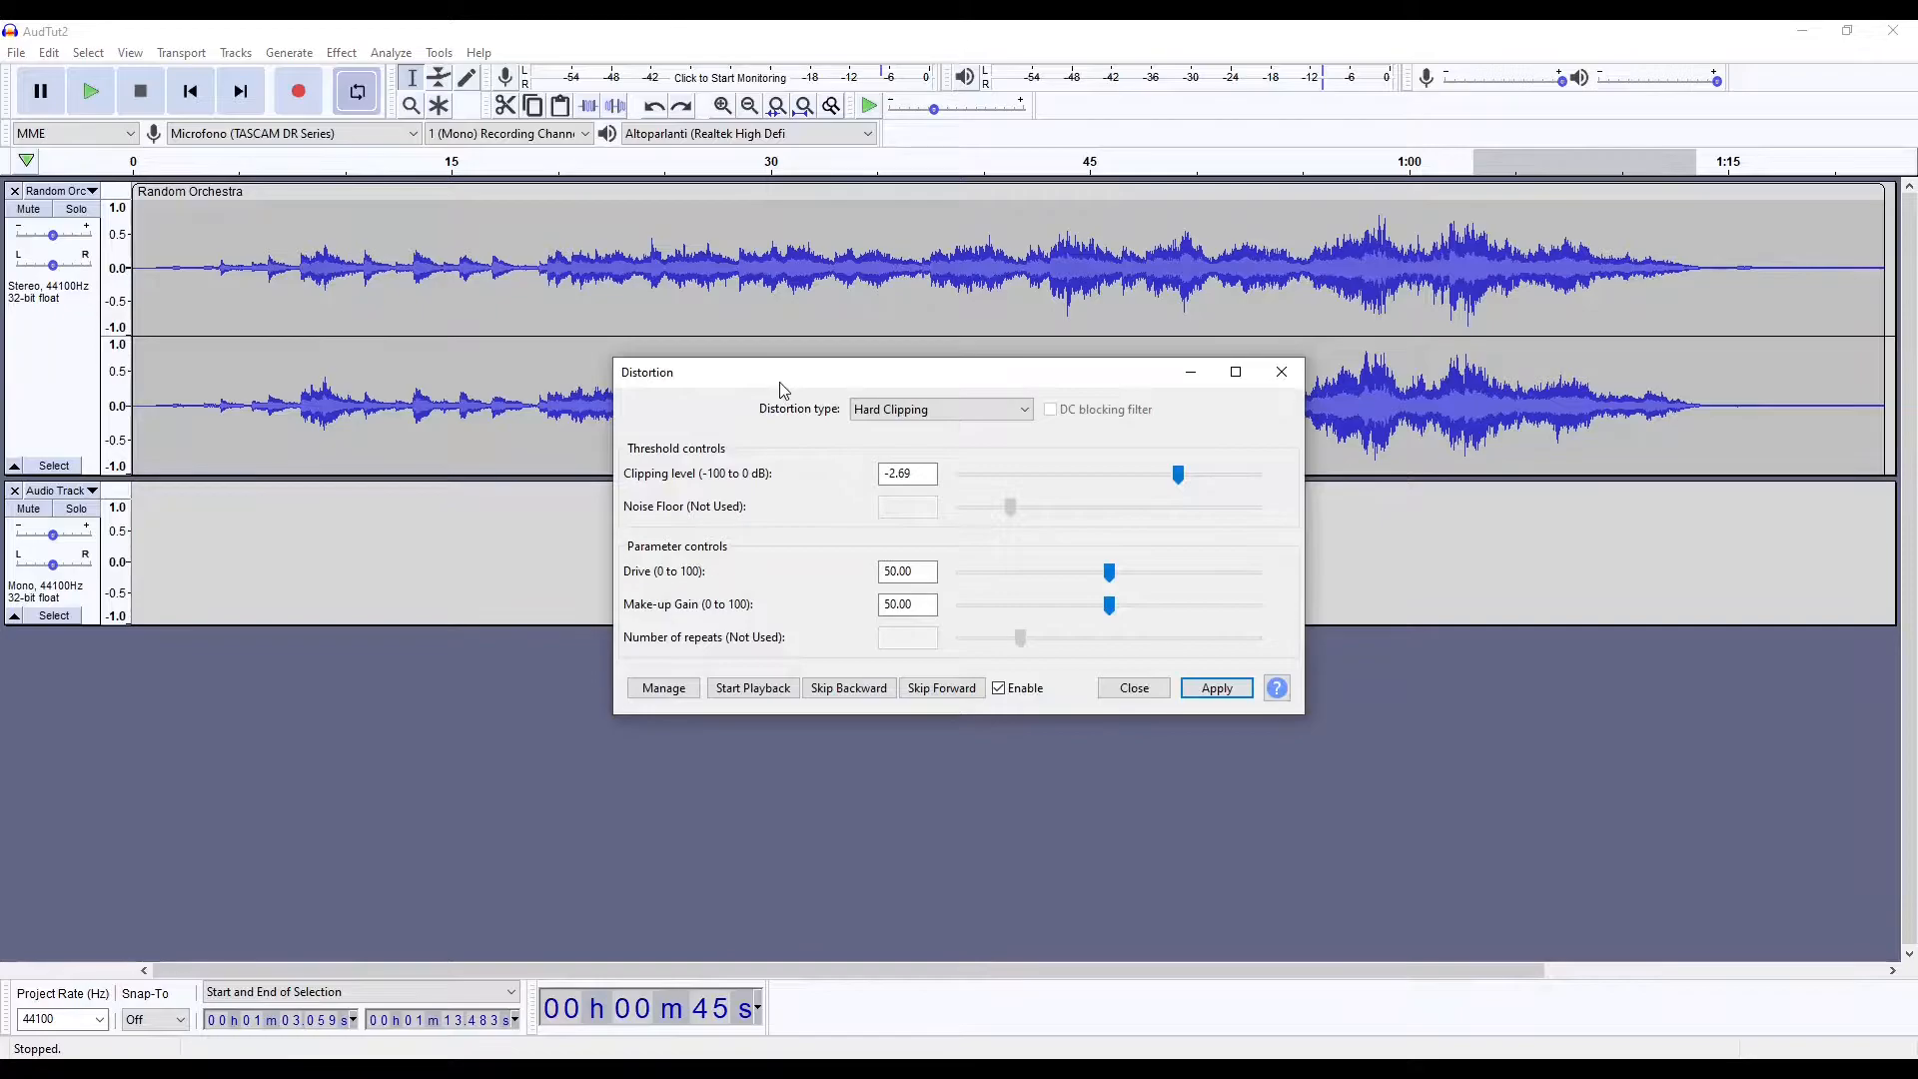
{"action": "left_click_drag", "start_coordinate": [985, 372], "coordinate": [1397, 500]}
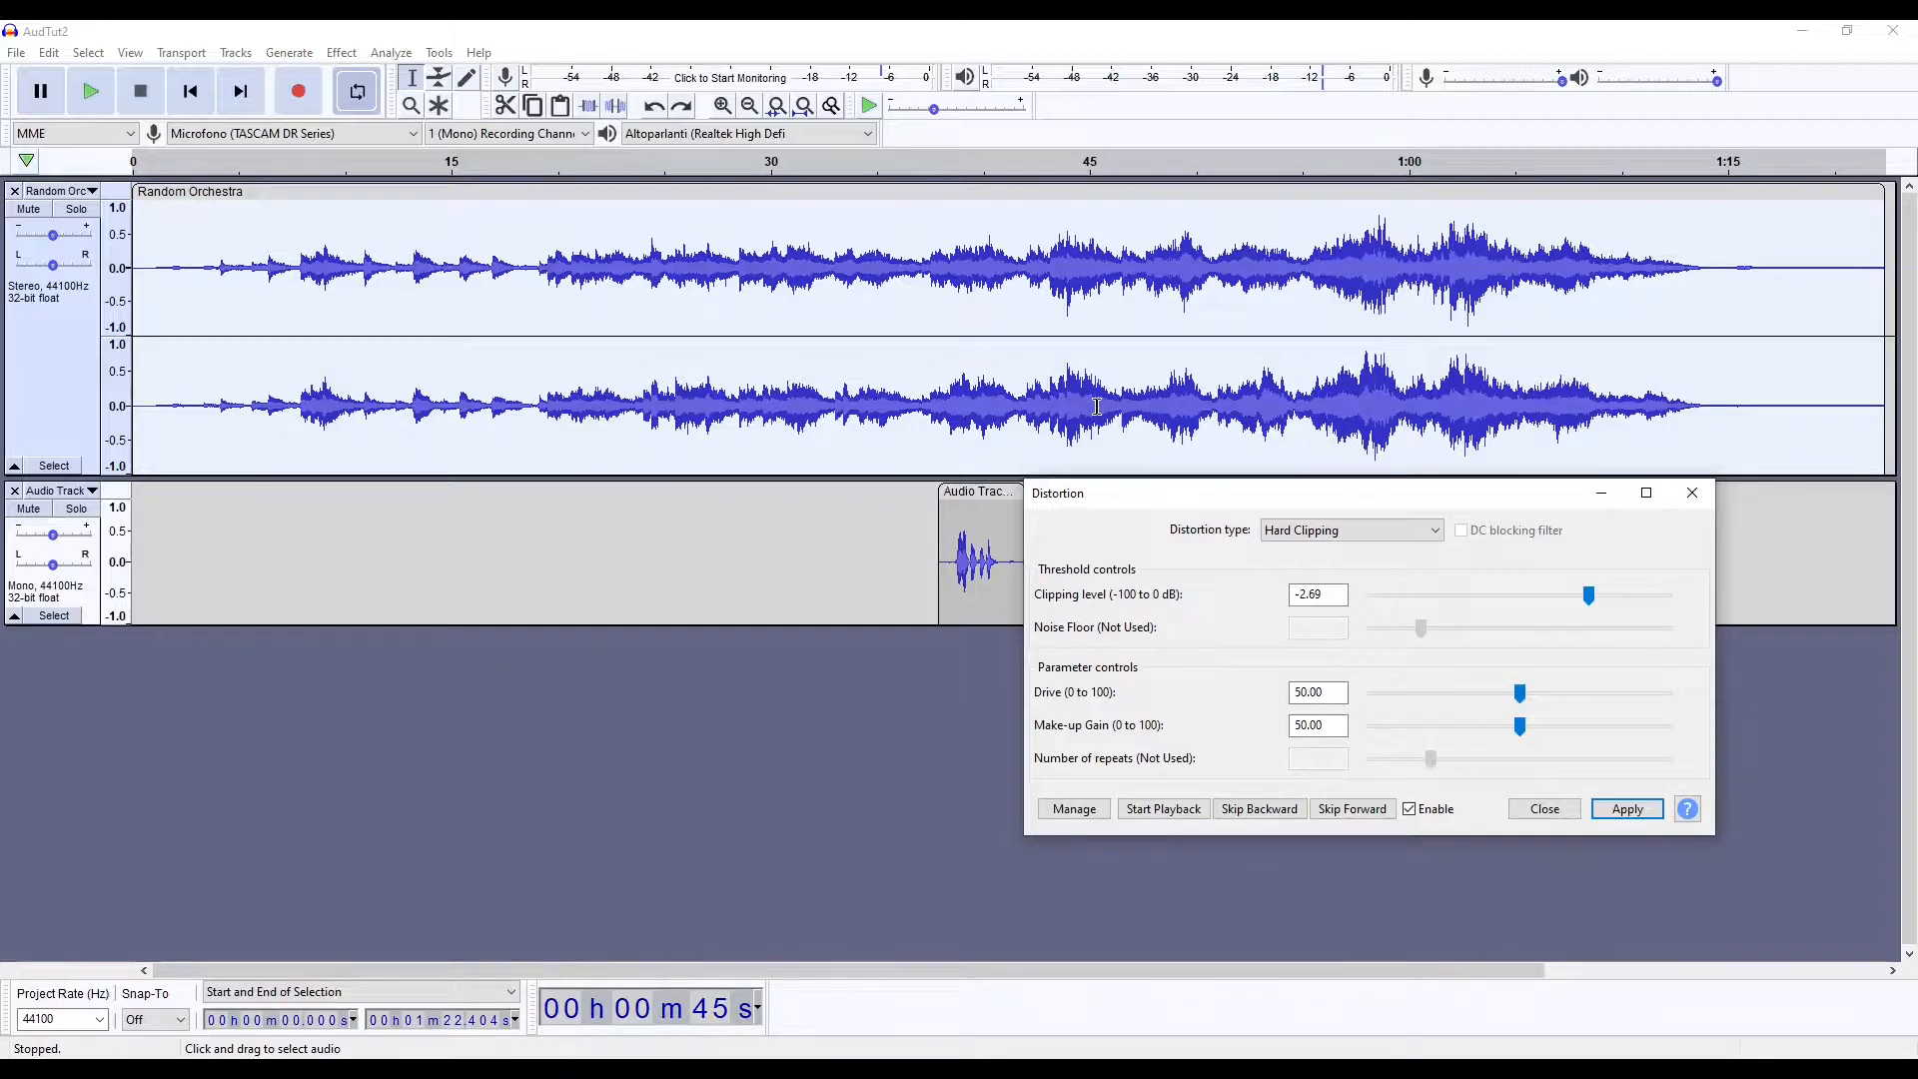
{"action": "left_click_drag", "start_coordinate": [1172, 498], "coordinate": [445, 497]}
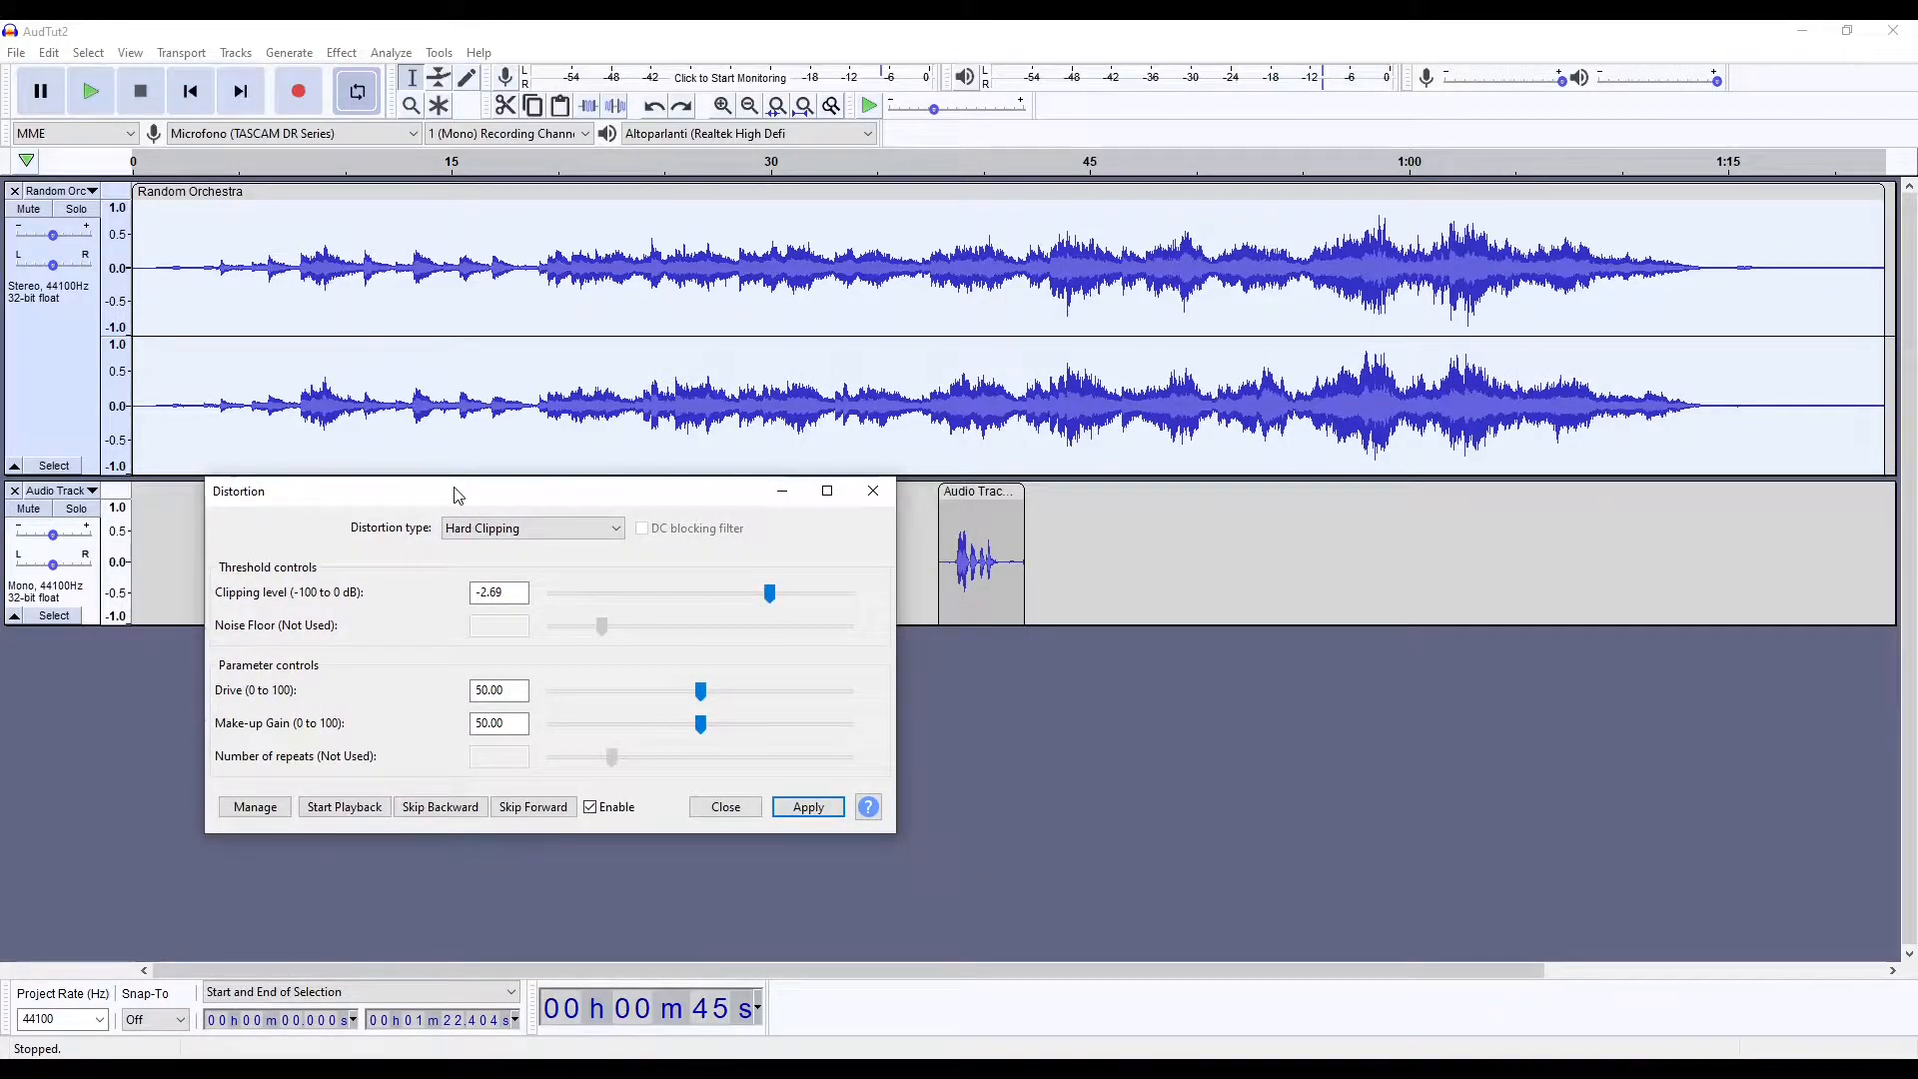
{"action": "left_click_drag", "start_coordinate": [530, 497], "coordinate": [421, 491]}
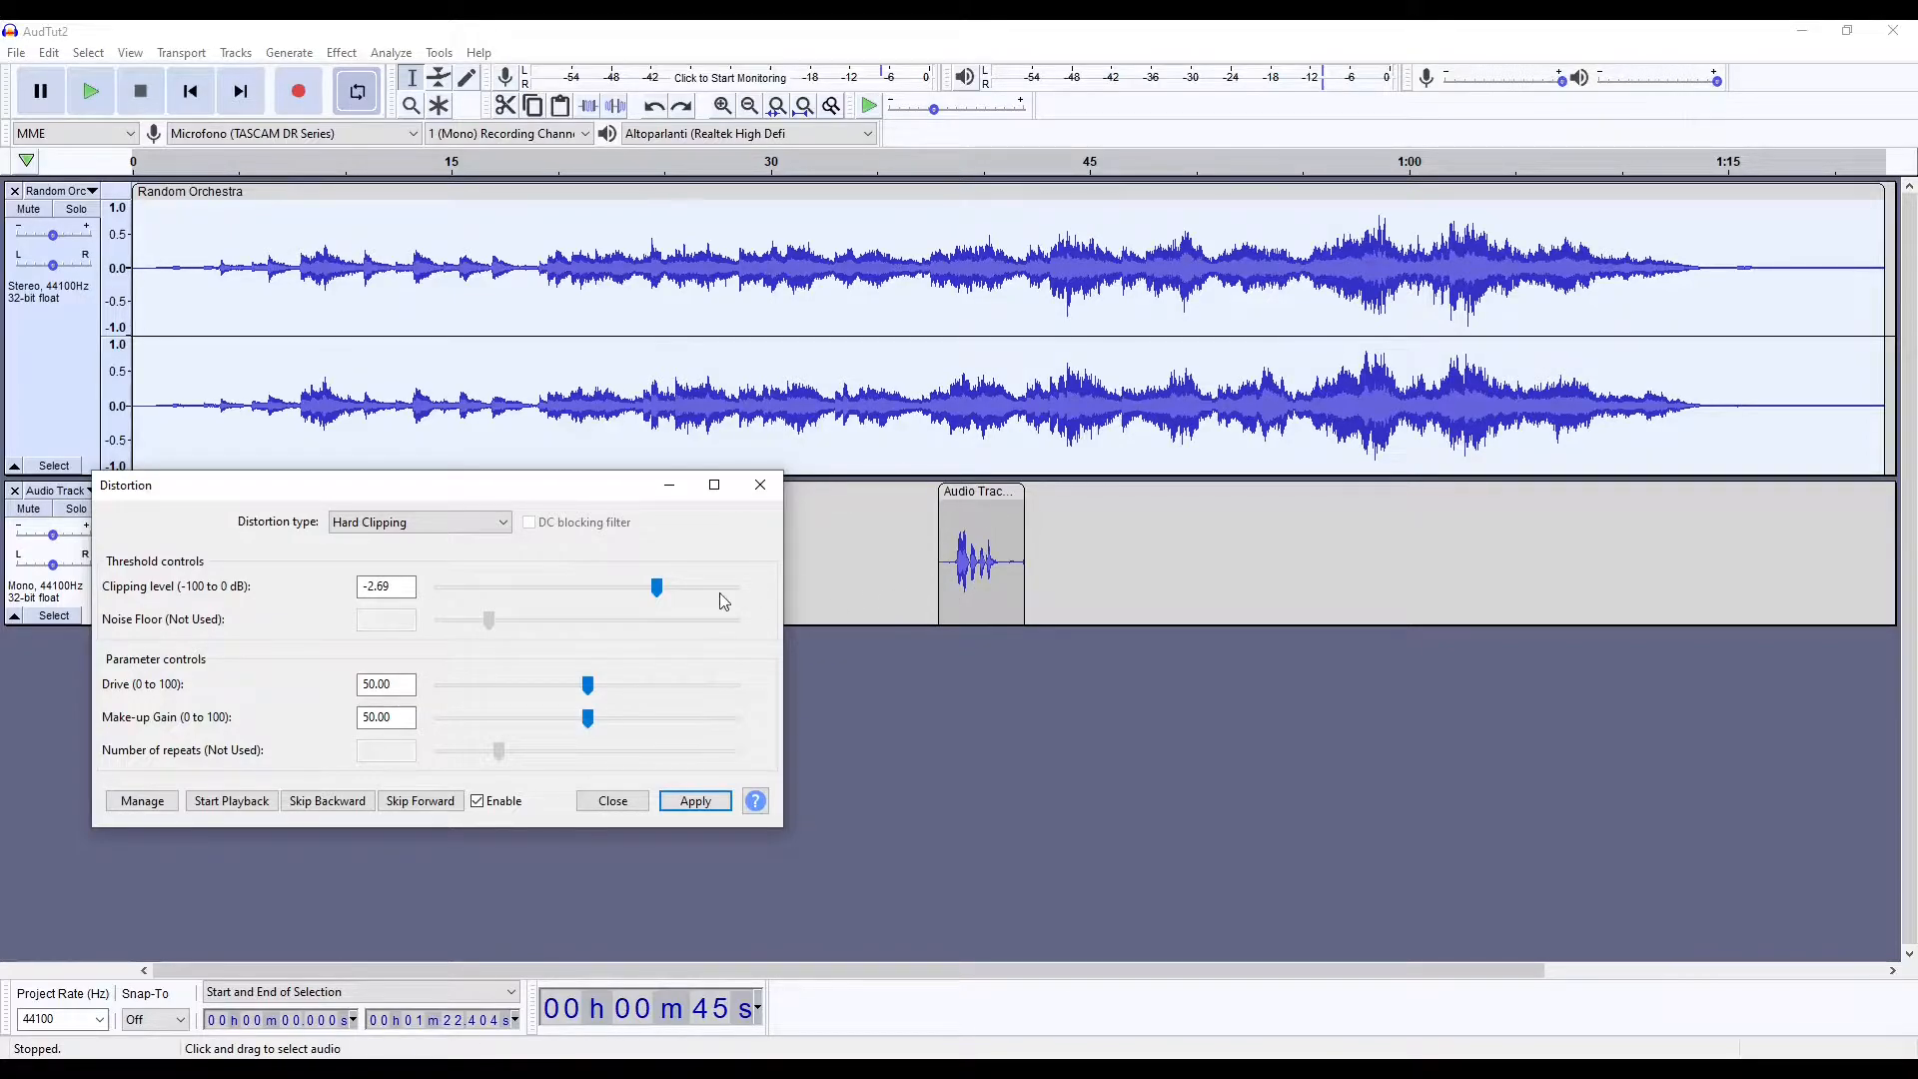
{"action": "left_click", "coordinate": [670, 802]}
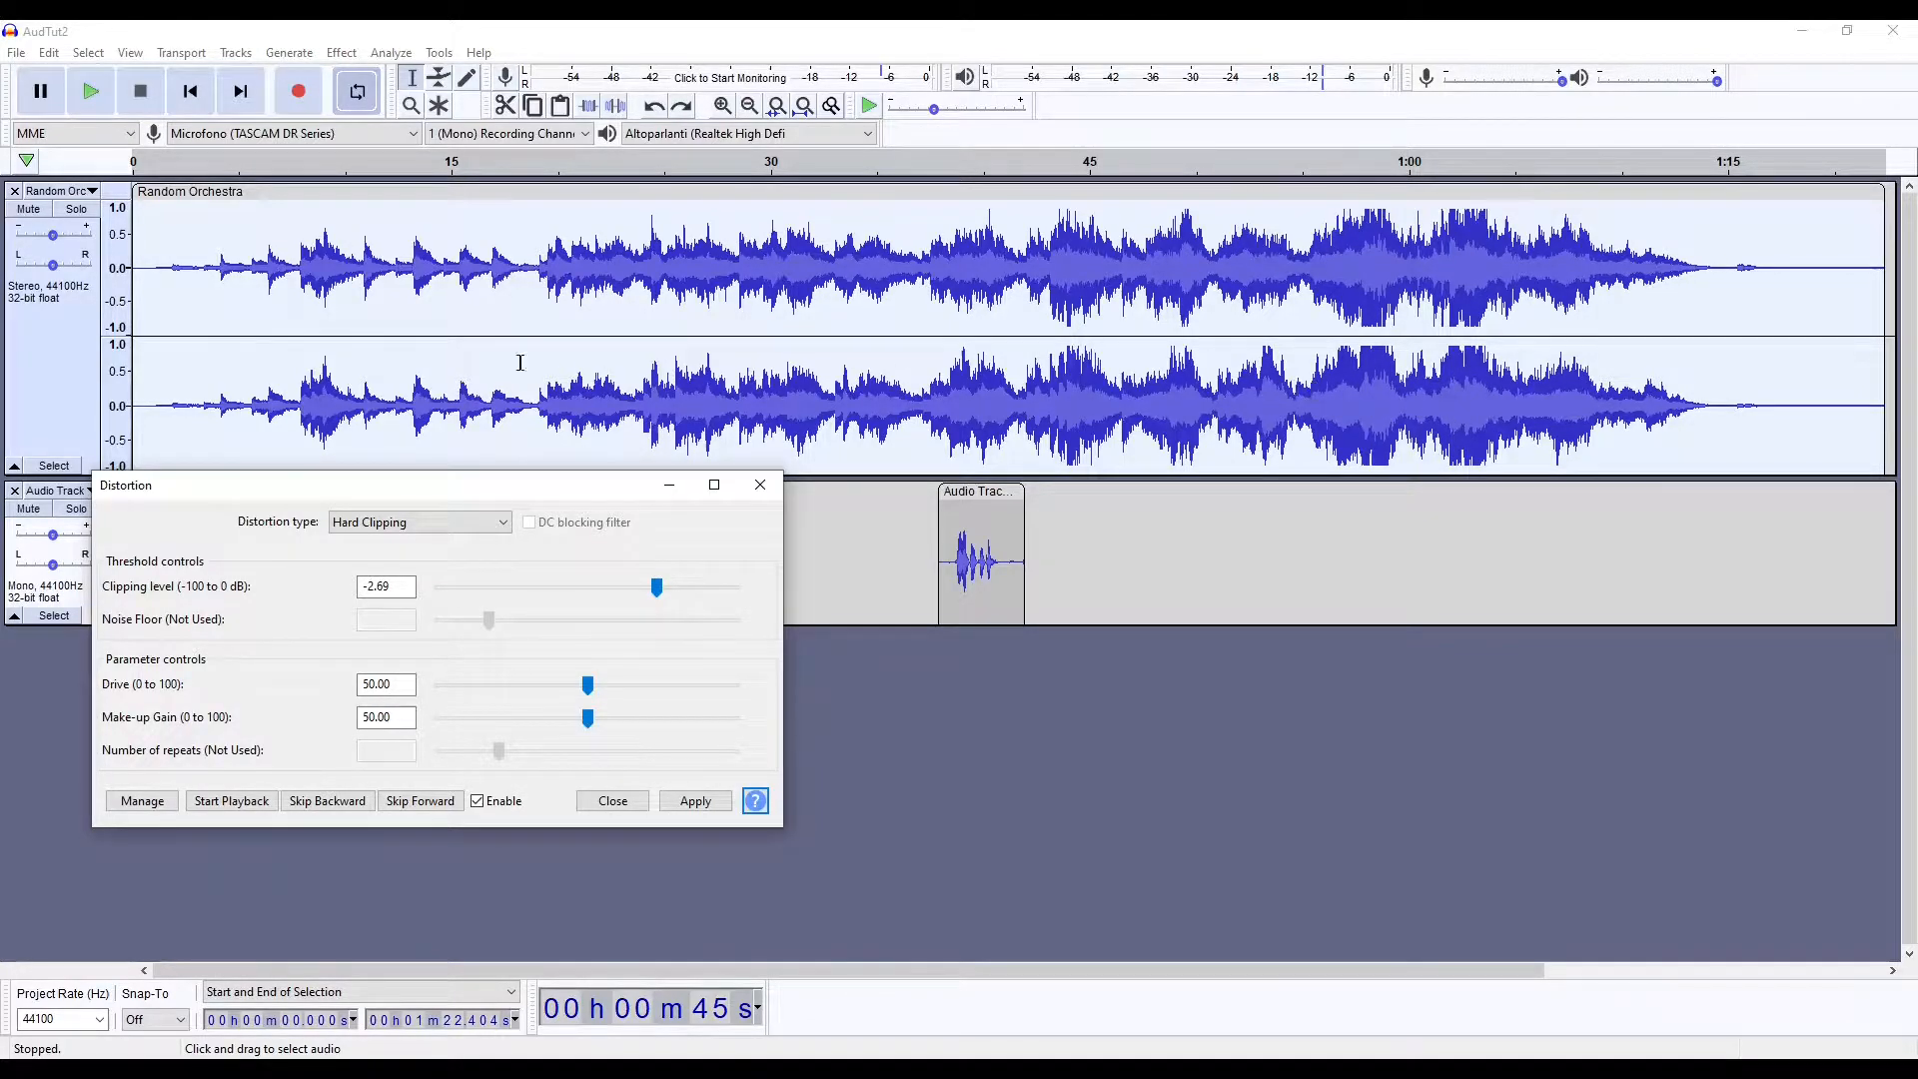
Play back the distorted orchestra track from about 8 s and from about 56 s
{"action": "left_click", "coordinate": [299, 283]}
{"action": "key", "text": "space"}
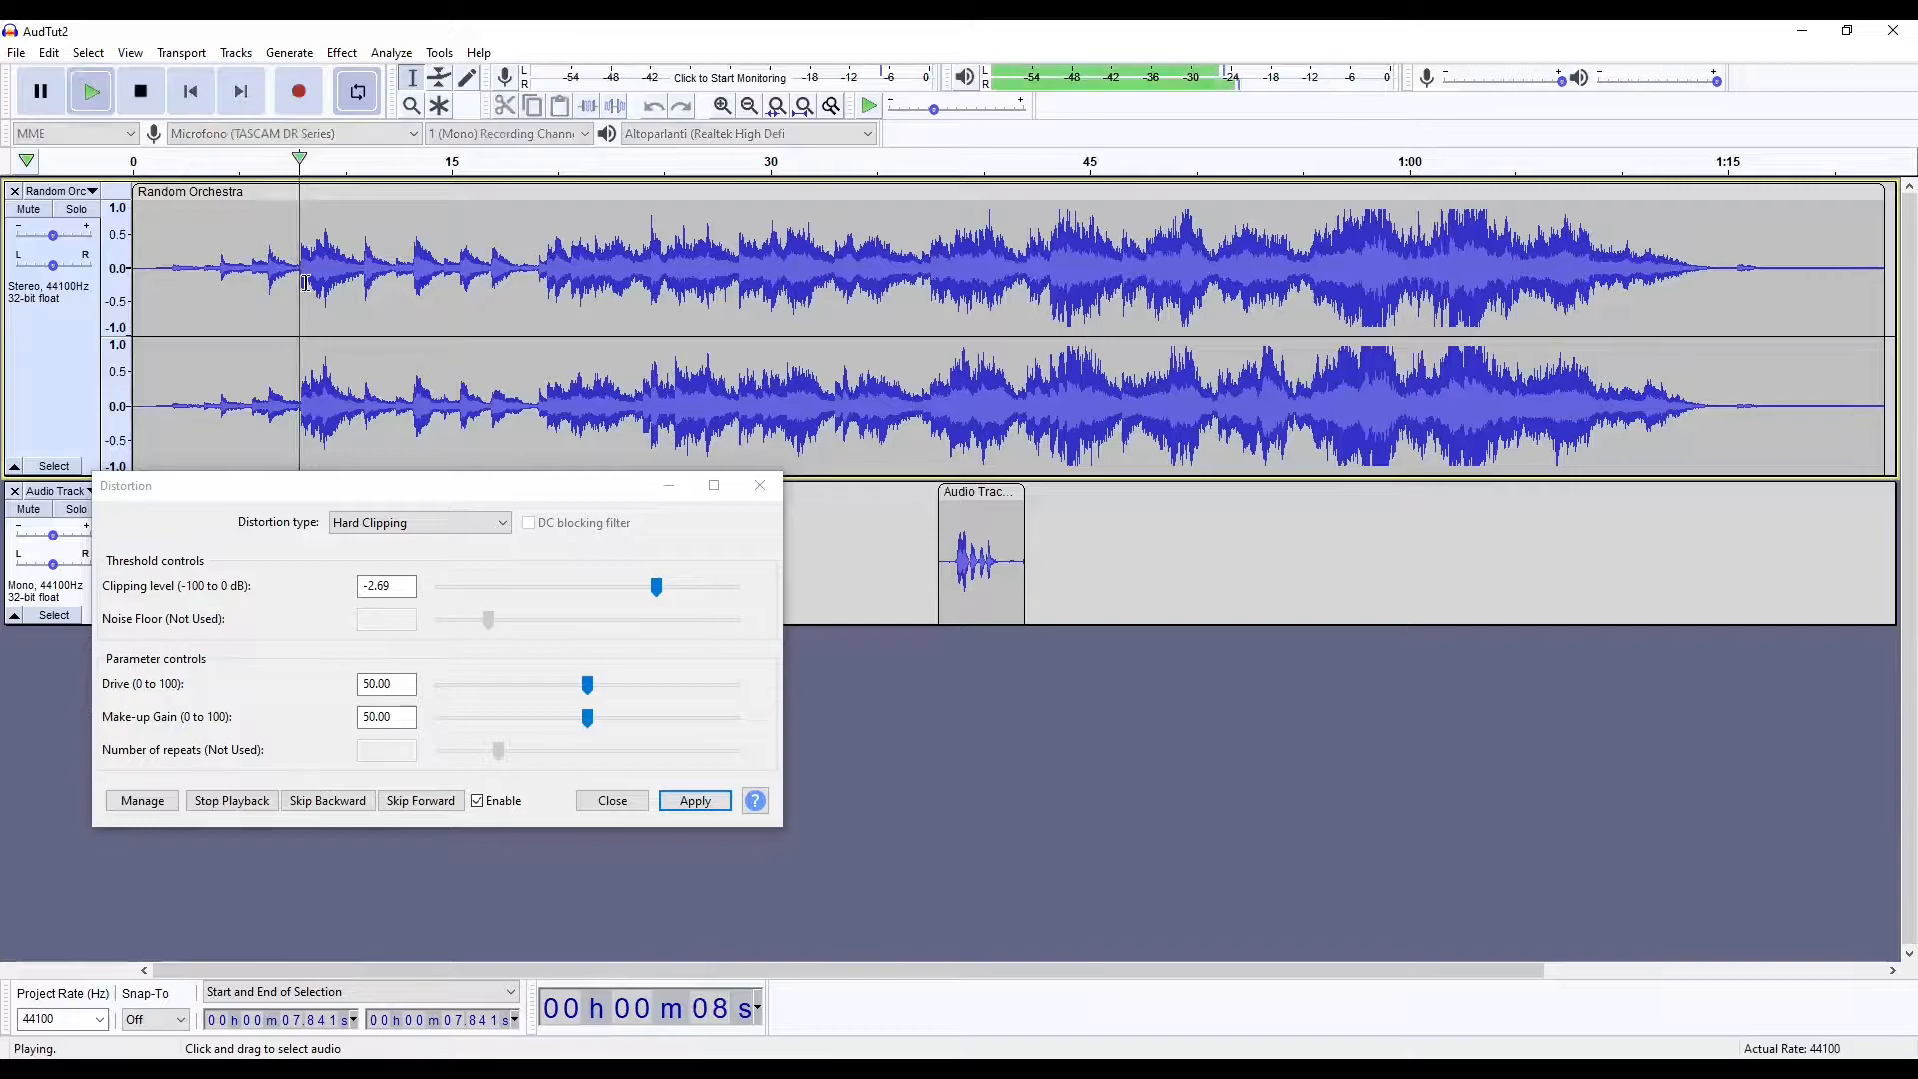
{"action": "left_click", "coordinate": [1330, 270]}
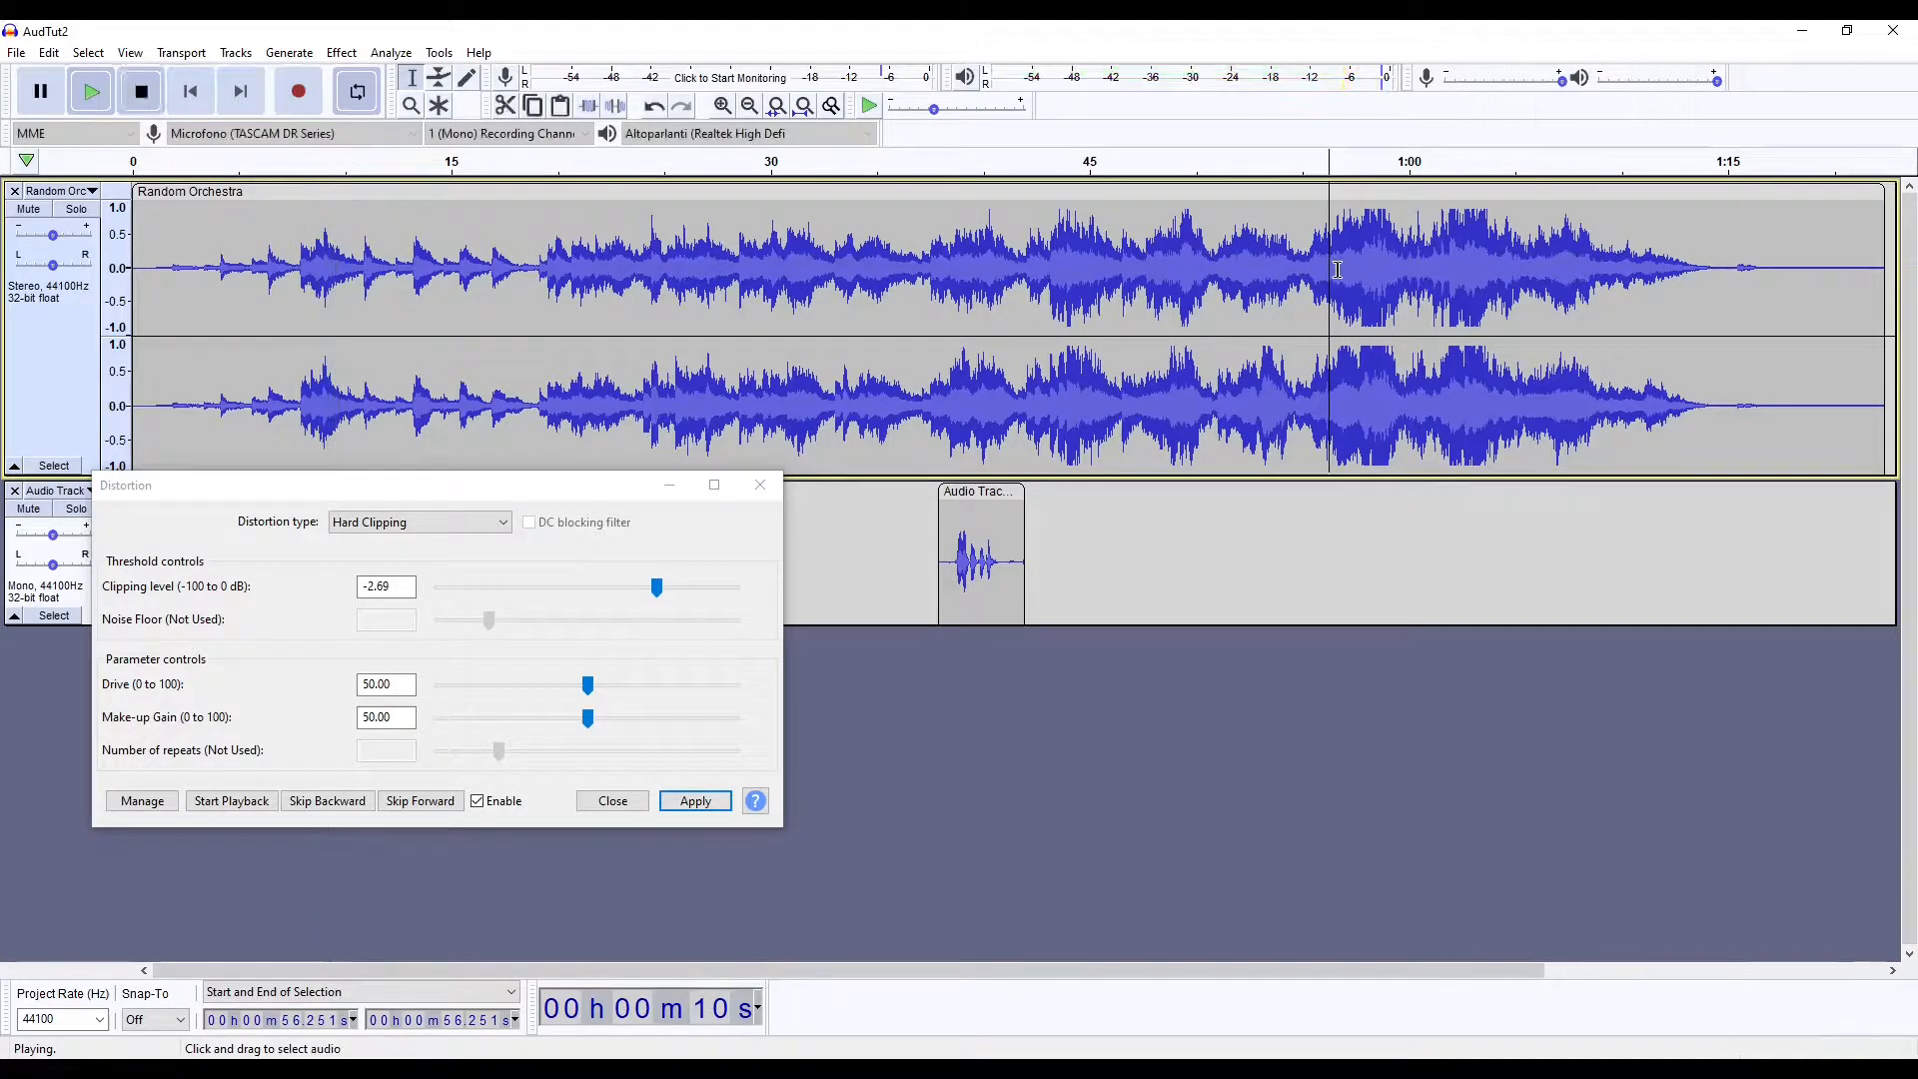
{"action": "key", "text": "space"}
{"action": "double_click", "coordinate": [1325, 238]}
{"action": "left_click", "coordinate": [1325, 240]}
{"action": "key", "text": "space"}
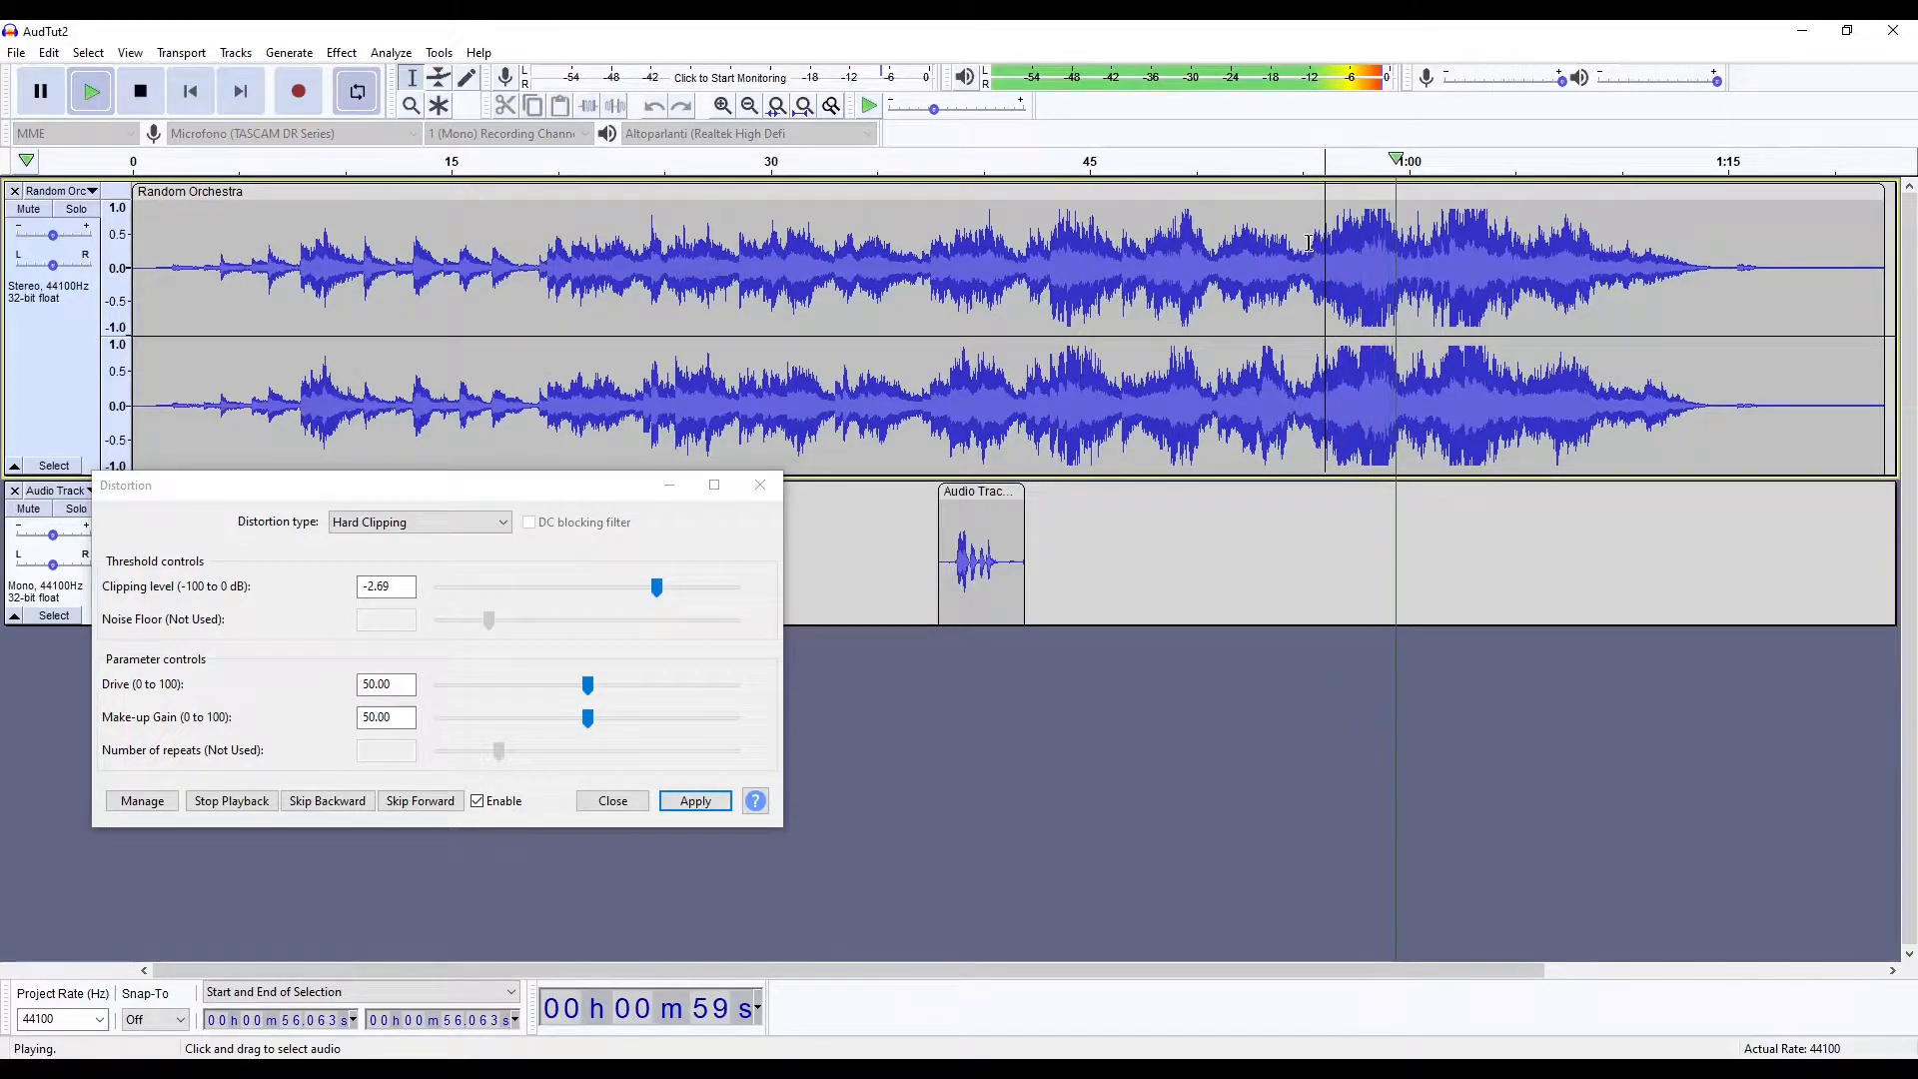
{"action": "key", "text": "space"}
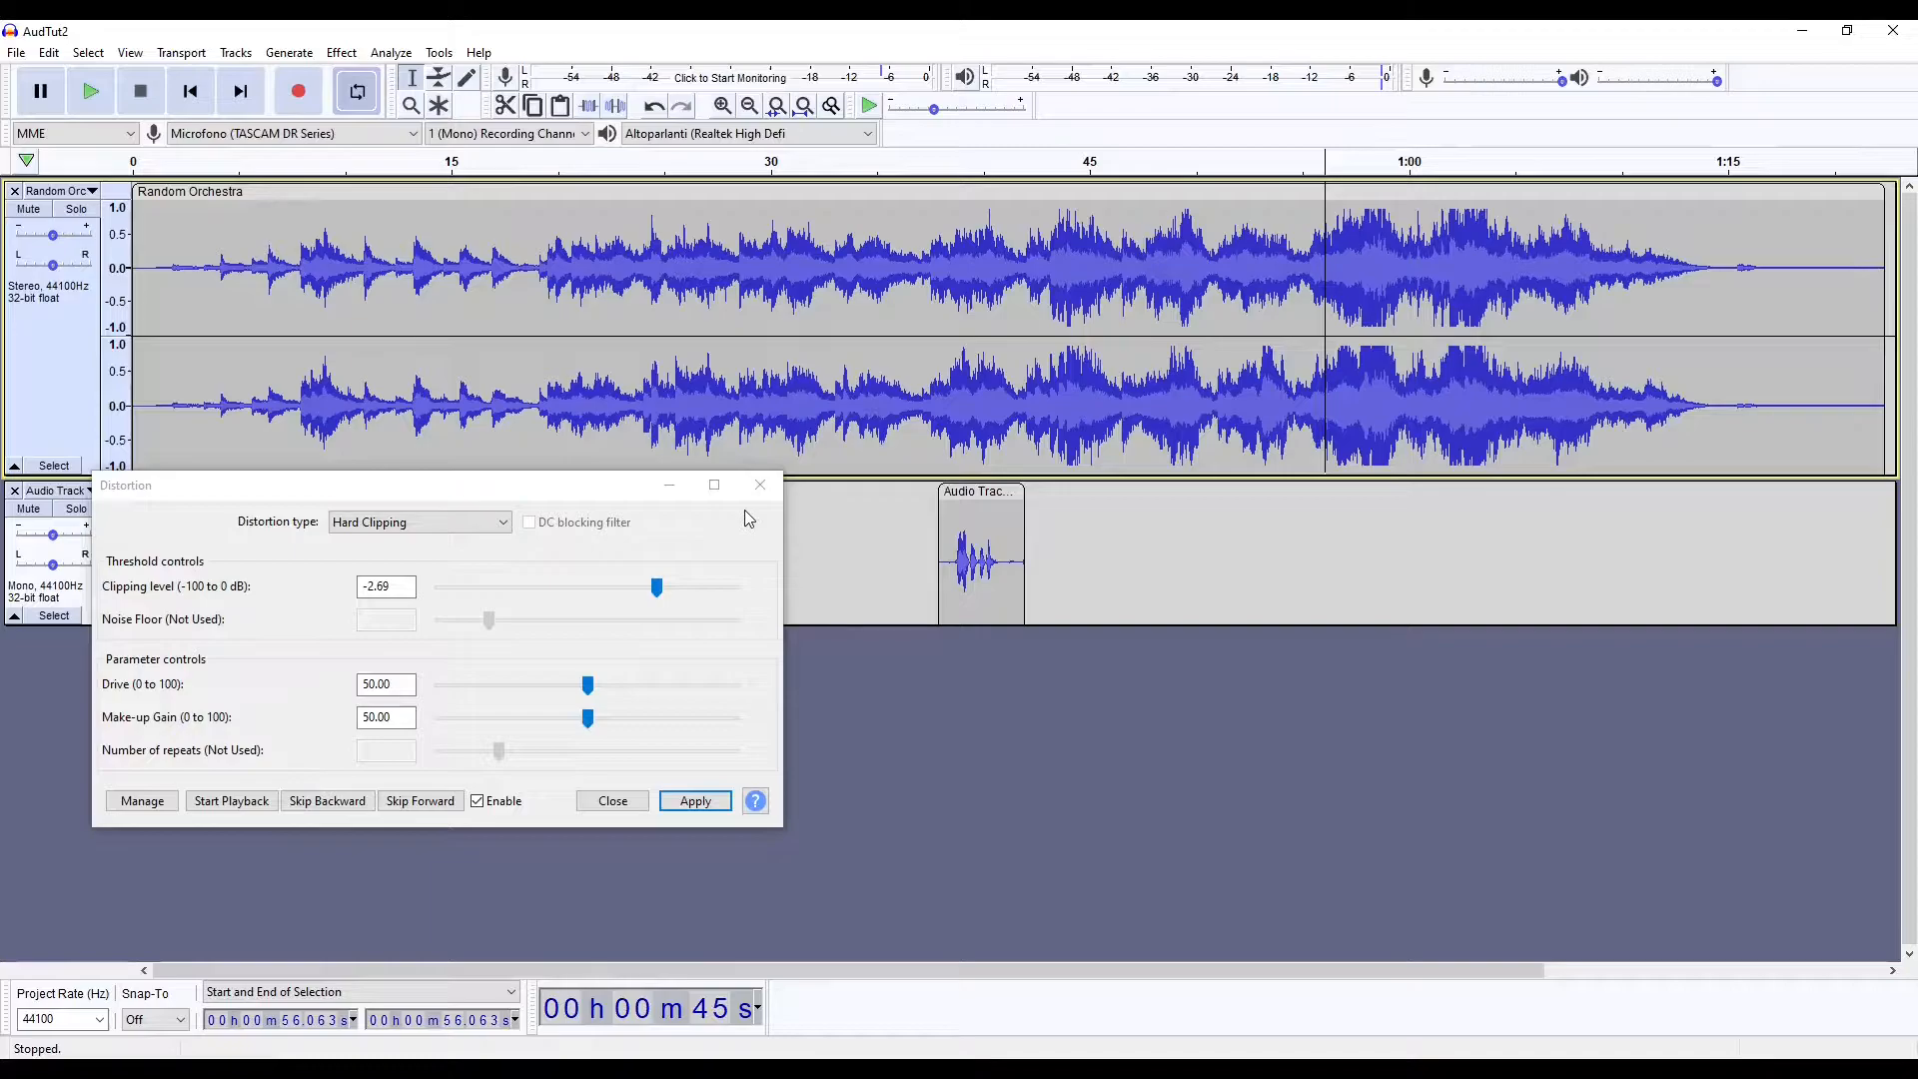
Undo the distortion on the orchestra track
{"action": "left_click_drag", "start_coordinate": [590, 490], "coordinate": [1199, 502]}
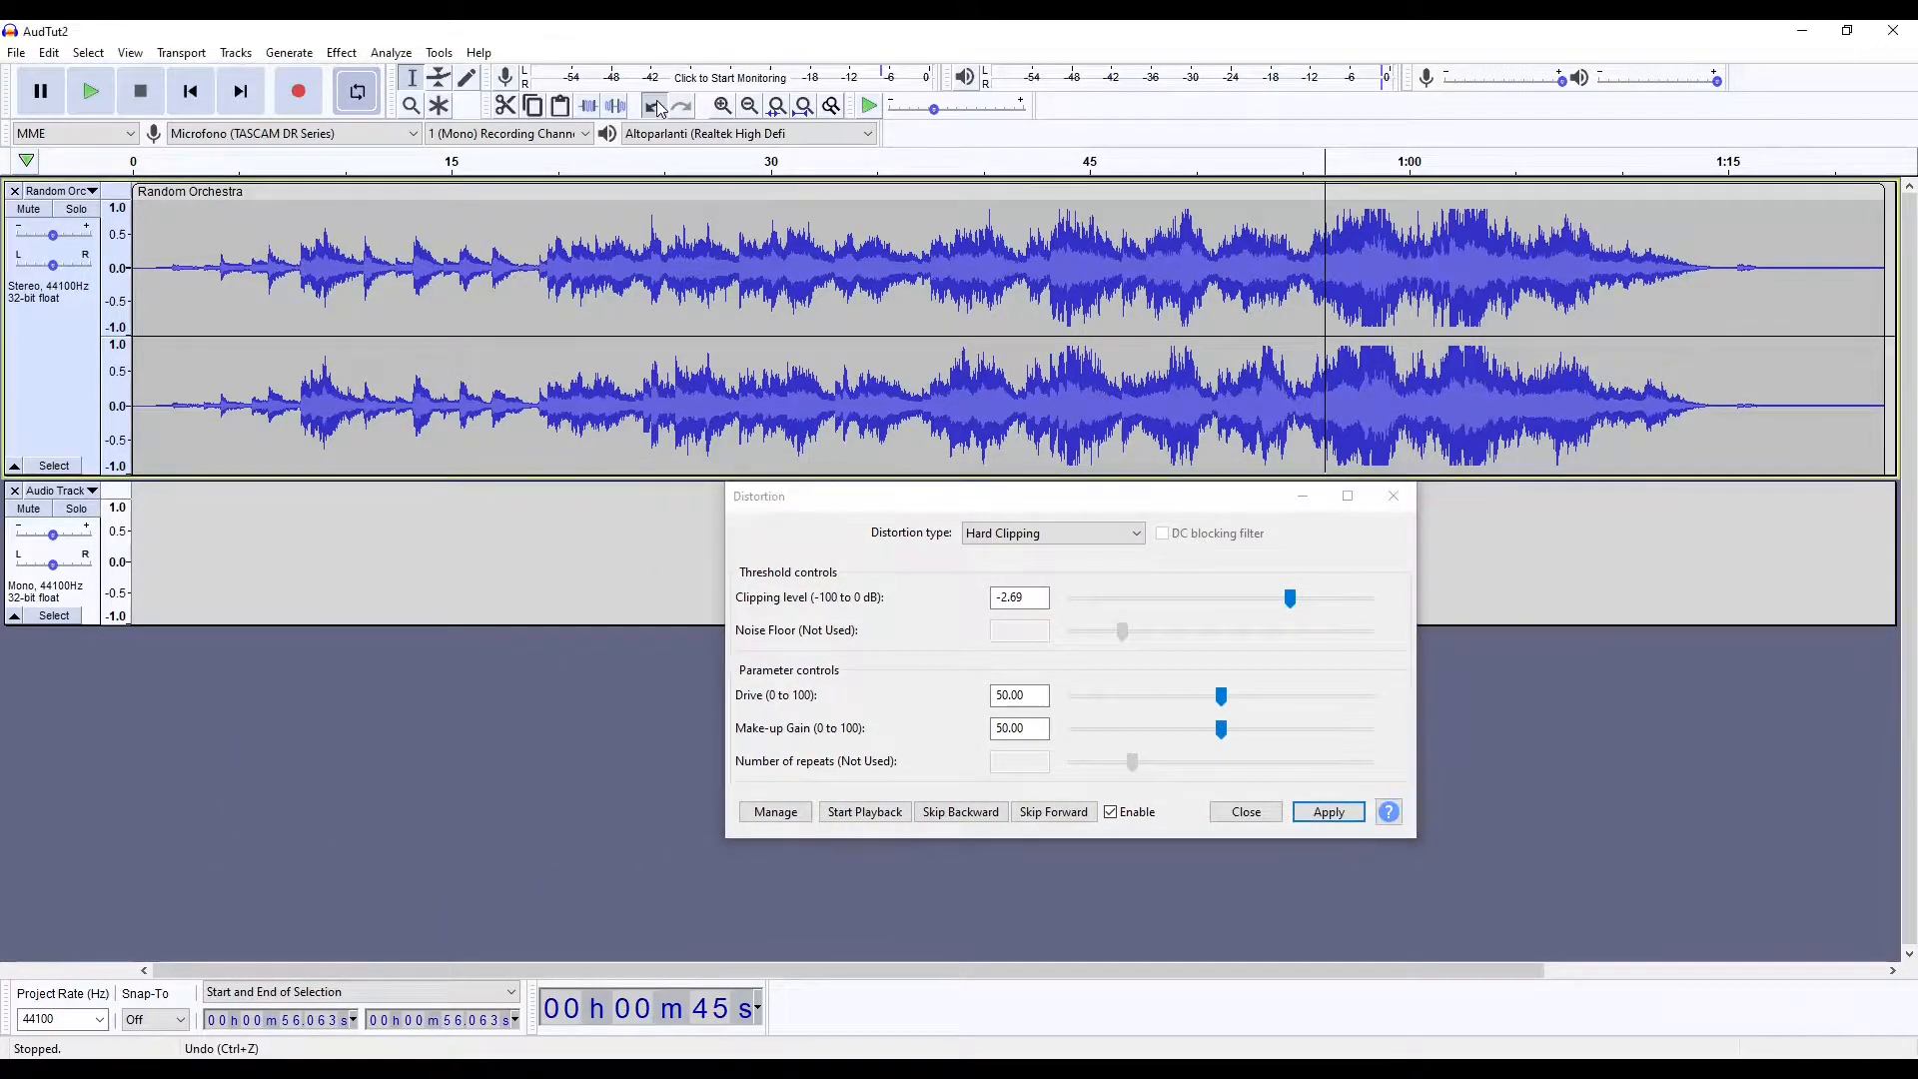
{"action": "key", "text": "ctrl+z"}
{"action": "left_click", "coordinate": [1143, 489]}
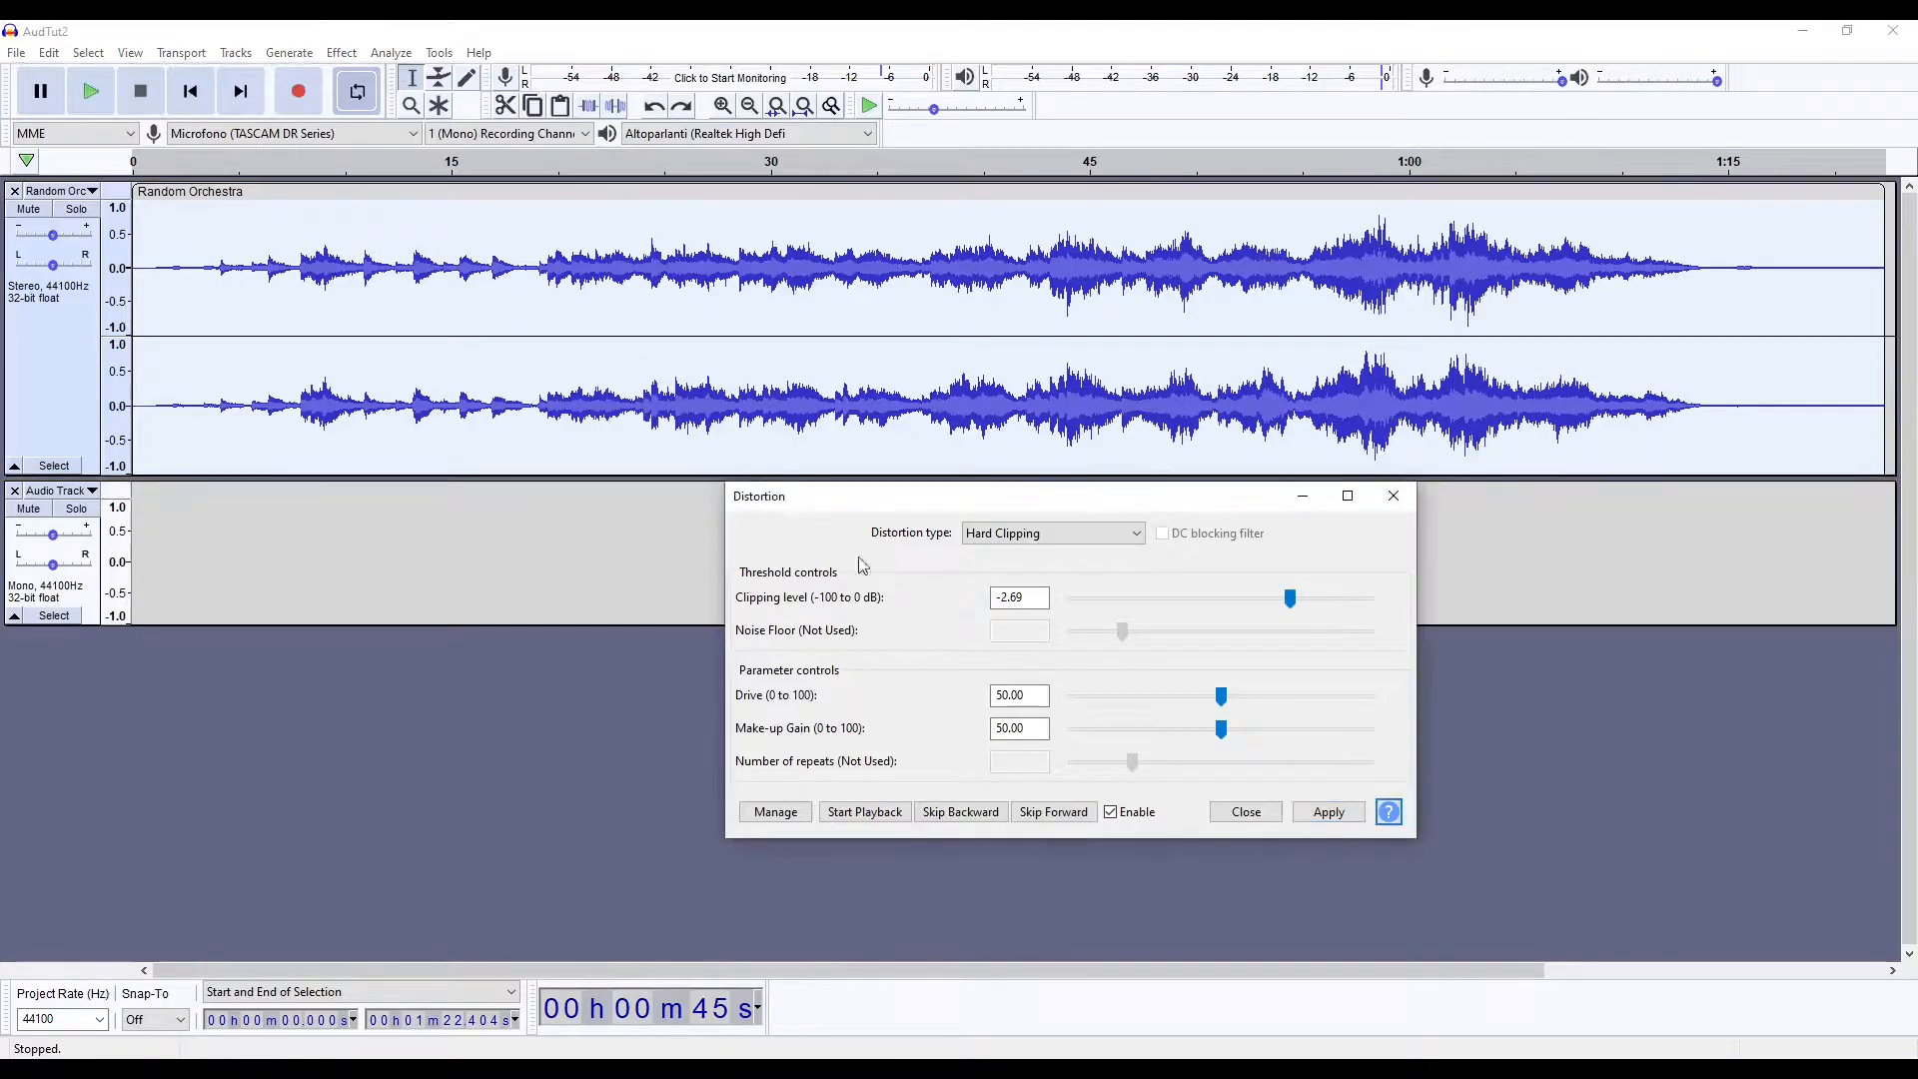
Apply Hard Clipping distortion with a clipping level of -0.99 dB to the short clip on the mono Audio Track
{"action": "left_click_drag", "start_coordinate": [929, 500], "coordinate": [386, 604]}
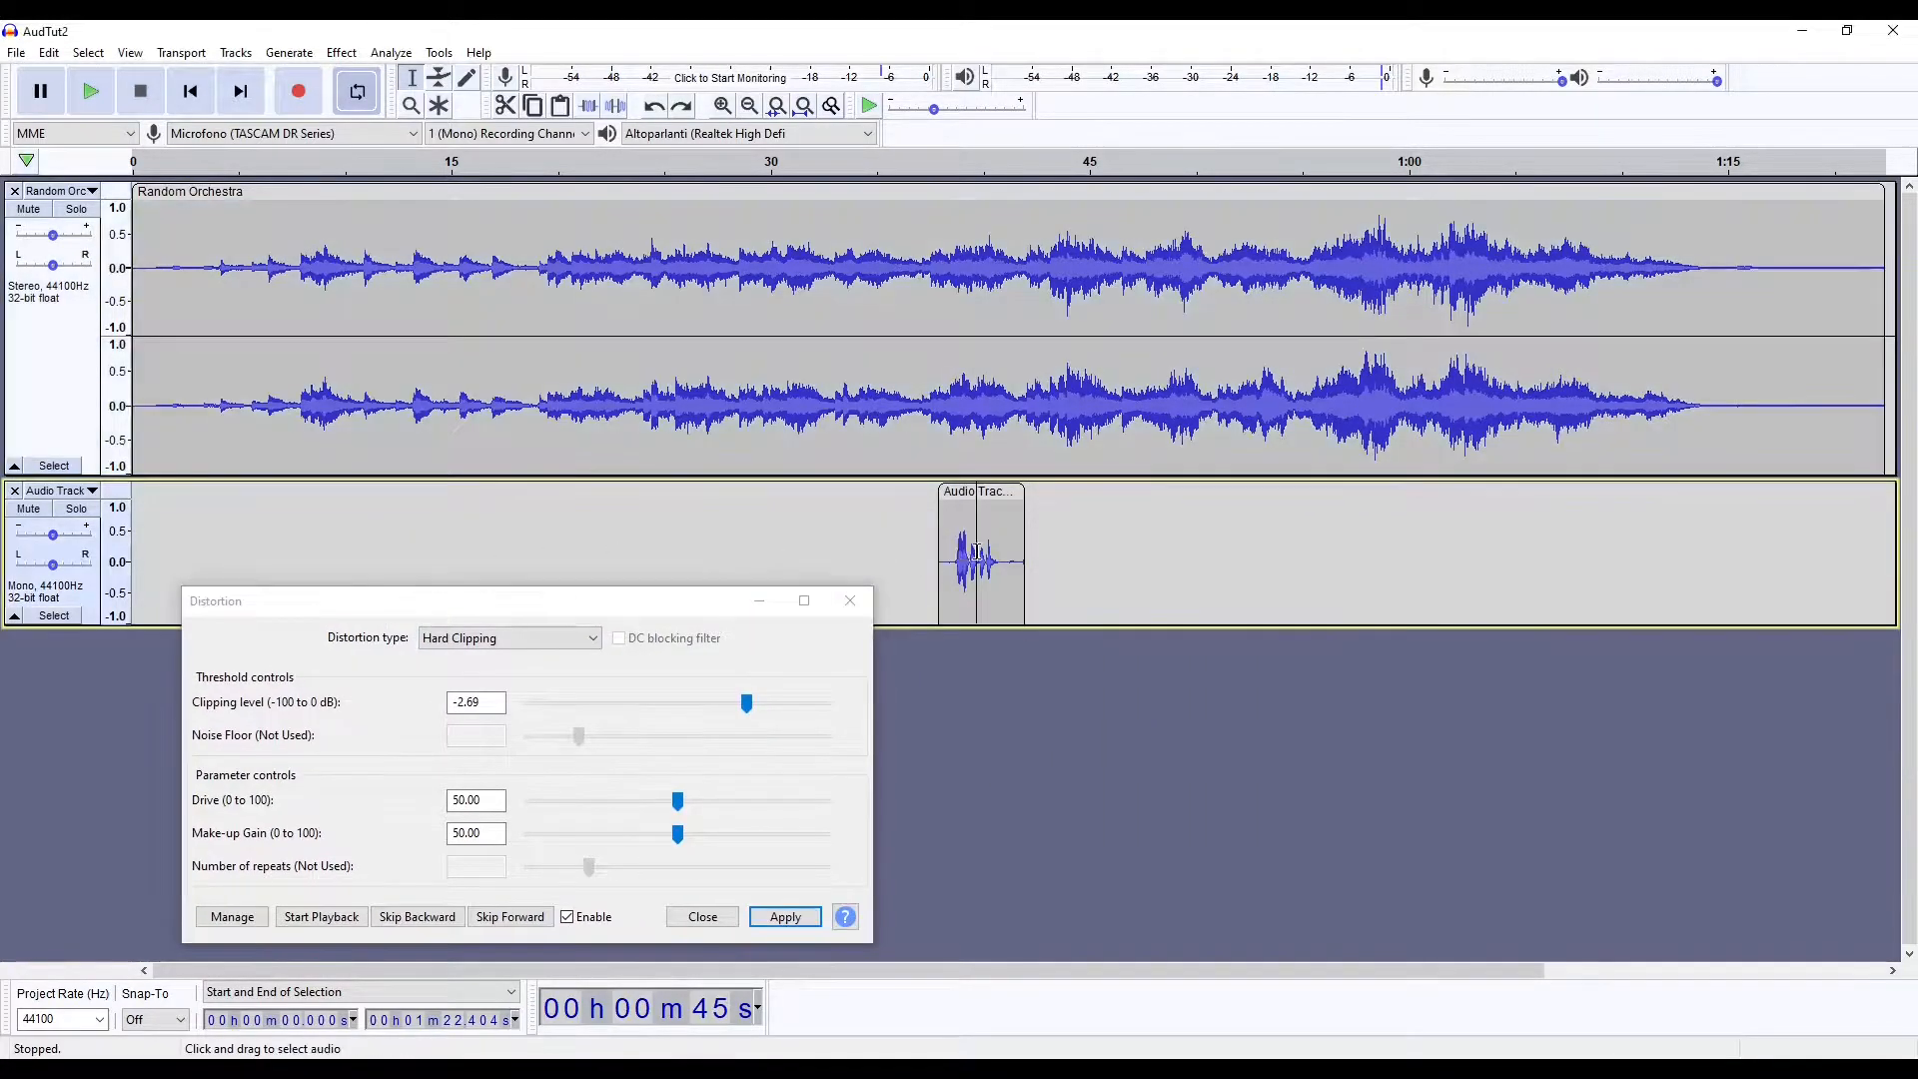
{"action": "left_click", "coordinate": [982, 490]}
{"action": "left_click", "coordinate": [850, 600]}
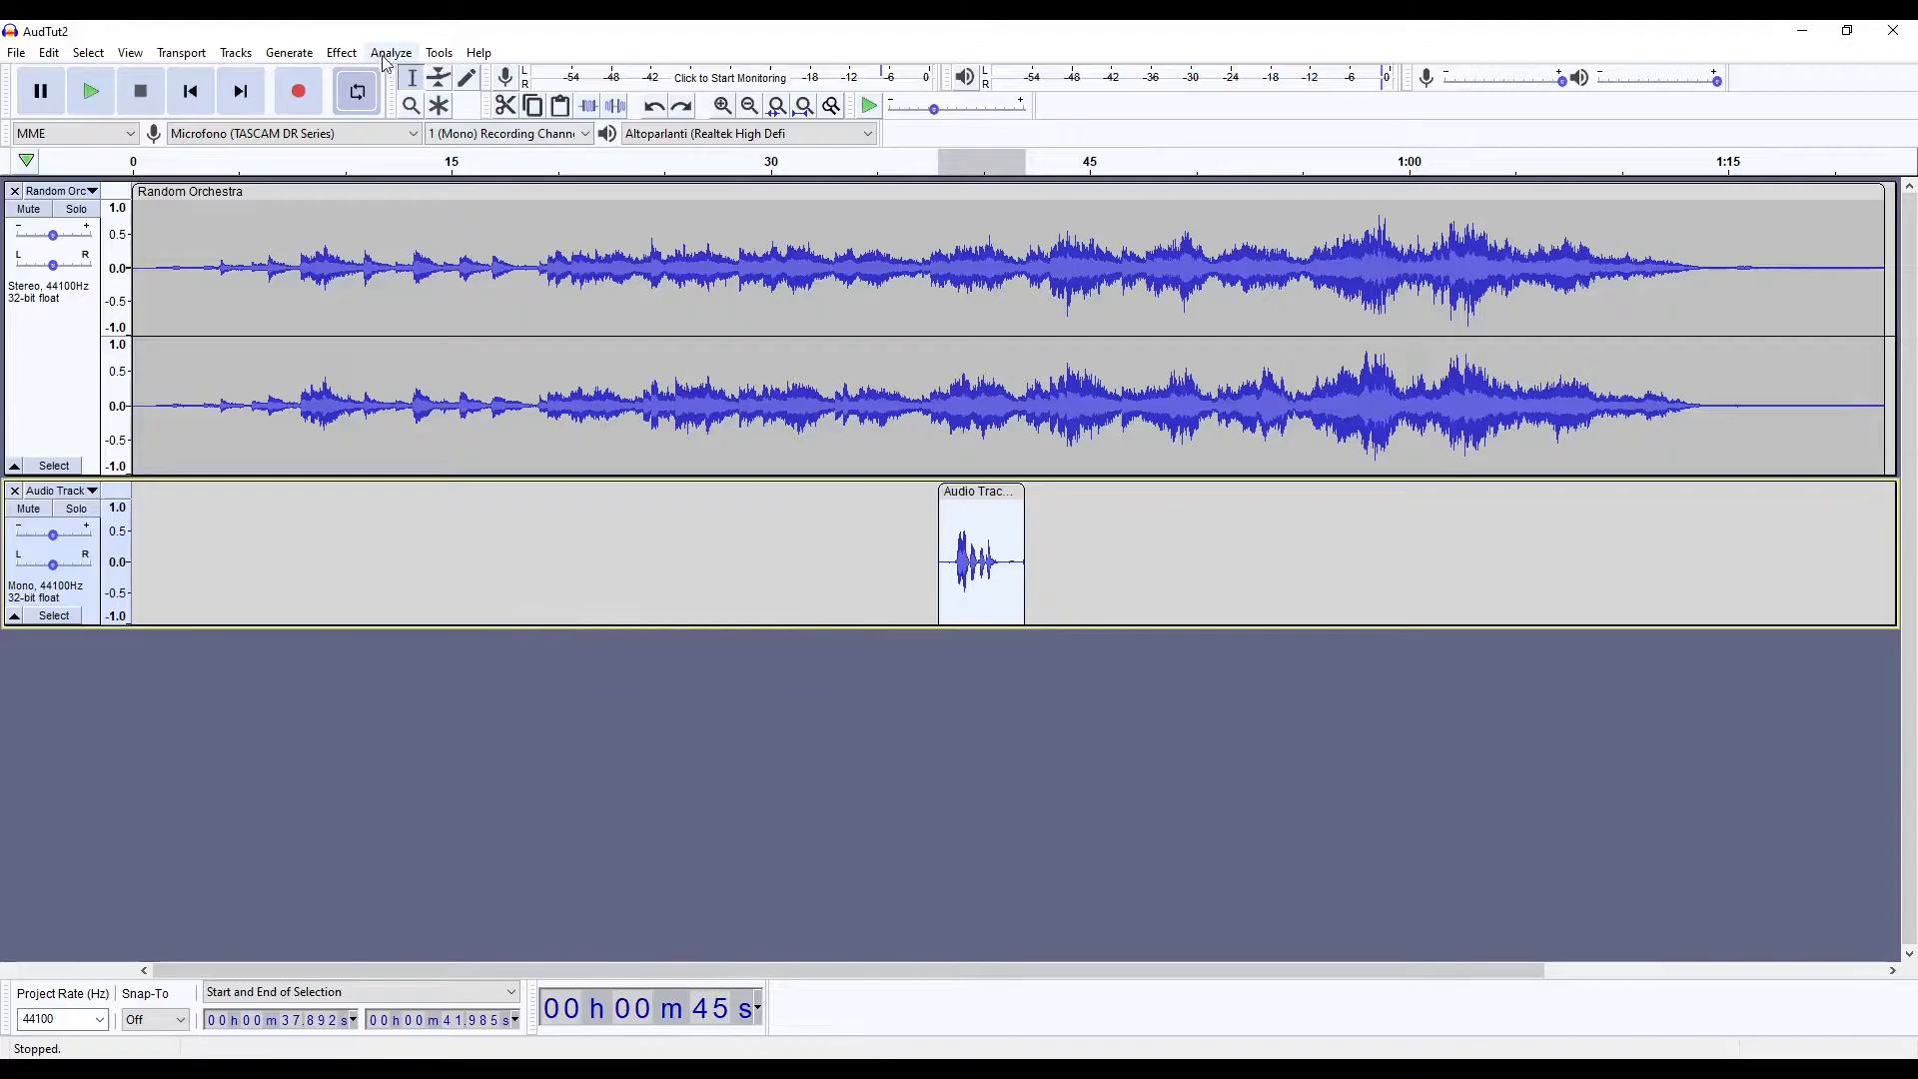
{"action": "left_click", "coordinate": [342, 52]}
{"action": "left_click", "coordinate": [451, 299]}
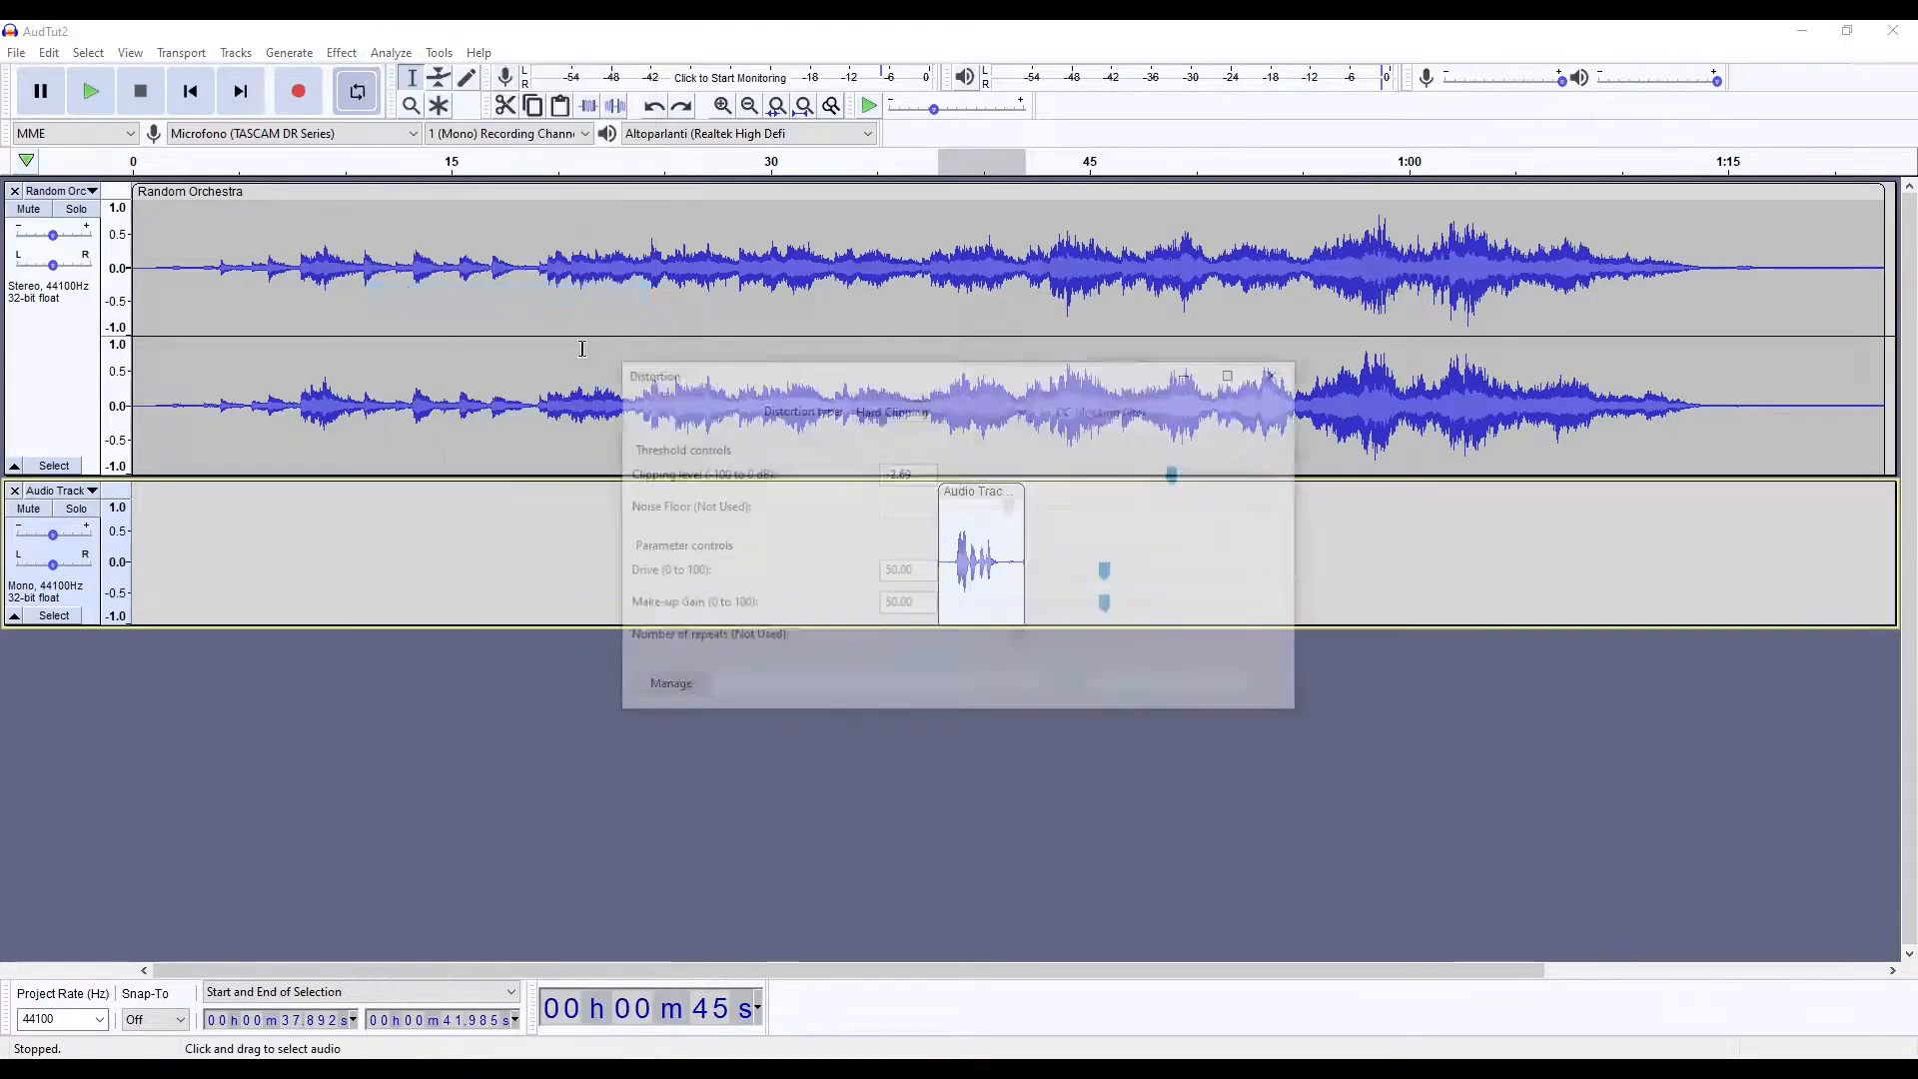
{"action": "left_click_drag", "start_coordinate": [960, 365], "coordinate": [495, 330]}
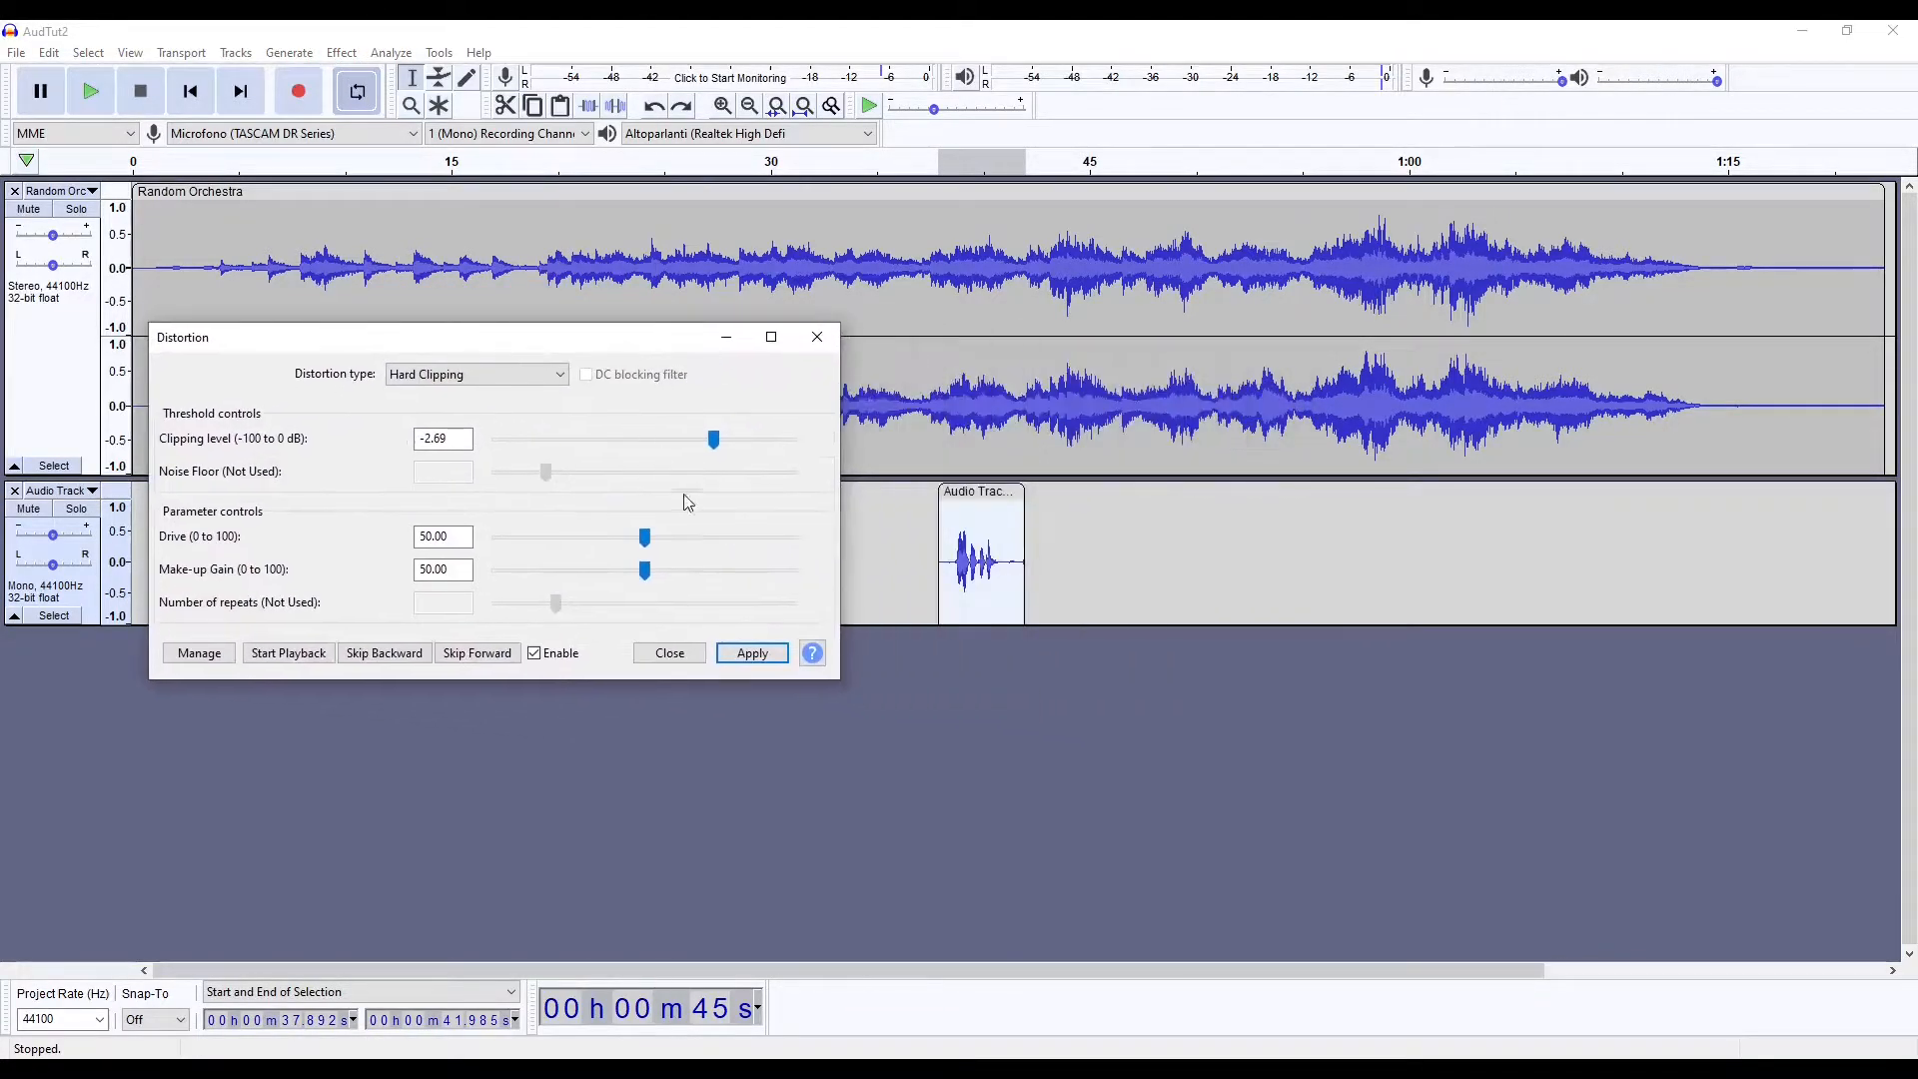
{"action": "left_click_drag", "start_coordinate": [714, 440], "coordinate": [772, 458]}
{"action": "left_click_drag", "start_coordinate": [754, 461], "coordinate": [759, 465]}
{"action": "left_click", "coordinate": [742, 656]}
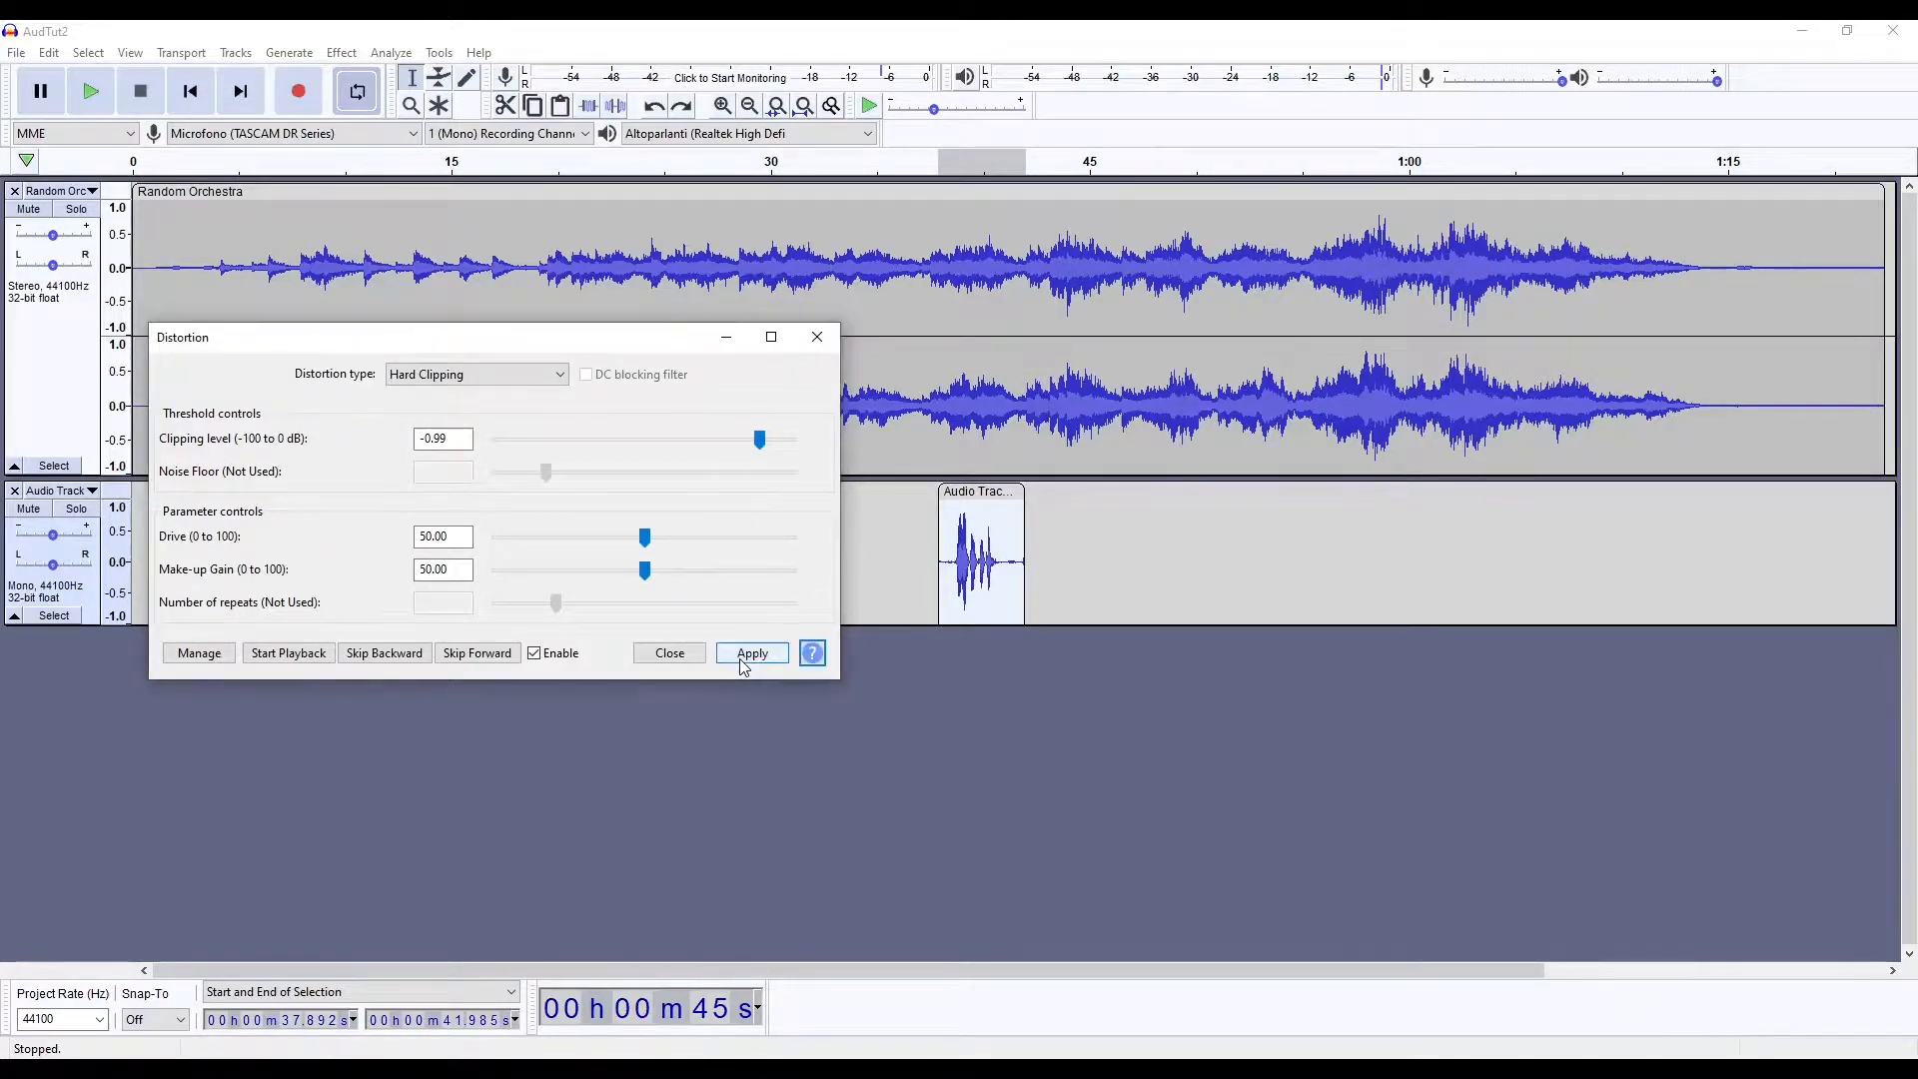
Play back the distorted short clip from about 38 s, with the mono Audio Track soloed
{"action": "left_click", "coordinate": [953, 170]}
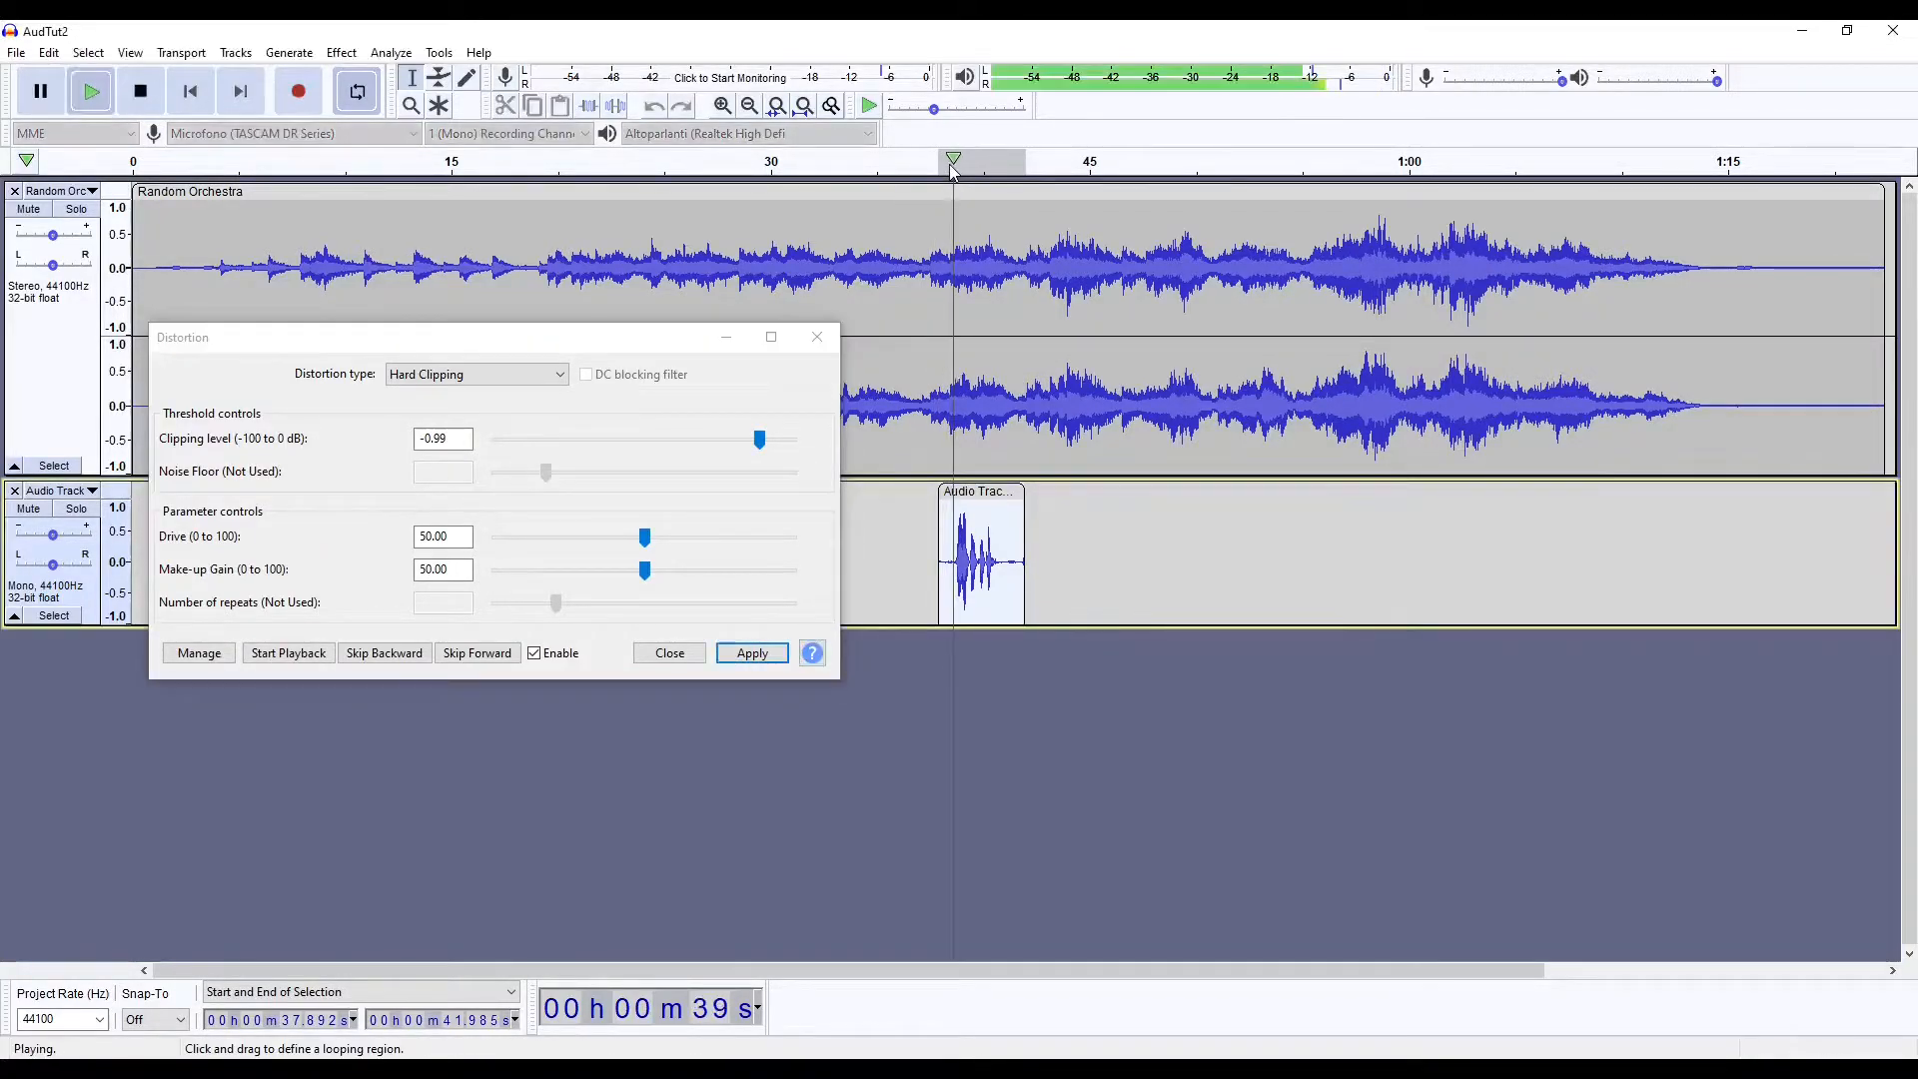
{"action": "key", "text": "space"}
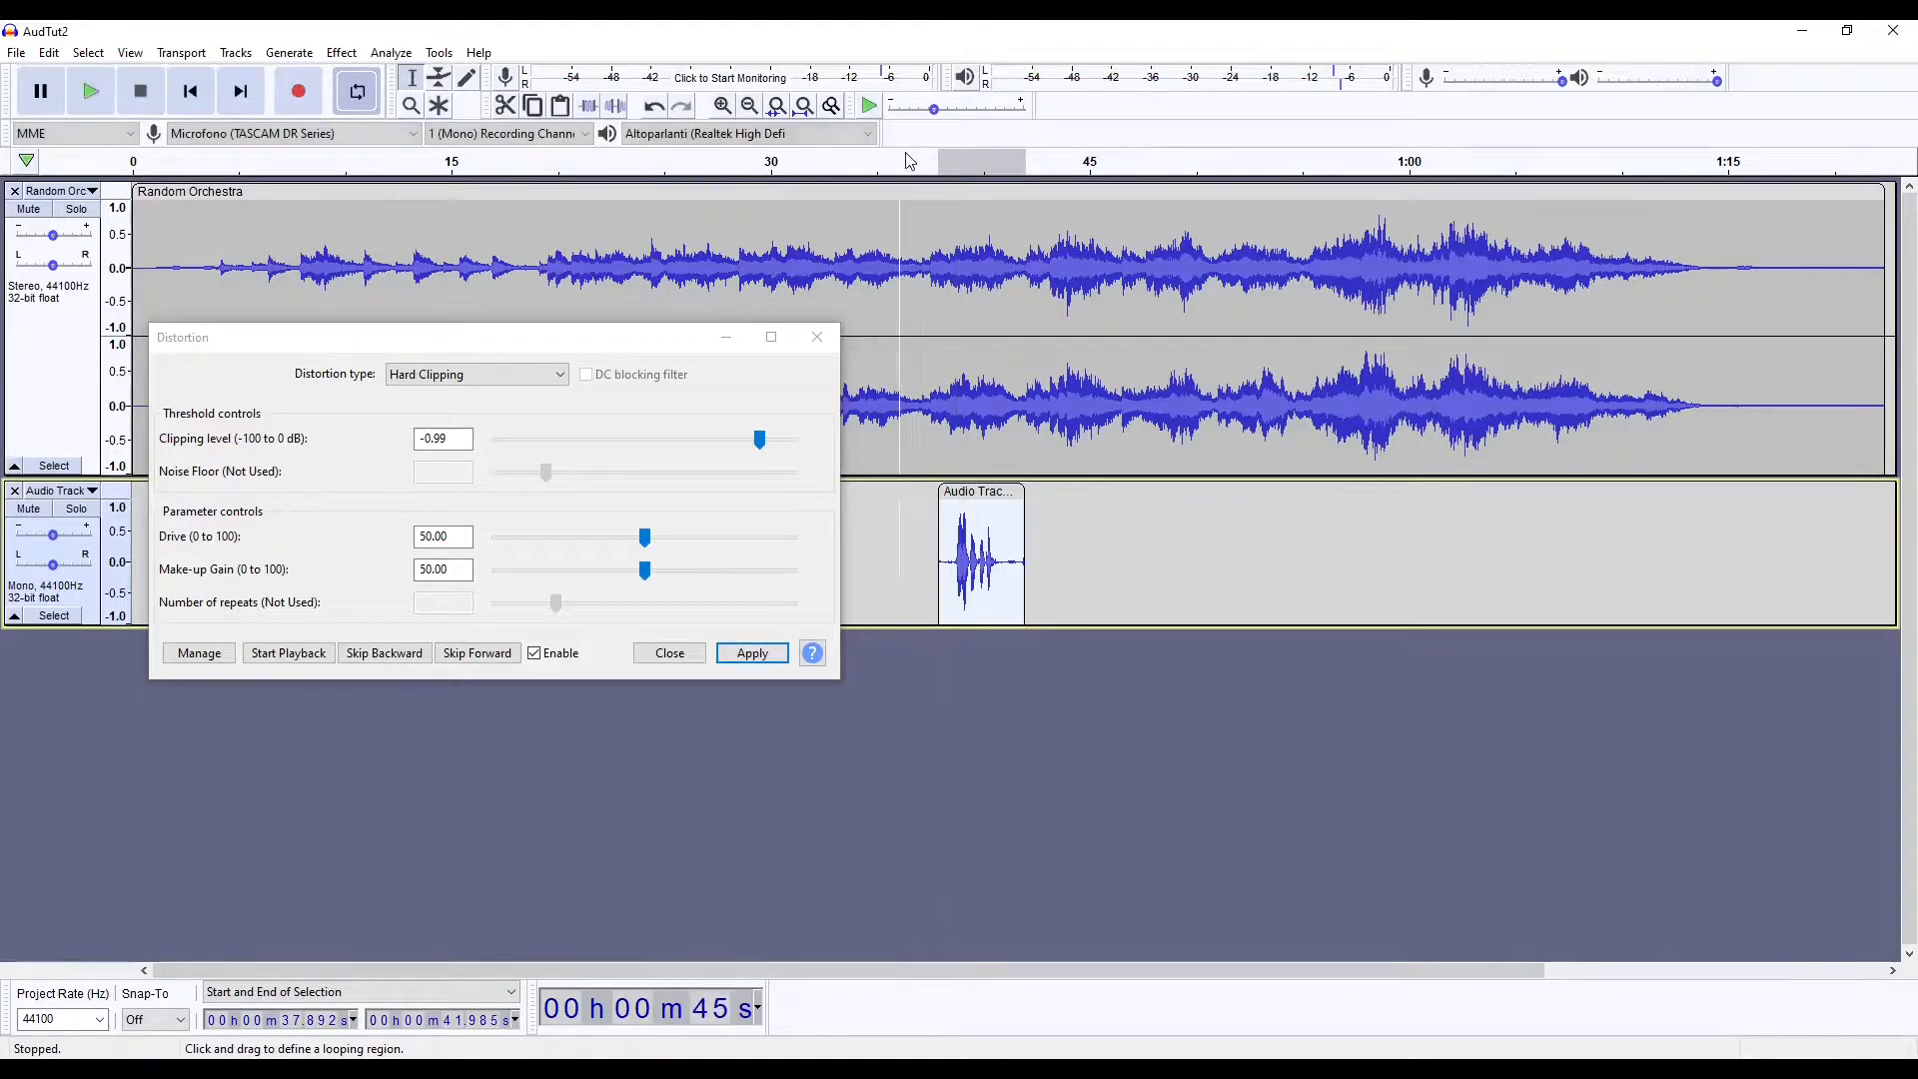
{"action": "left_click", "coordinate": [942, 165]}
{"action": "key", "text": "space"}
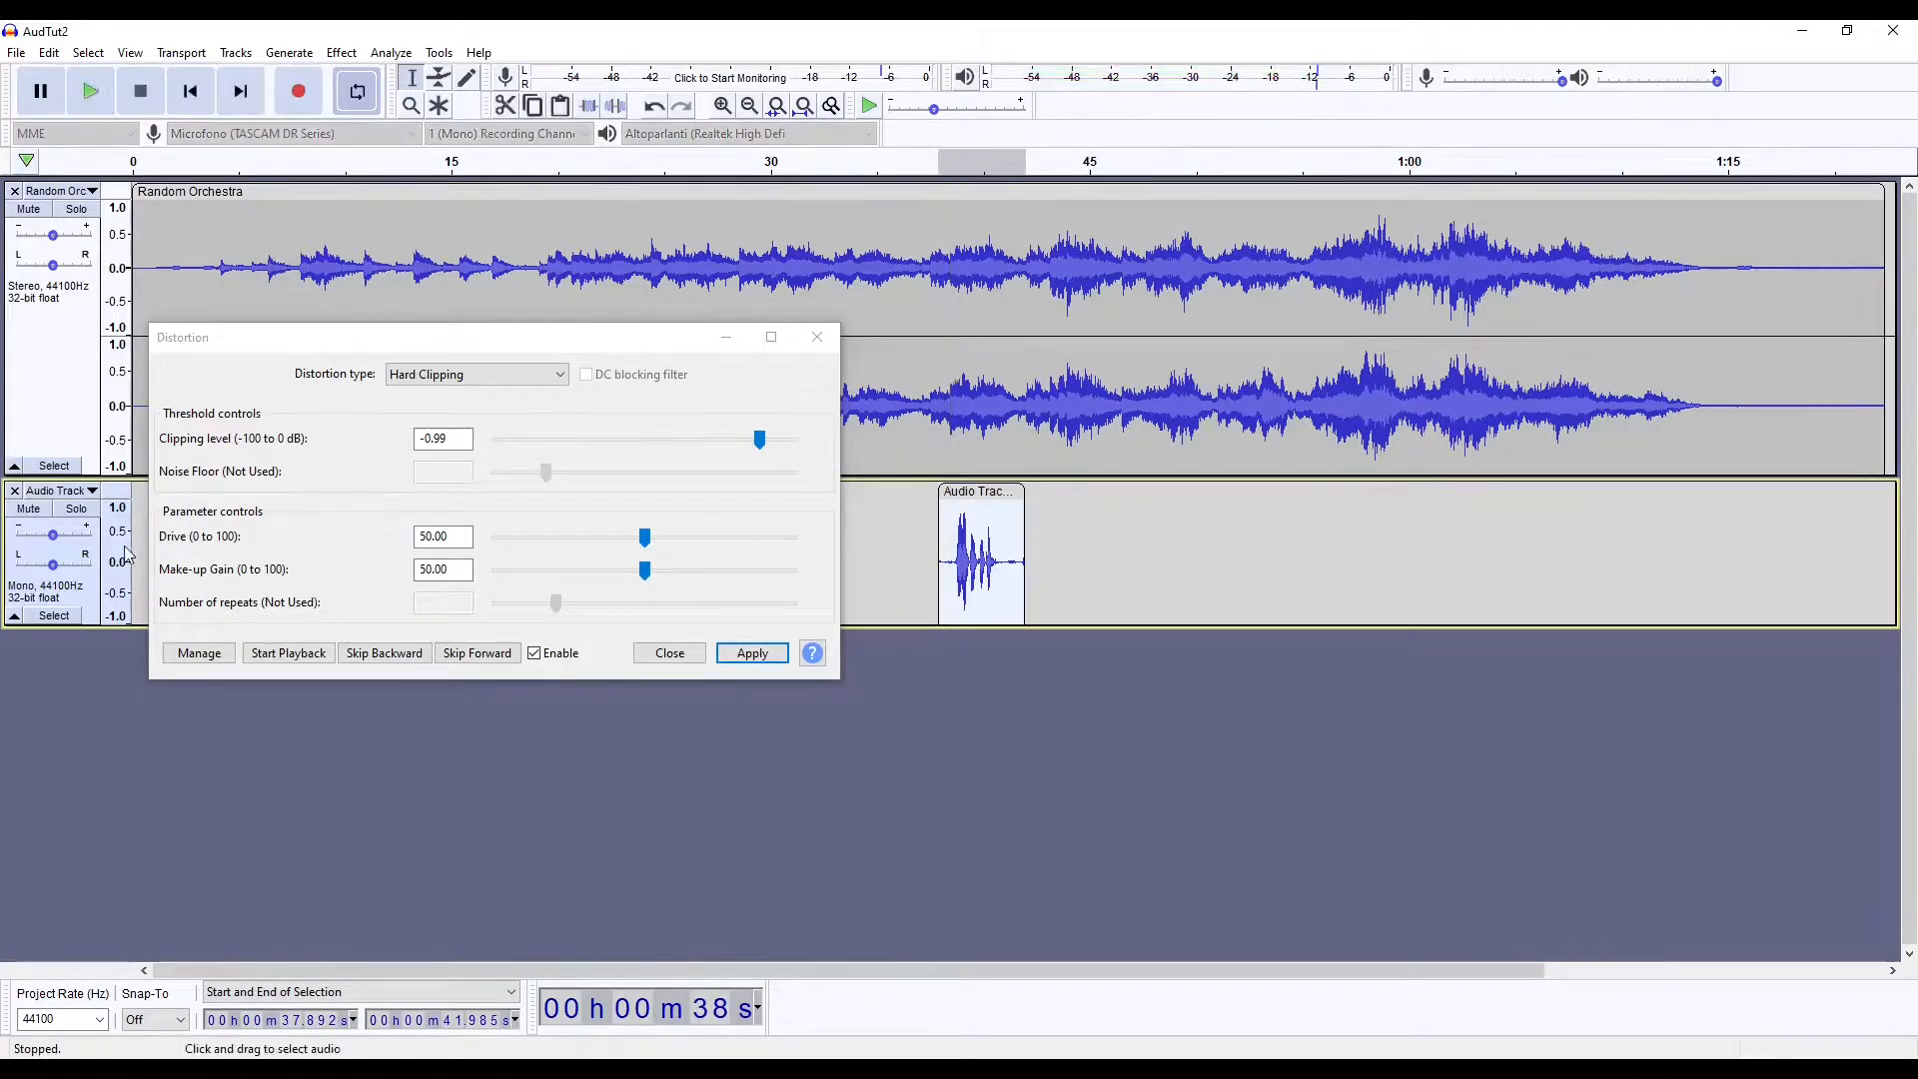
{"action": "left_click", "coordinate": [77, 509]}
{"action": "key", "text": "space"}
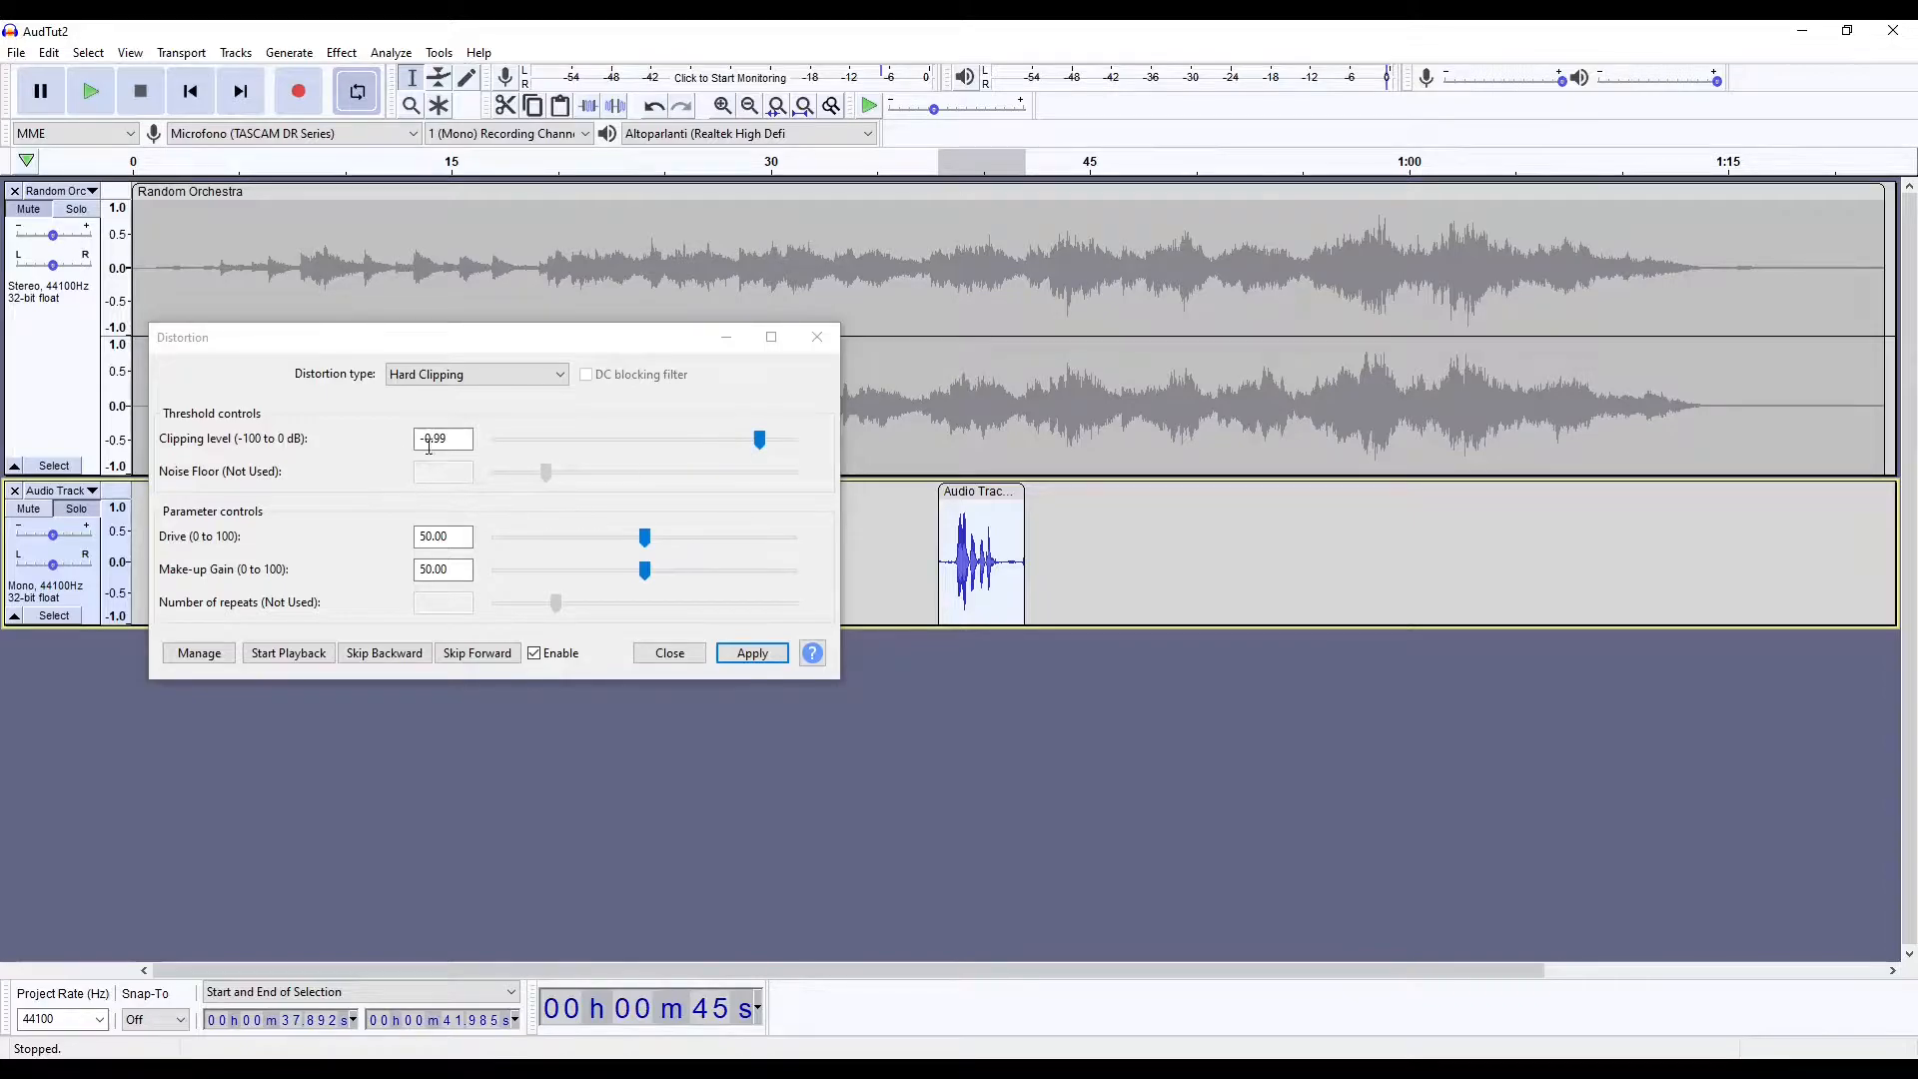
Apply the distortion to the short clip again with Drive set to 100, and close the effect
{"action": "left_click_drag", "start_coordinate": [645, 536], "coordinate": [791, 584]}
{"action": "left_click", "coordinate": [757, 662]}
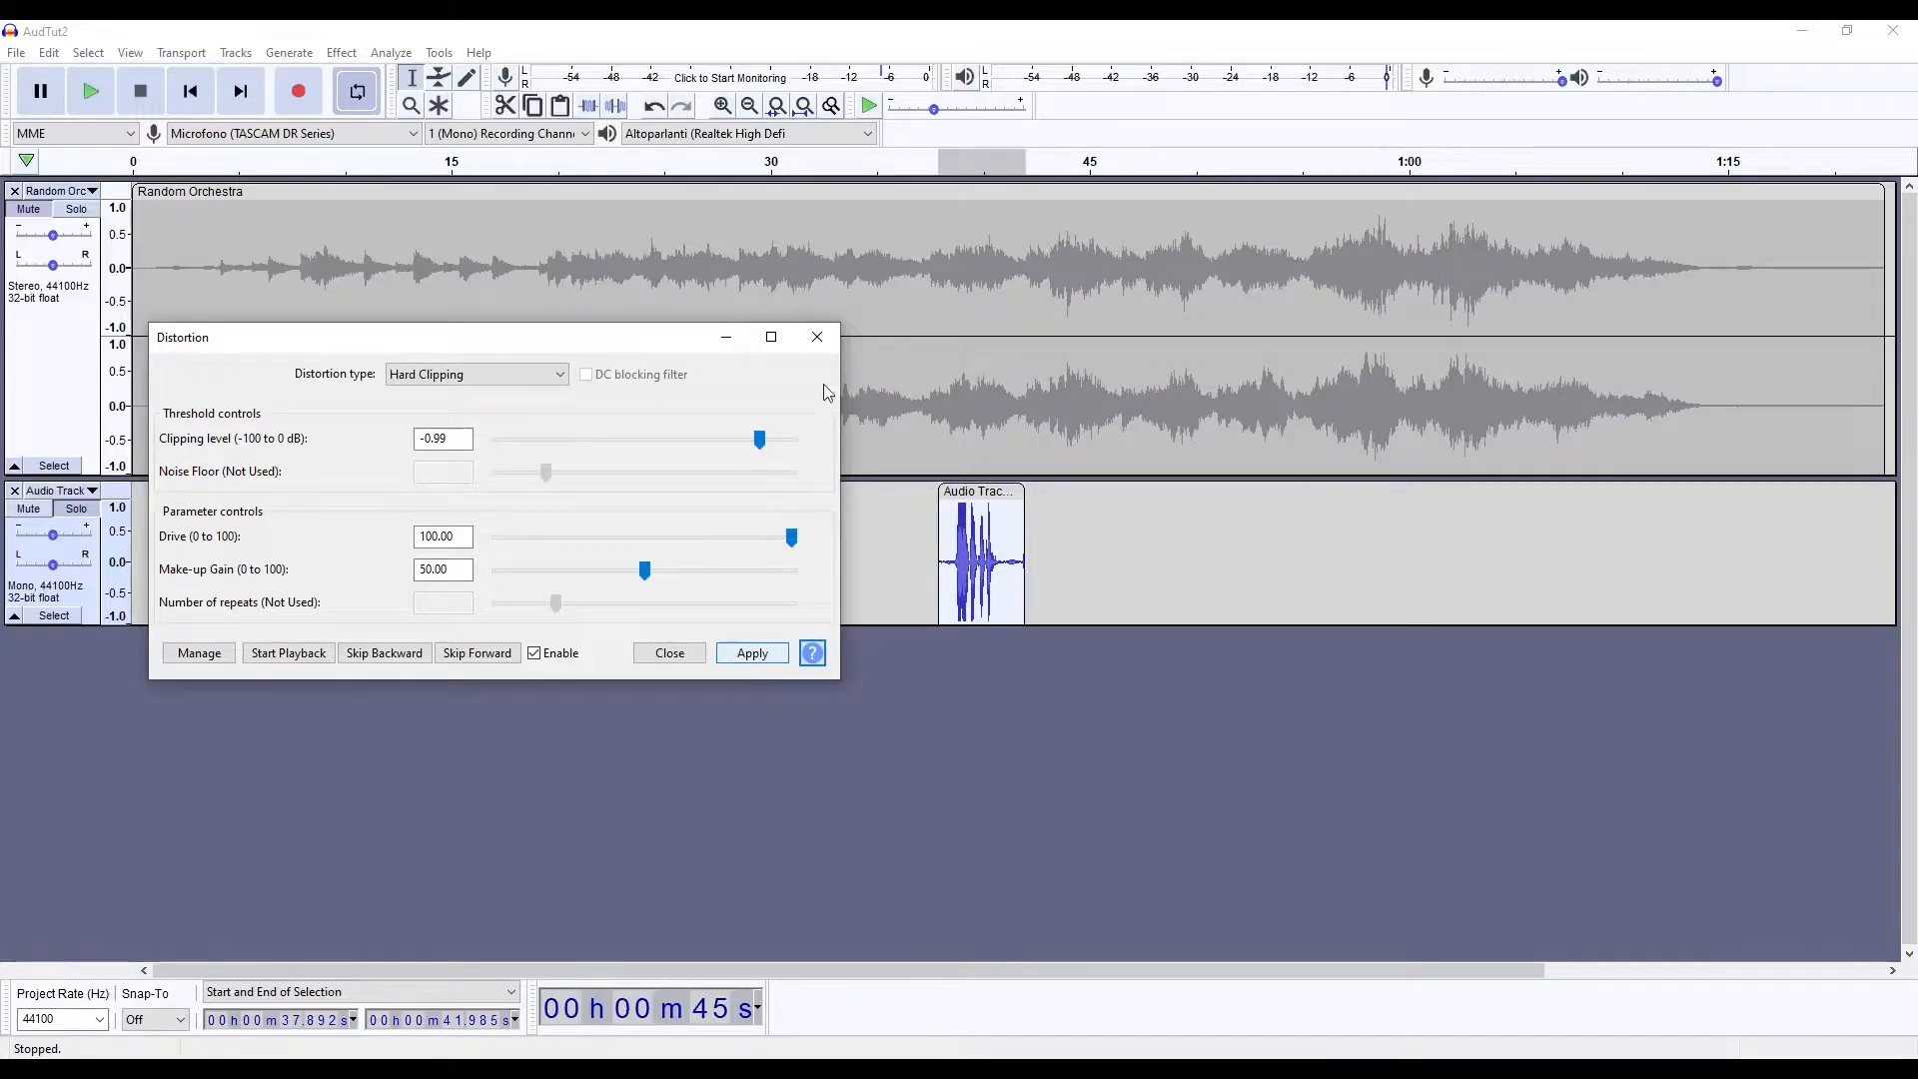
{"action": "left_click", "coordinate": [817, 336]}
Play back the heavily distorted short clip from about 38 s and undo the distortions applied to it
{"action": "left_click", "coordinate": [943, 162]}
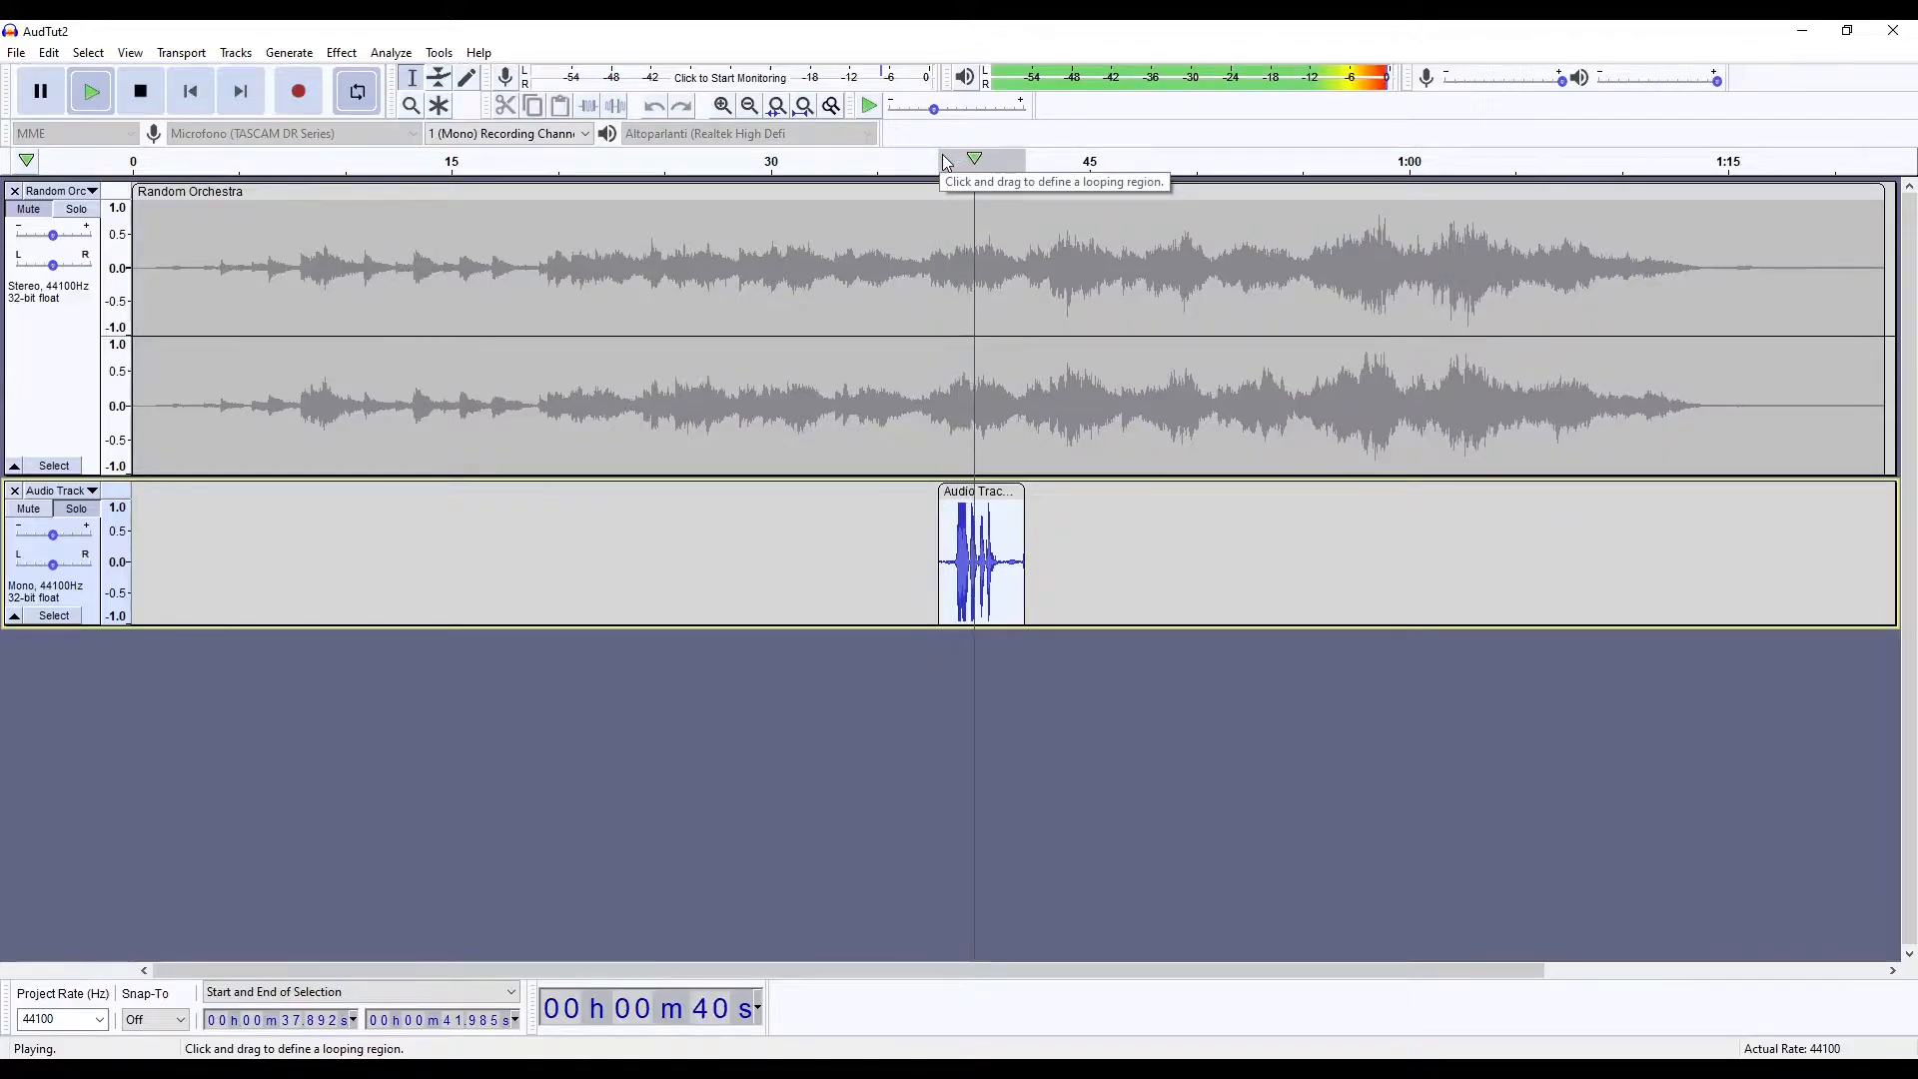
{"action": "key", "text": "space"}
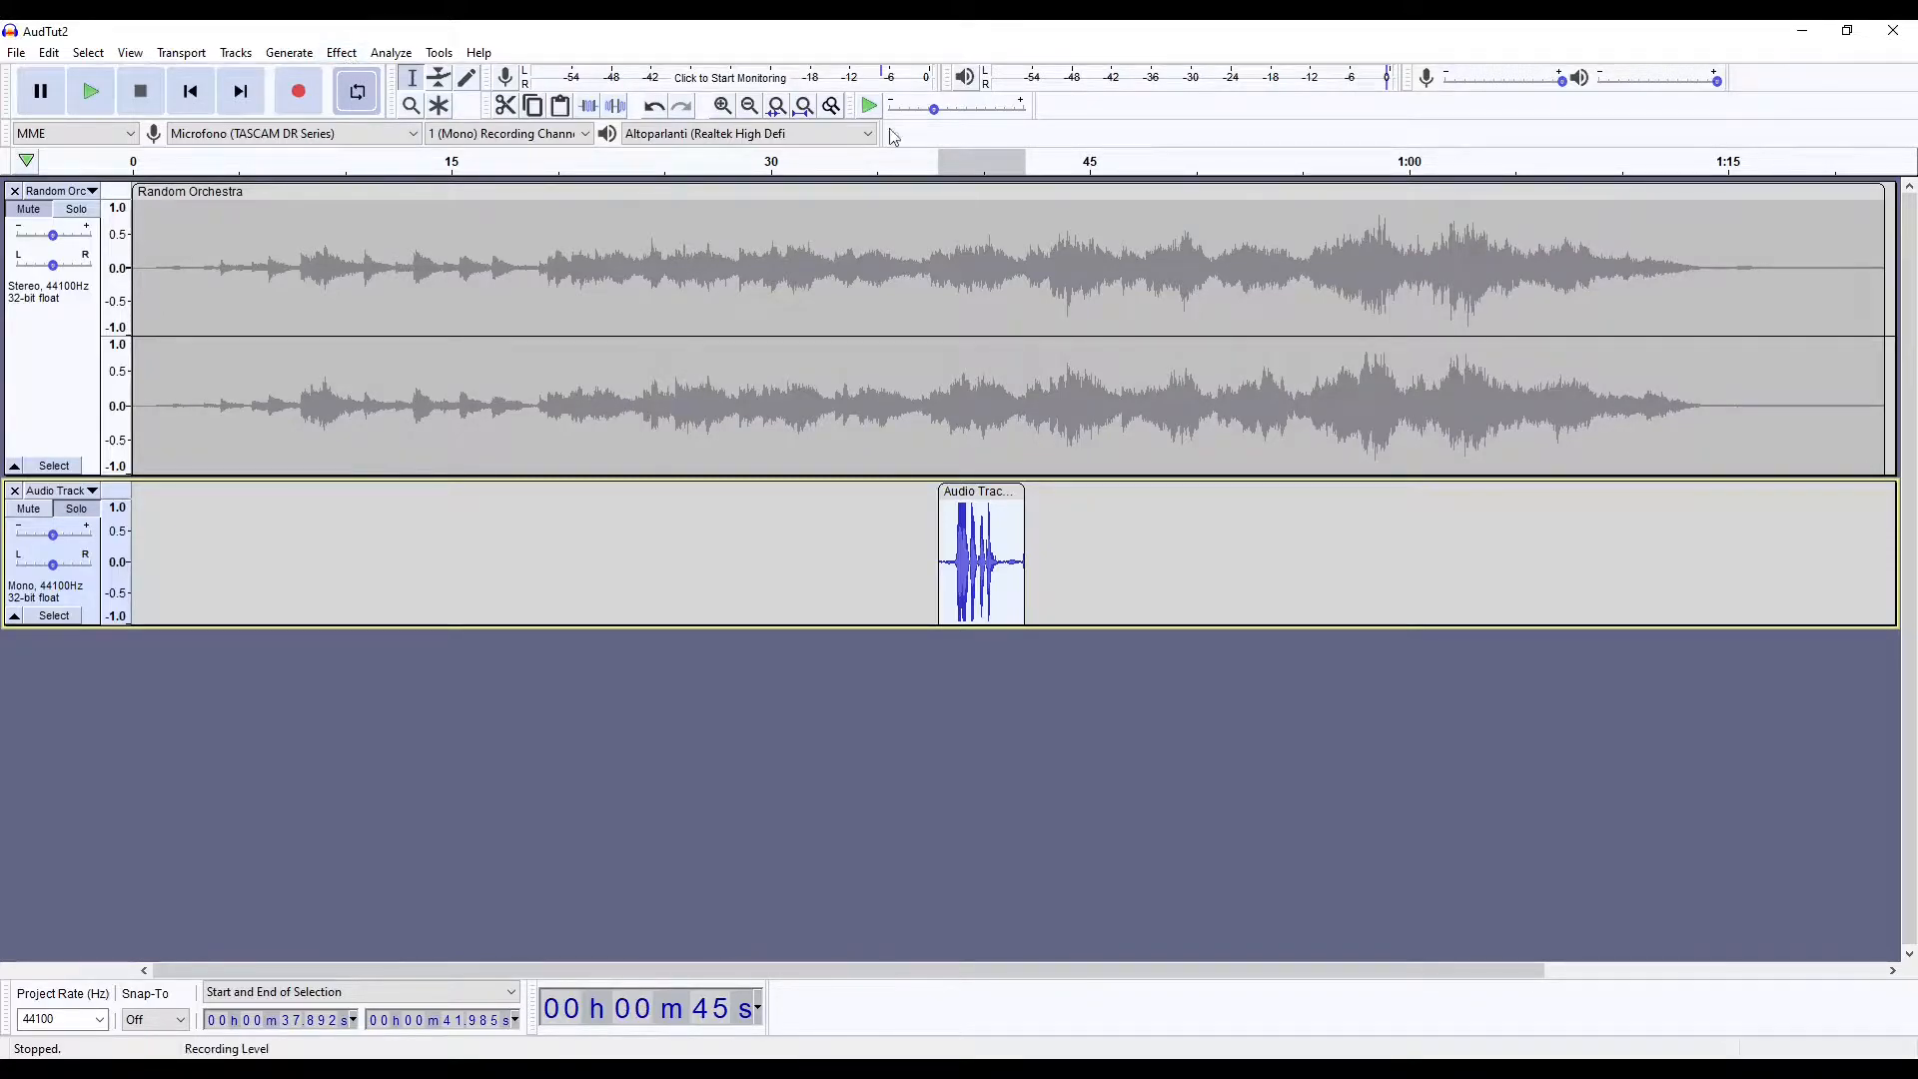
{"action": "left_click", "coordinate": [653, 107]}
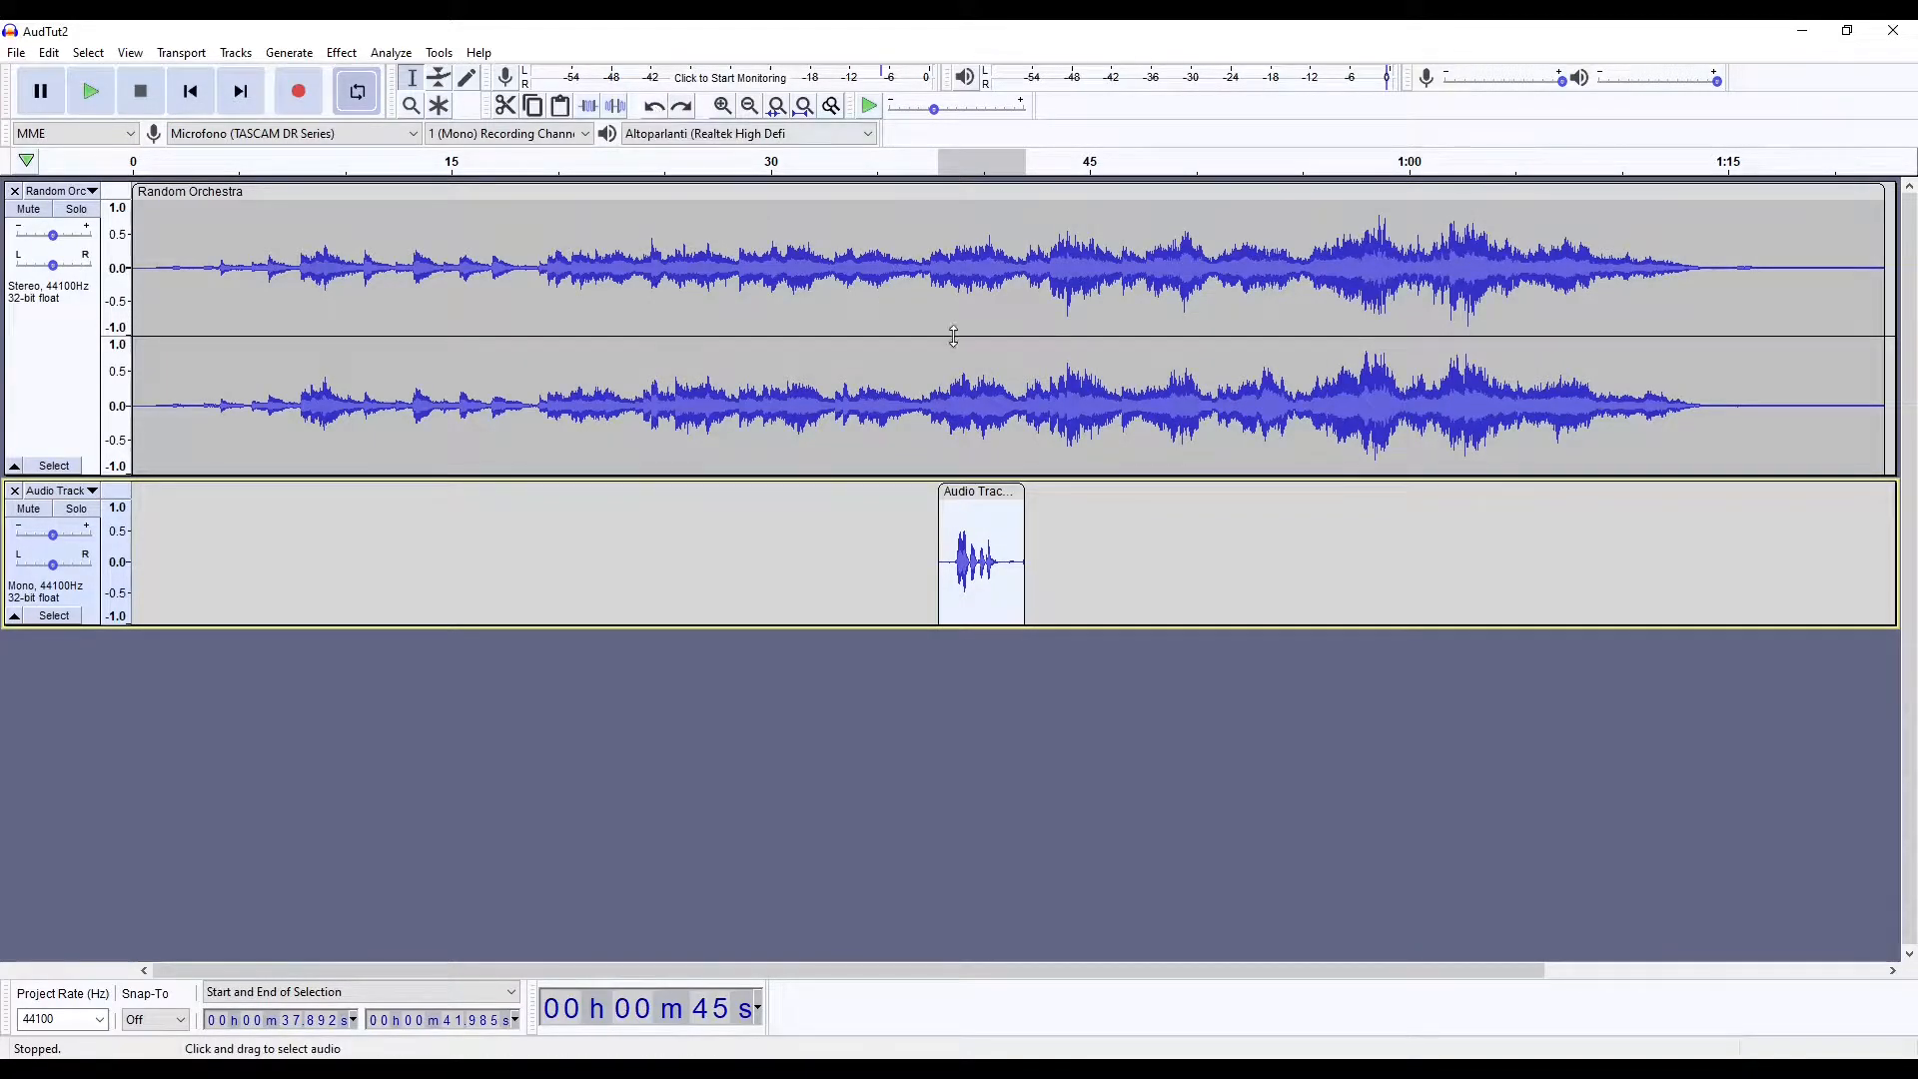
Play back the orchestra track from about 30 s
{"action": "left_click", "coordinate": [778, 229]}
{"action": "key", "text": "space"}
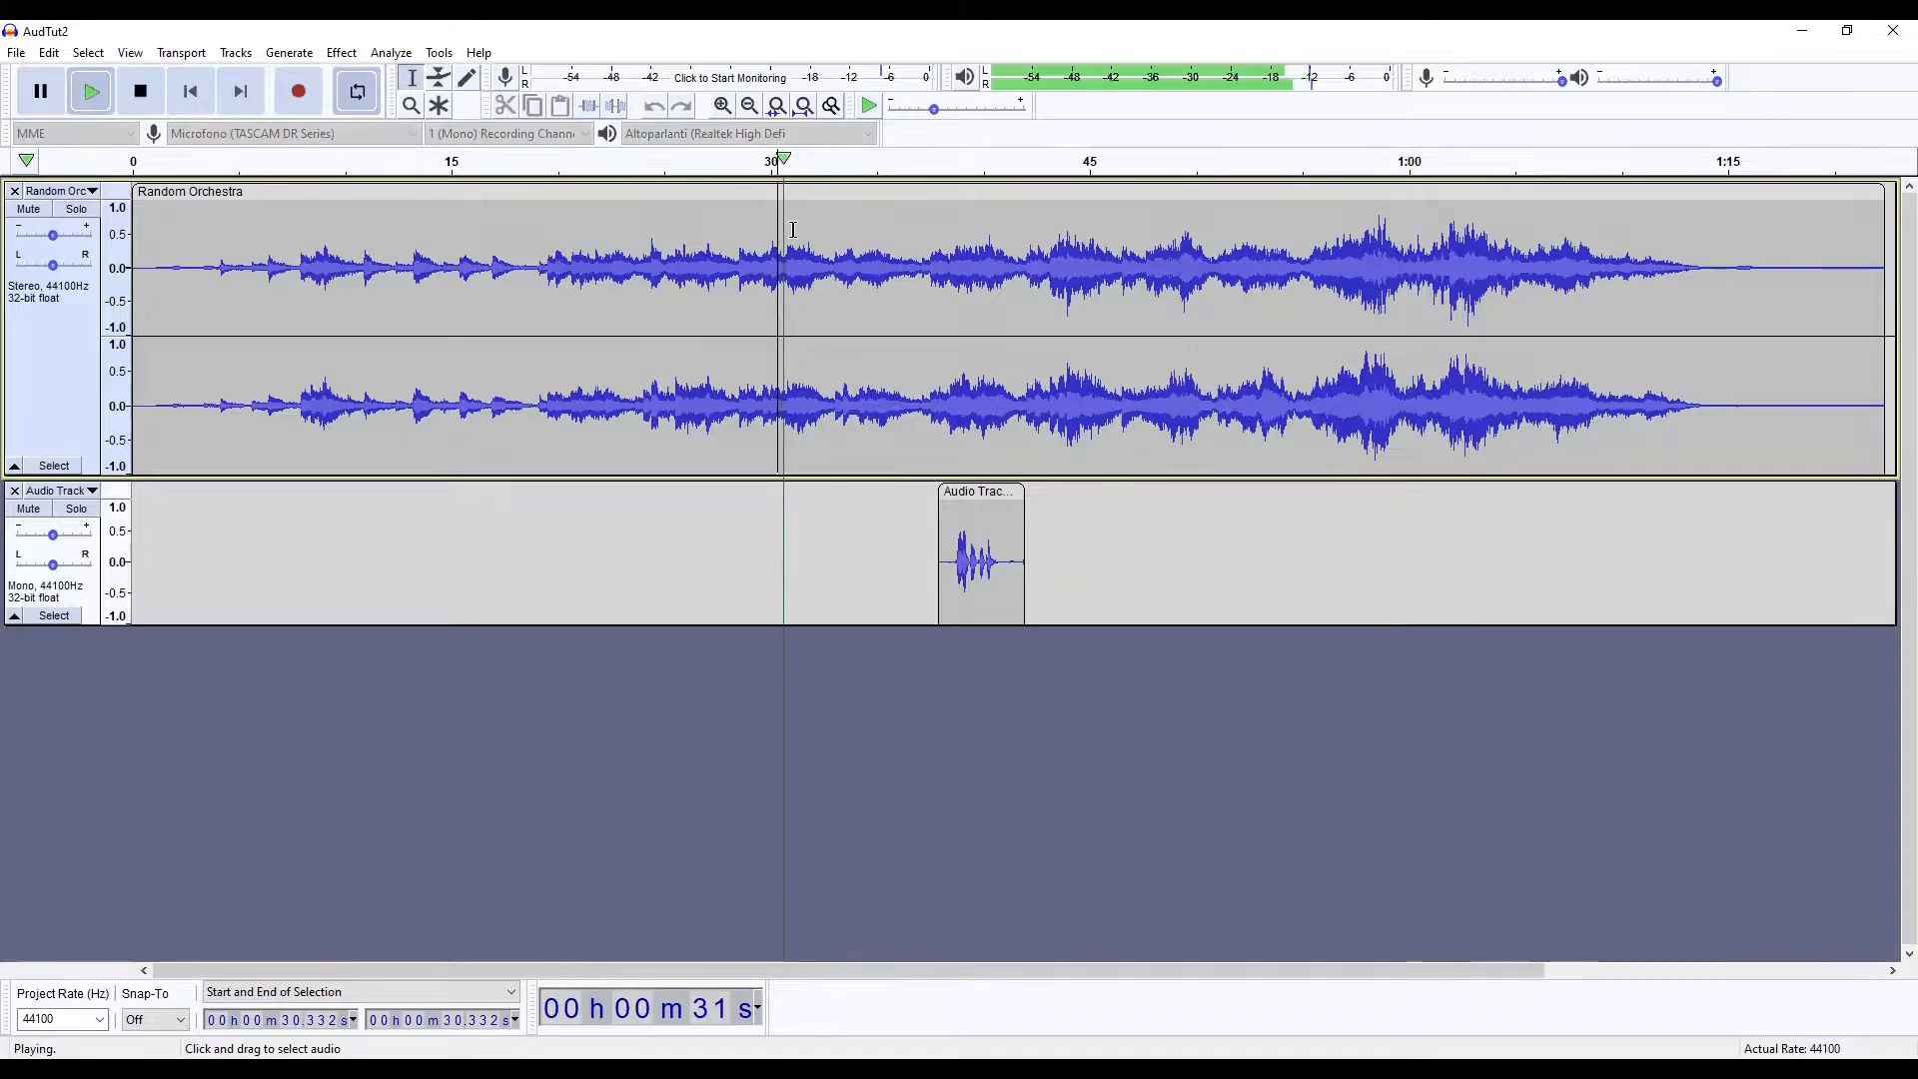
{"action": "key", "text": "space"}
{"action": "left_click", "coordinate": [341, 53]}
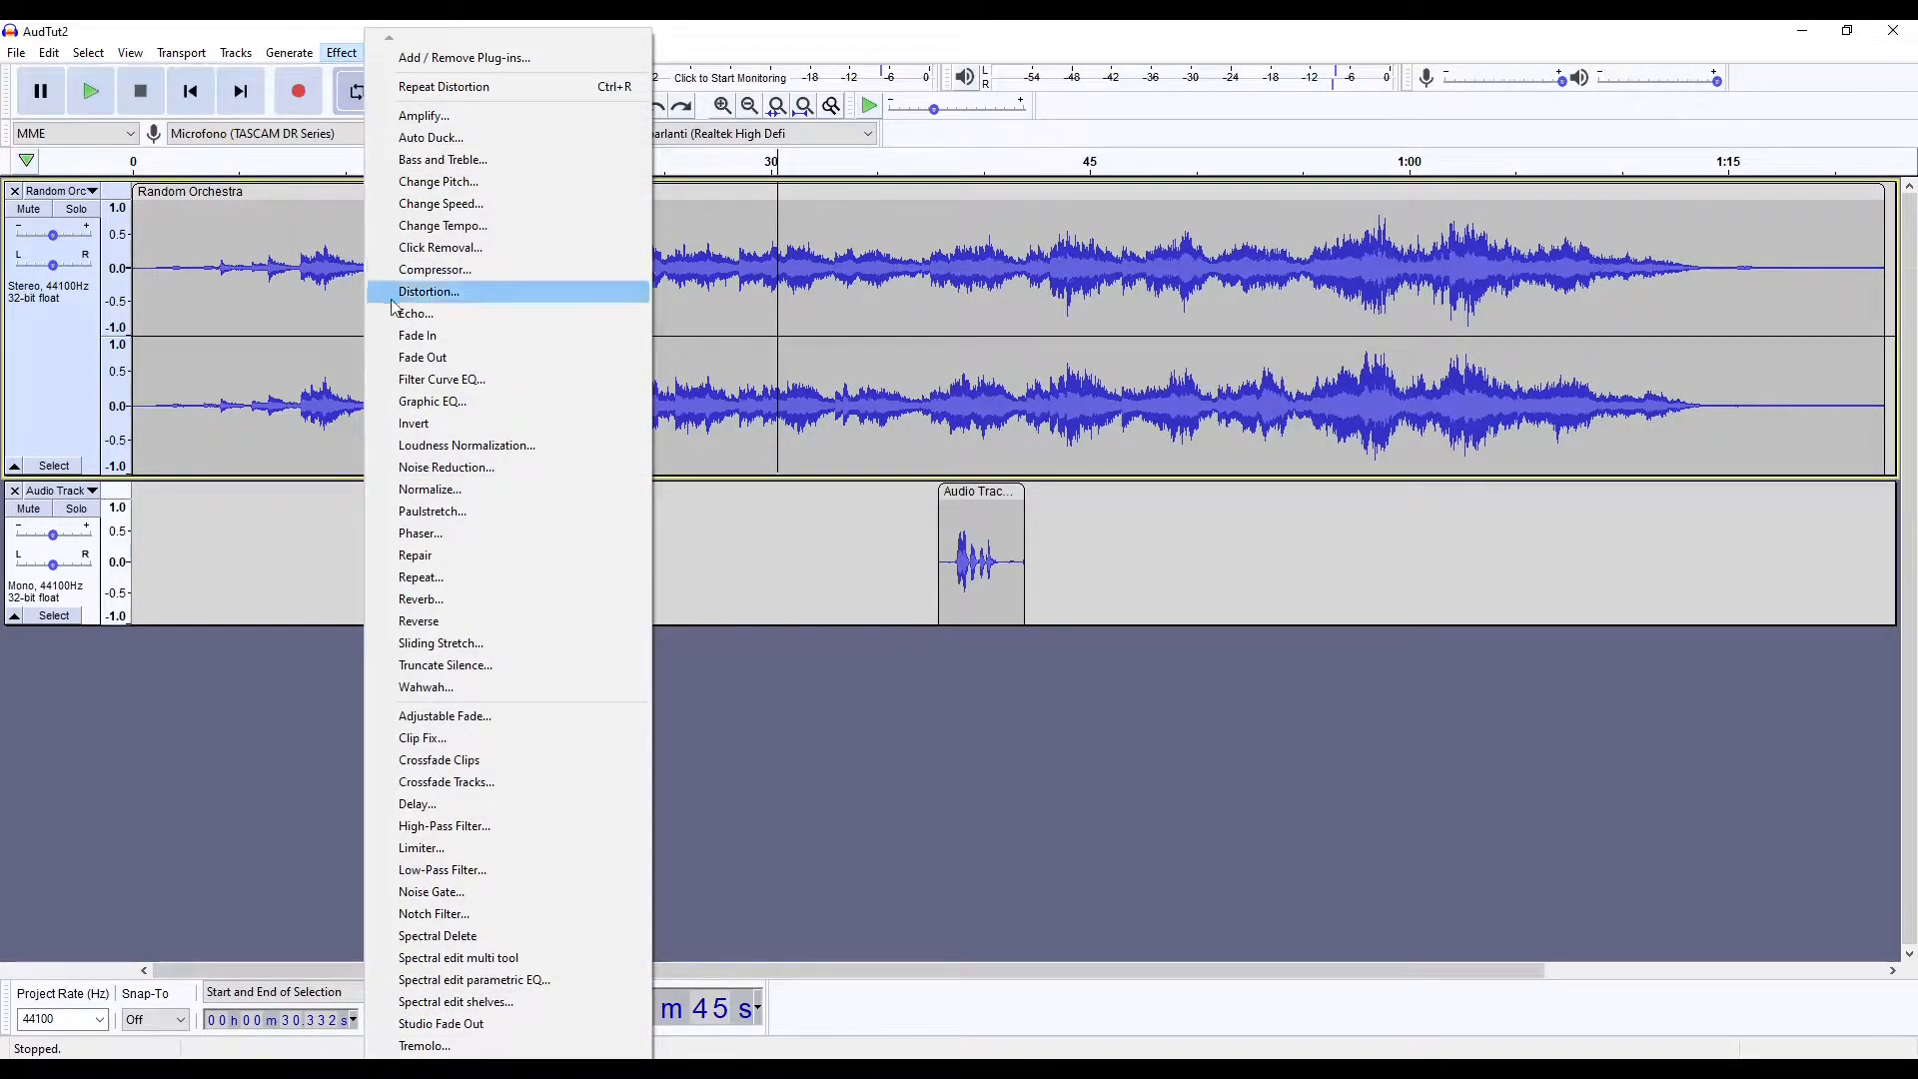
{"action": "left_click", "coordinate": [434, 314]}
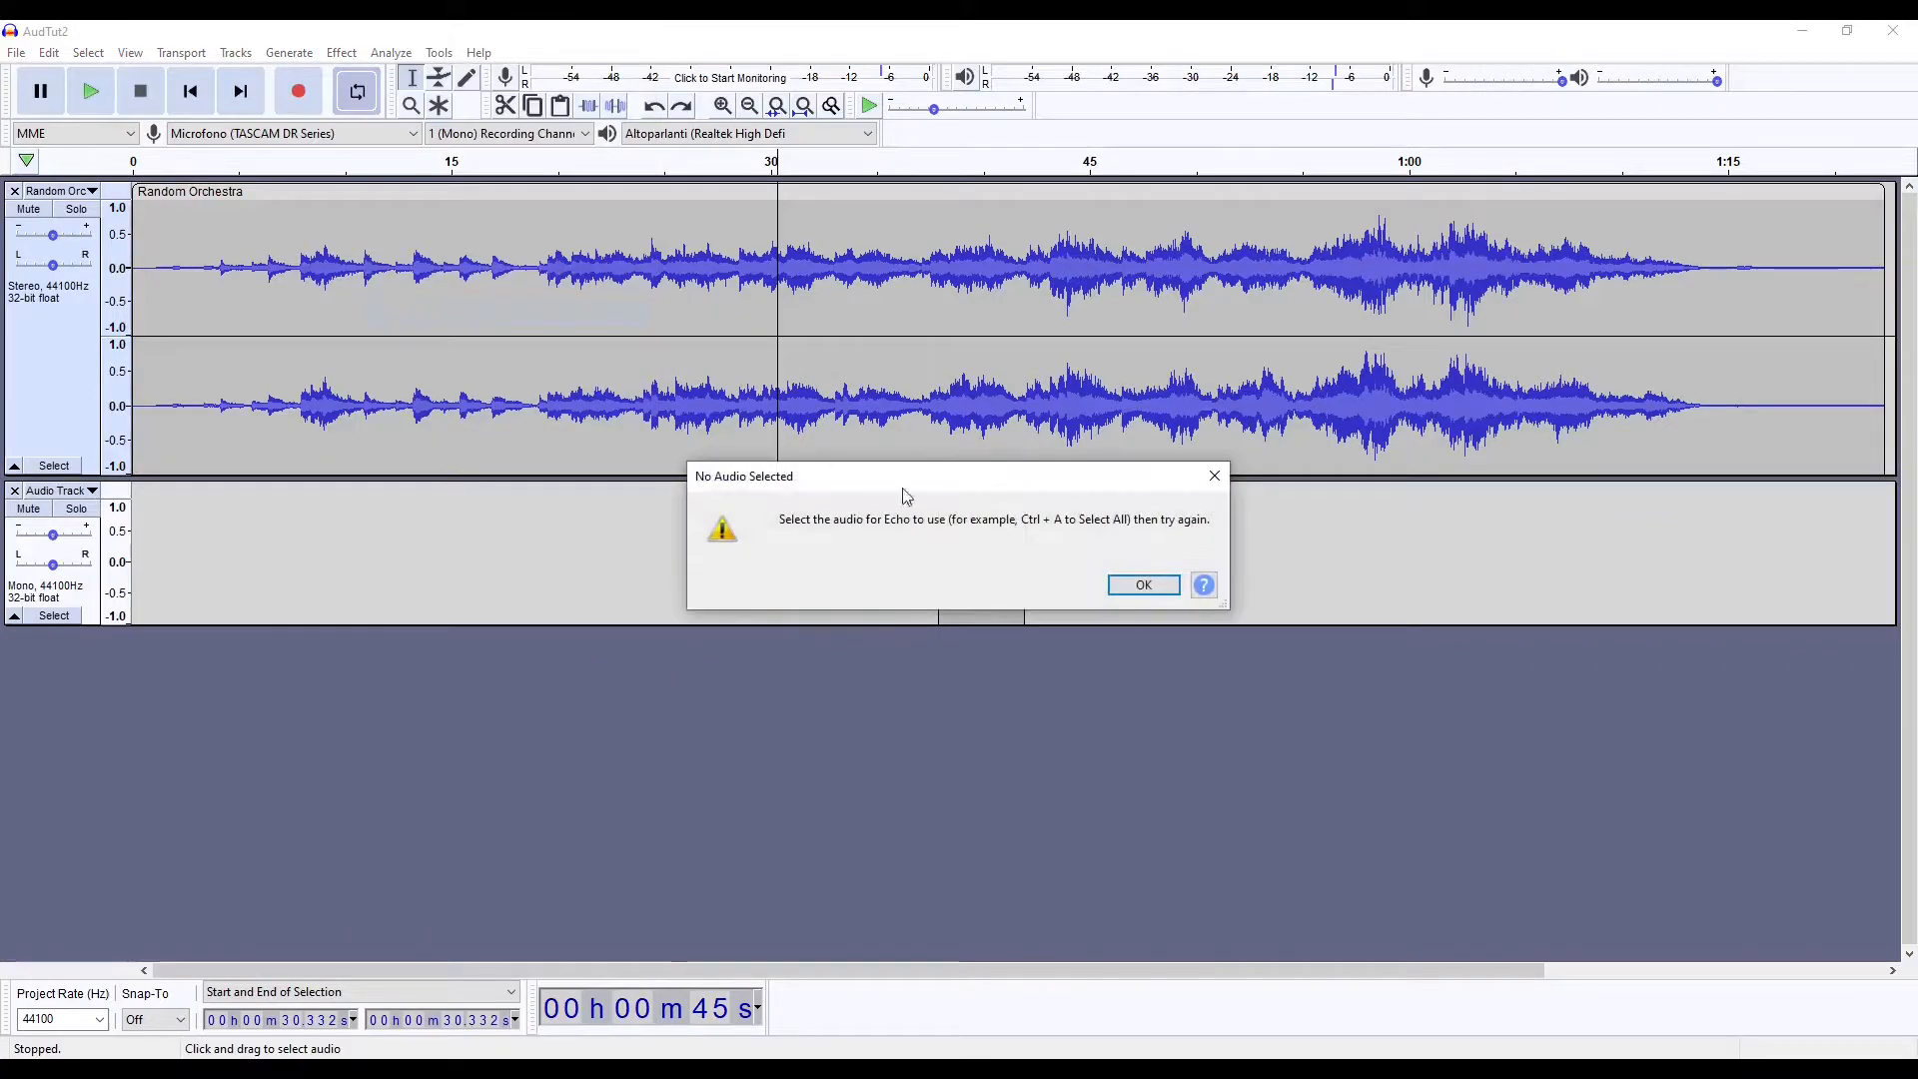
{"action": "left_click", "coordinate": [1144, 584]}
Select the short mono clip, open the Echo effect's settings for it, and close them without applying
{"action": "double_click", "coordinate": [862, 384]}
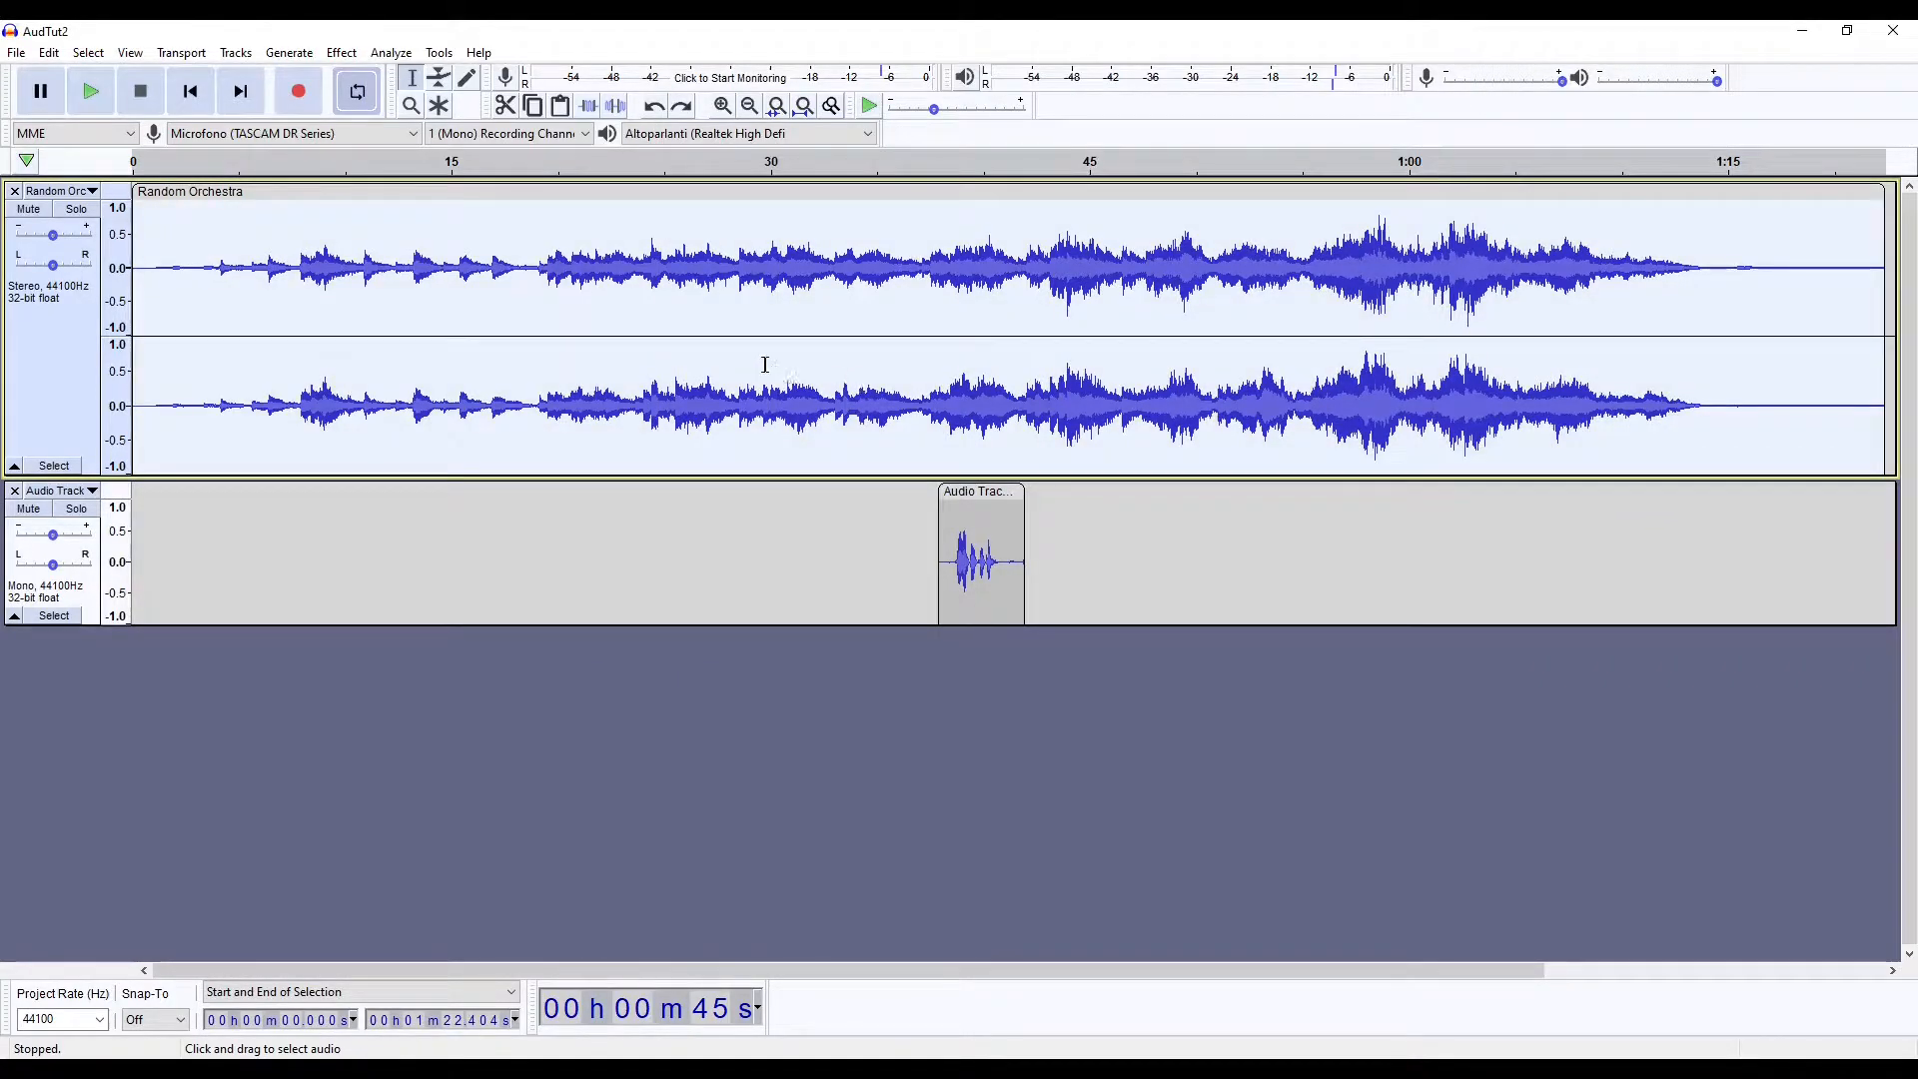
{"action": "double_click", "coordinate": [968, 540]}
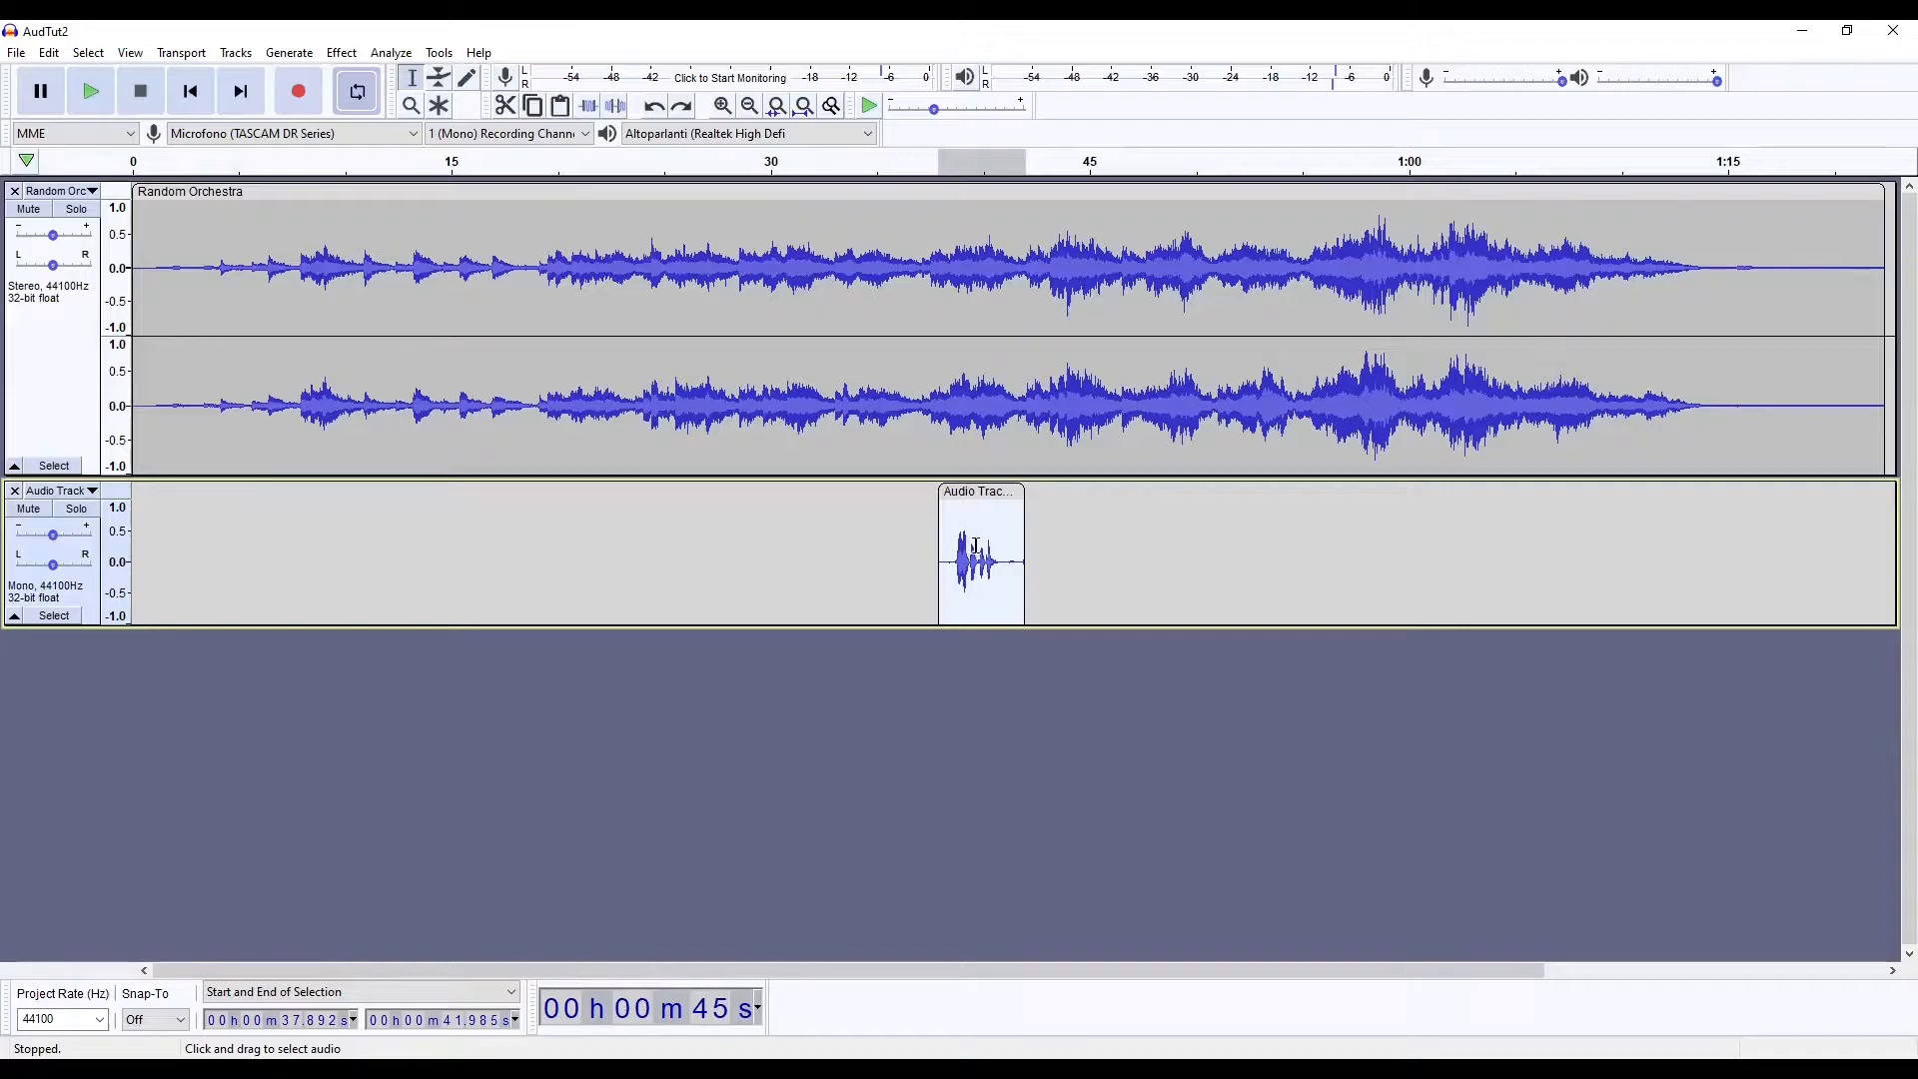
{"action": "left_click", "coordinate": [348, 58]}
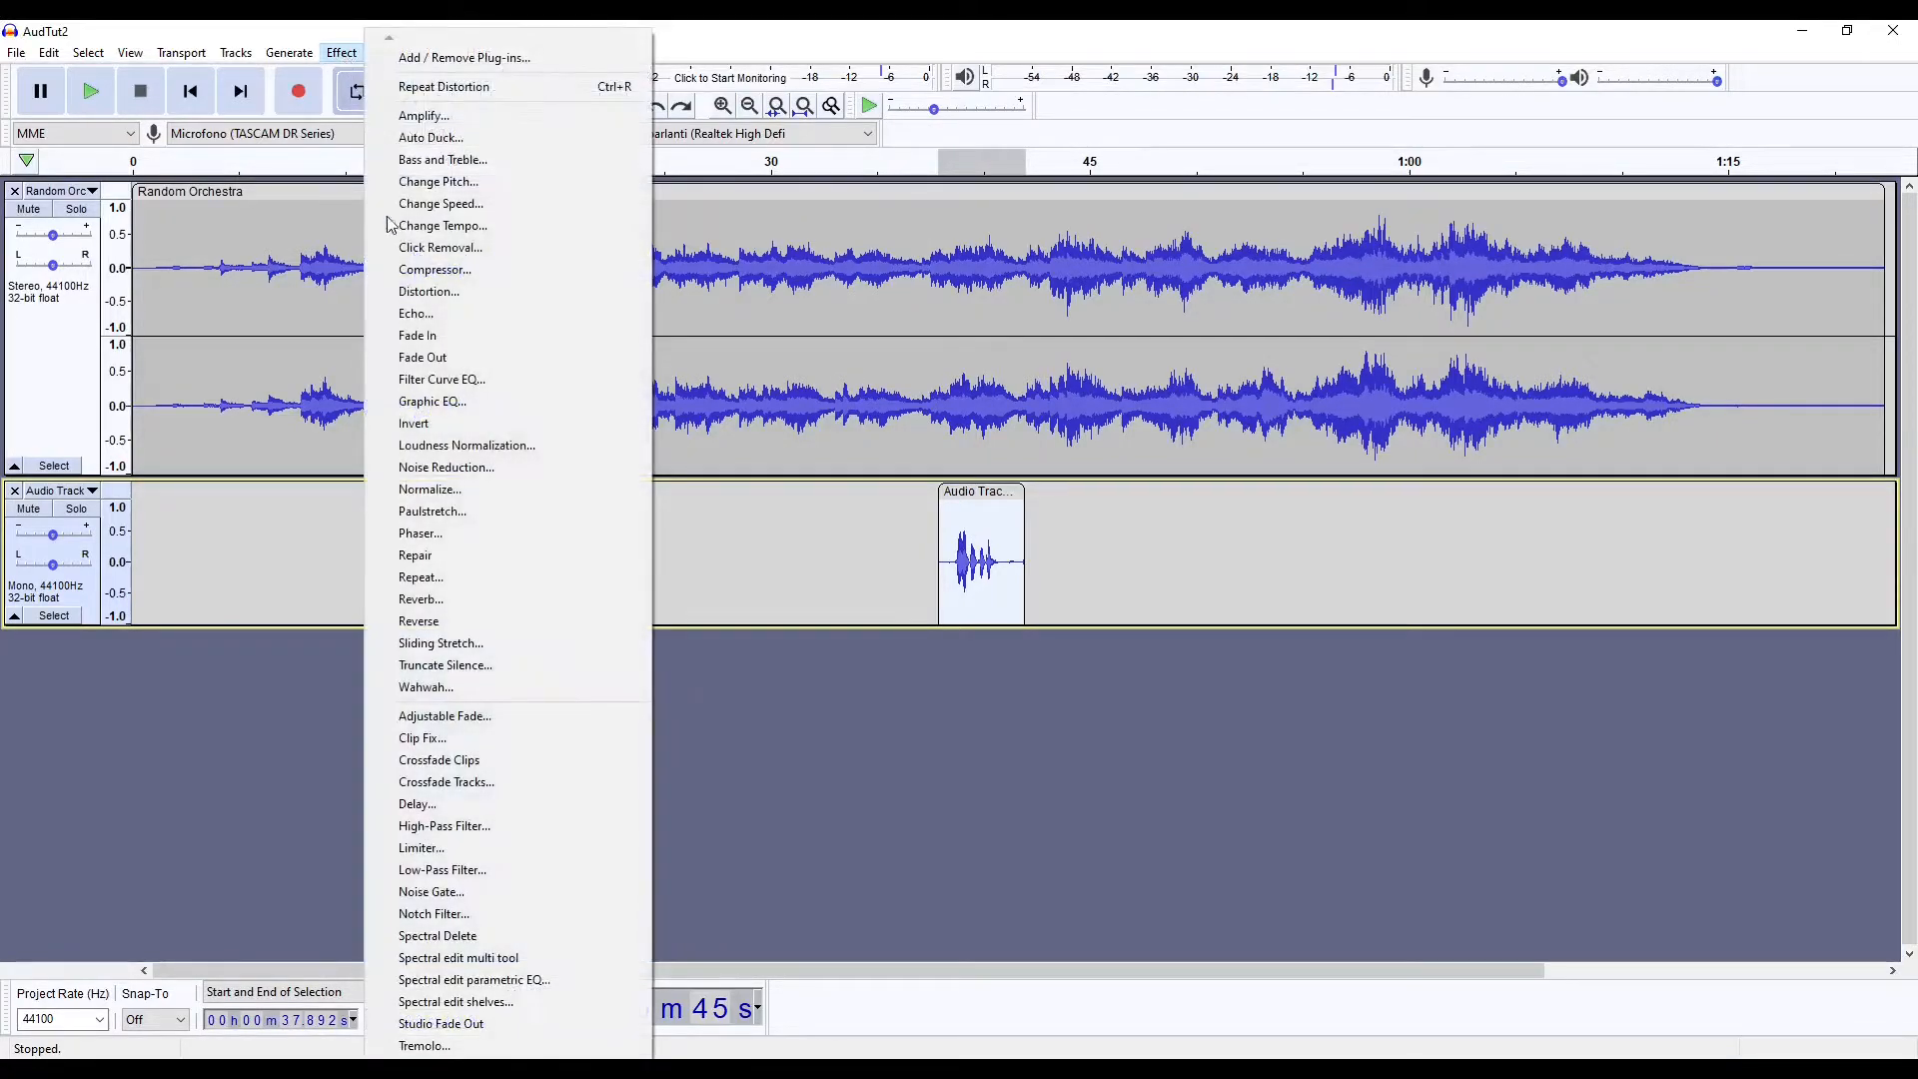
{"action": "left_click", "coordinate": [465, 316]}
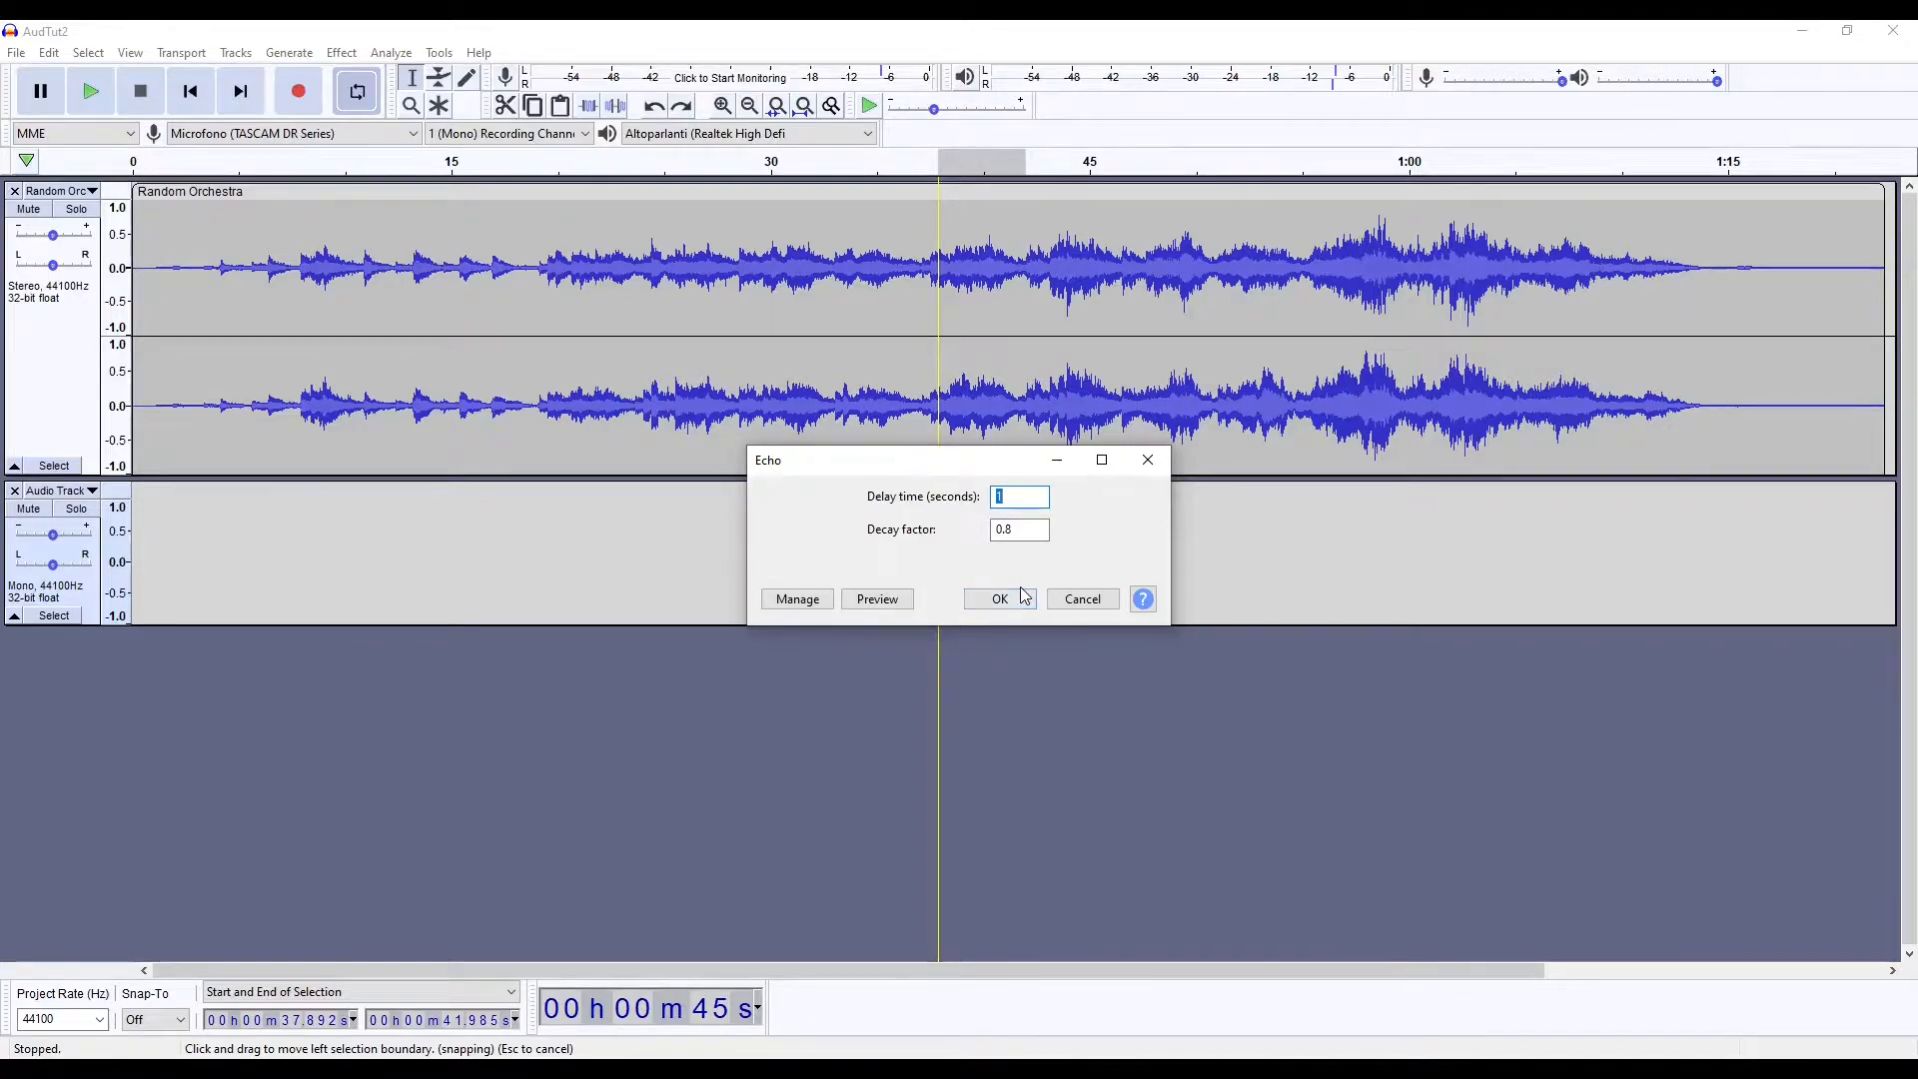
{"action": "left_click_drag", "start_coordinate": [1041, 459], "coordinate": [889, 527]}
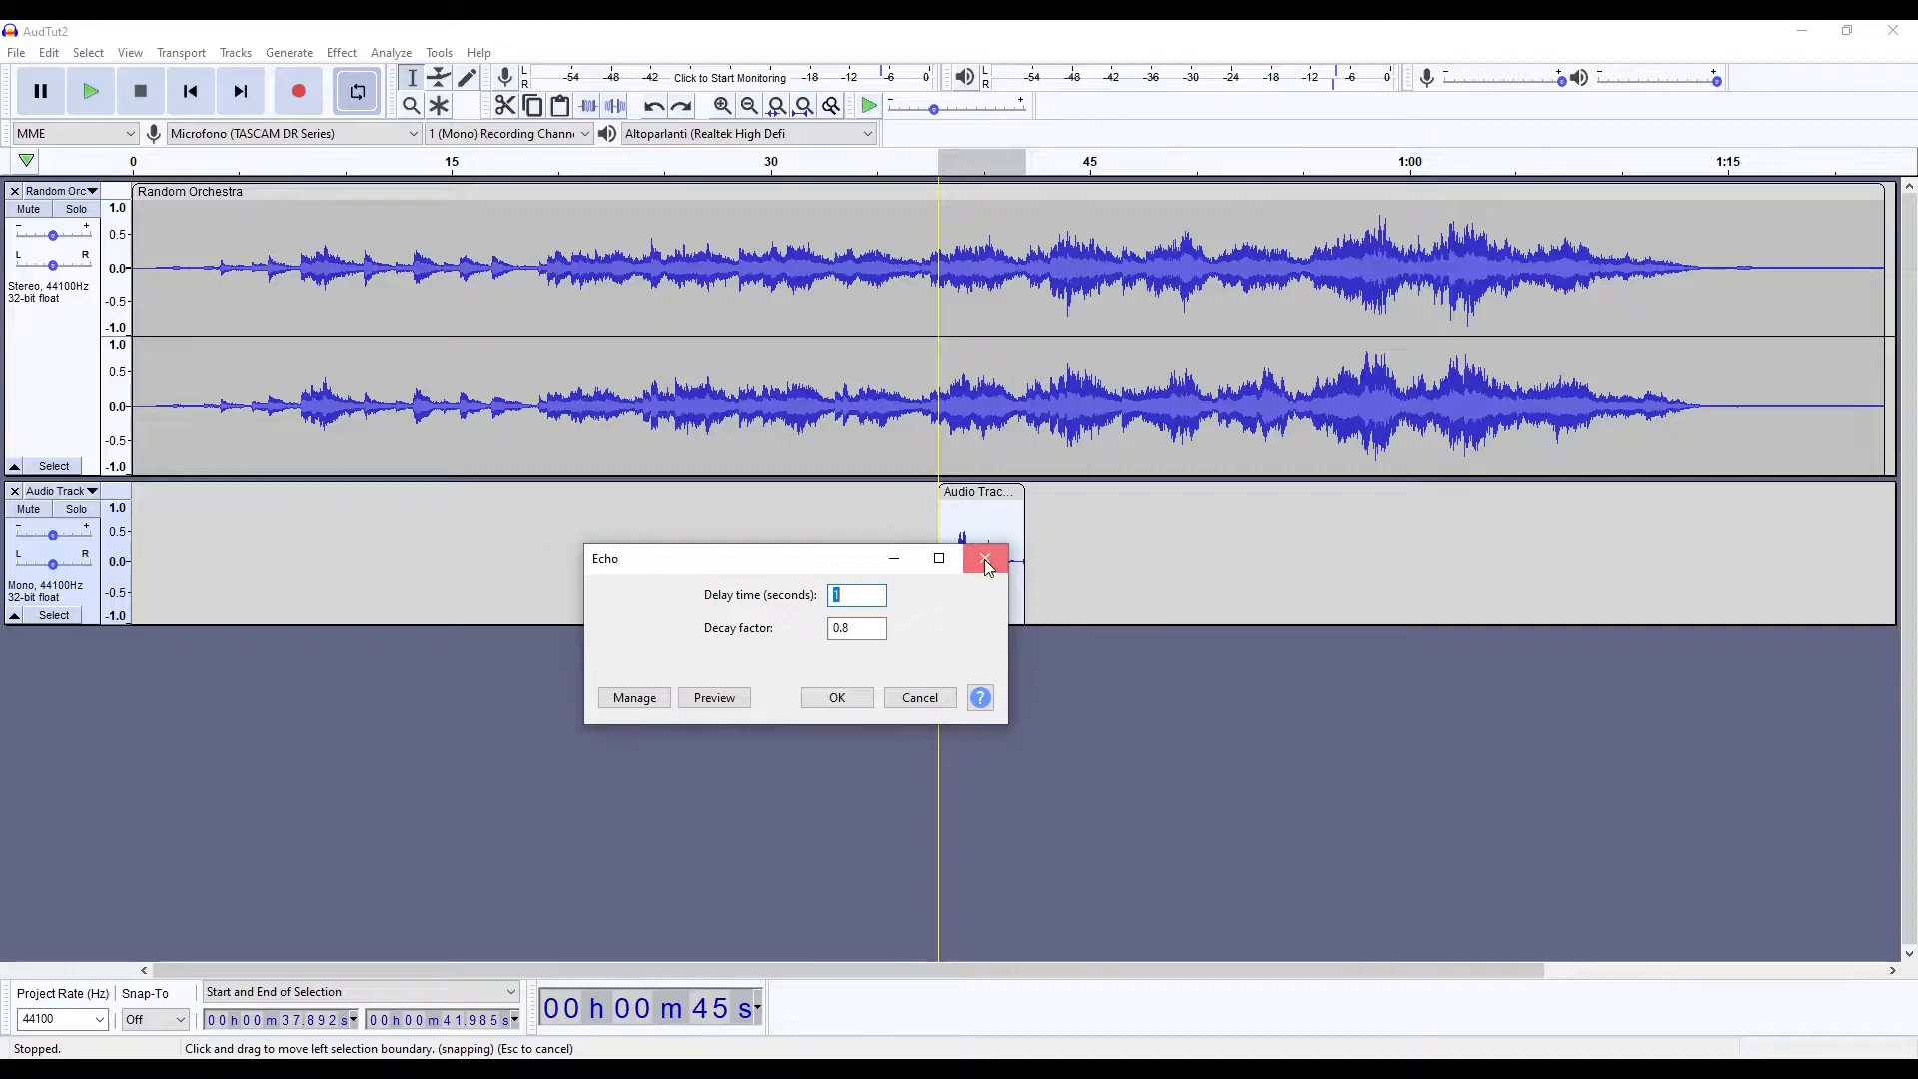
{"action": "left_click", "coordinate": [986, 559]}
Solo the mono Audio Track and set loop playback to span the selected short clip
{"action": "left_click", "coordinate": [76, 508]}
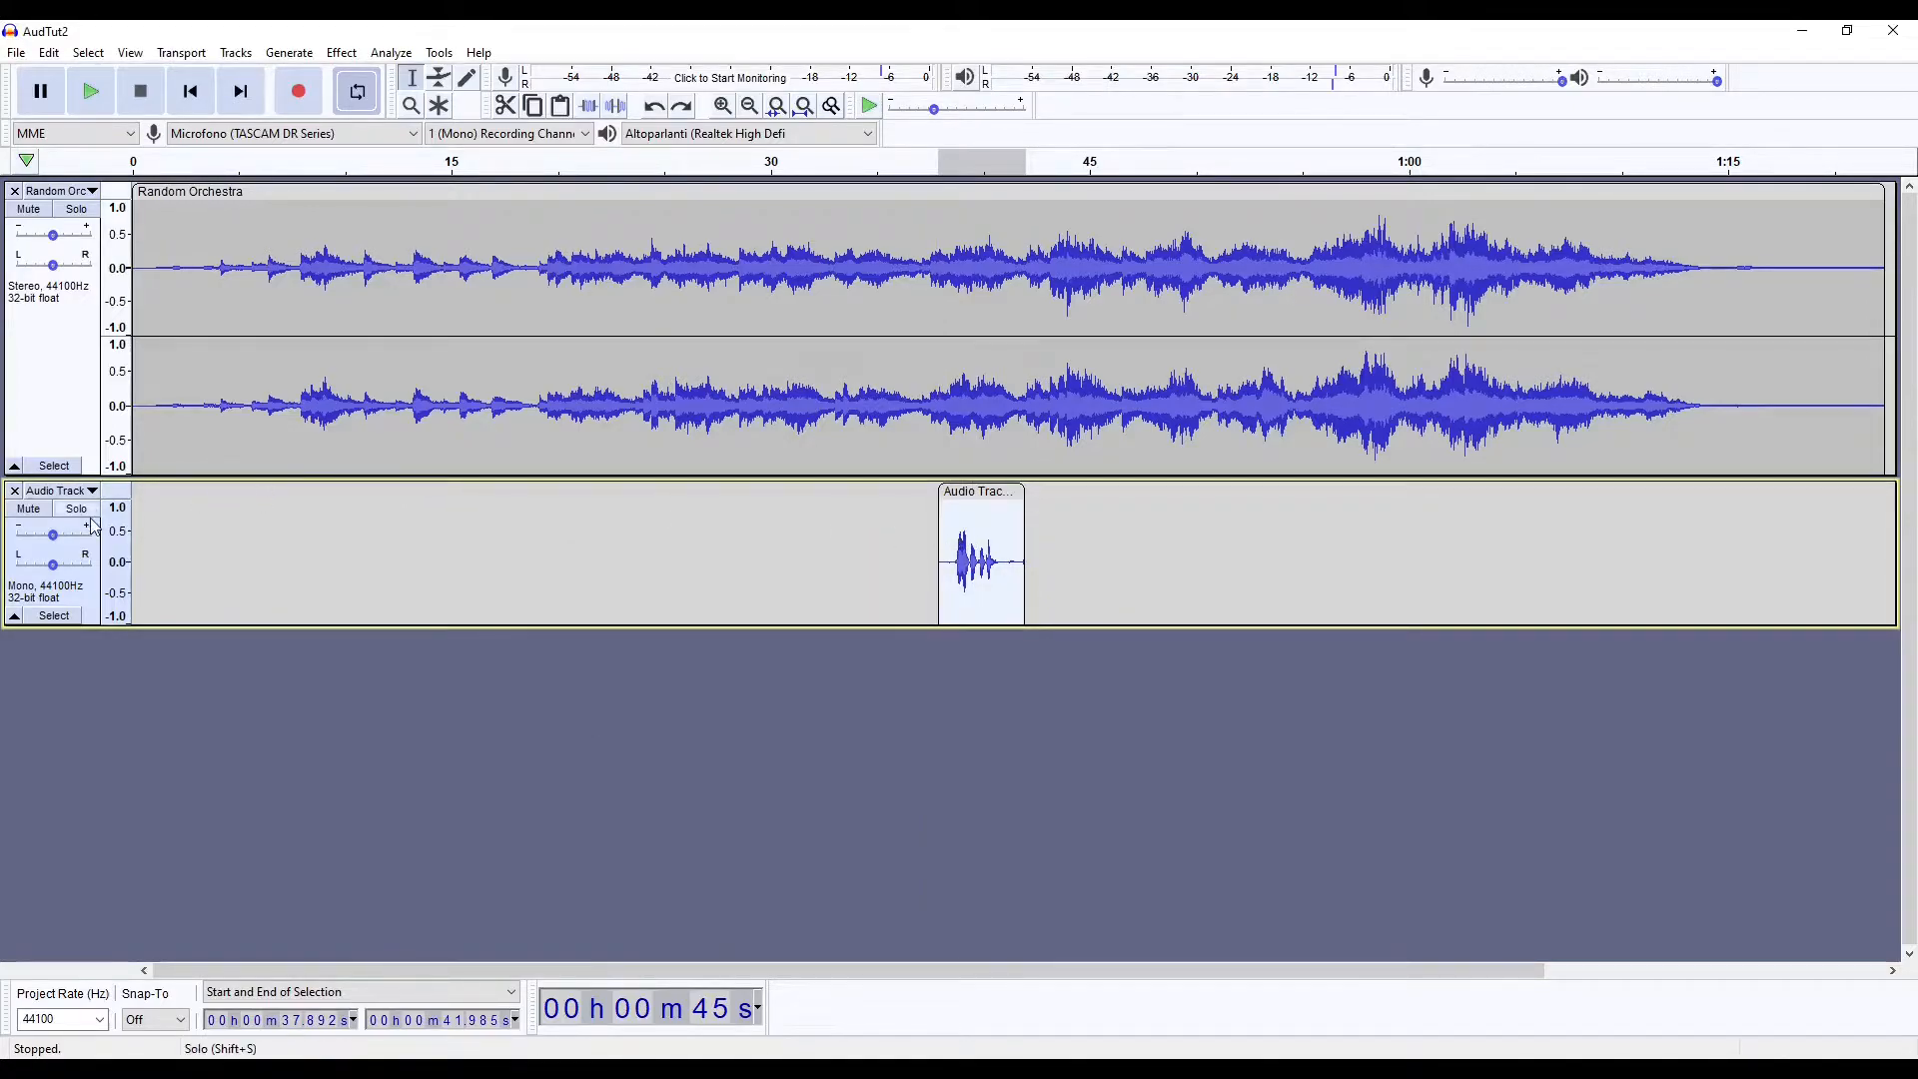
{"action": "left_click", "coordinate": [357, 98]}
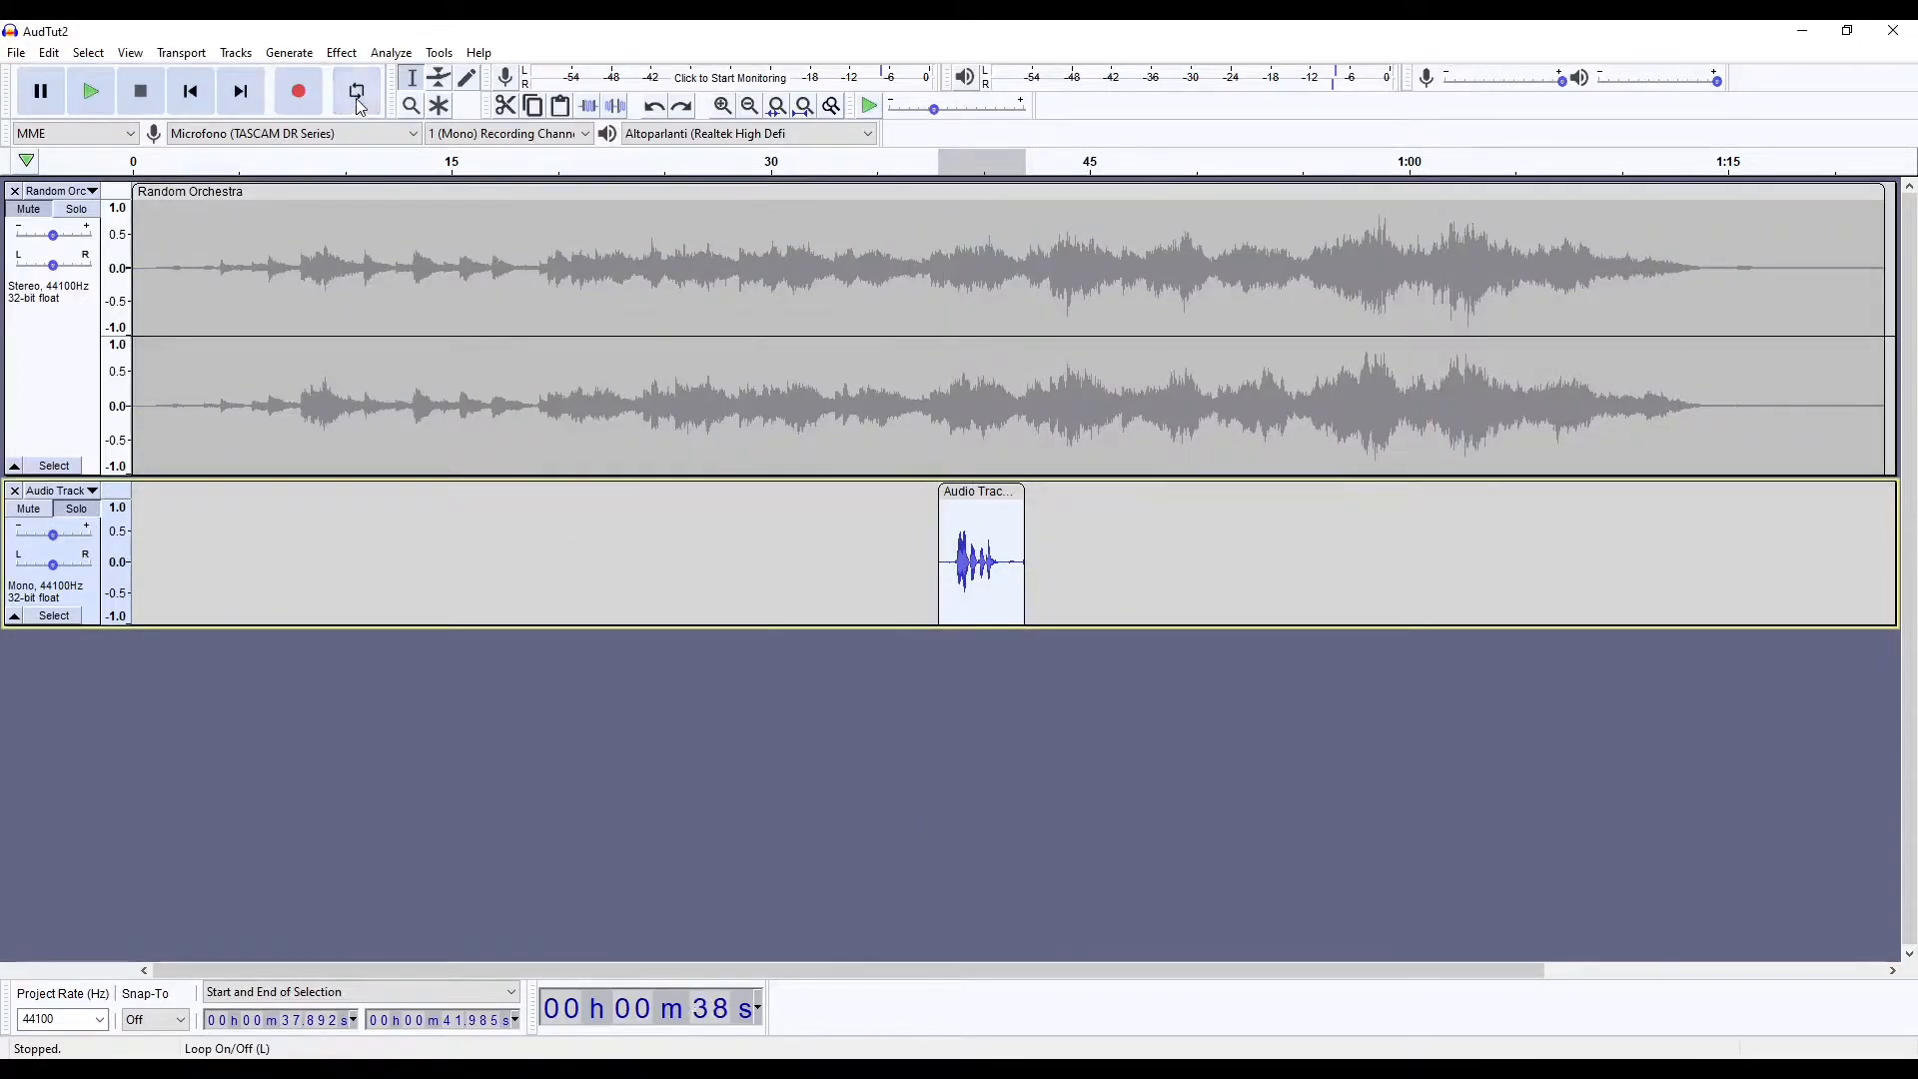
{"action": "left_click", "coordinate": [356, 98]}
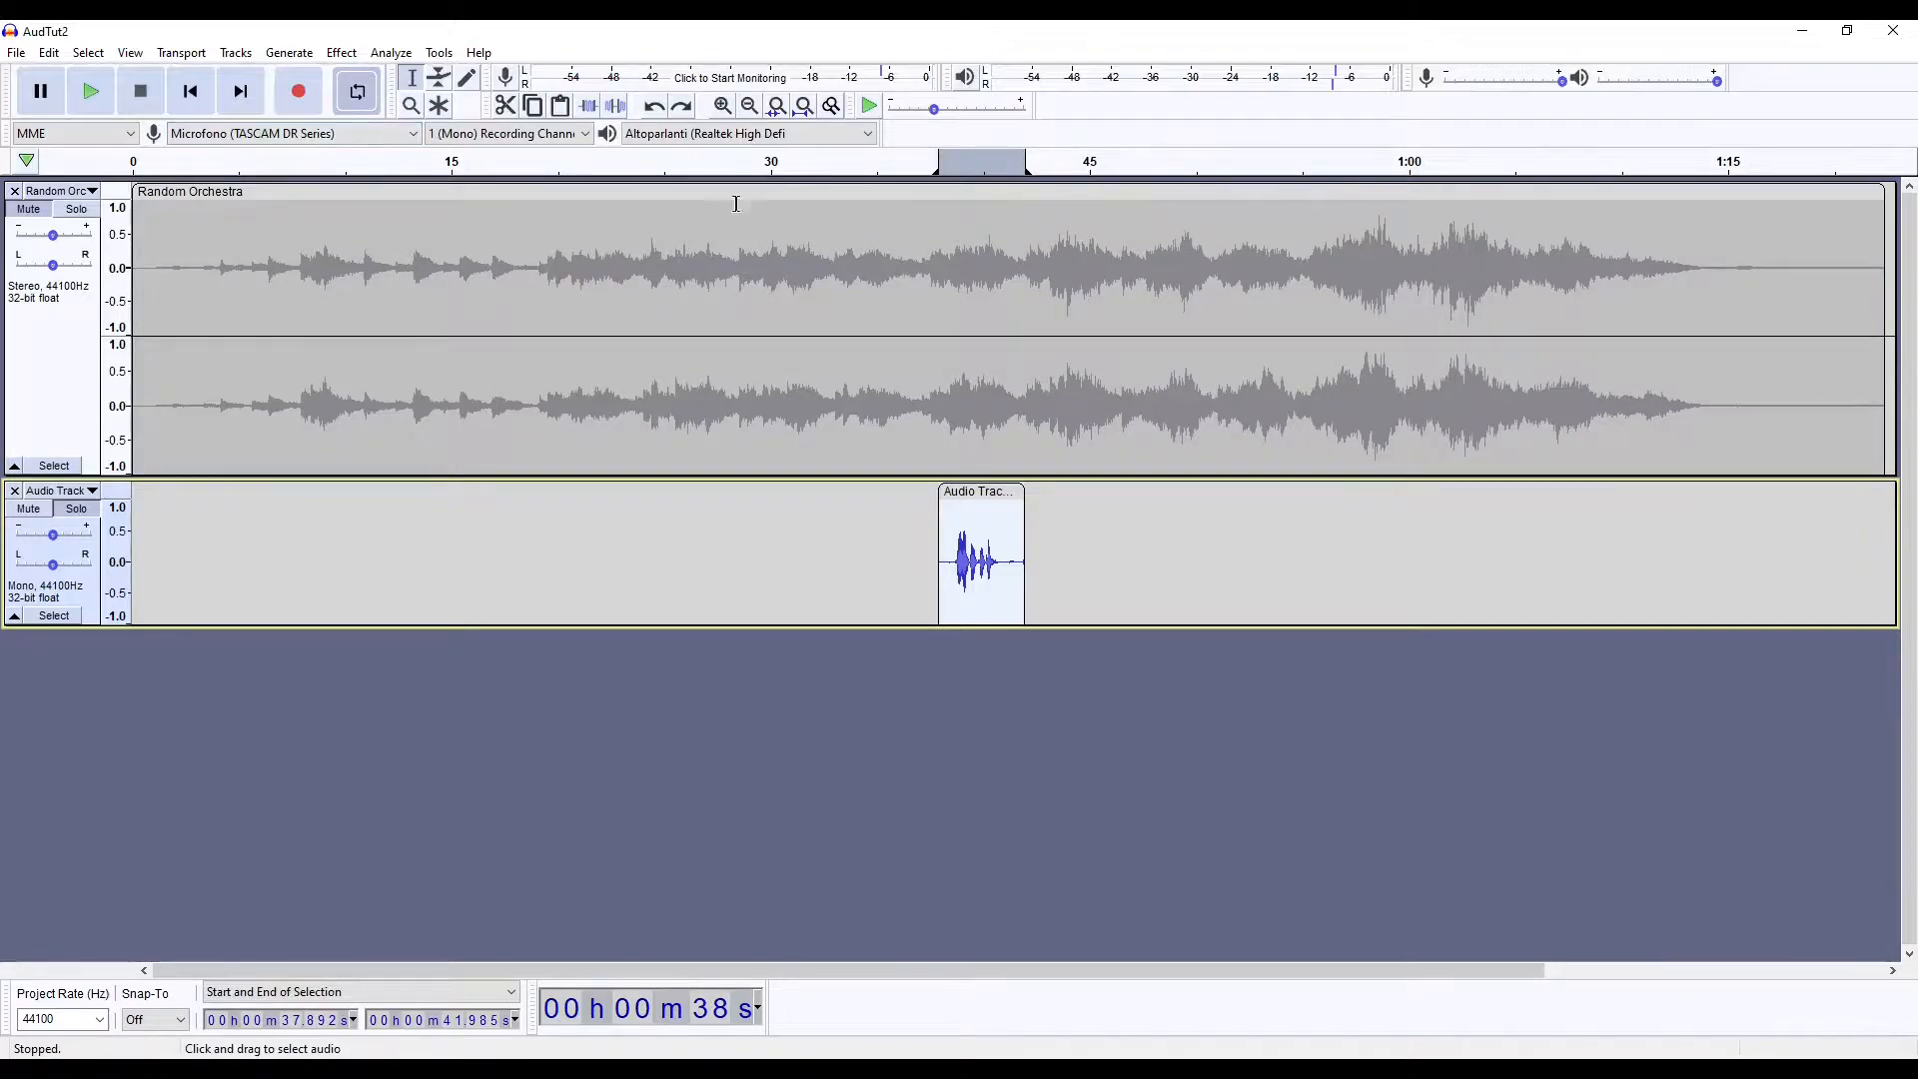
Preview the Echo effect on the short mono clip and close the effect without applying it
{"action": "left_click", "coordinate": [350, 54]}
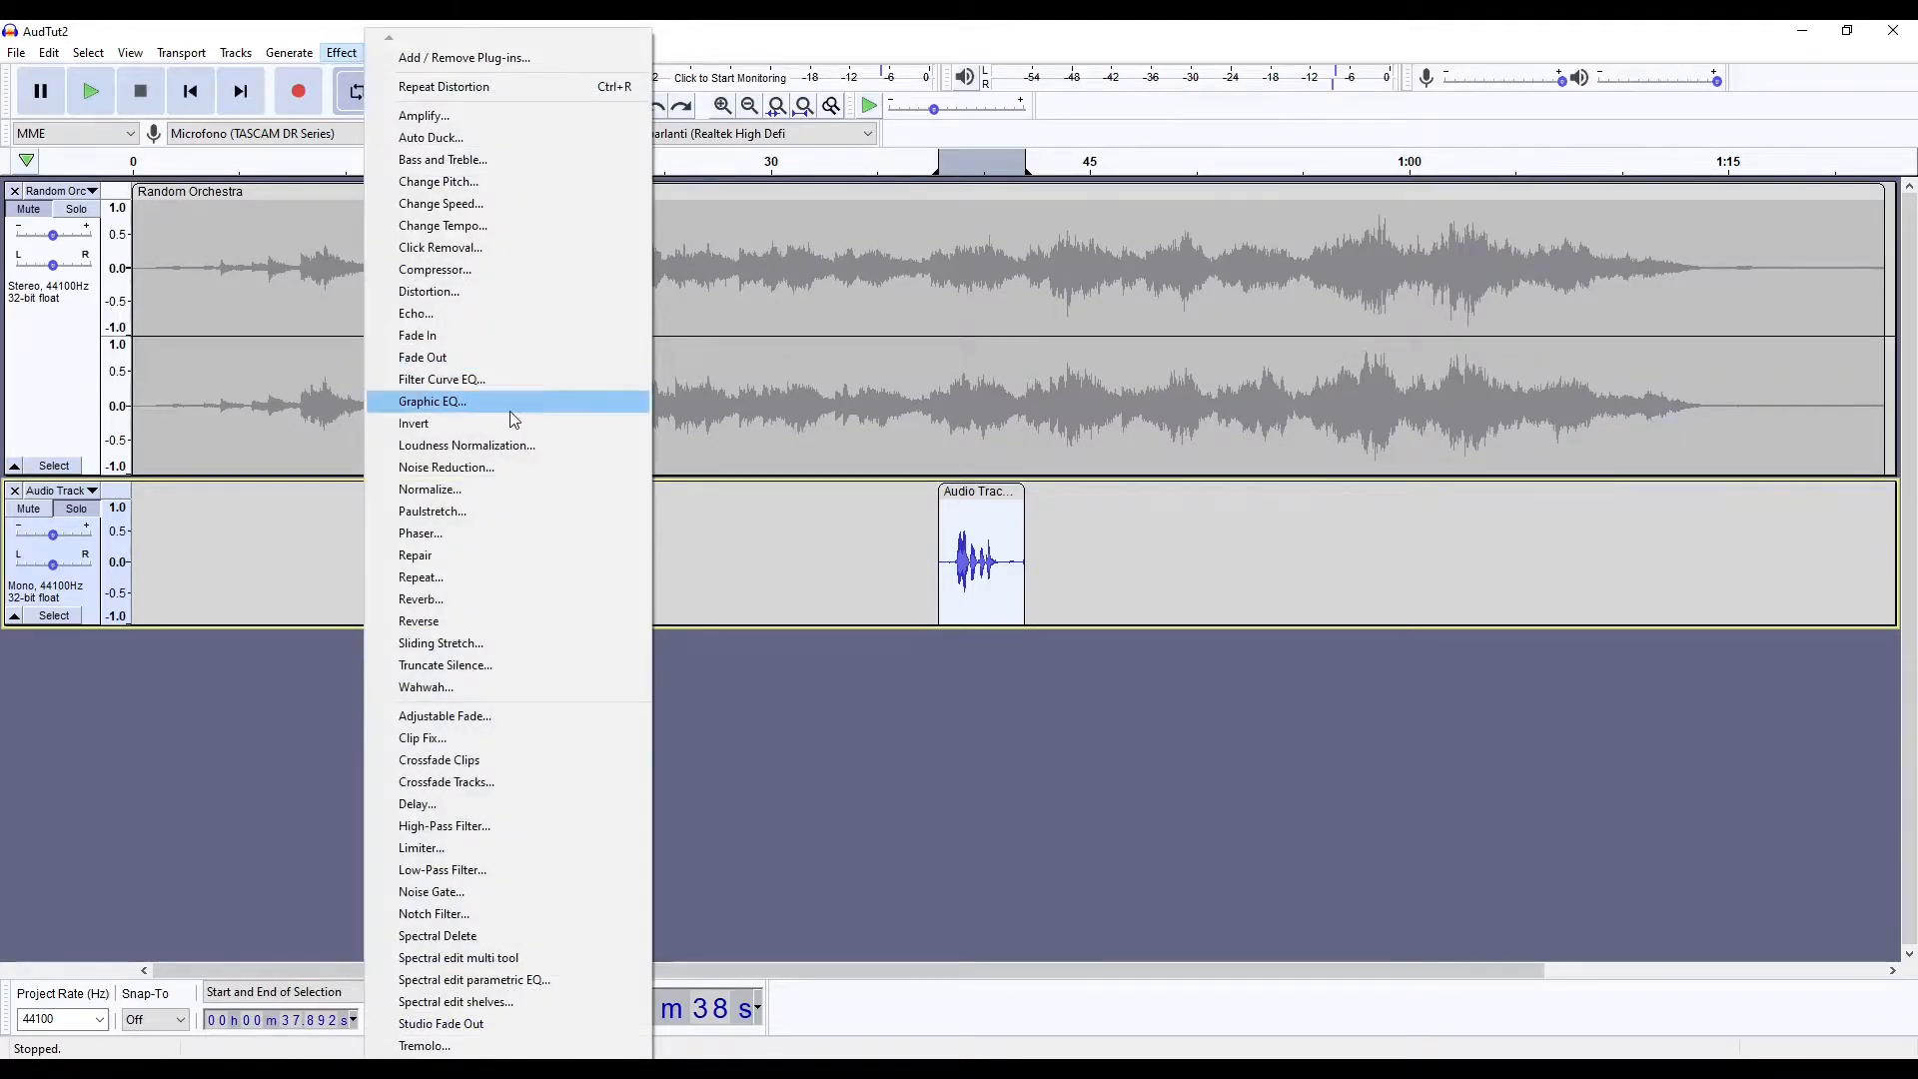
{"action": "left_click", "coordinate": [450, 315]}
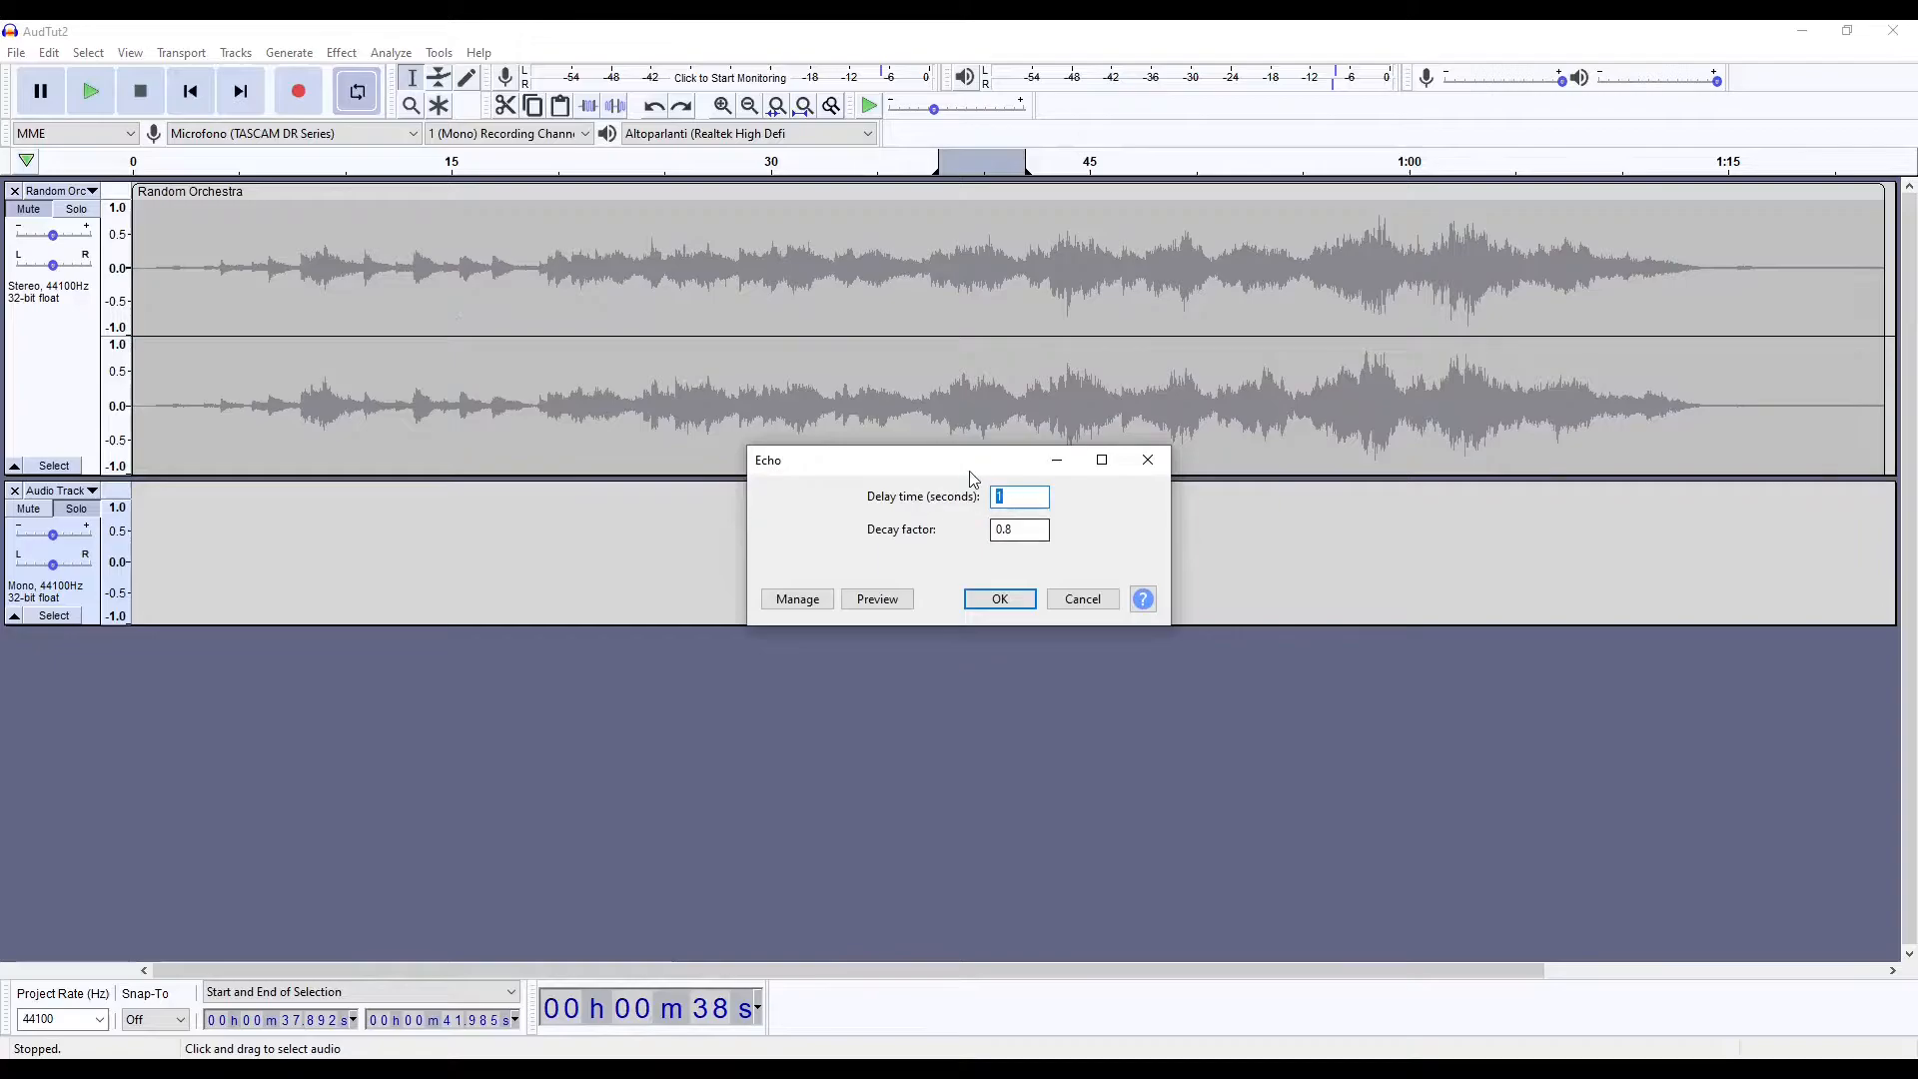
{"action": "left_click", "coordinate": [553, 585]}
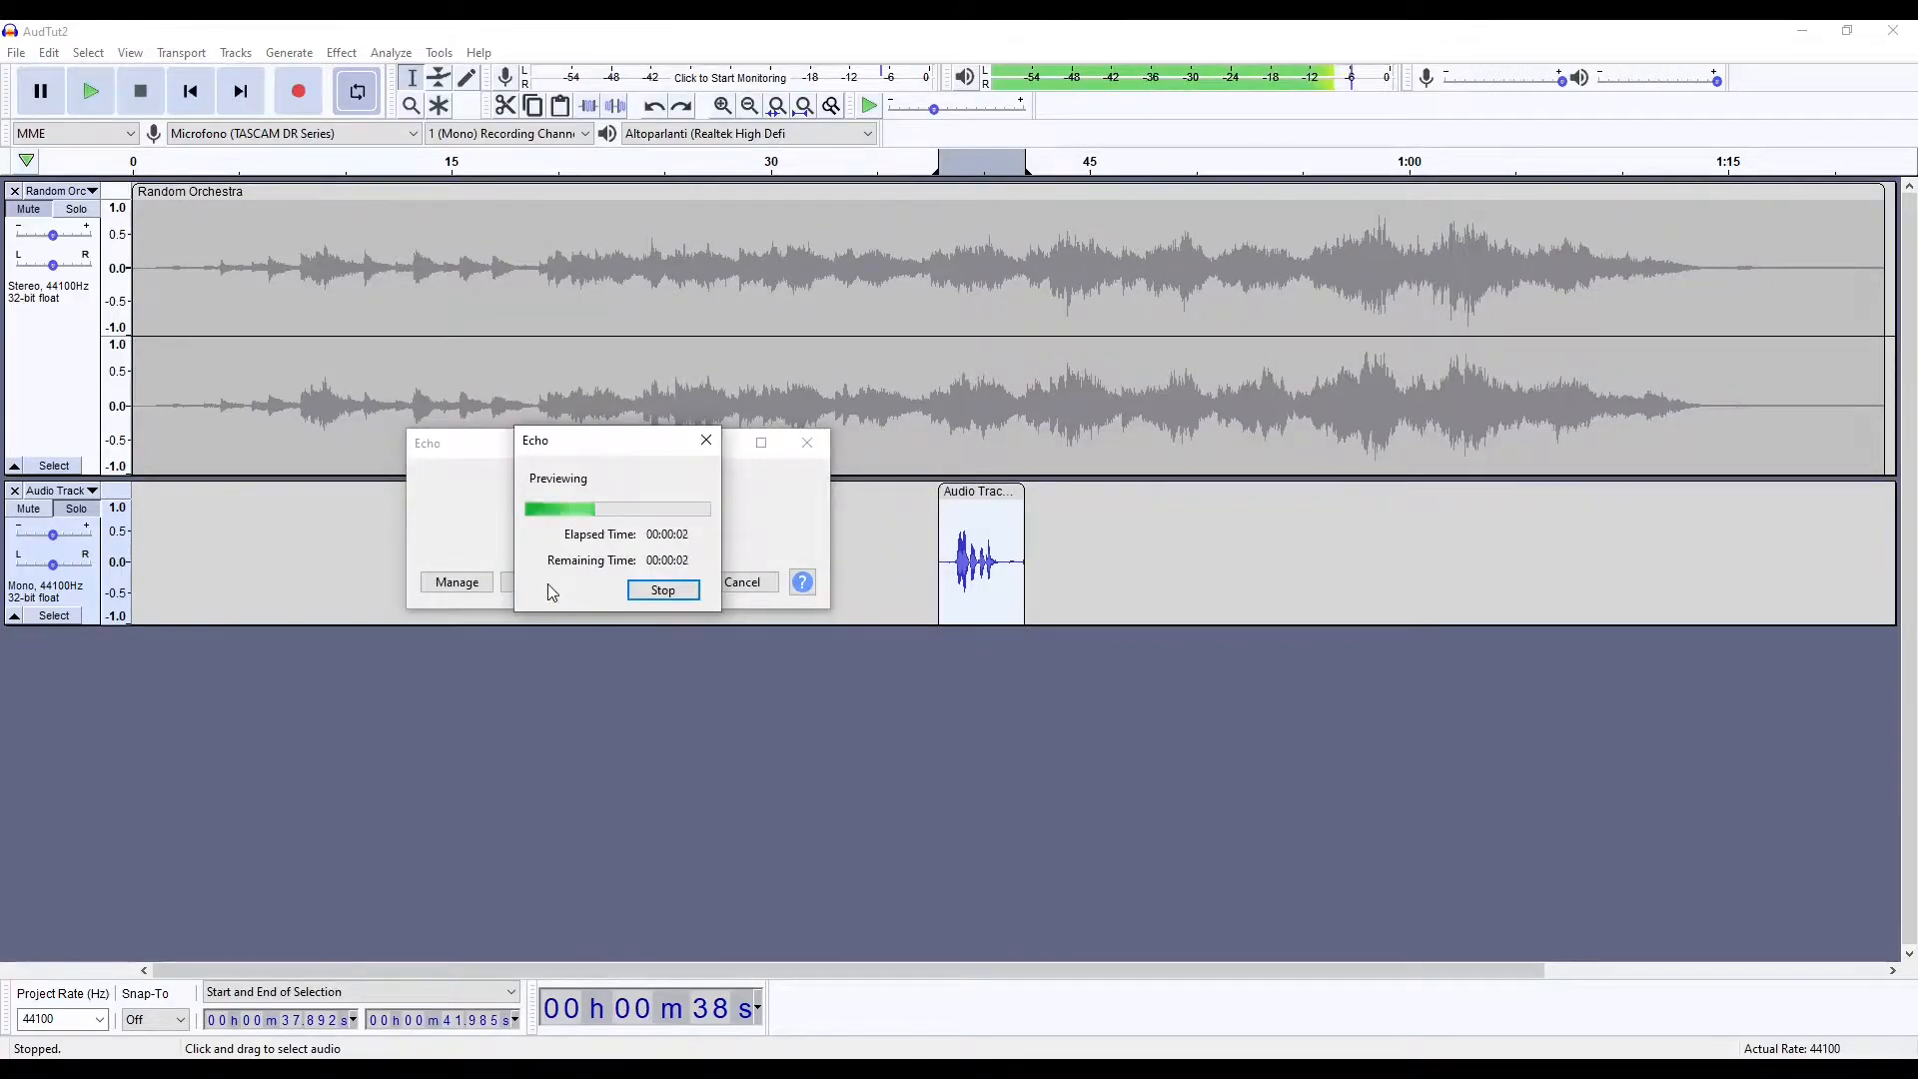
{"action": "left_click", "coordinate": [663, 592]}
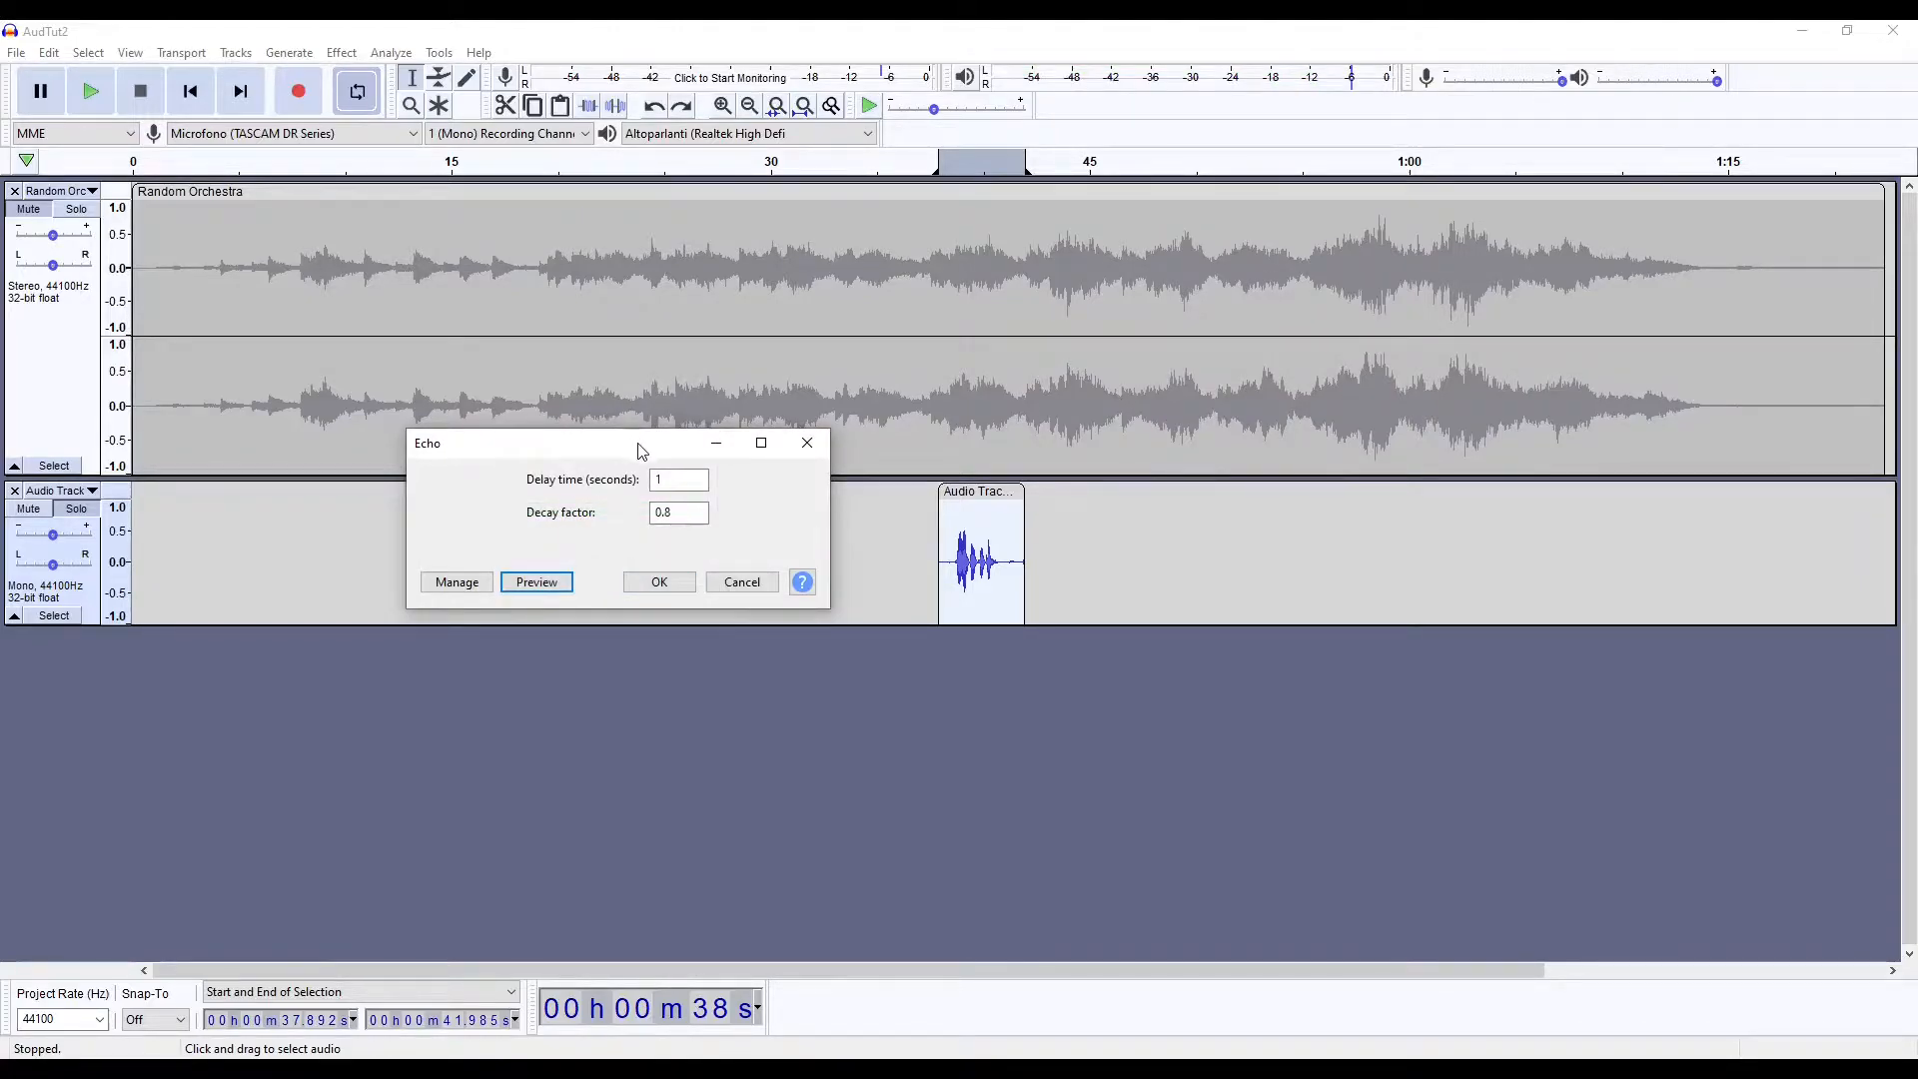
{"action": "left_click_drag", "start_coordinate": [640, 457], "coordinate": [708, 523]}
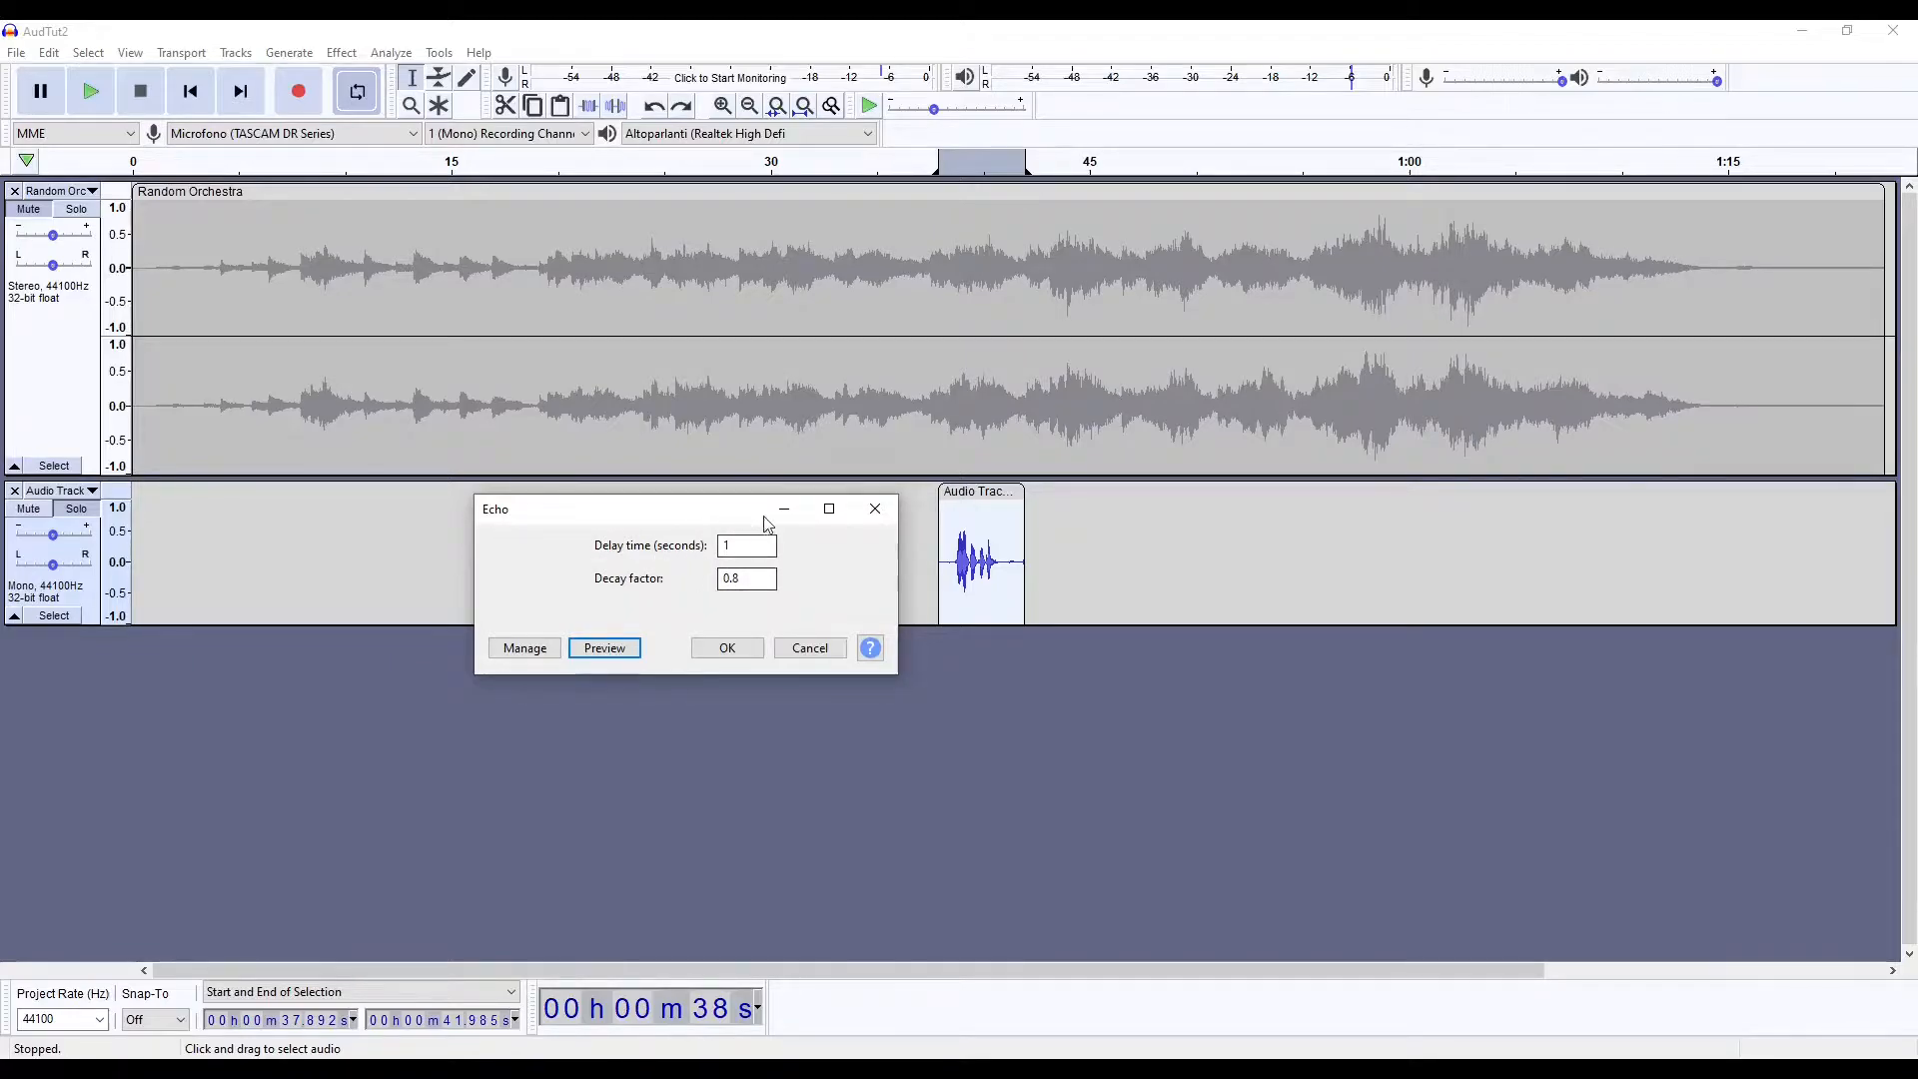
{"action": "left_click", "coordinate": [875, 511]}
{"action": "left_click", "coordinate": [352, 58]}
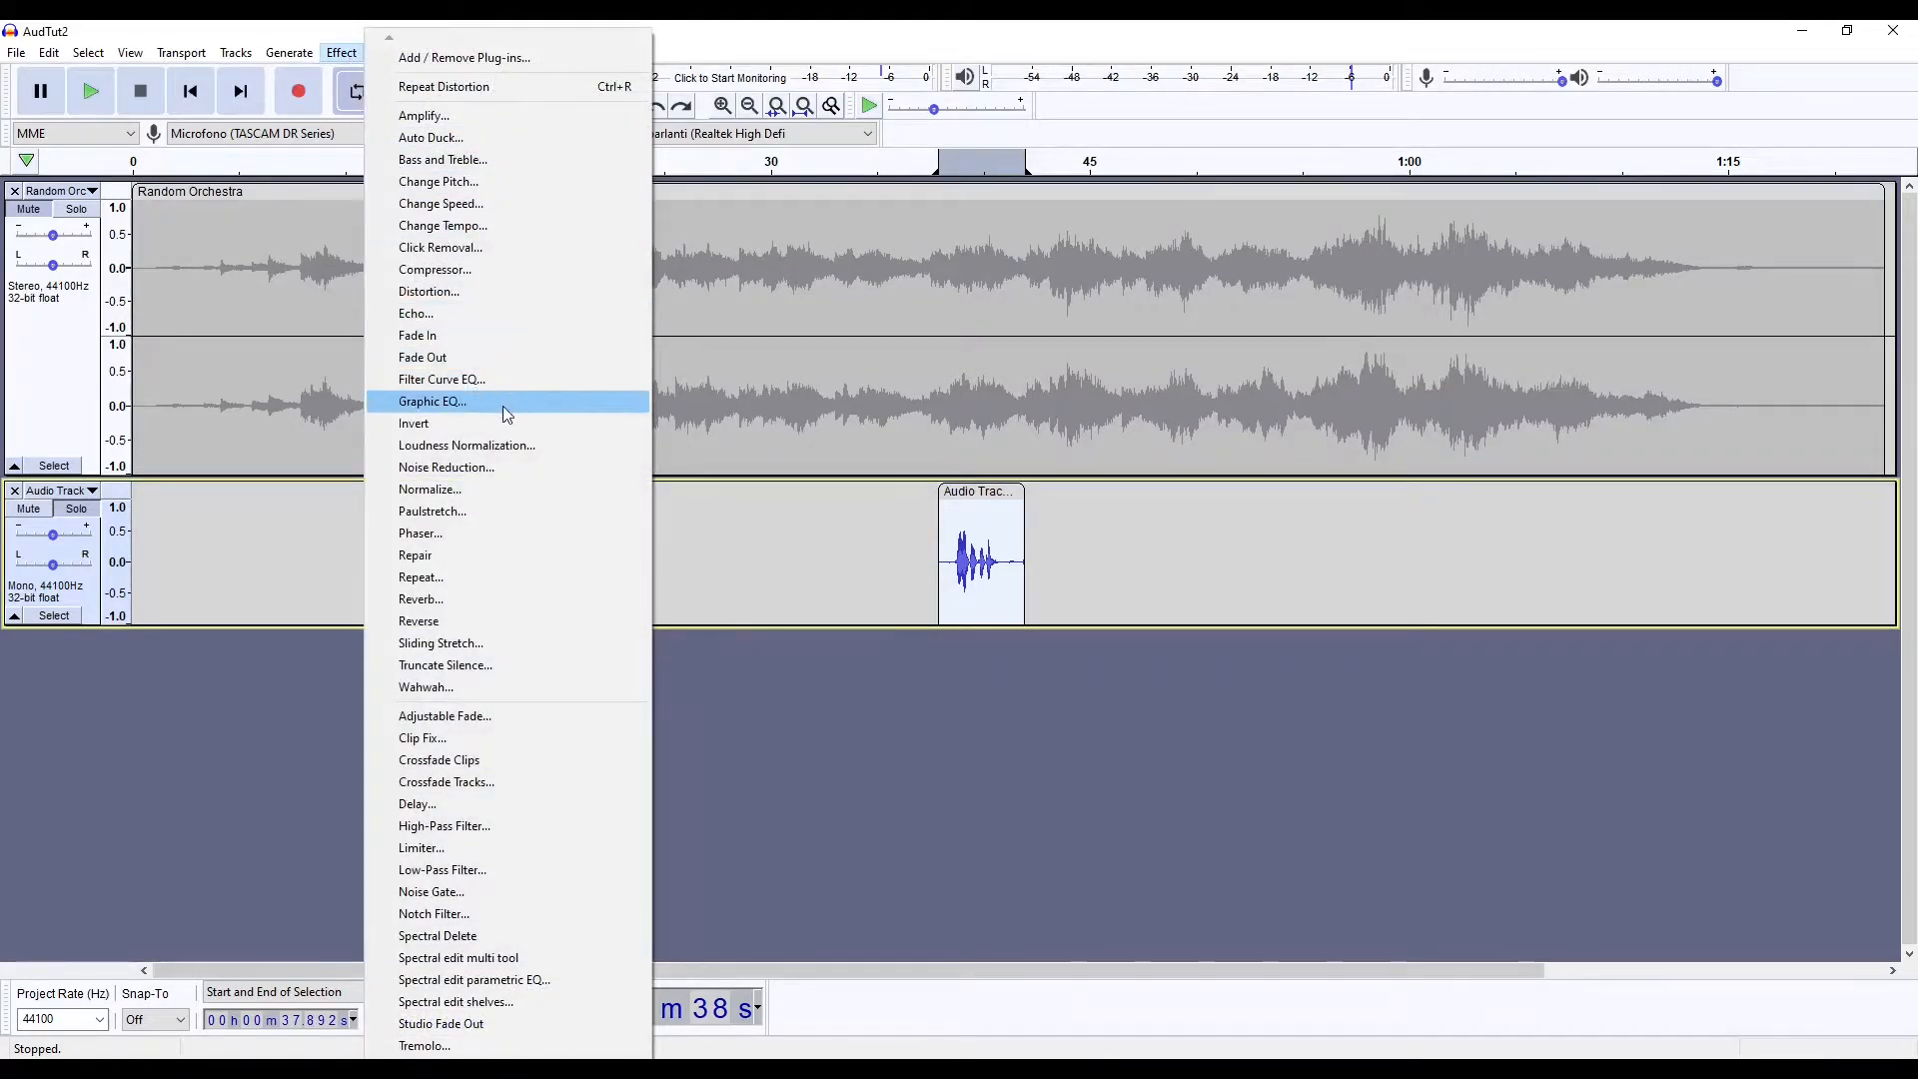
{"action": "left_click", "coordinate": [1127, 137]}
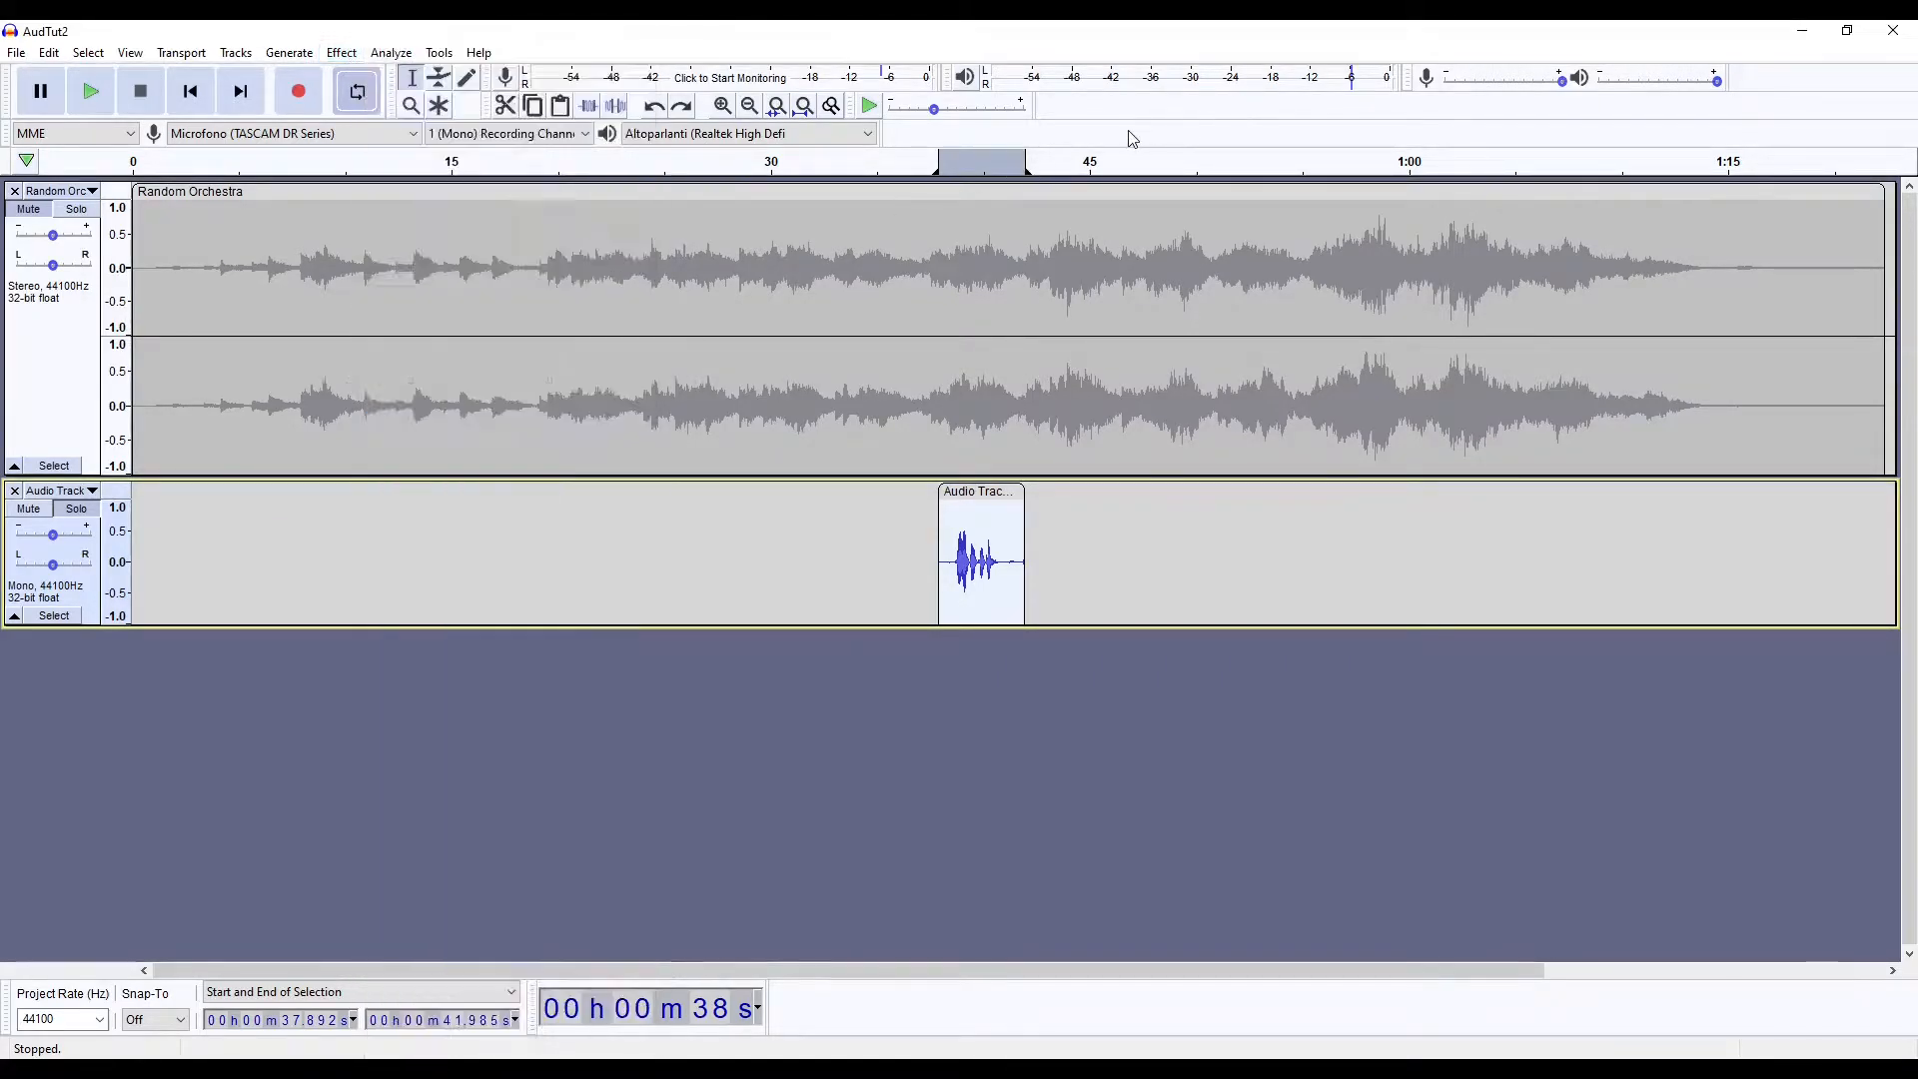
Try to invert the short clip in the mono Audio Track
{"action": "left_click", "coordinate": [723, 104]}
{"action": "left_click", "coordinate": [722, 105]}
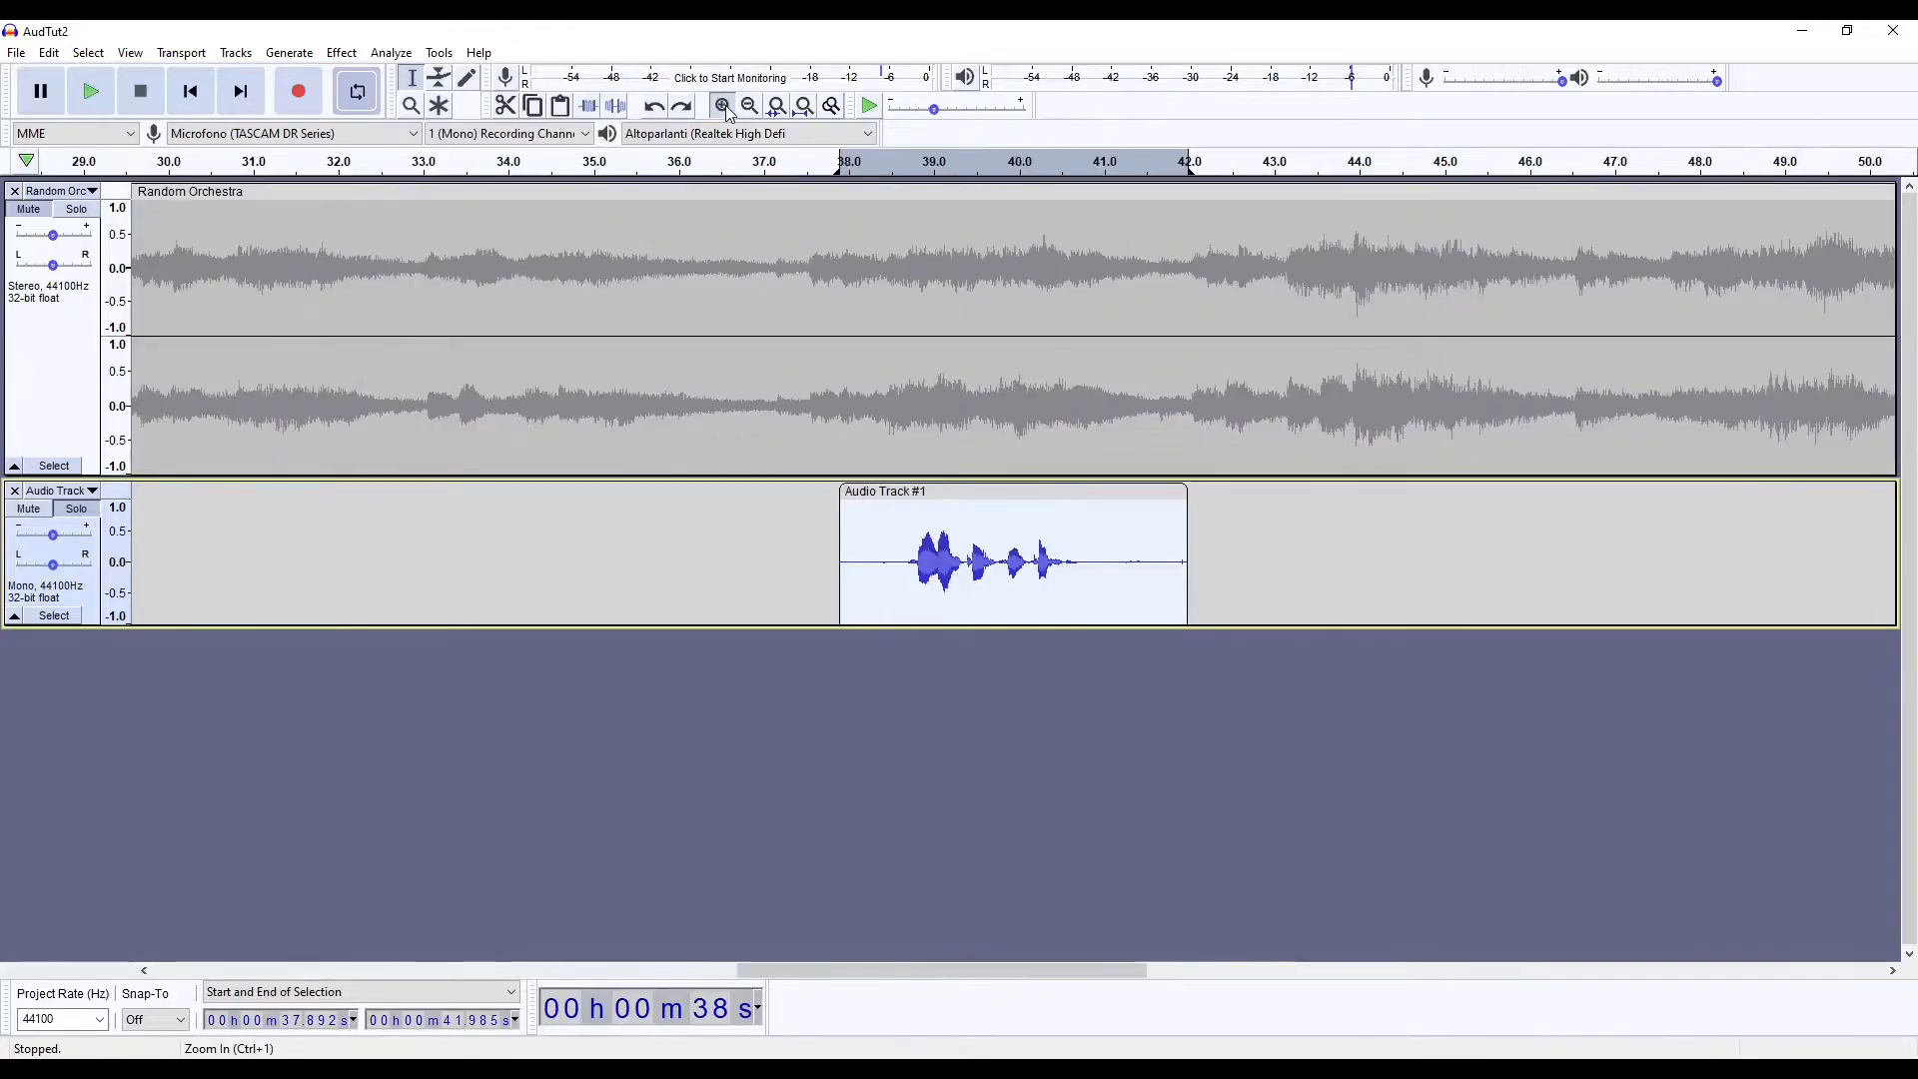
{"action": "left_click", "coordinate": [722, 105]}
{"action": "left_click", "coordinate": [722, 104]}
{"action": "left_click", "coordinate": [722, 105]}
{"action": "left_click", "coordinate": [729, 107]}
{"action": "mouse_move", "coordinate": [988, 966]}
{"action": "left_mouse_down"}
{"action": "mouse_move", "coordinate": [950, 965]}
{"action": "mouse_move", "coordinate": [982, 974]}
{"action": "left_mouse_up"}
{"action": "left_click", "coordinate": [342, 53]}
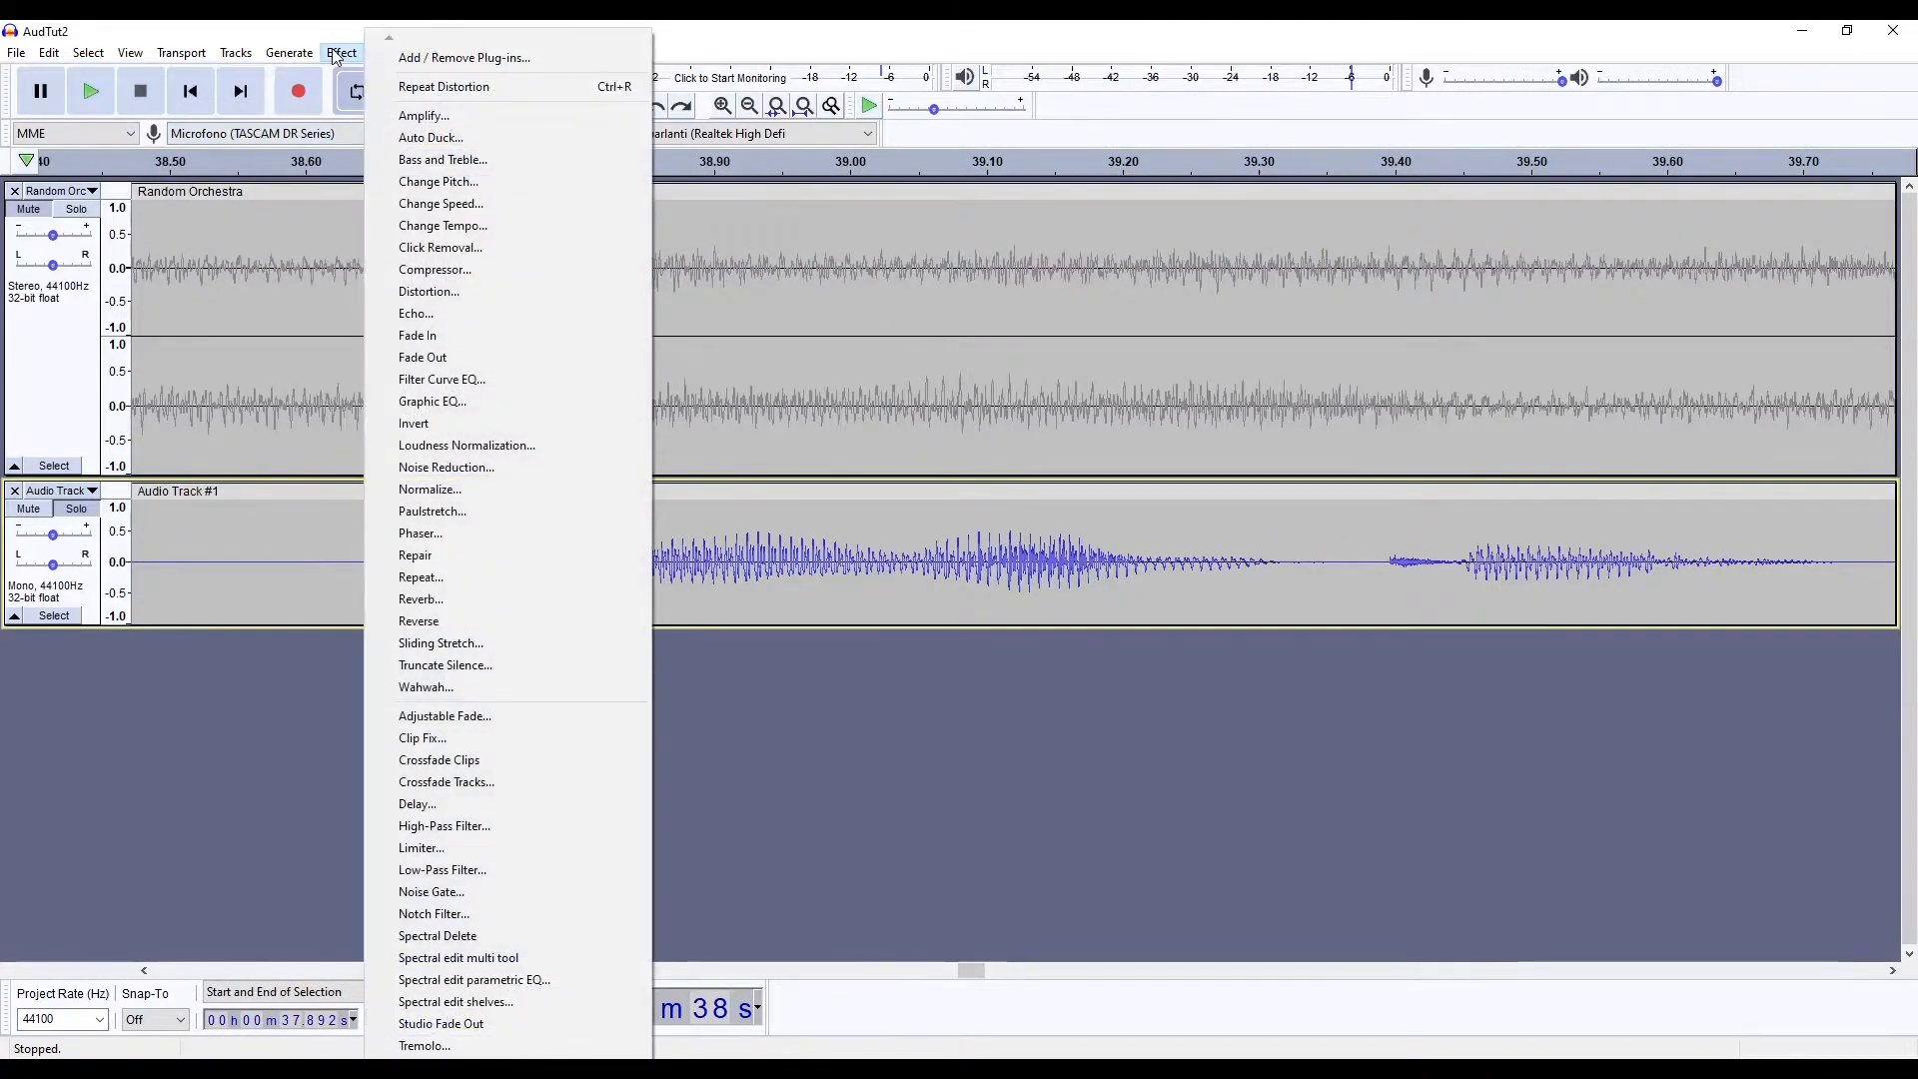
{"action": "left_click", "coordinate": [433, 425]}
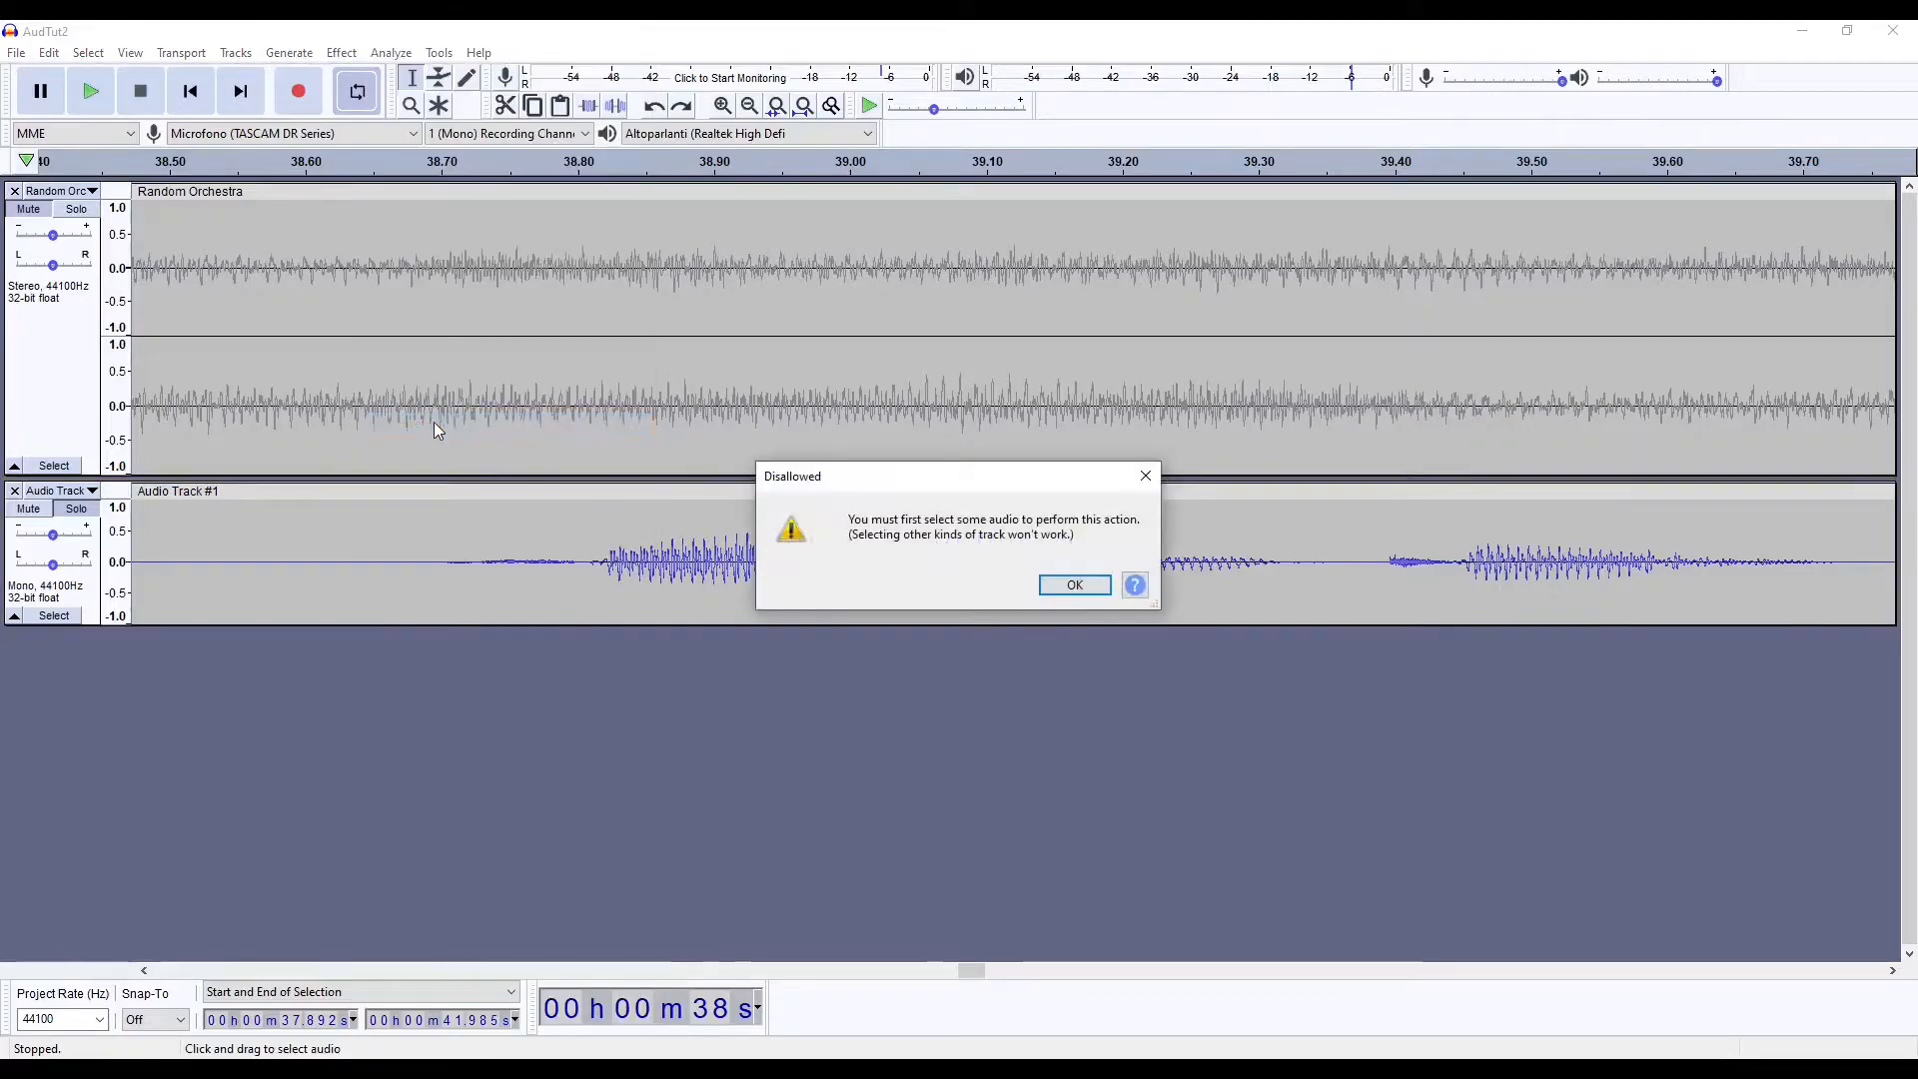
{"action": "left_click", "coordinate": [1081, 588]}
Select the mono clip's audio from about 38.802 to 39.356 s and invert it
{"action": "left_click_drag", "start_coordinate": [580, 567], "coordinate": [1335, 578]}
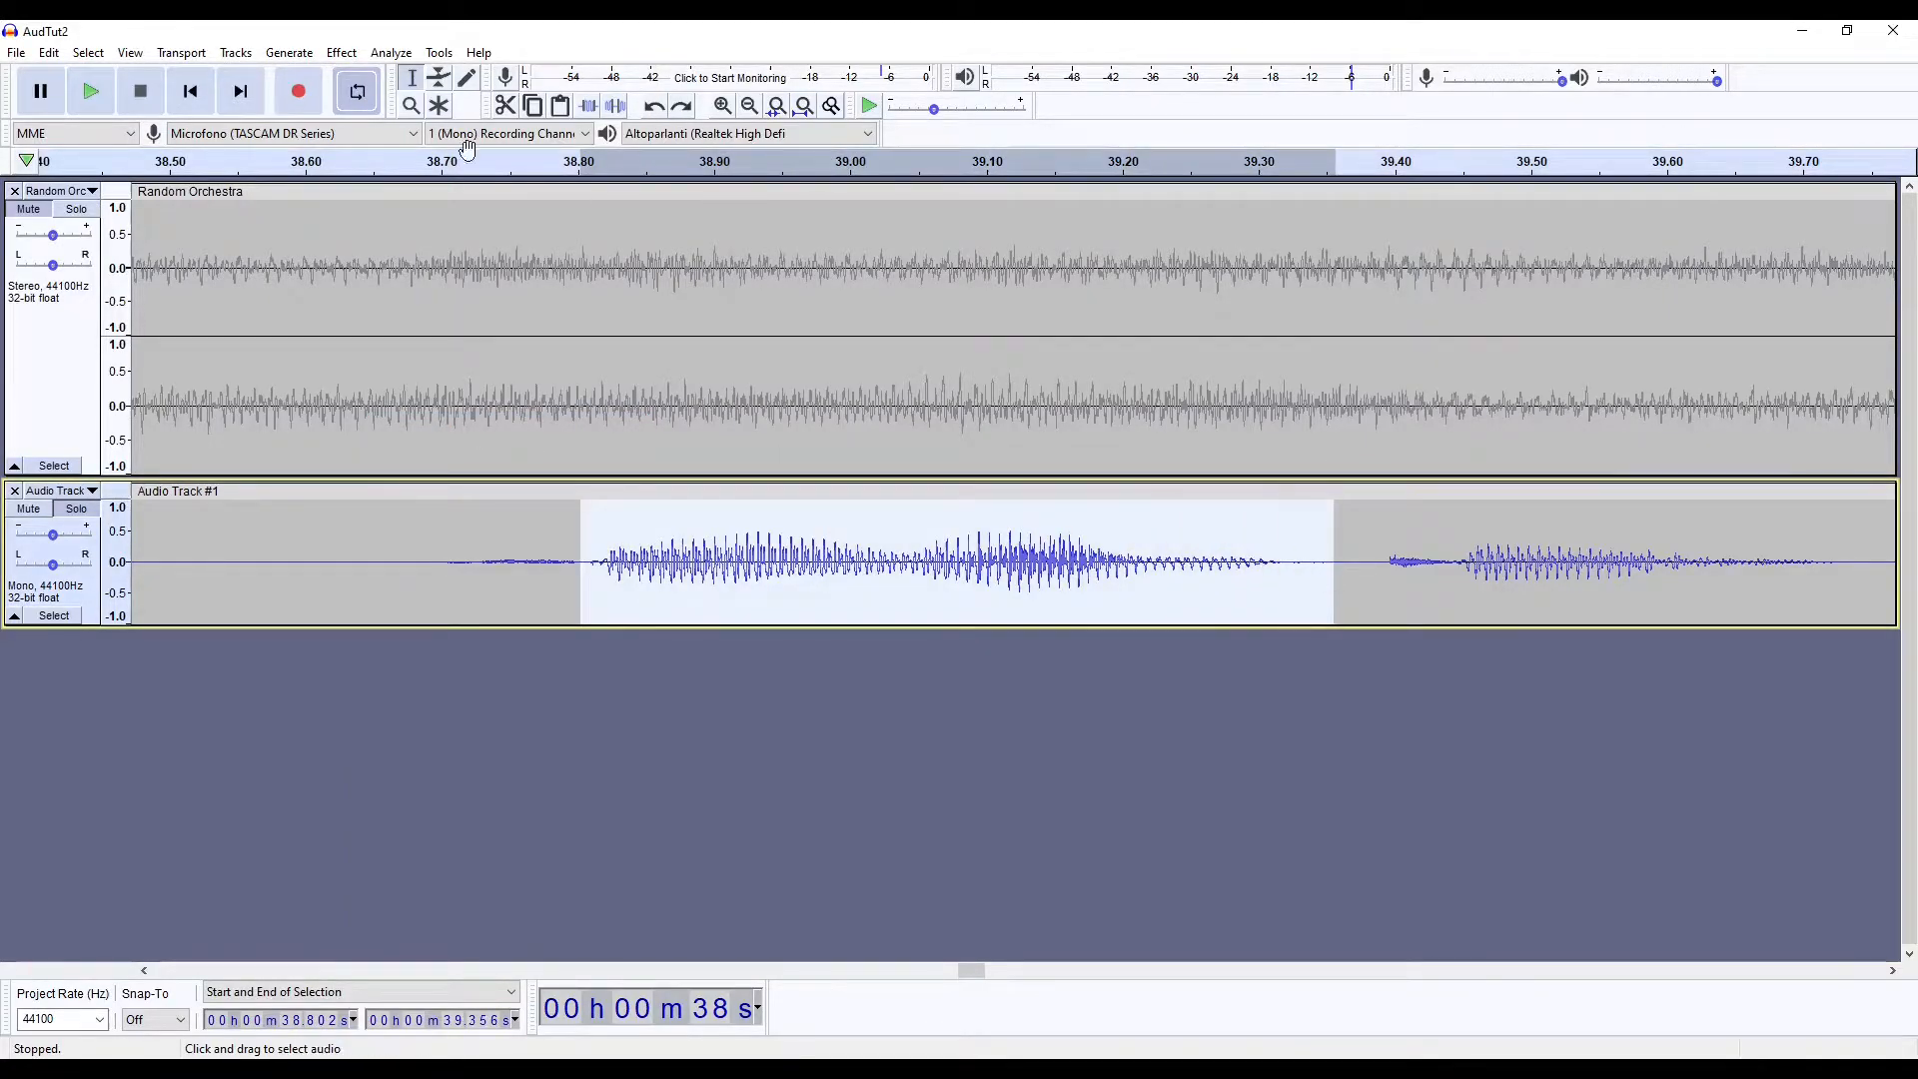
{"action": "left_click", "coordinate": [342, 52]}
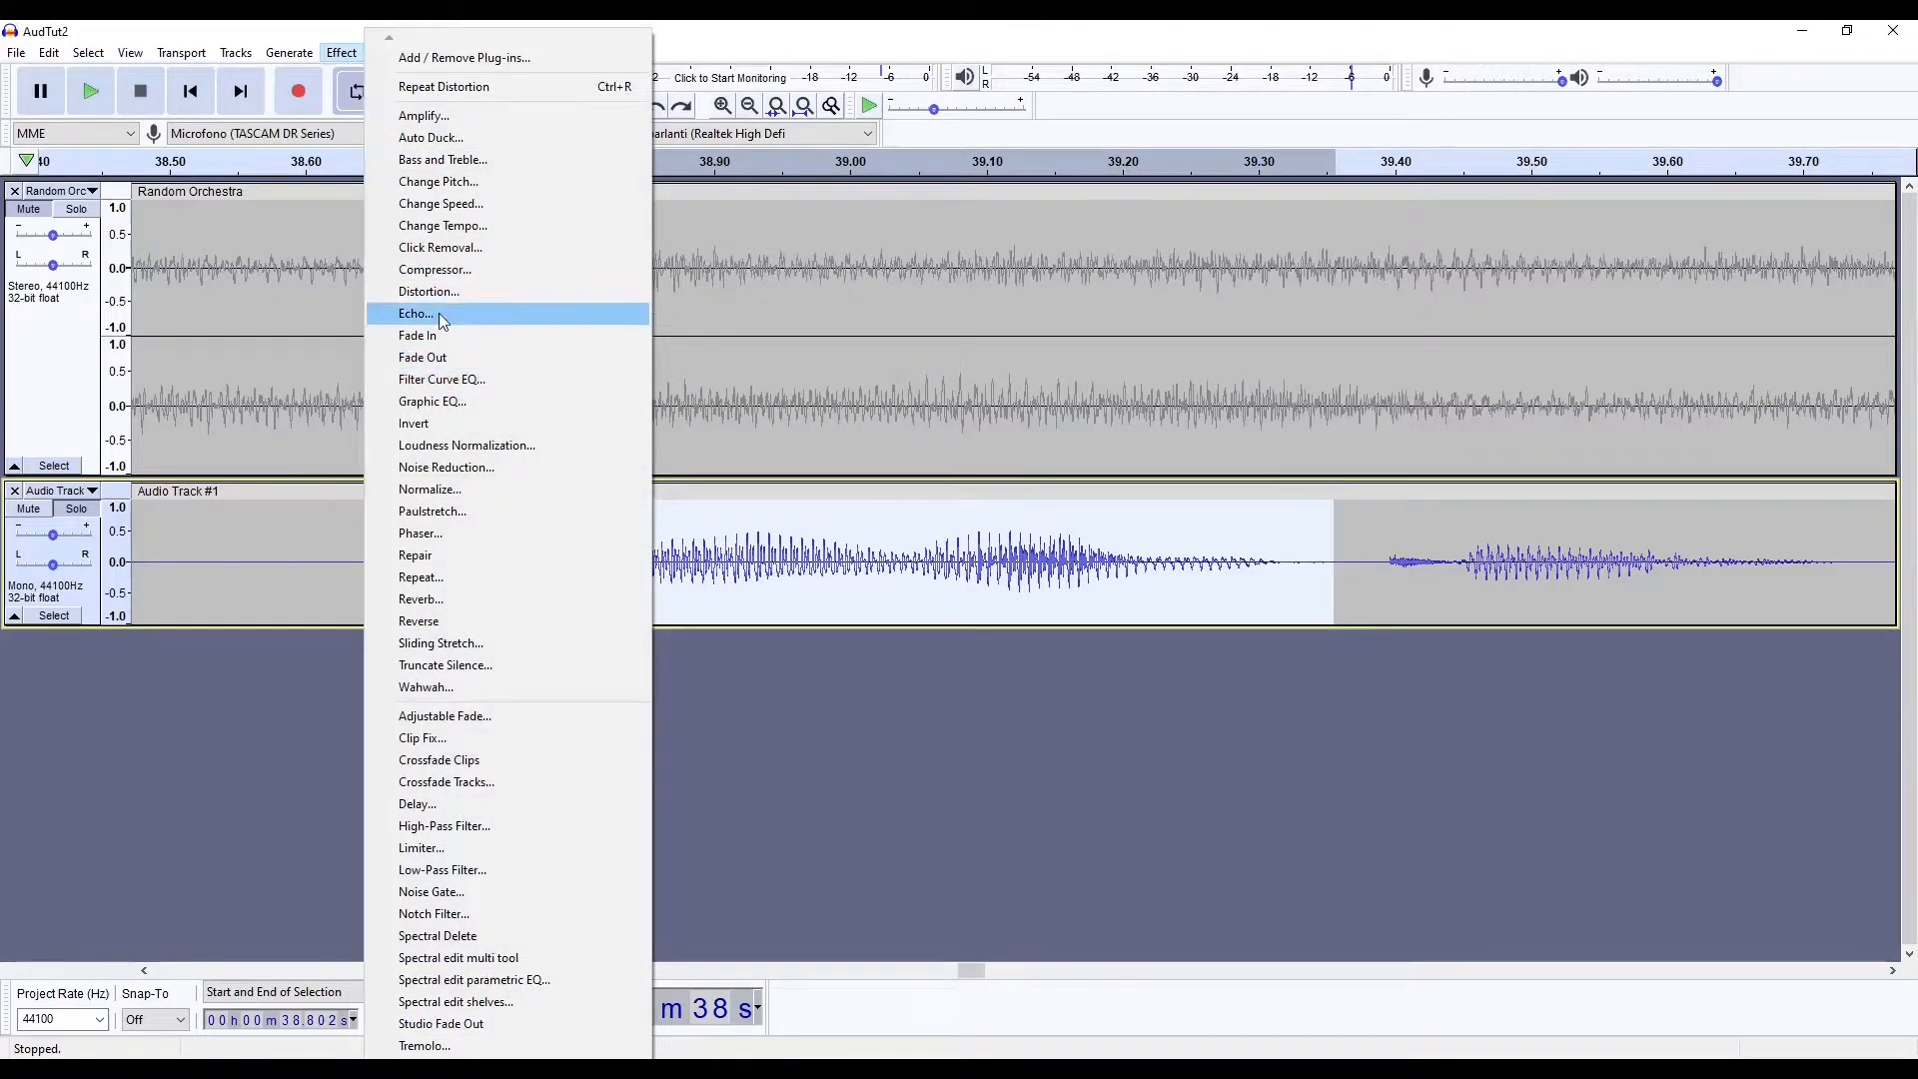
{"action": "left_click", "coordinate": [446, 427]}
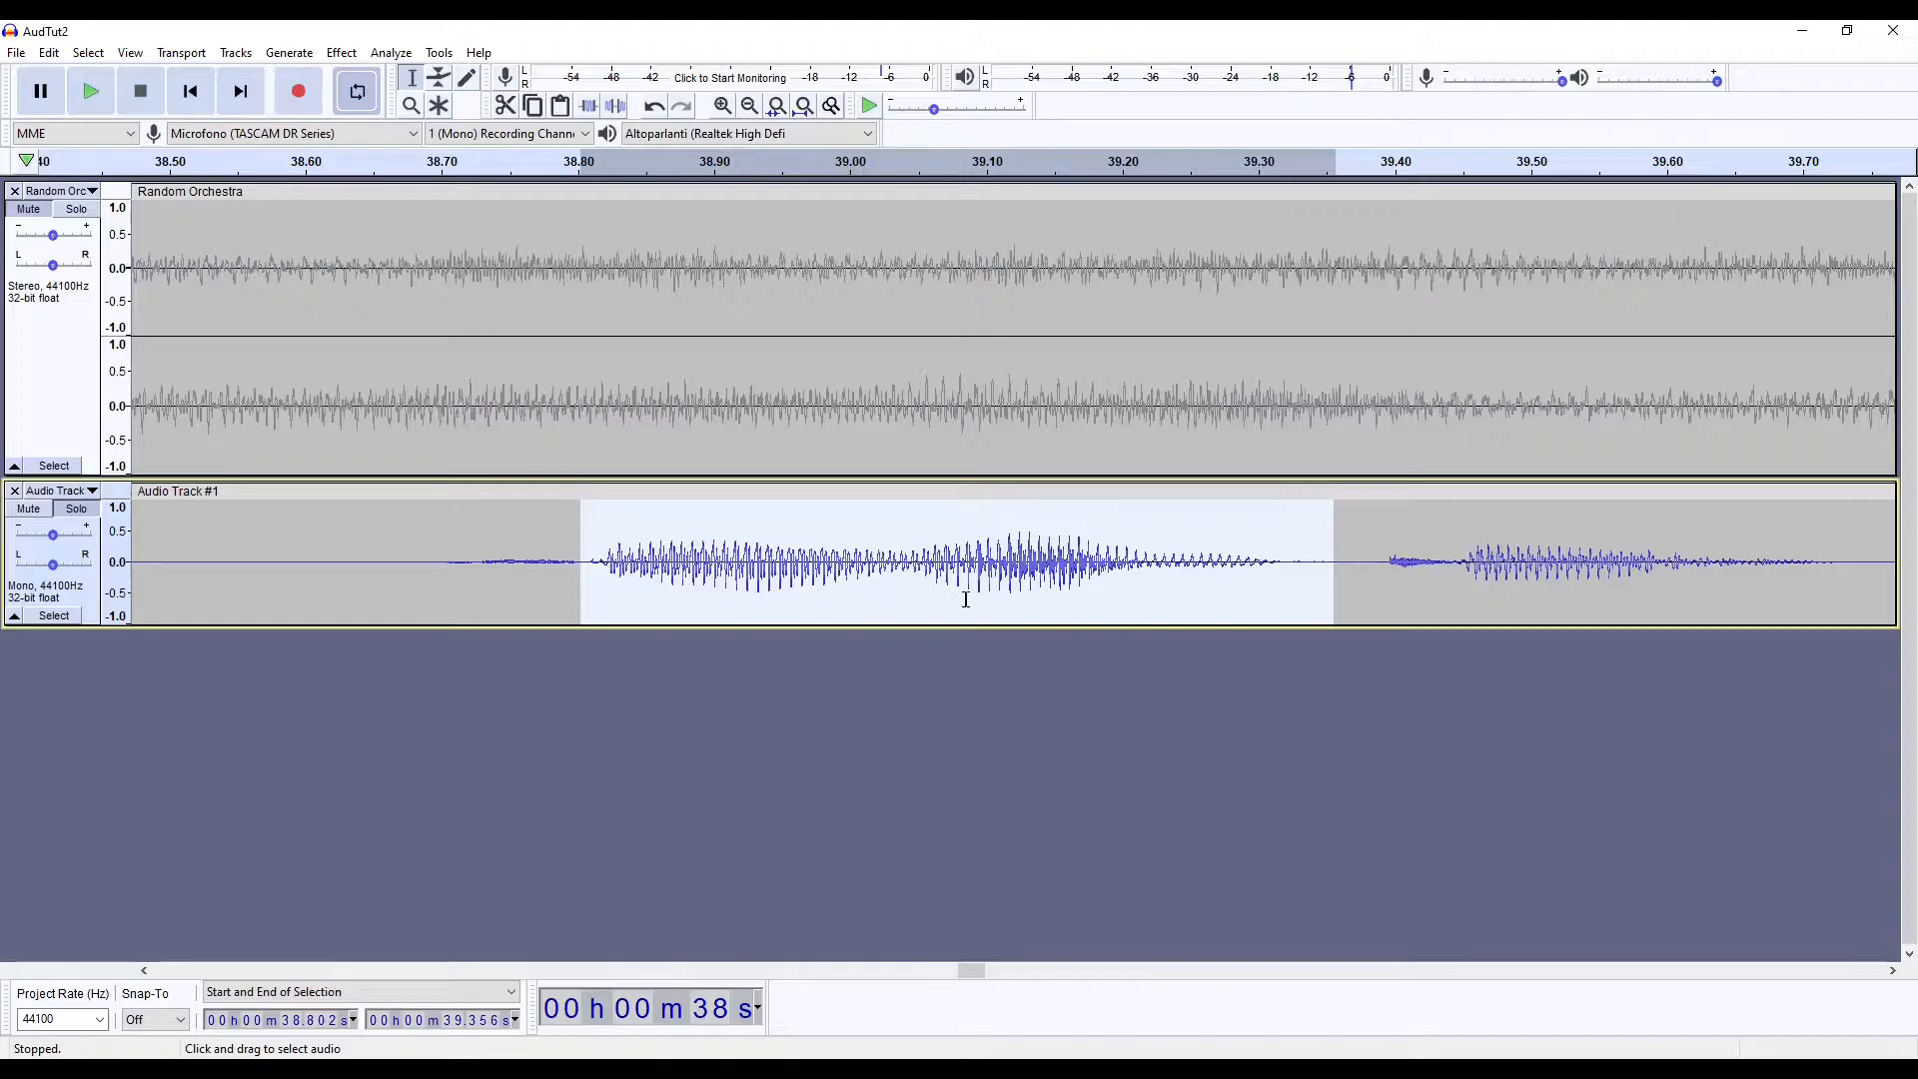
Undo and redo the inversion to compare the waveforms, ending on an undo, and clear the audio selection
{"action": "left_click", "coordinate": [654, 106]}
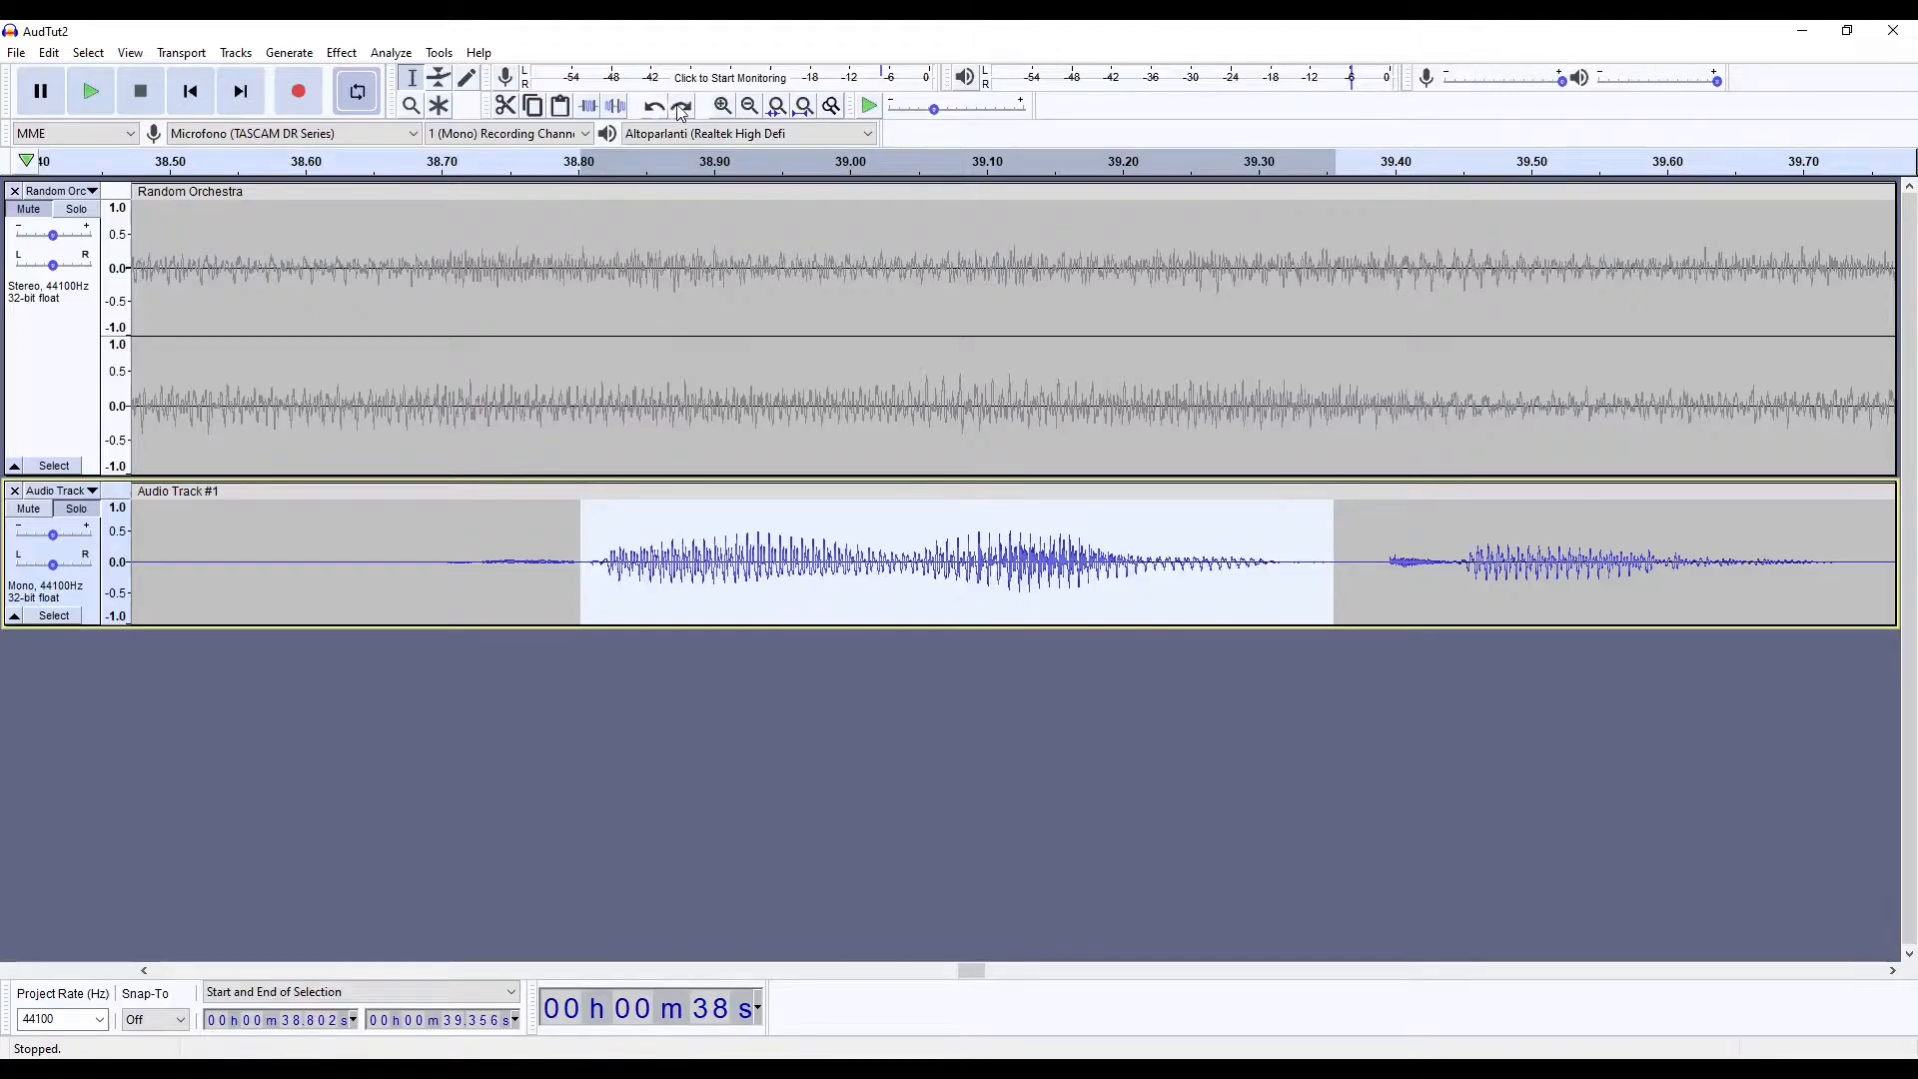
{"action": "left_click", "coordinate": [680, 108]}
{"action": "left_click", "coordinate": [655, 108]}
{"action": "left_click", "coordinate": [680, 108]}
{"action": "left_click", "coordinate": [656, 106]}
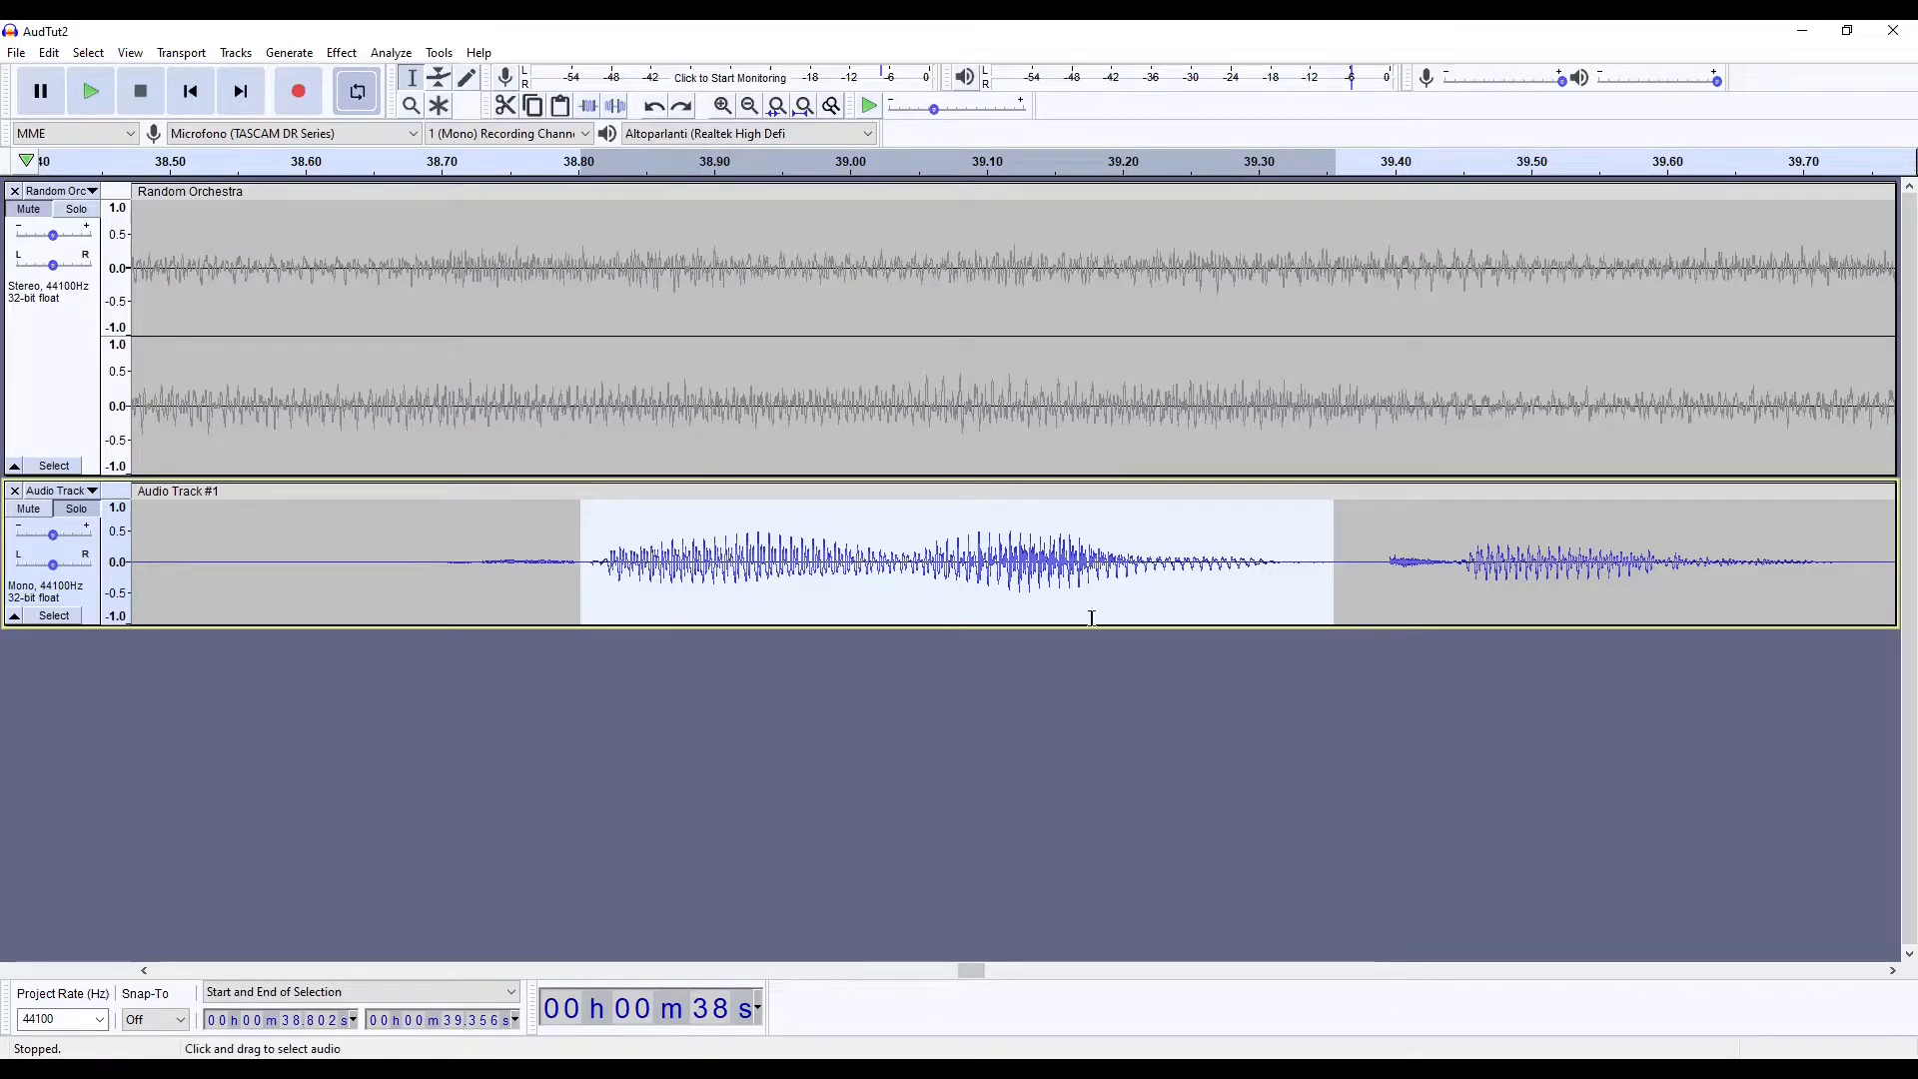
{"action": "key", "text": "ctrl+shift+a"}
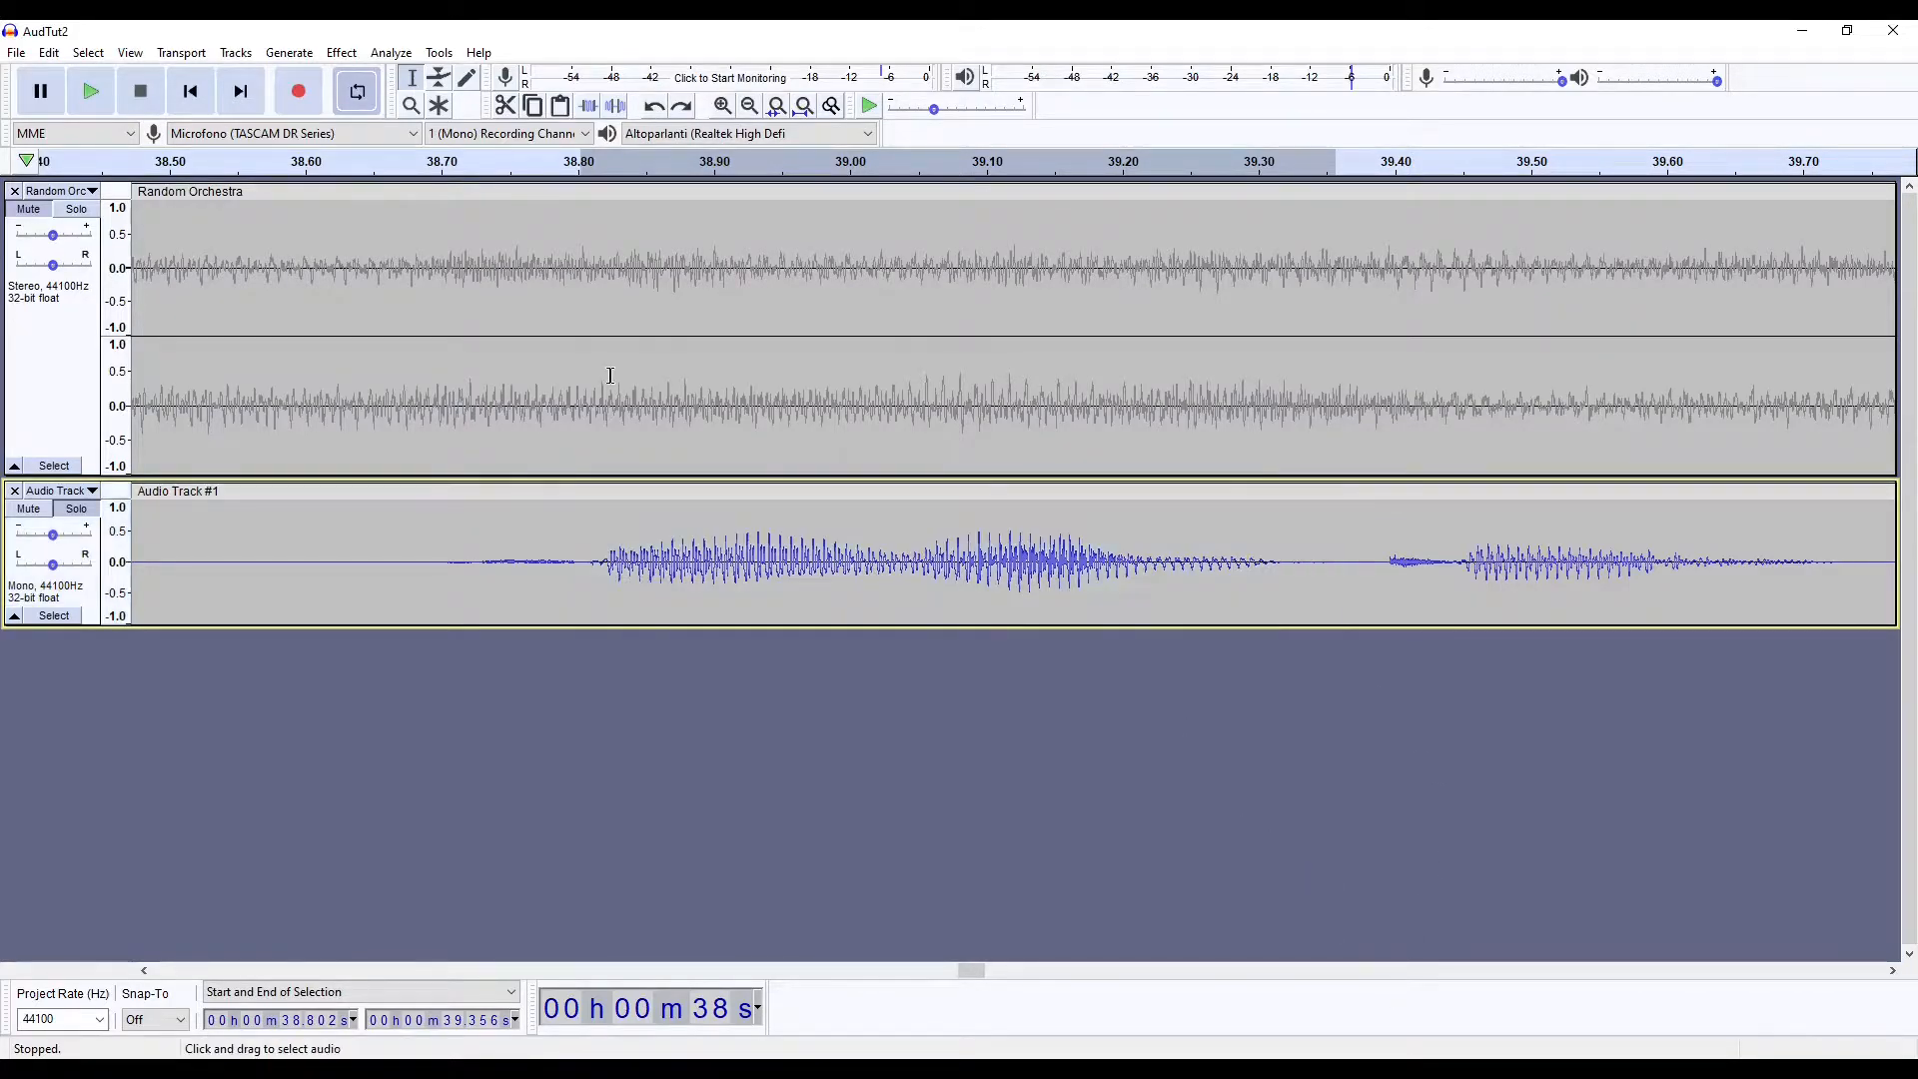
Select one wave cycle of the mono clip from about 39.079 to 39.081 s, down at sample level, and invert it
{"action": "left_click", "coordinate": [722, 106]}
{"action": "left_click", "coordinate": [723, 106]}
{"action": "left_click", "coordinate": [722, 106]}
{"action": "left_click", "coordinate": [722, 105]}
{"action": "left_click", "coordinate": [722, 106]}
{"action": "left_click", "coordinate": [722, 106]}
{"action": "left_click", "coordinate": [722, 106]}
{"action": "left_click", "coordinate": [722, 106]}
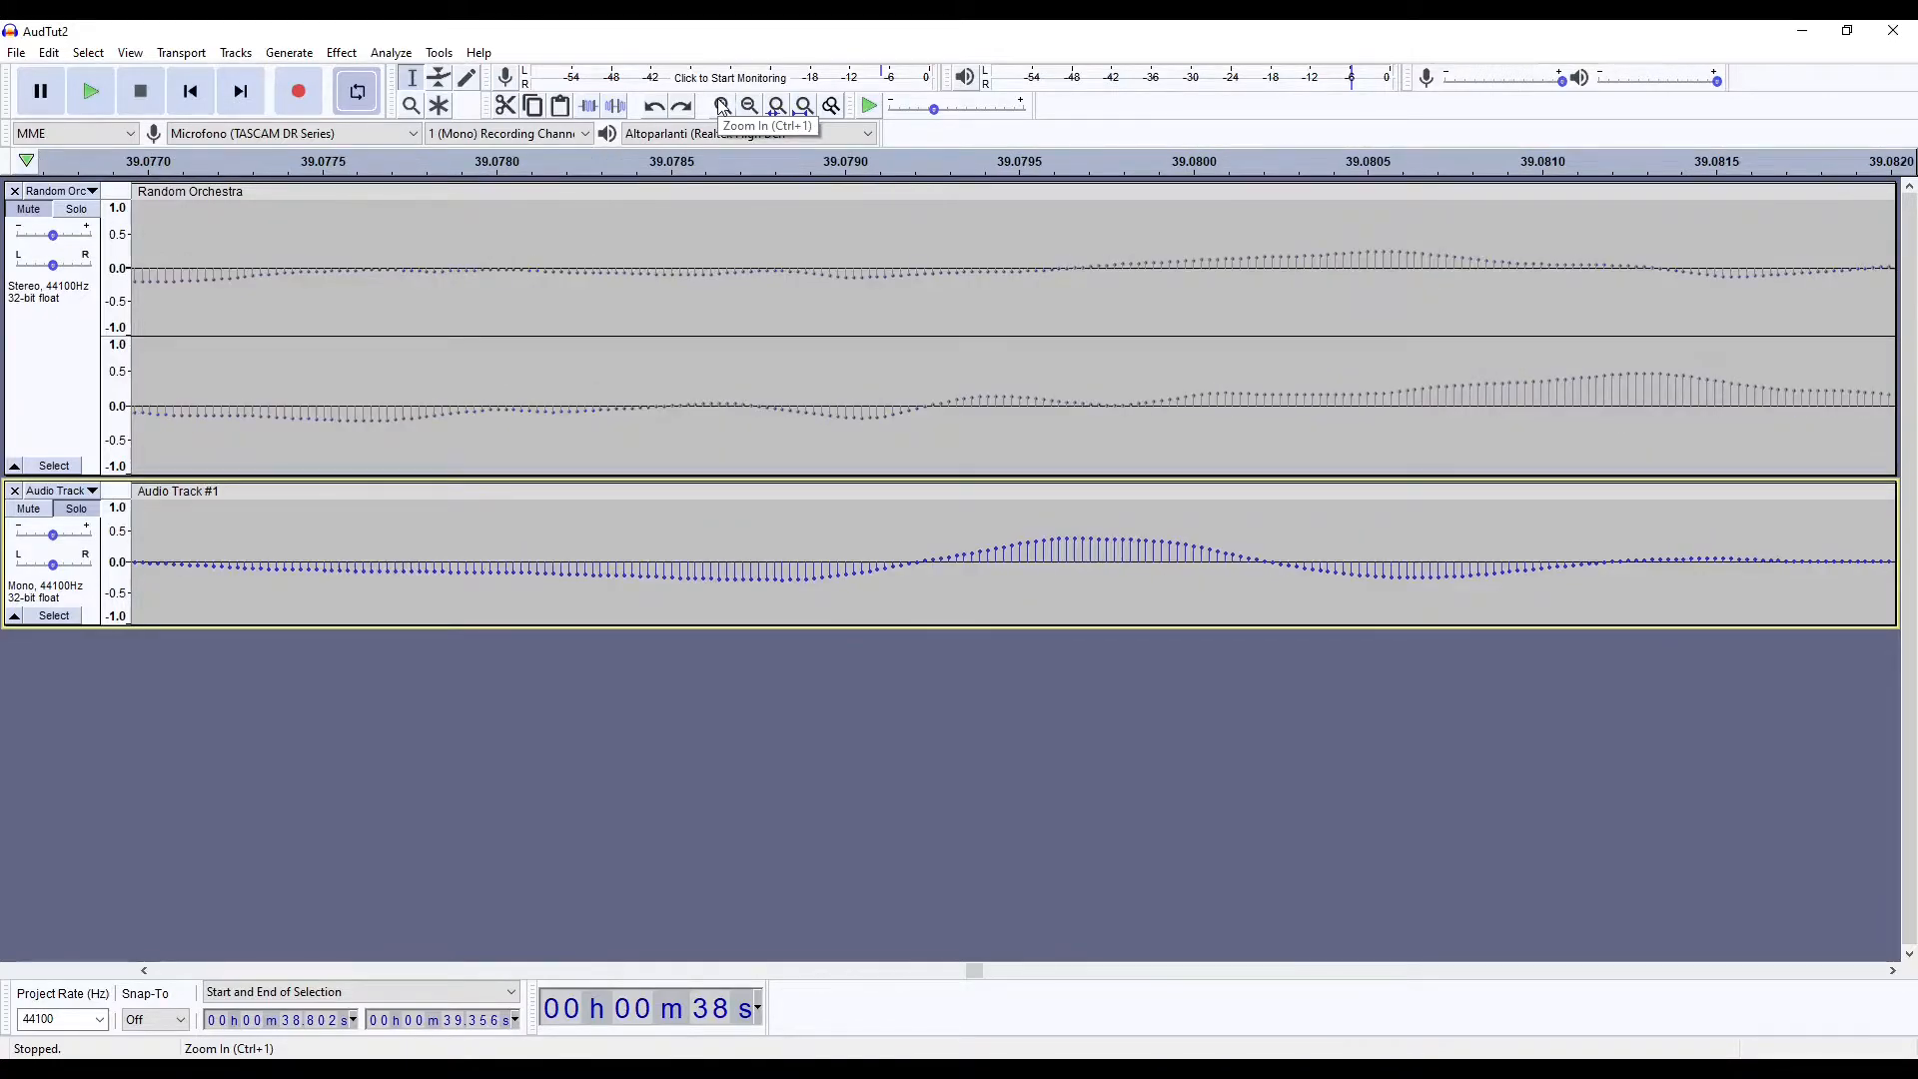
{"action": "left_click", "coordinate": [722, 106]}
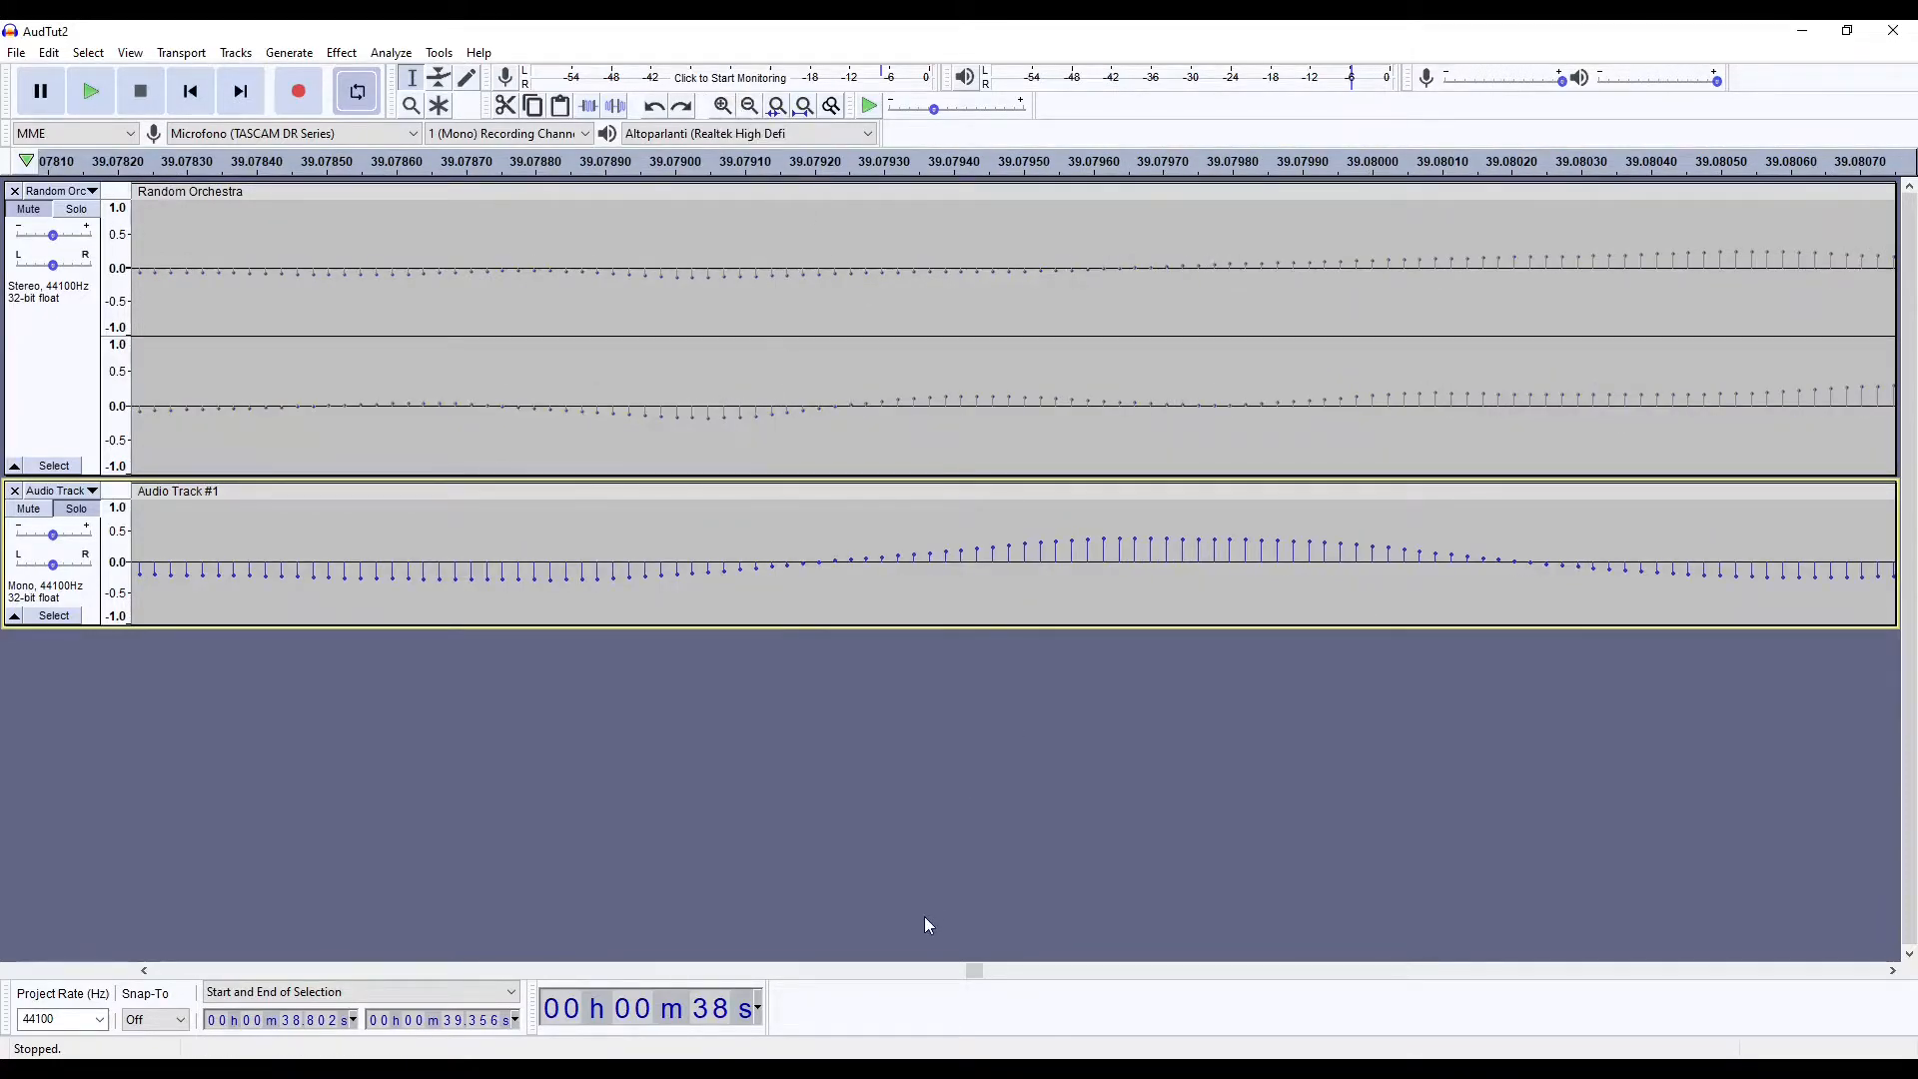
{"action": "left_click", "coordinate": [1891, 970]}
{"action": "left_click", "coordinate": [1892, 970]}
{"action": "left_click", "coordinate": [1891, 970]}
{"action": "left_click", "coordinate": [1891, 970]}
{"action": "left_click", "coordinate": [1892, 970]}
{"action": "left_click", "coordinate": [1892, 970]}
{"action": "left_click", "coordinate": [1891, 970]}
{"action": "left_click", "coordinate": [1892, 970]}
{"action": "left_click", "coordinate": [1891, 970]}
{"action": "left_click", "coordinate": [1892, 970]}
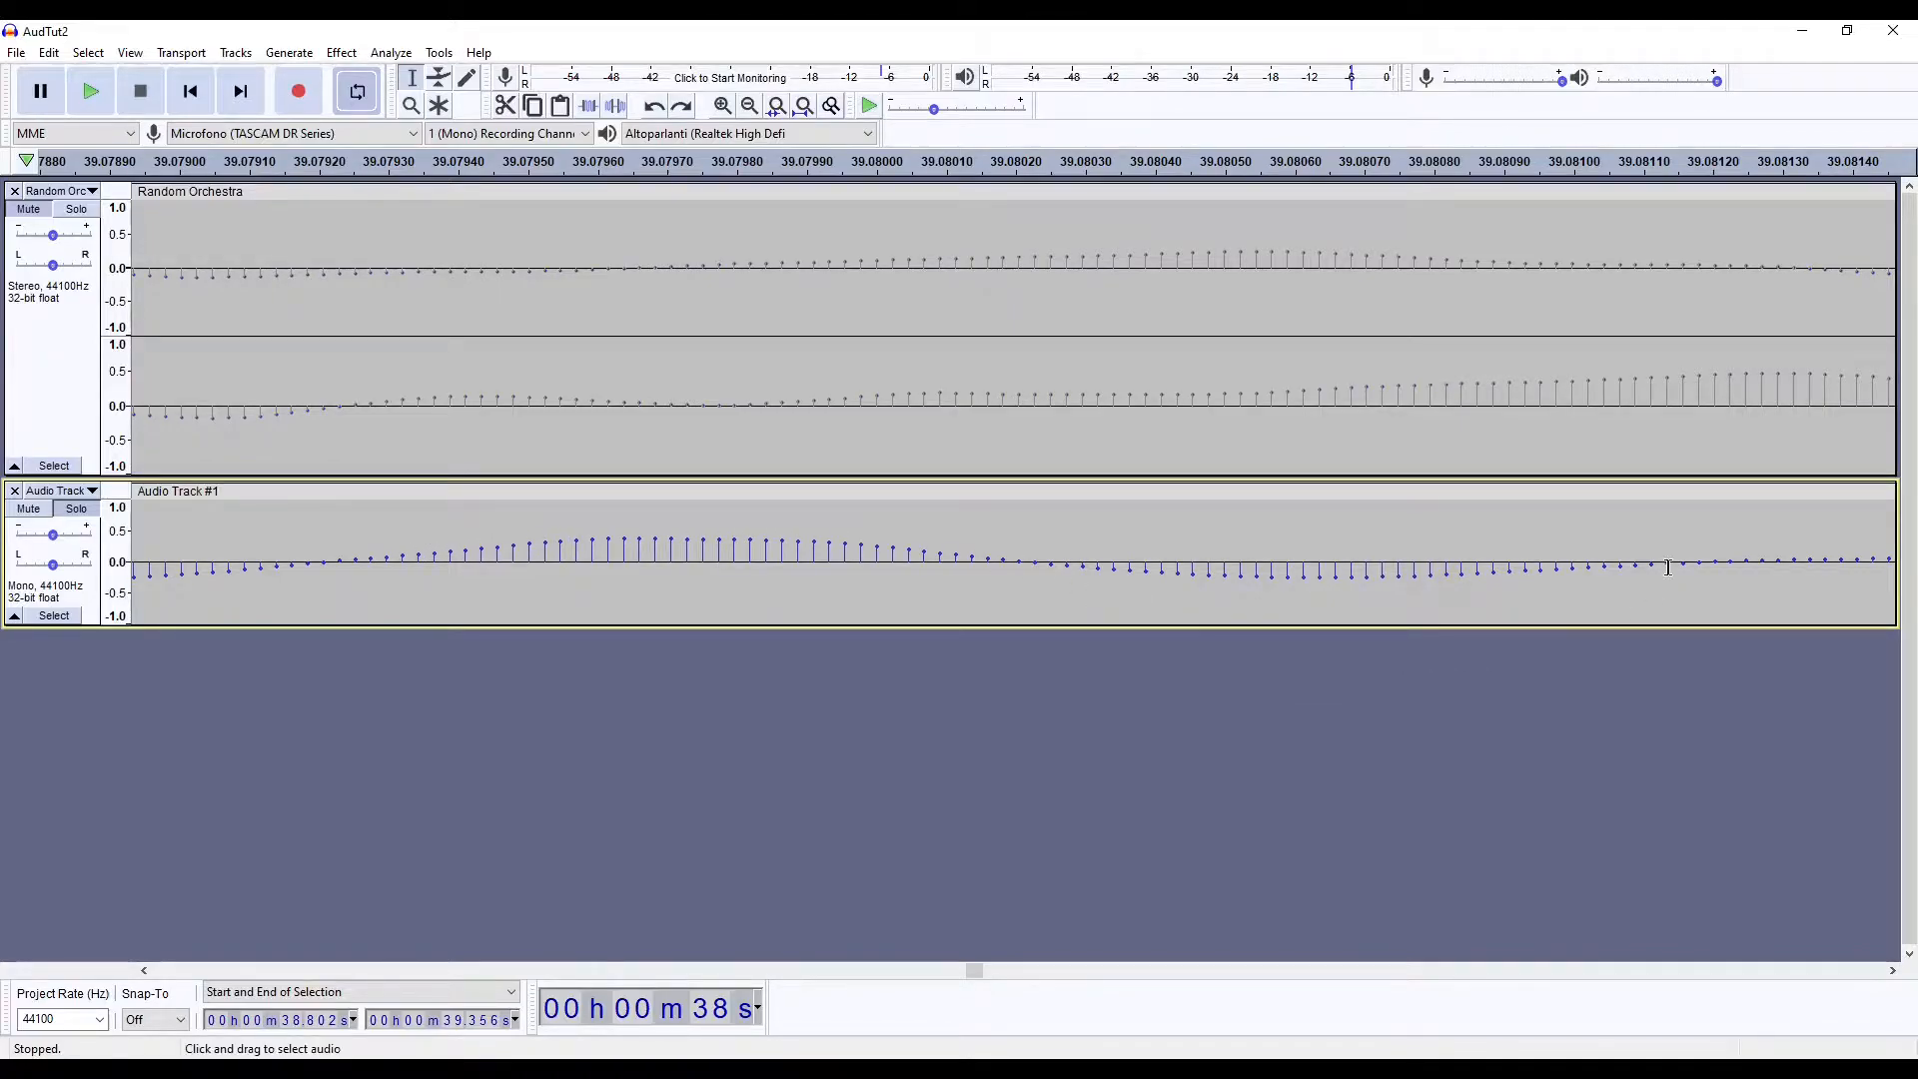
{"action": "left_click_drag", "start_coordinate": [307, 568], "coordinate": [1745, 630]}
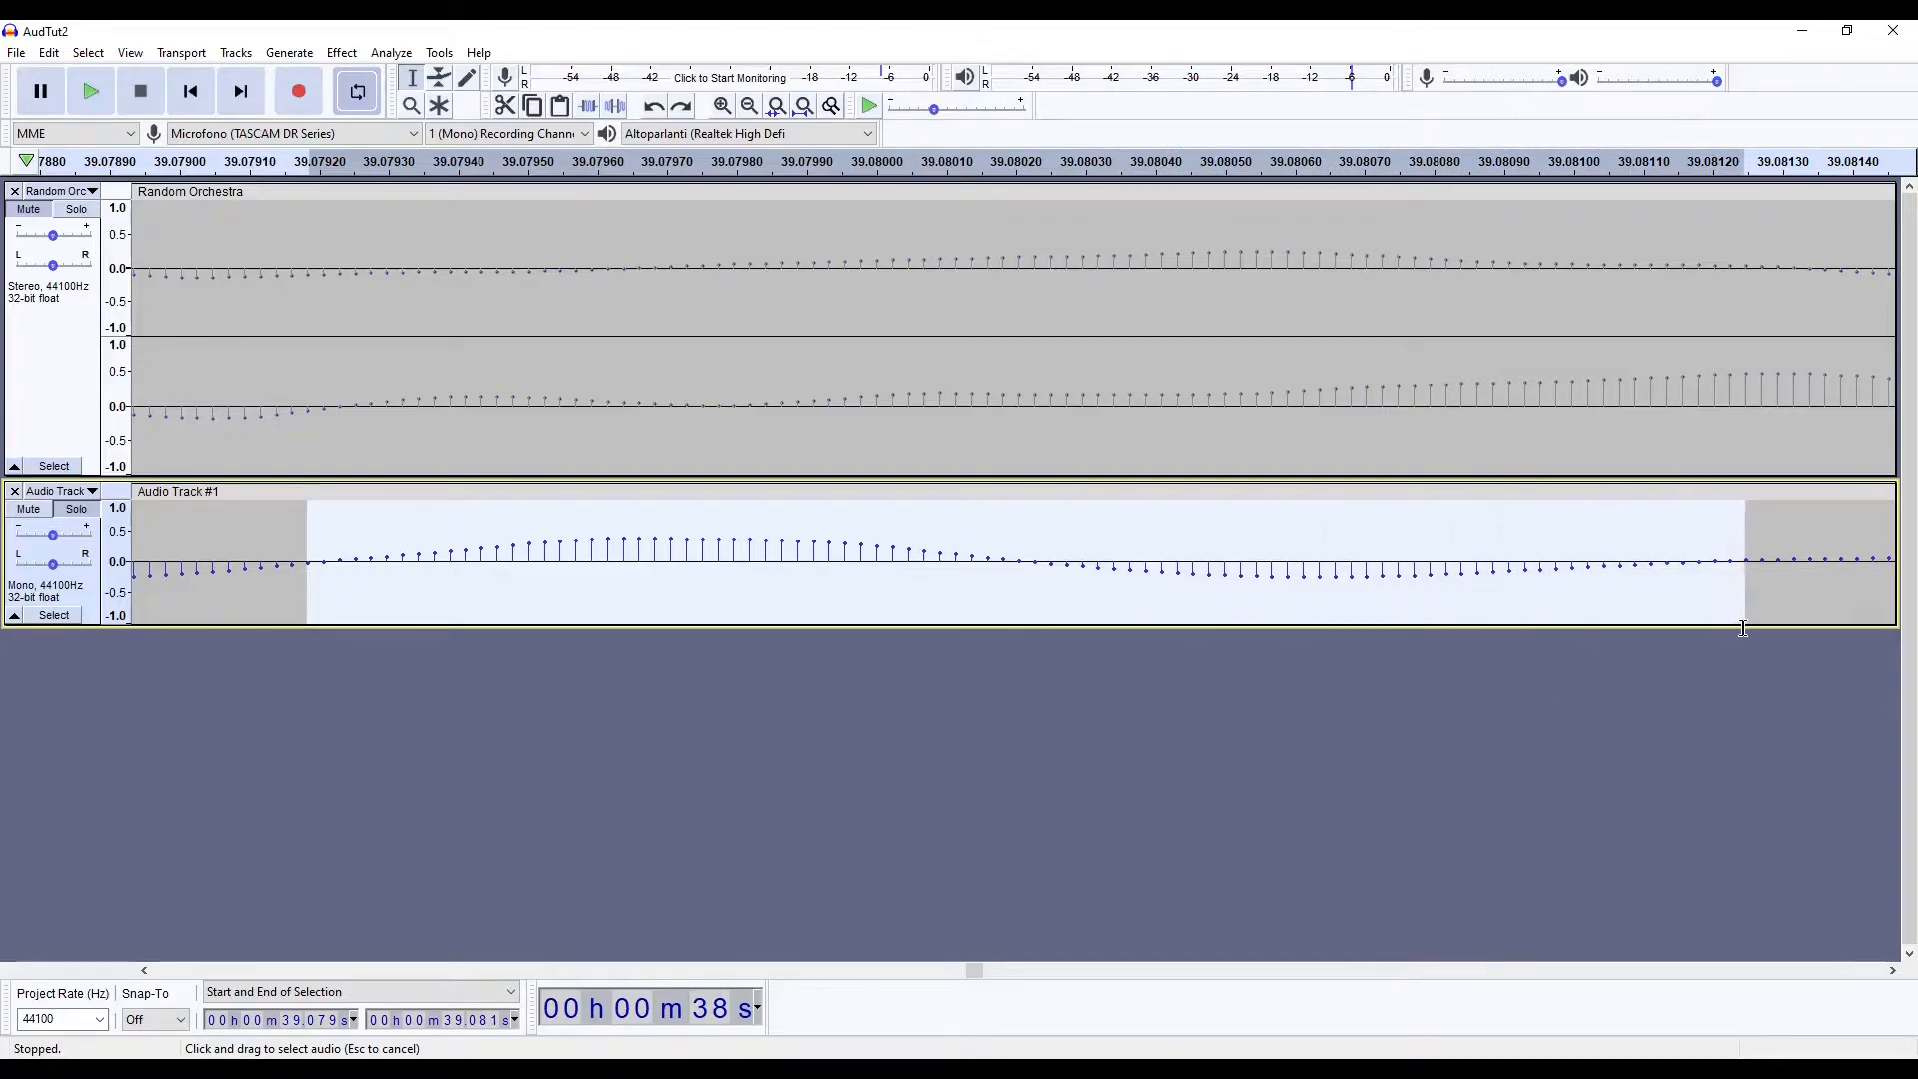
{"action": "left_click", "coordinate": [342, 52]}
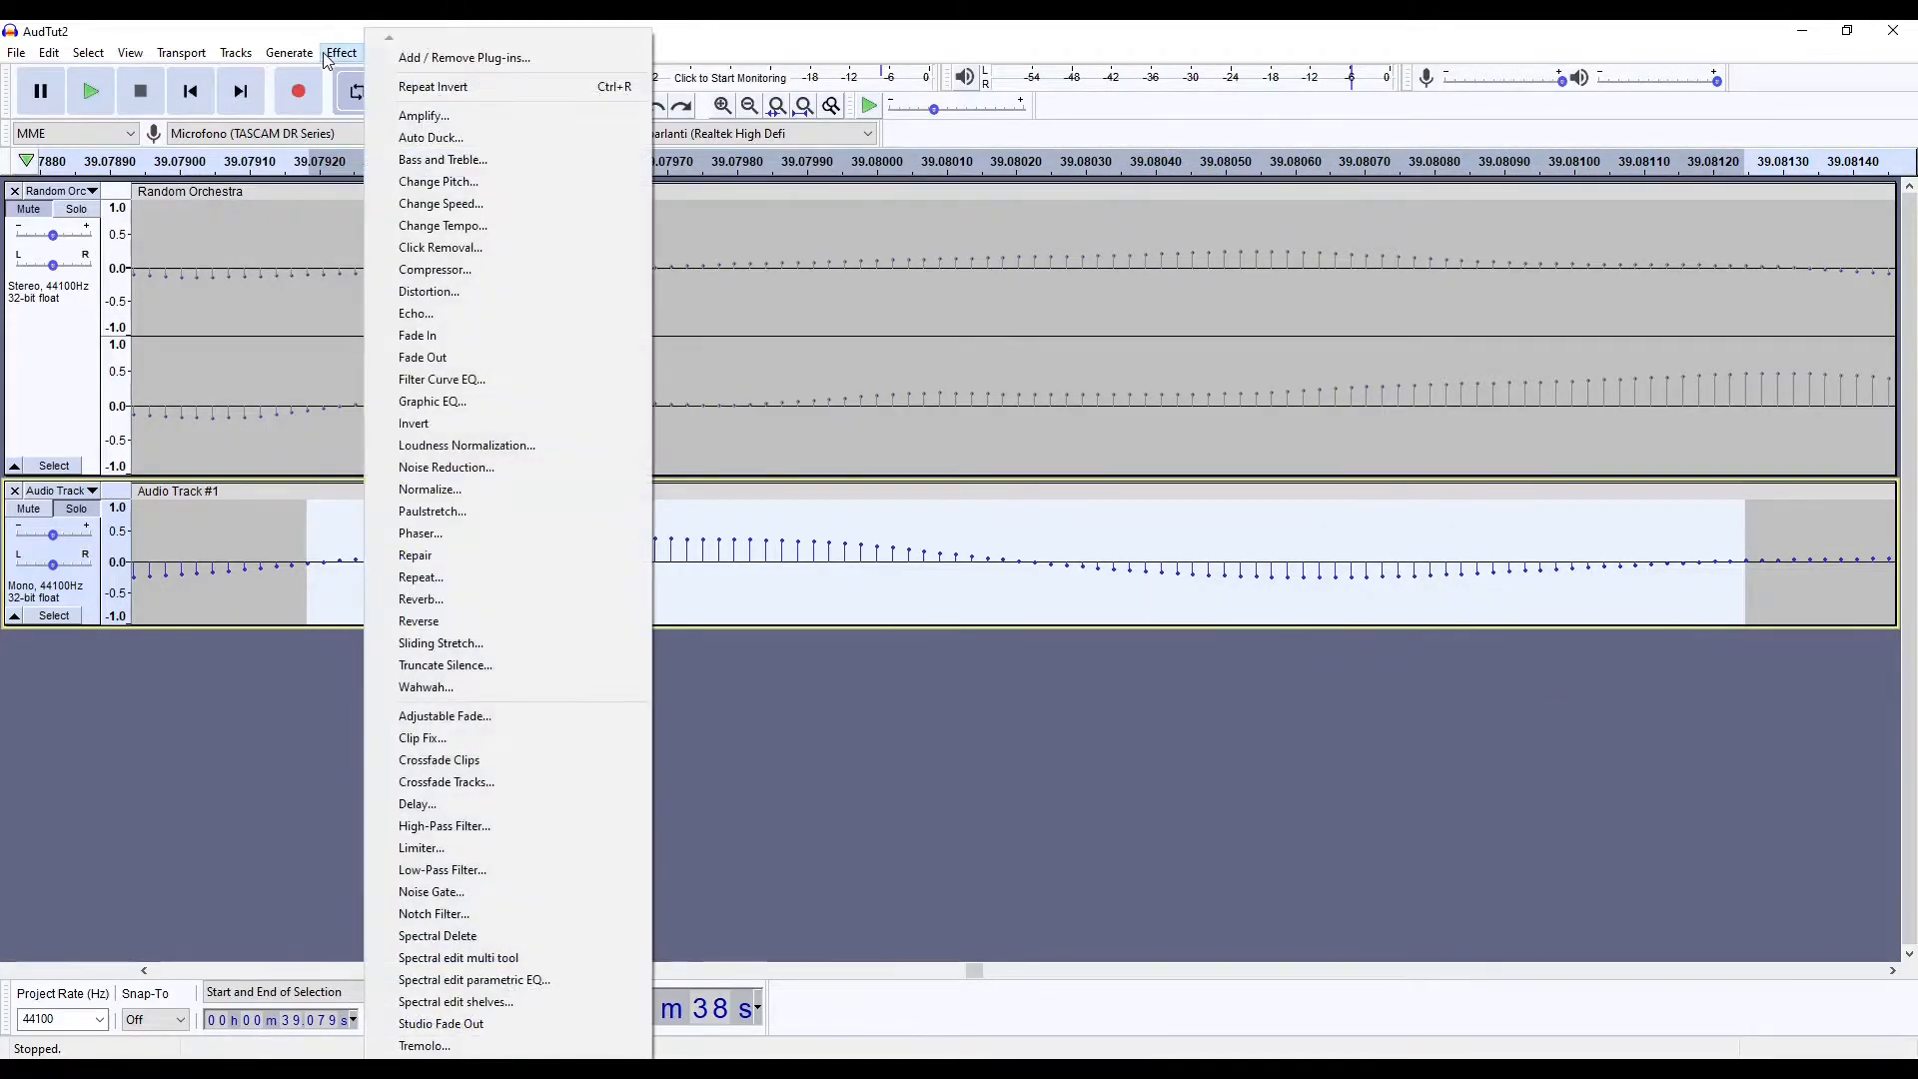
{"action": "left_click", "coordinate": [436, 424]}
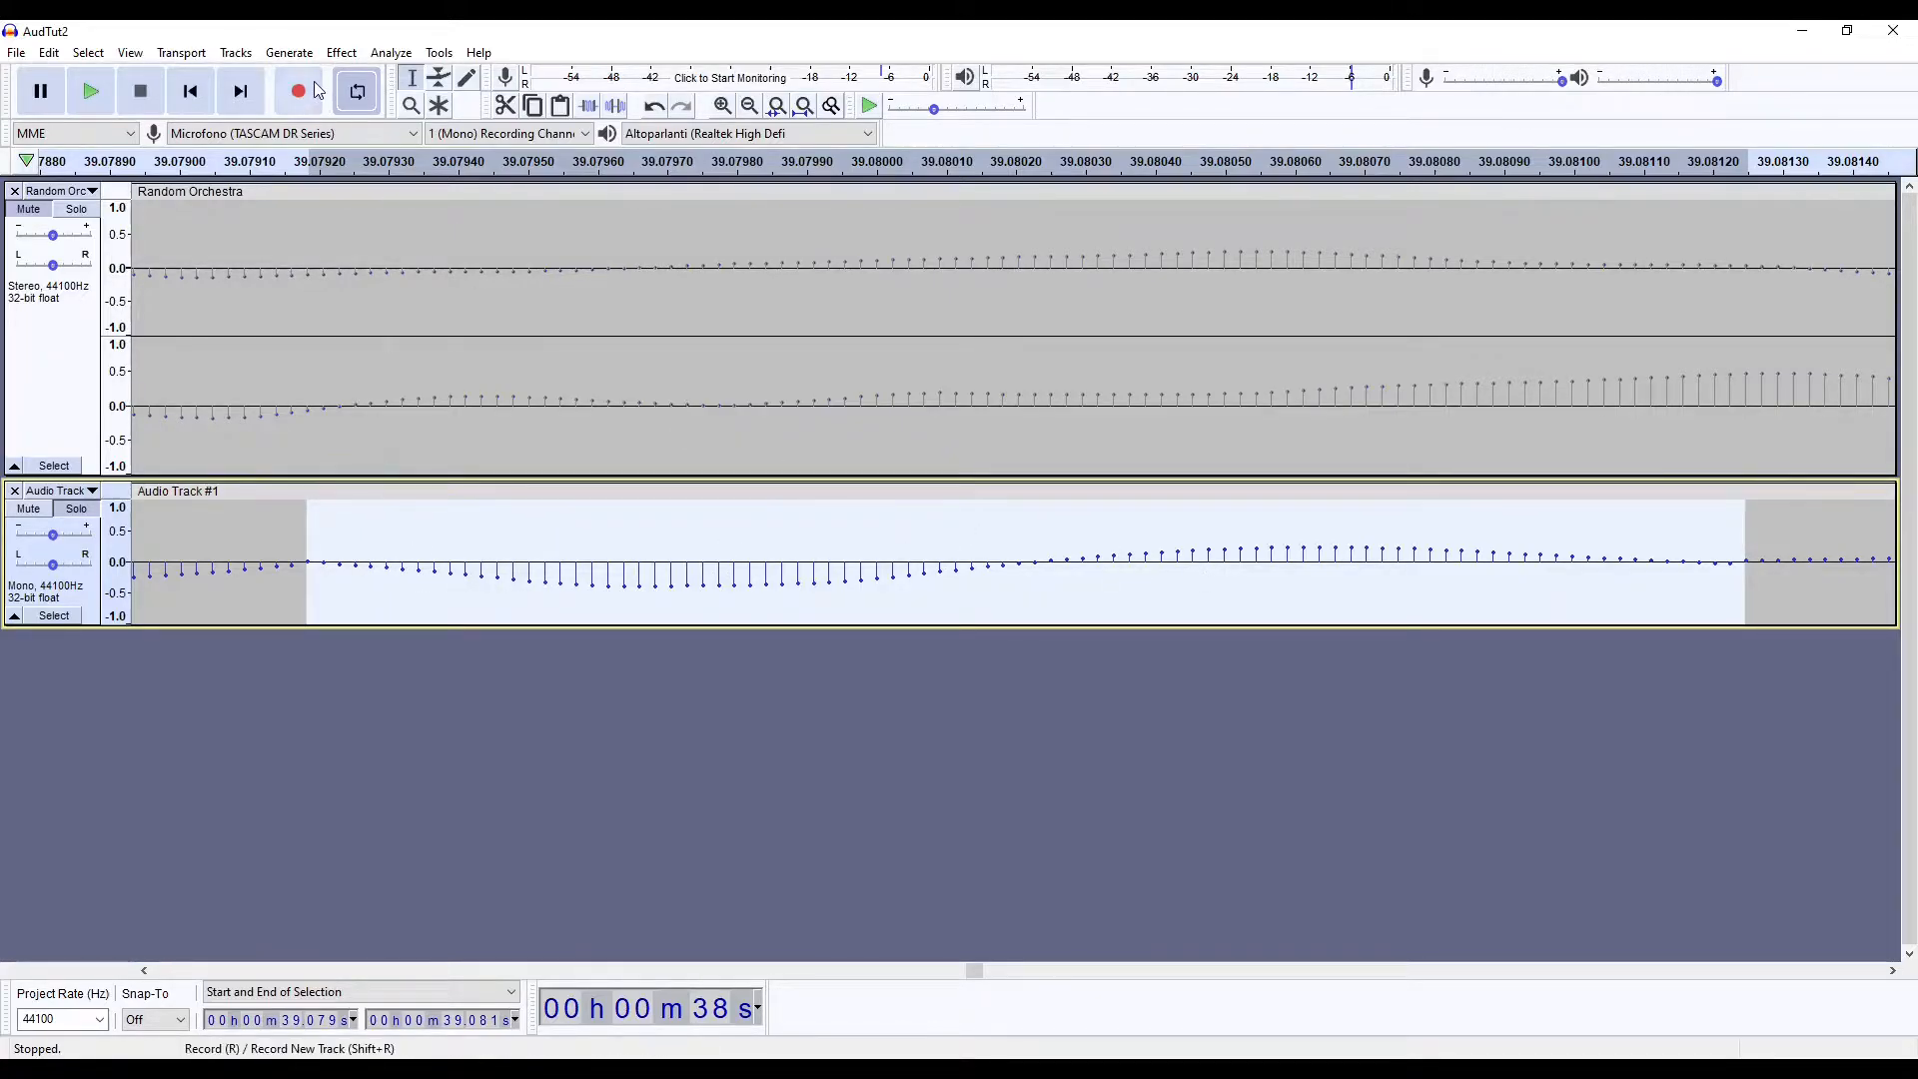
Invert the selected wave cycle again, and step back and forth through the undo history to compare the waveforms
{"action": "left_click", "coordinate": [338, 55]}
{"action": "left_click", "coordinate": [456, 424]}
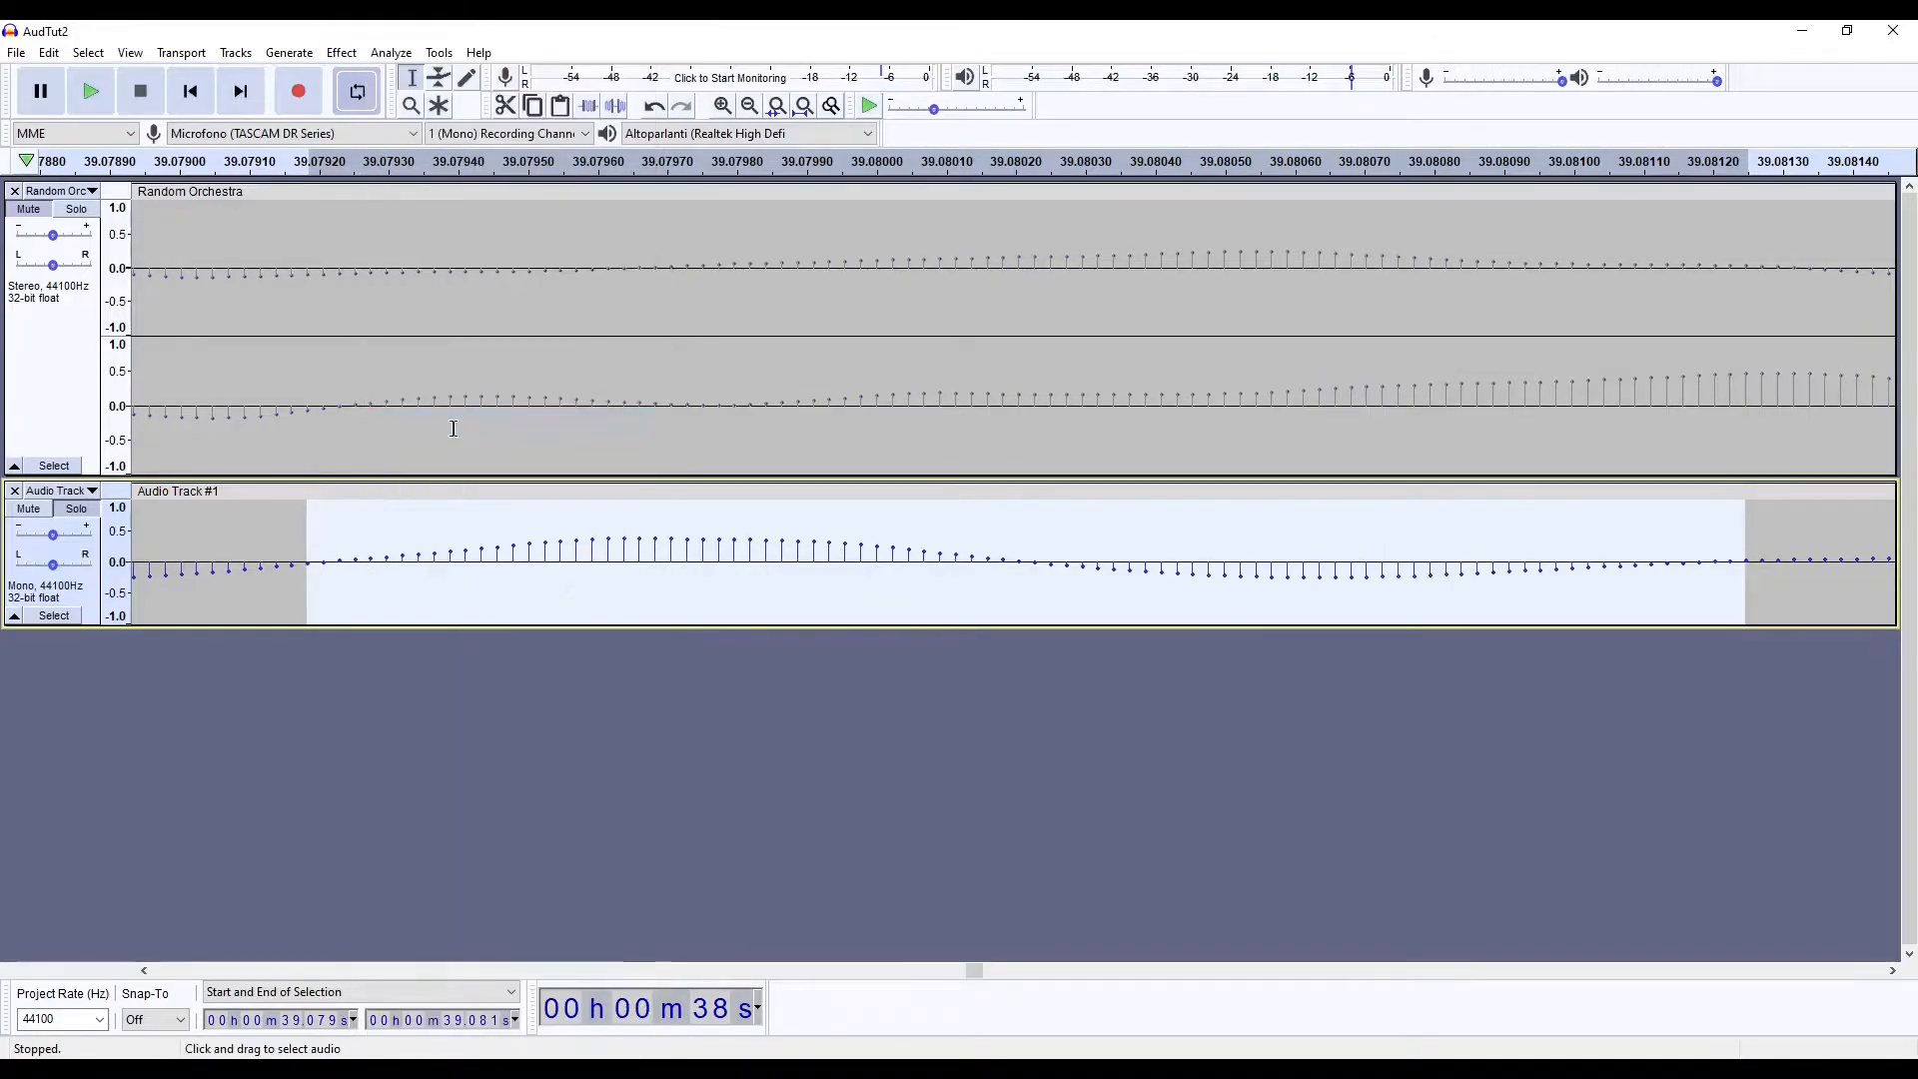
{"action": "left_click", "coordinate": [654, 112]}
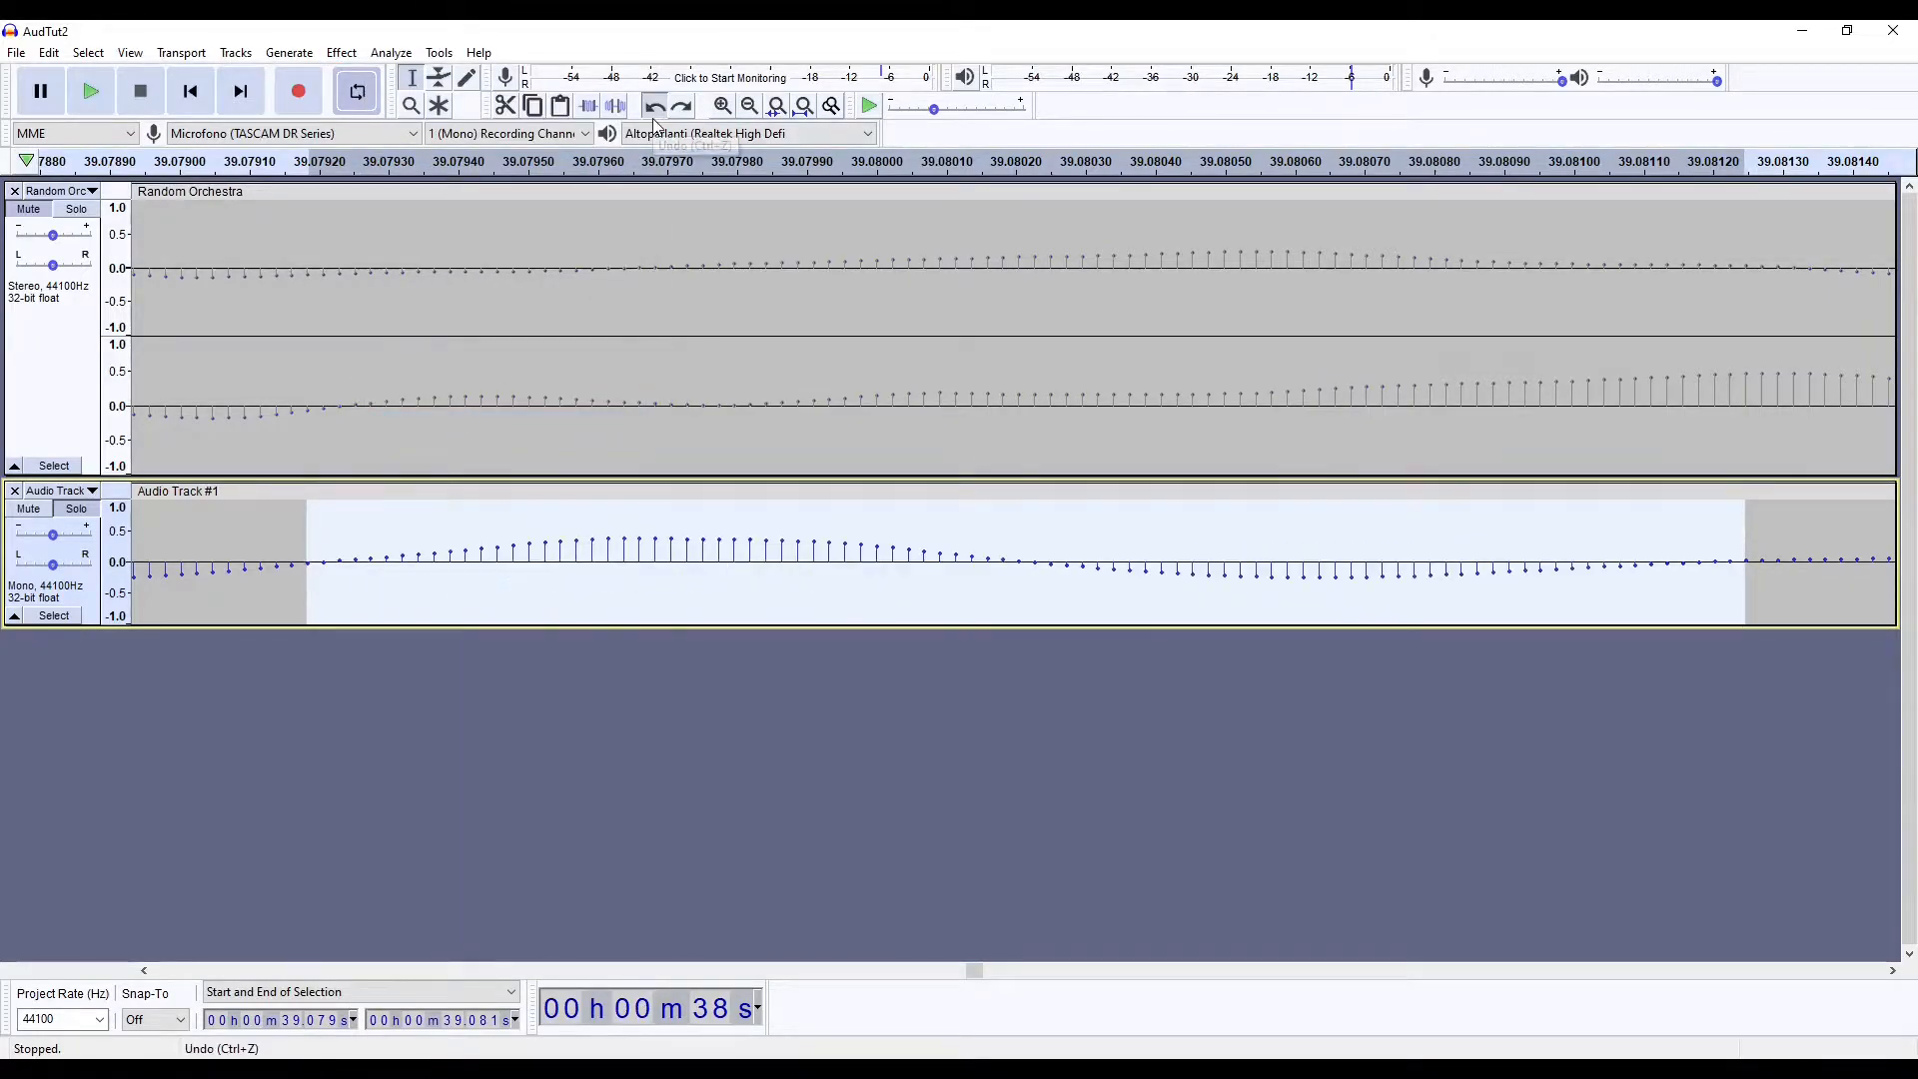
{"action": "left_click", "coordinate": [653, 112]}
{"action": "left_click", "coordinate": [683, 109]}
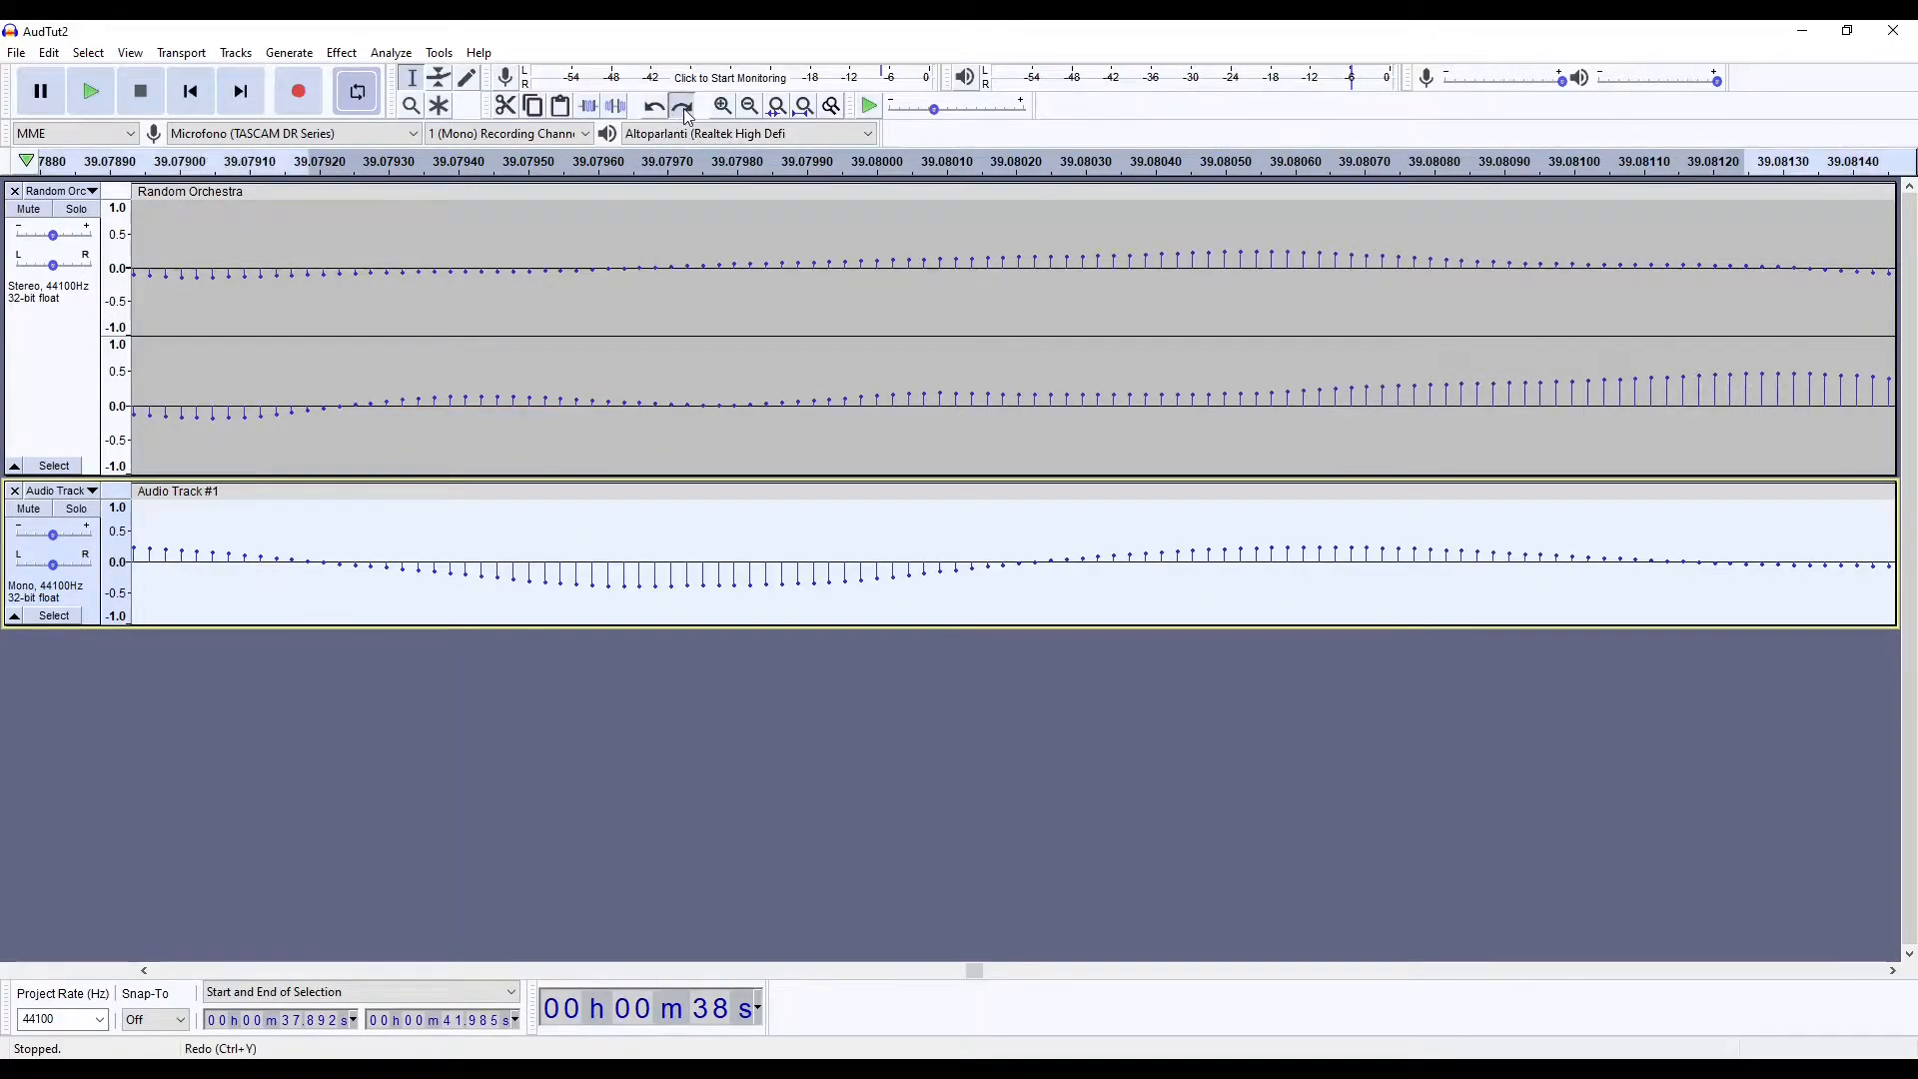
View the whole short mono clip alongside the surrounding part of the orchestra track
{"action": "left_click", "coordinate": [751, 107]}
{"action": "left_click", "coordinate": [750, 107]}
{"action": "left_click", "coordinate": [750, 107]}
{"action": "left_click", "coordinate": [750, 106]}
{"action": "left_click", "coordinate": [750, 108]}
{"action": "left_click", "coordinate": [751, 108]}
{"action": "left_click", "coordinate": [750, 108]}
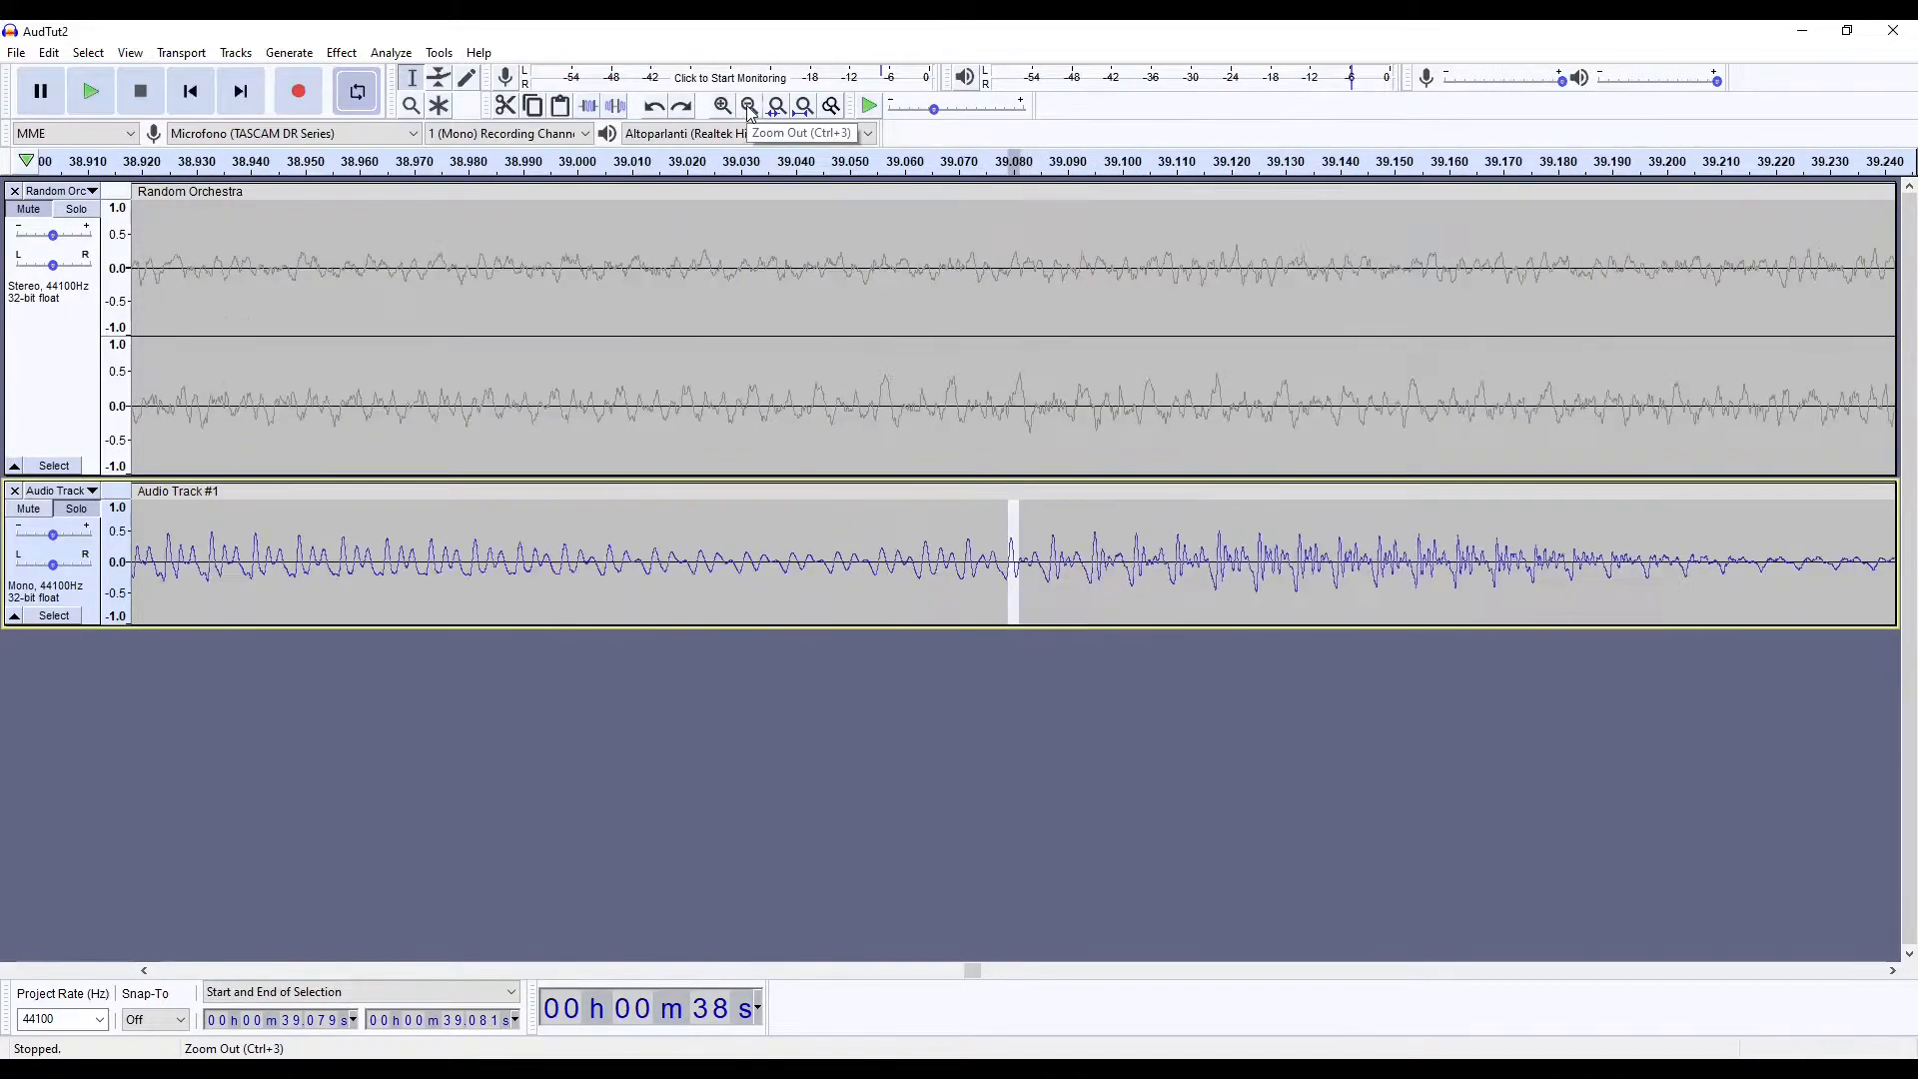
{"action": "left_click", "coordinate": [751, 108]}
{"action": "left_click", "coordinate": [751, 108]}
{"action": "left_click", "coordinate": [750, 108]}
{"action": "left_click", "coordinate": [750, 107]}
{"action": "left_click", "coordinate": [750, 108]}
{"action": "left_click", "coordinate": [750, 112]}
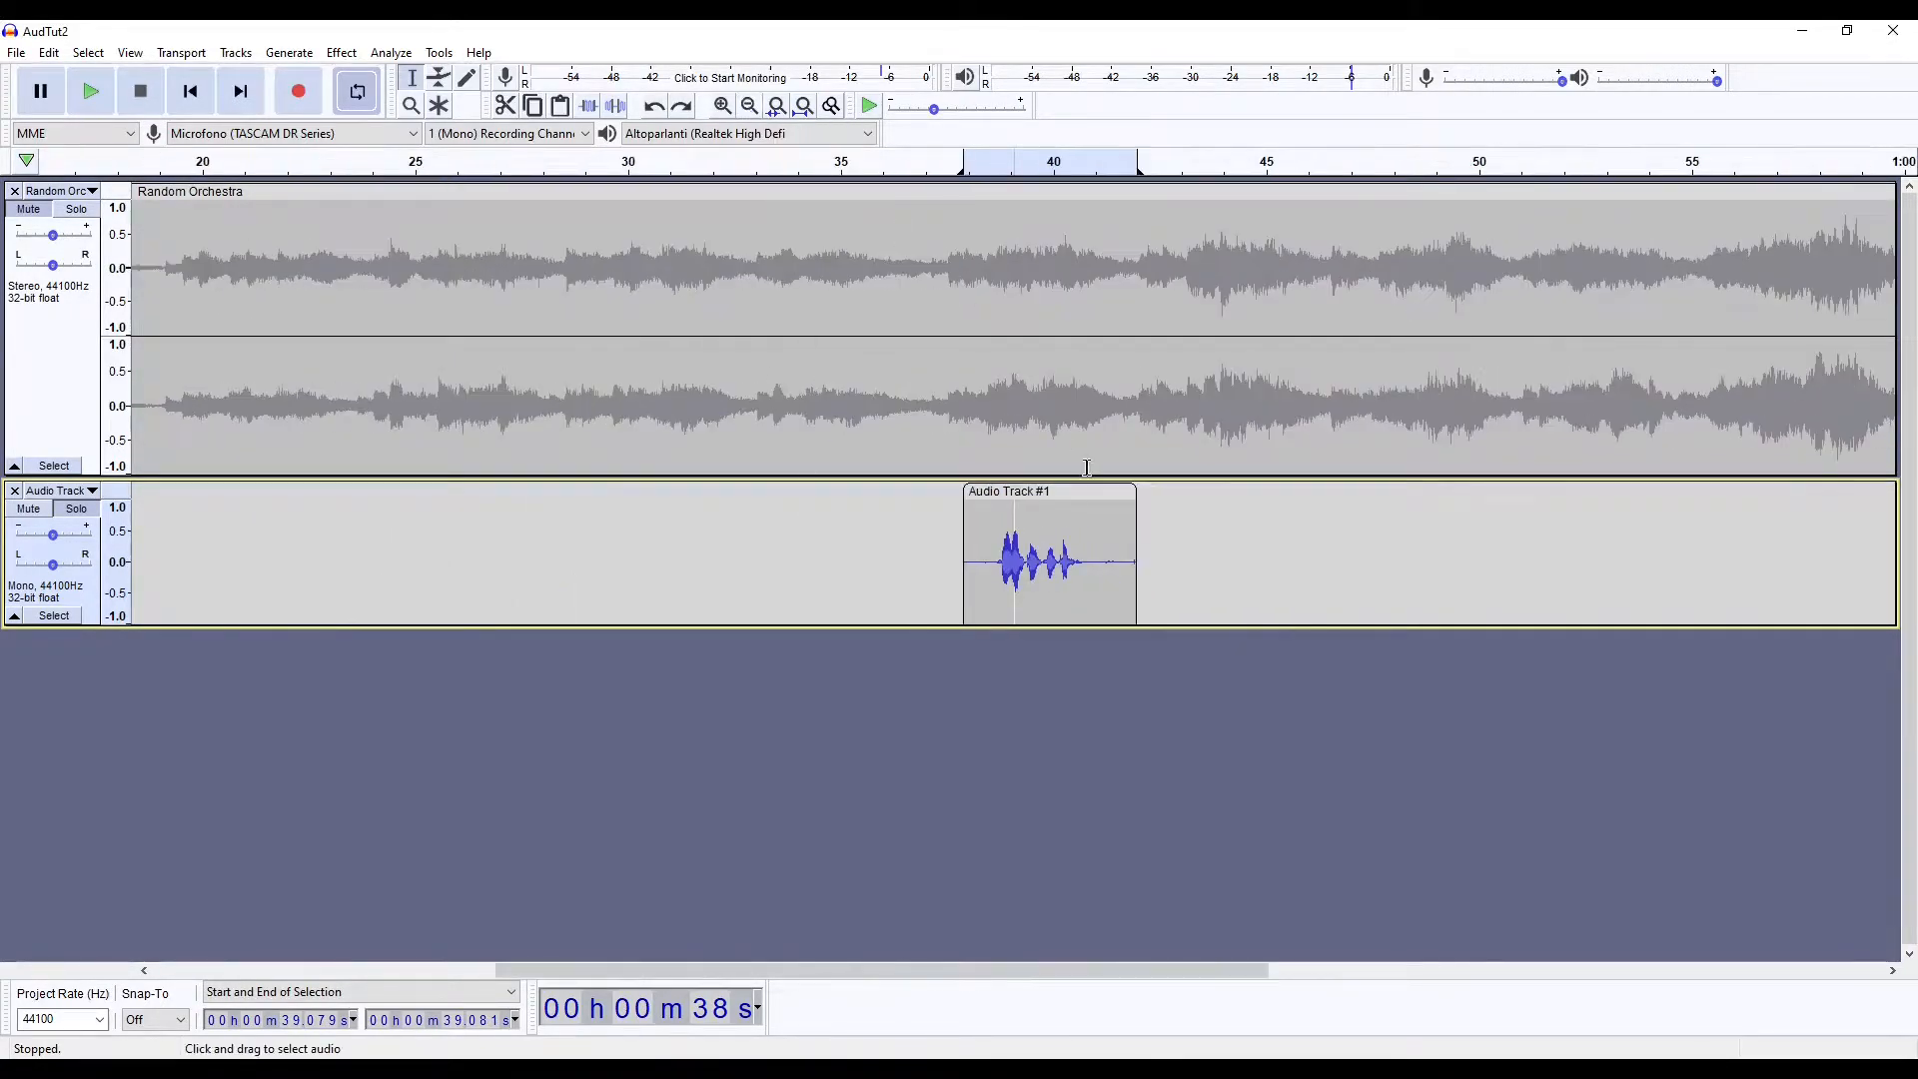
Select the whole short mono clip and view the Loudness Normalization settings without applying them
{"action": "double_click", "coordinate": [1091, 560]}
{"action": "left_click", "coordinate": [342, 52]}
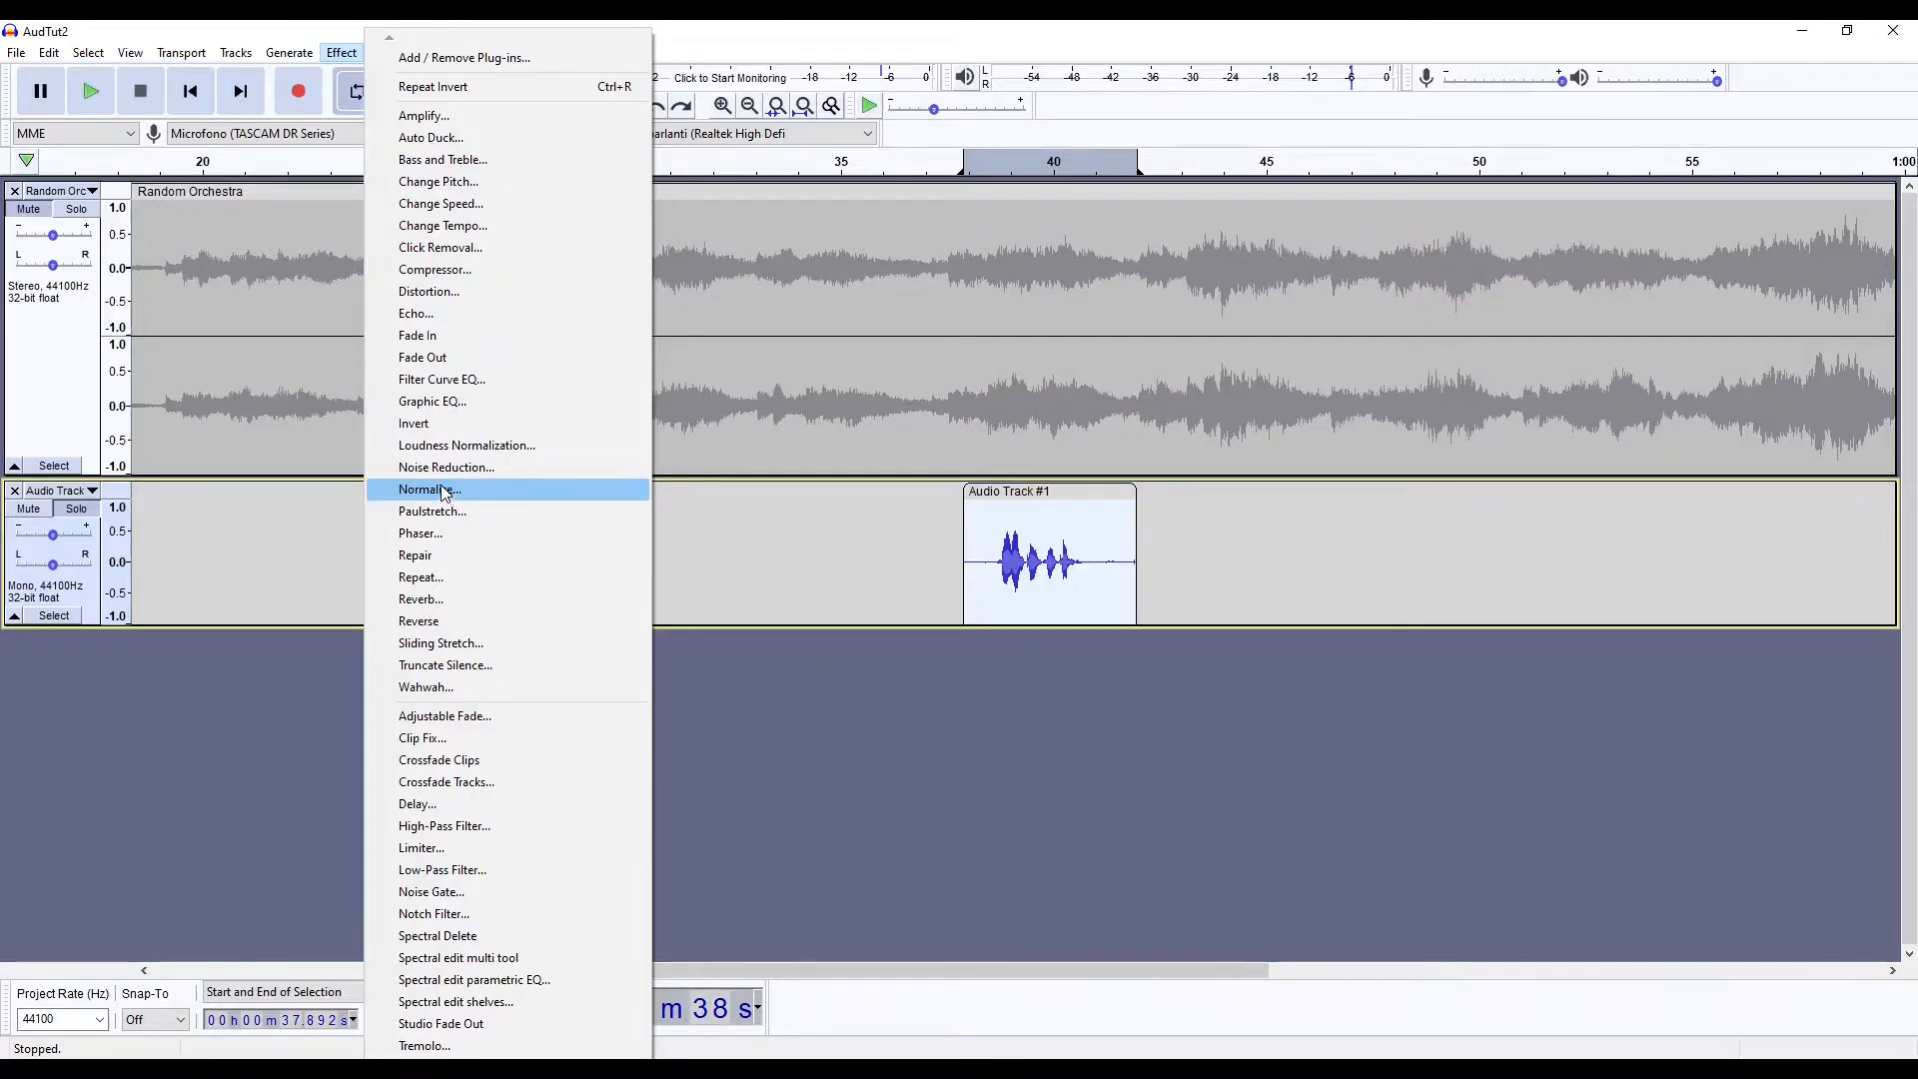
{"action": "left_click", "coordinate": [431, 447]}
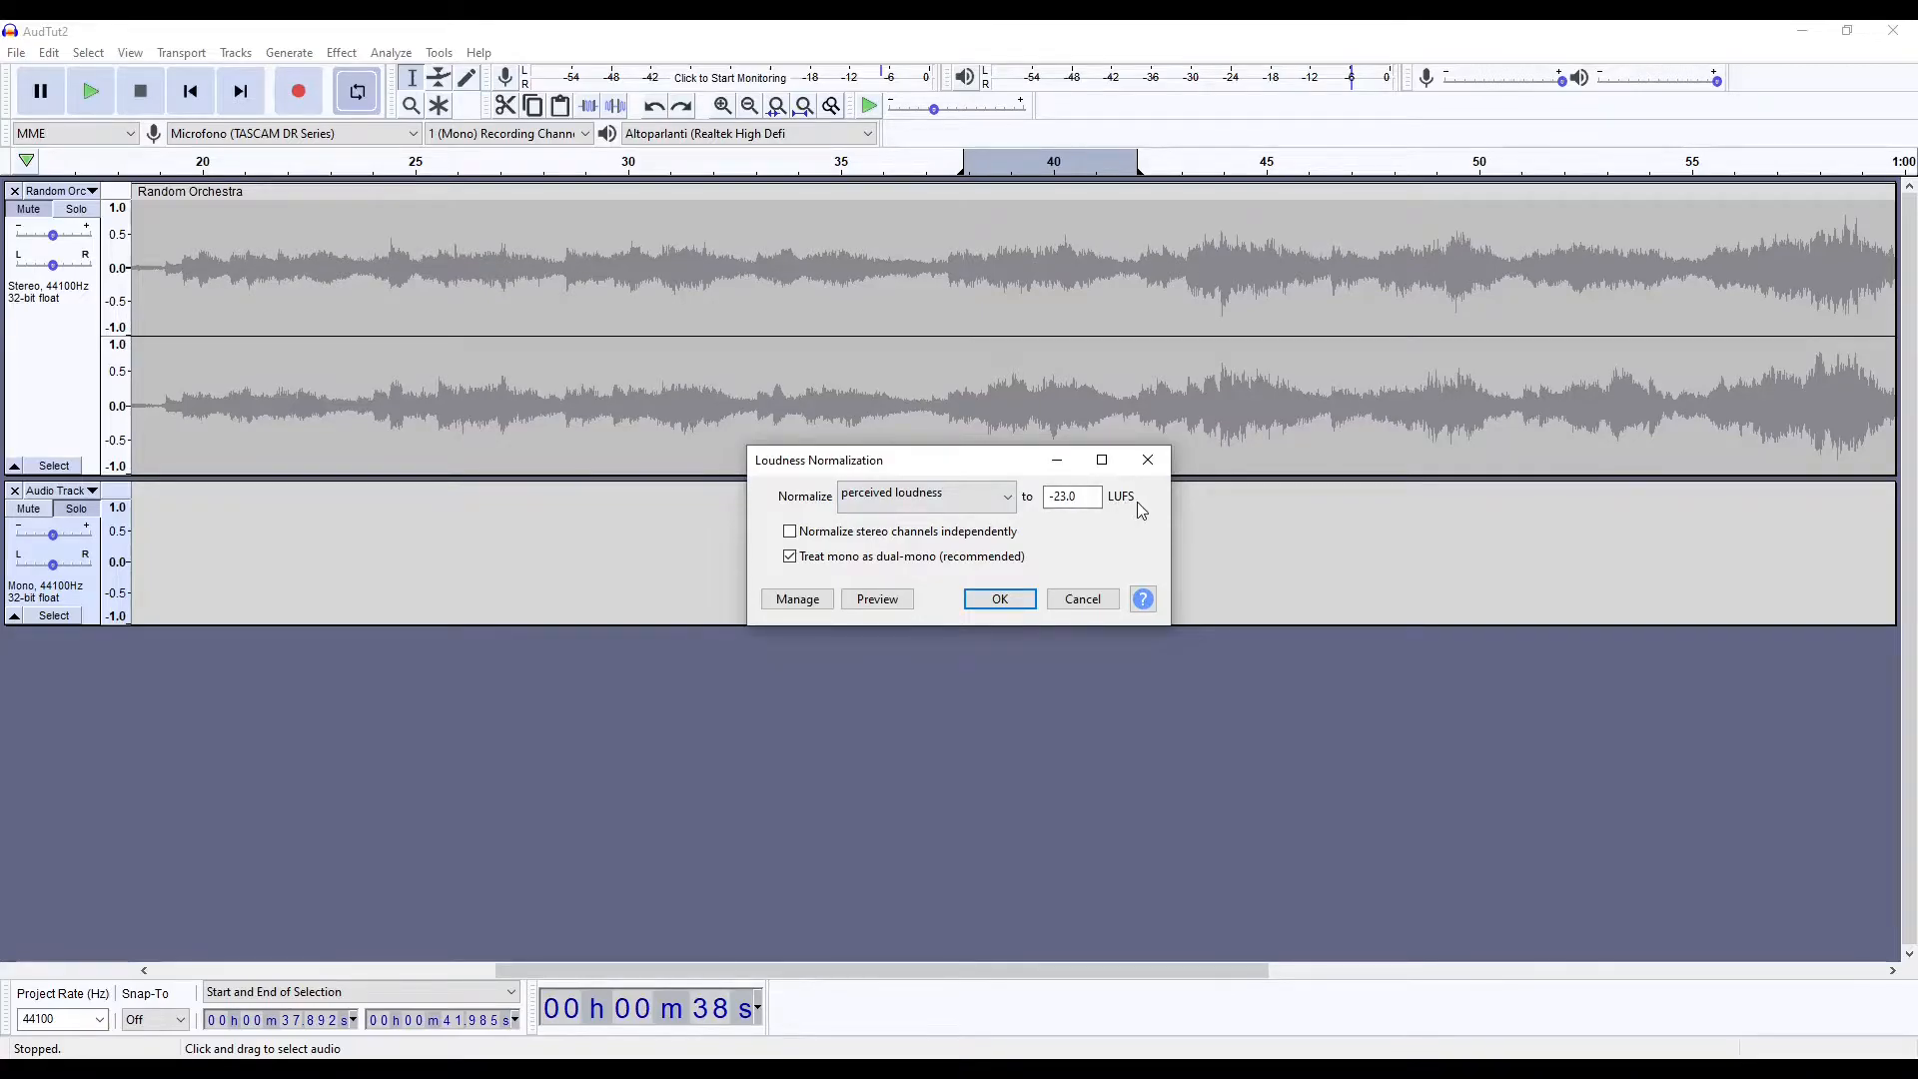
{"action": "left_click", "coordinate": [1036, 529]}
{"action": "left_click", "coordinate": [1148, 460]}
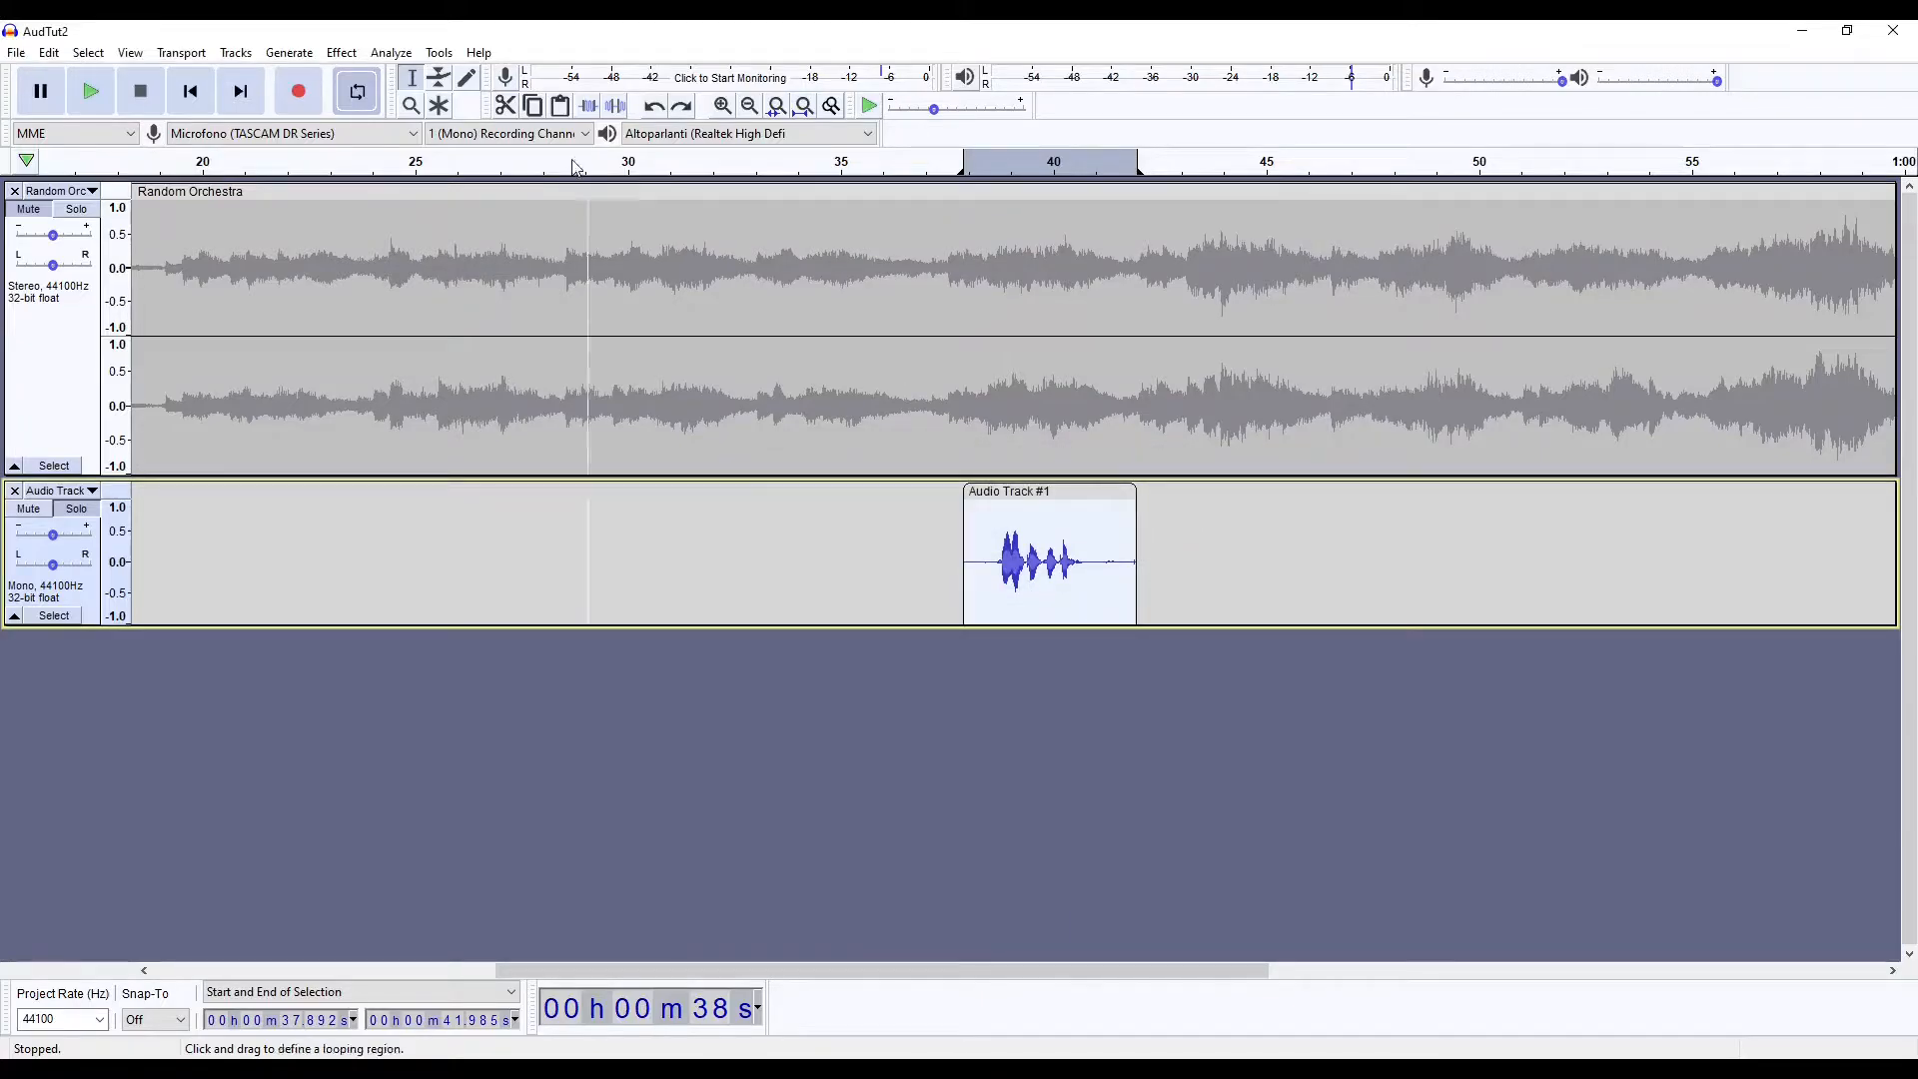
Normalize the mono clip to a peak amplitude of -1.0 dB with DC offset removal enabled
{"action": "left_click", "coordinate": [352, 58]}
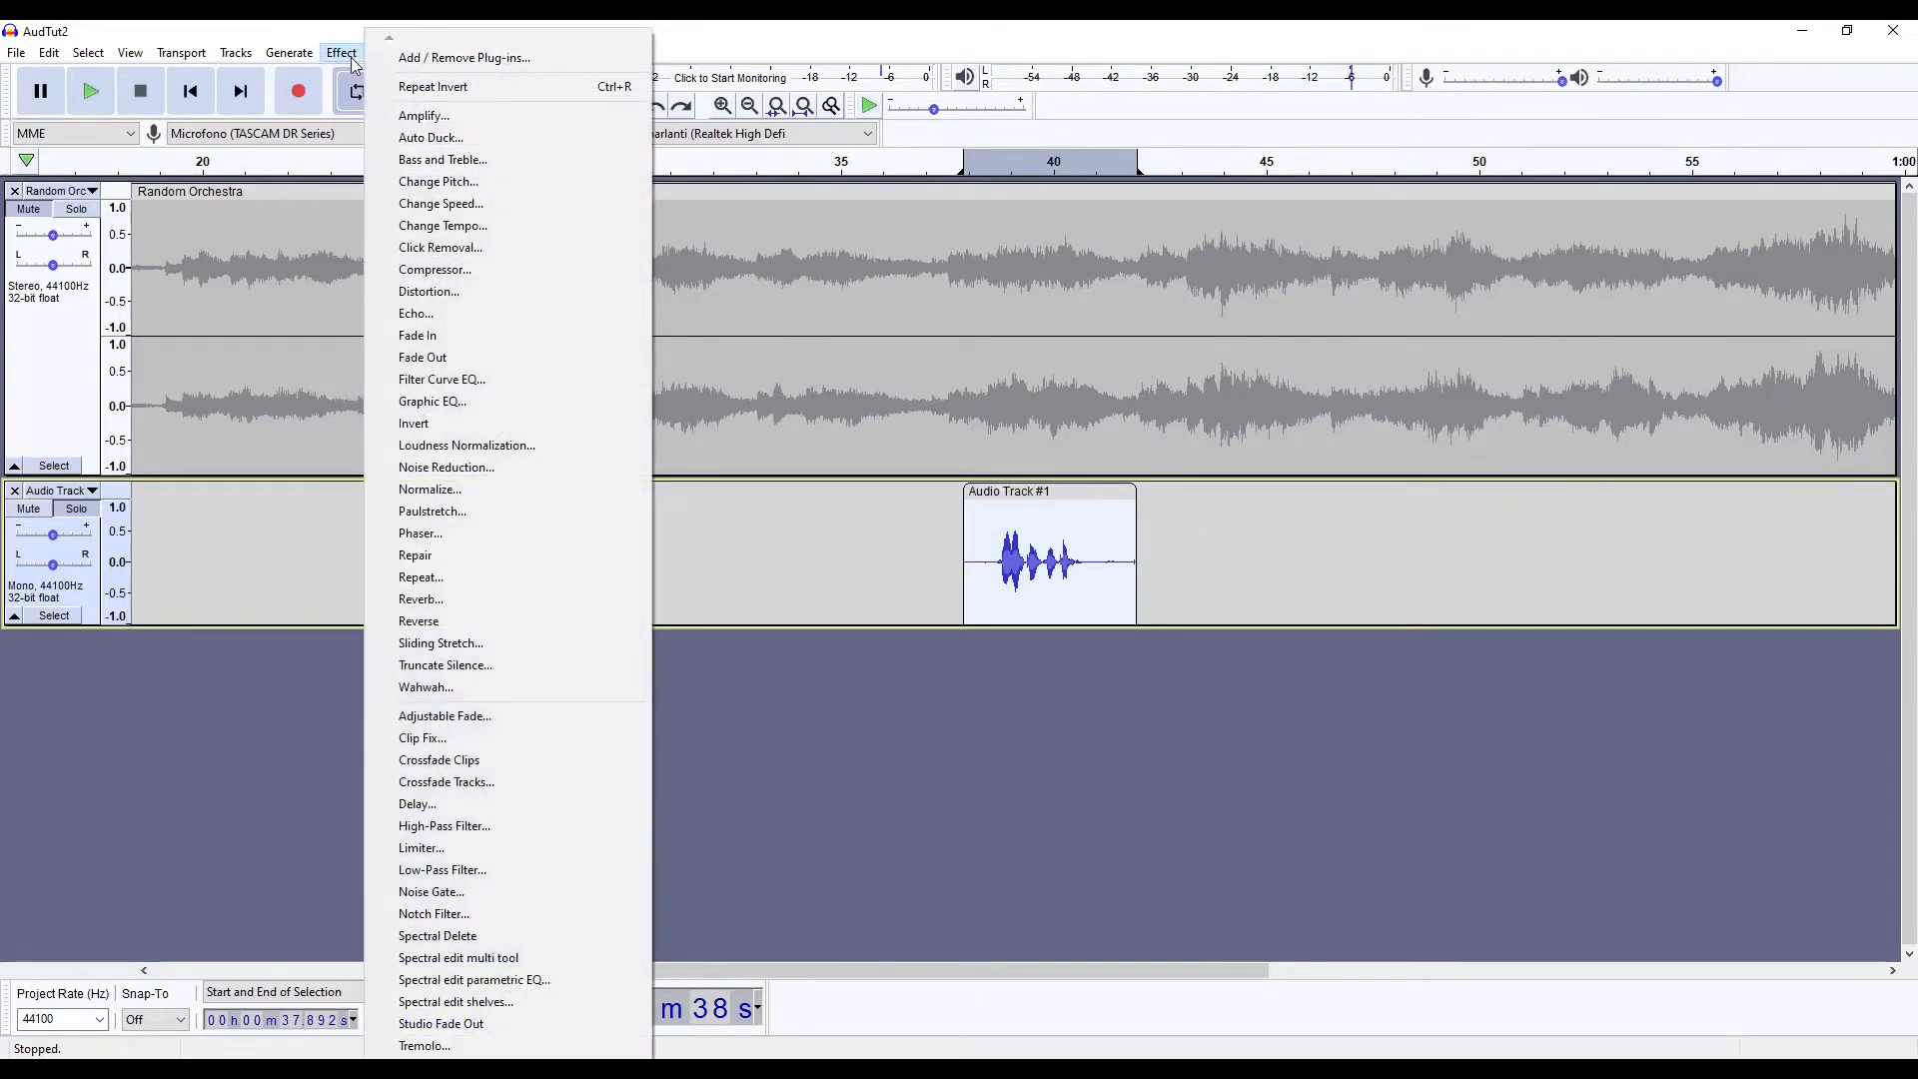
{"action": "left_click", "coordinate": [444, 489]}
{"action": "left_click_drag", "start_coordinate": [1011, 461], "coordinate": [769, 471]}
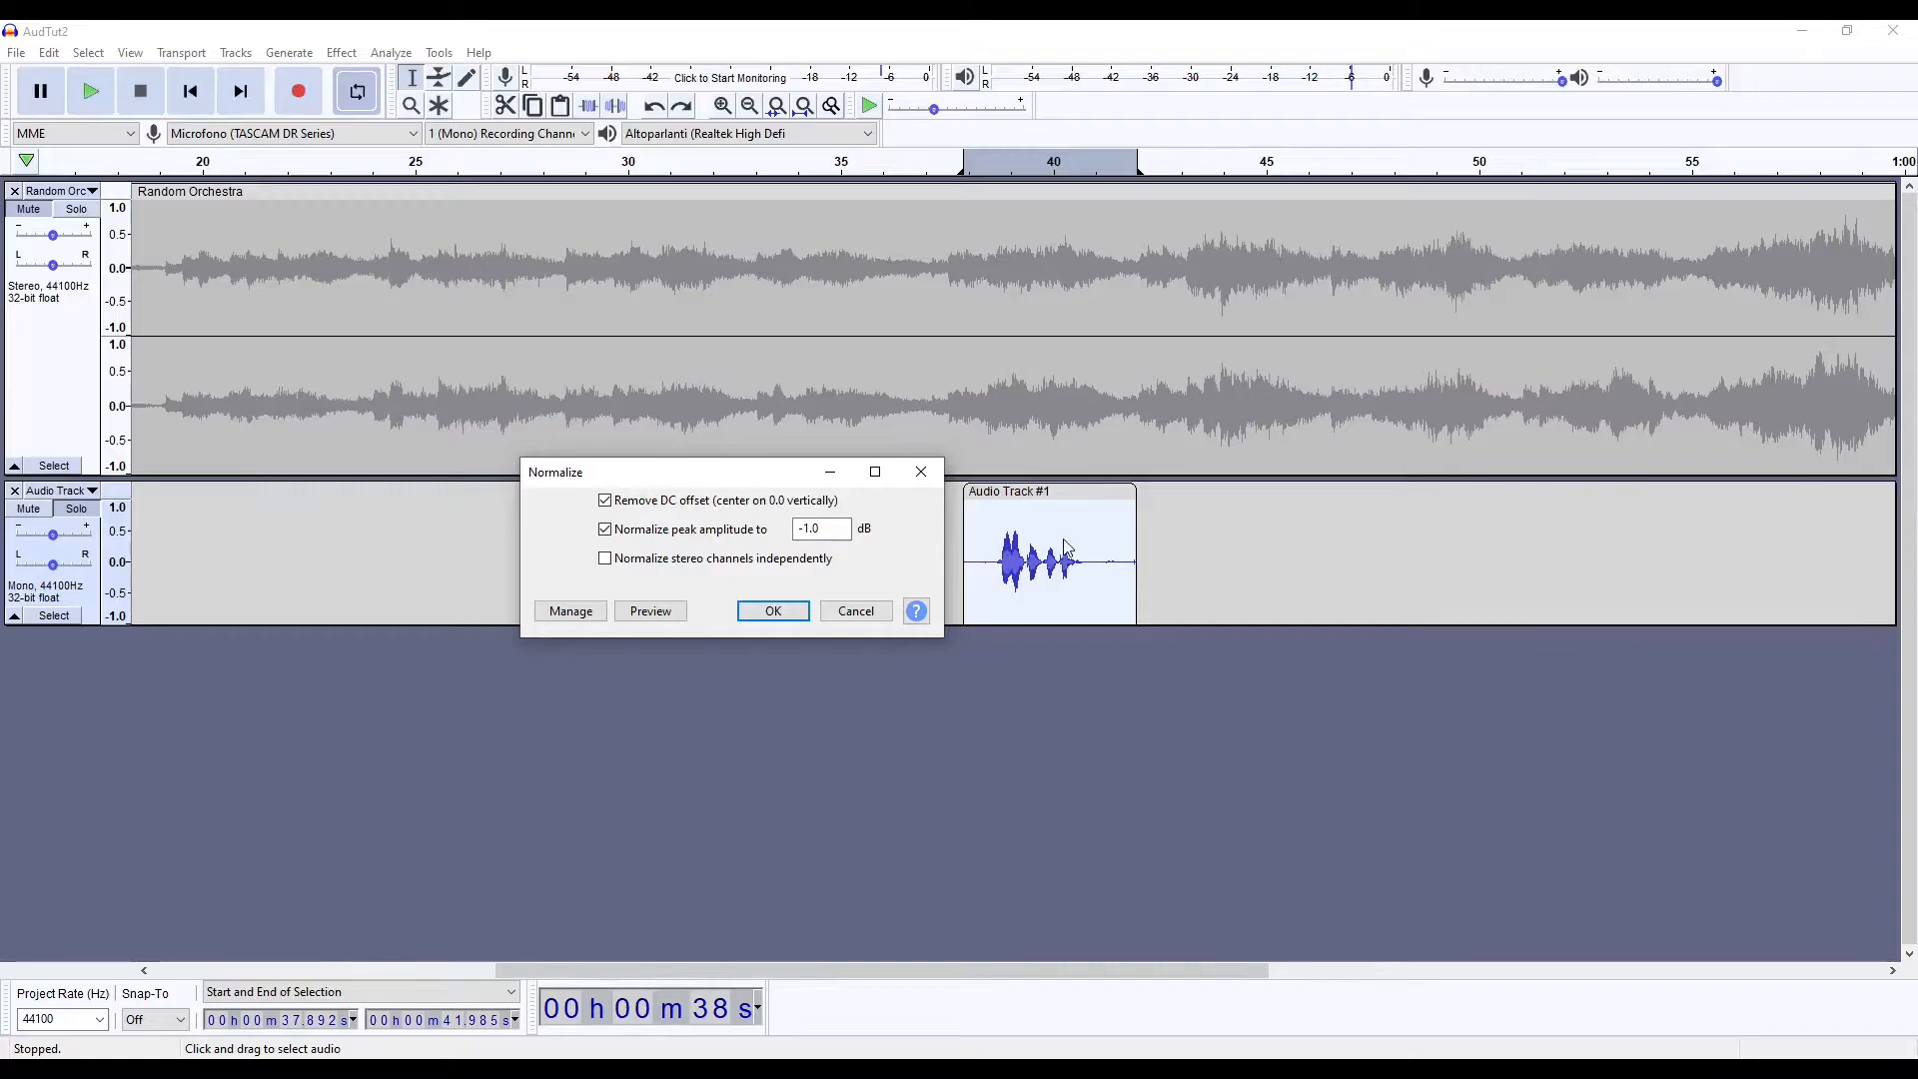
{"action": "left_click", "coordinate": [773, 610]}
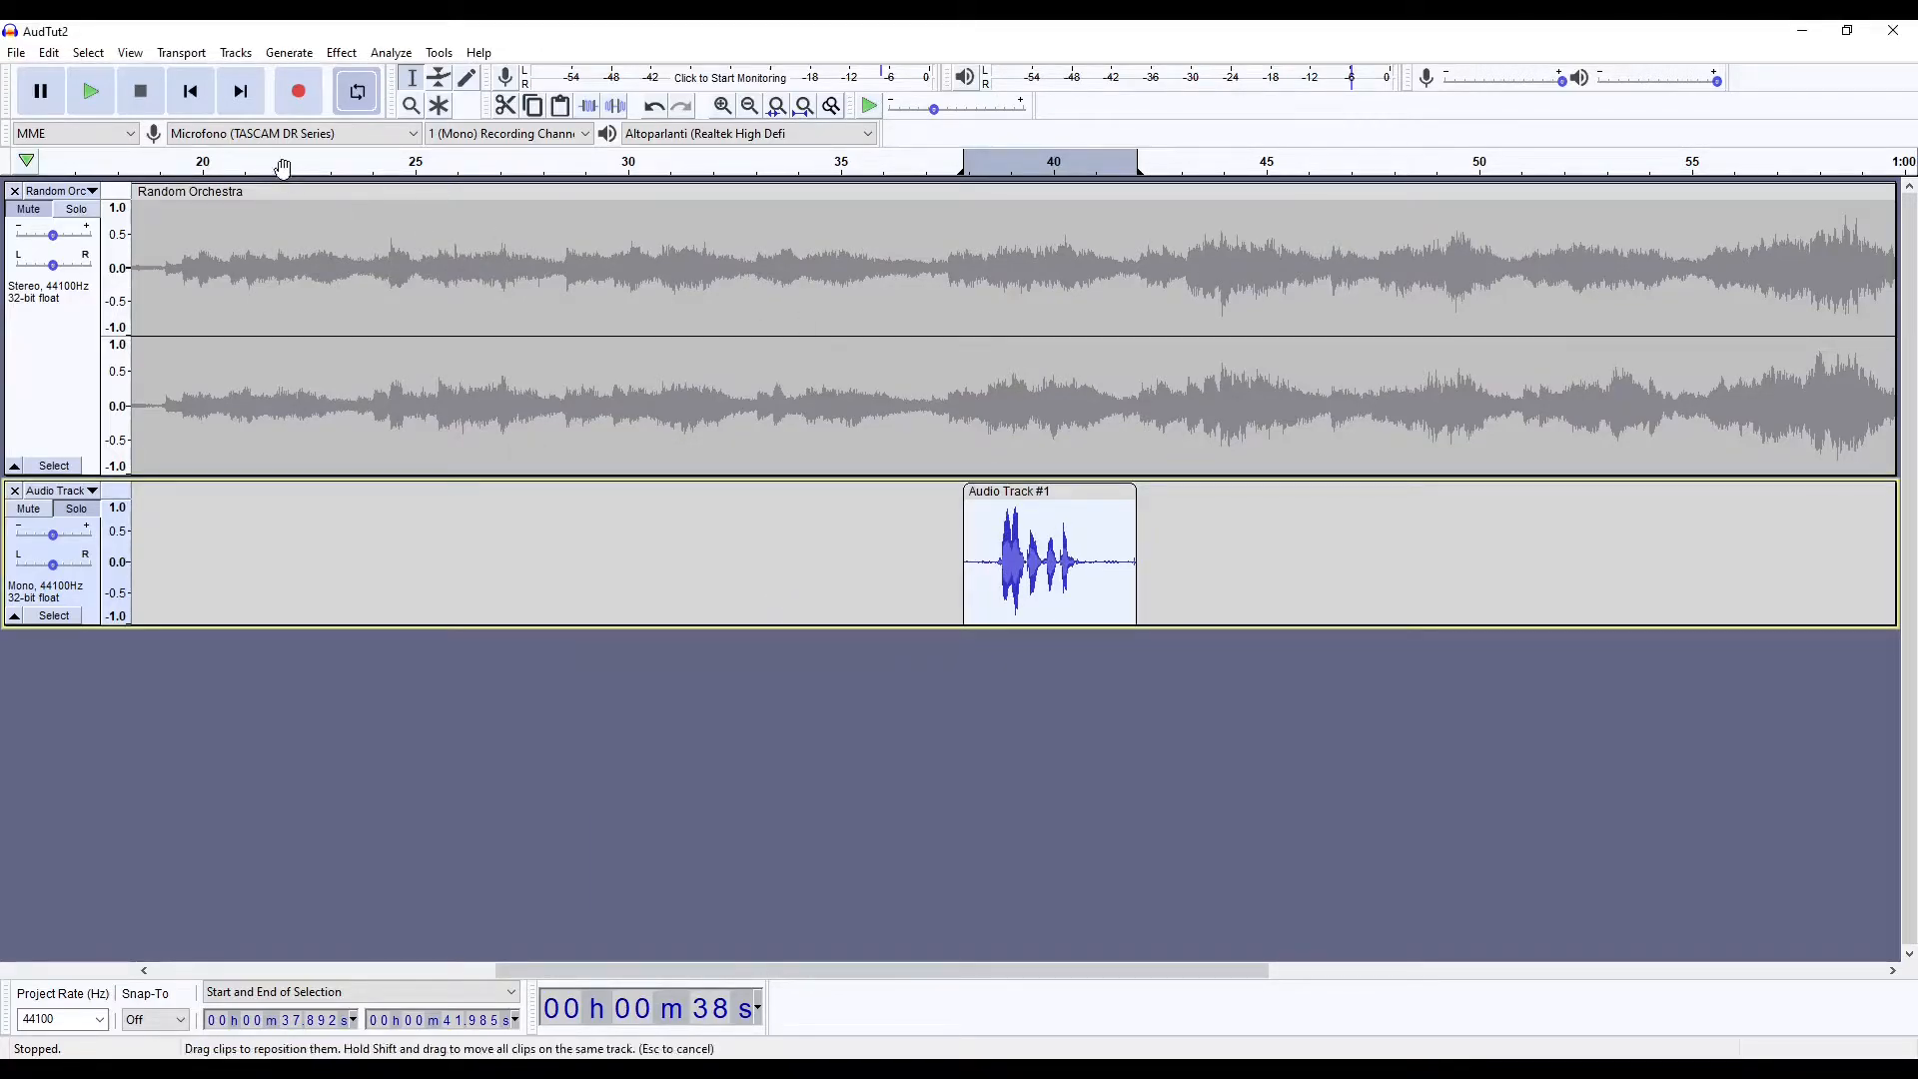
Play back the normalized mono clip briefly and undo the normalization
{"action": "left_click", "coordinate": [341, 53]}
{"action": "left_click", "coordinate": [962, 628]}
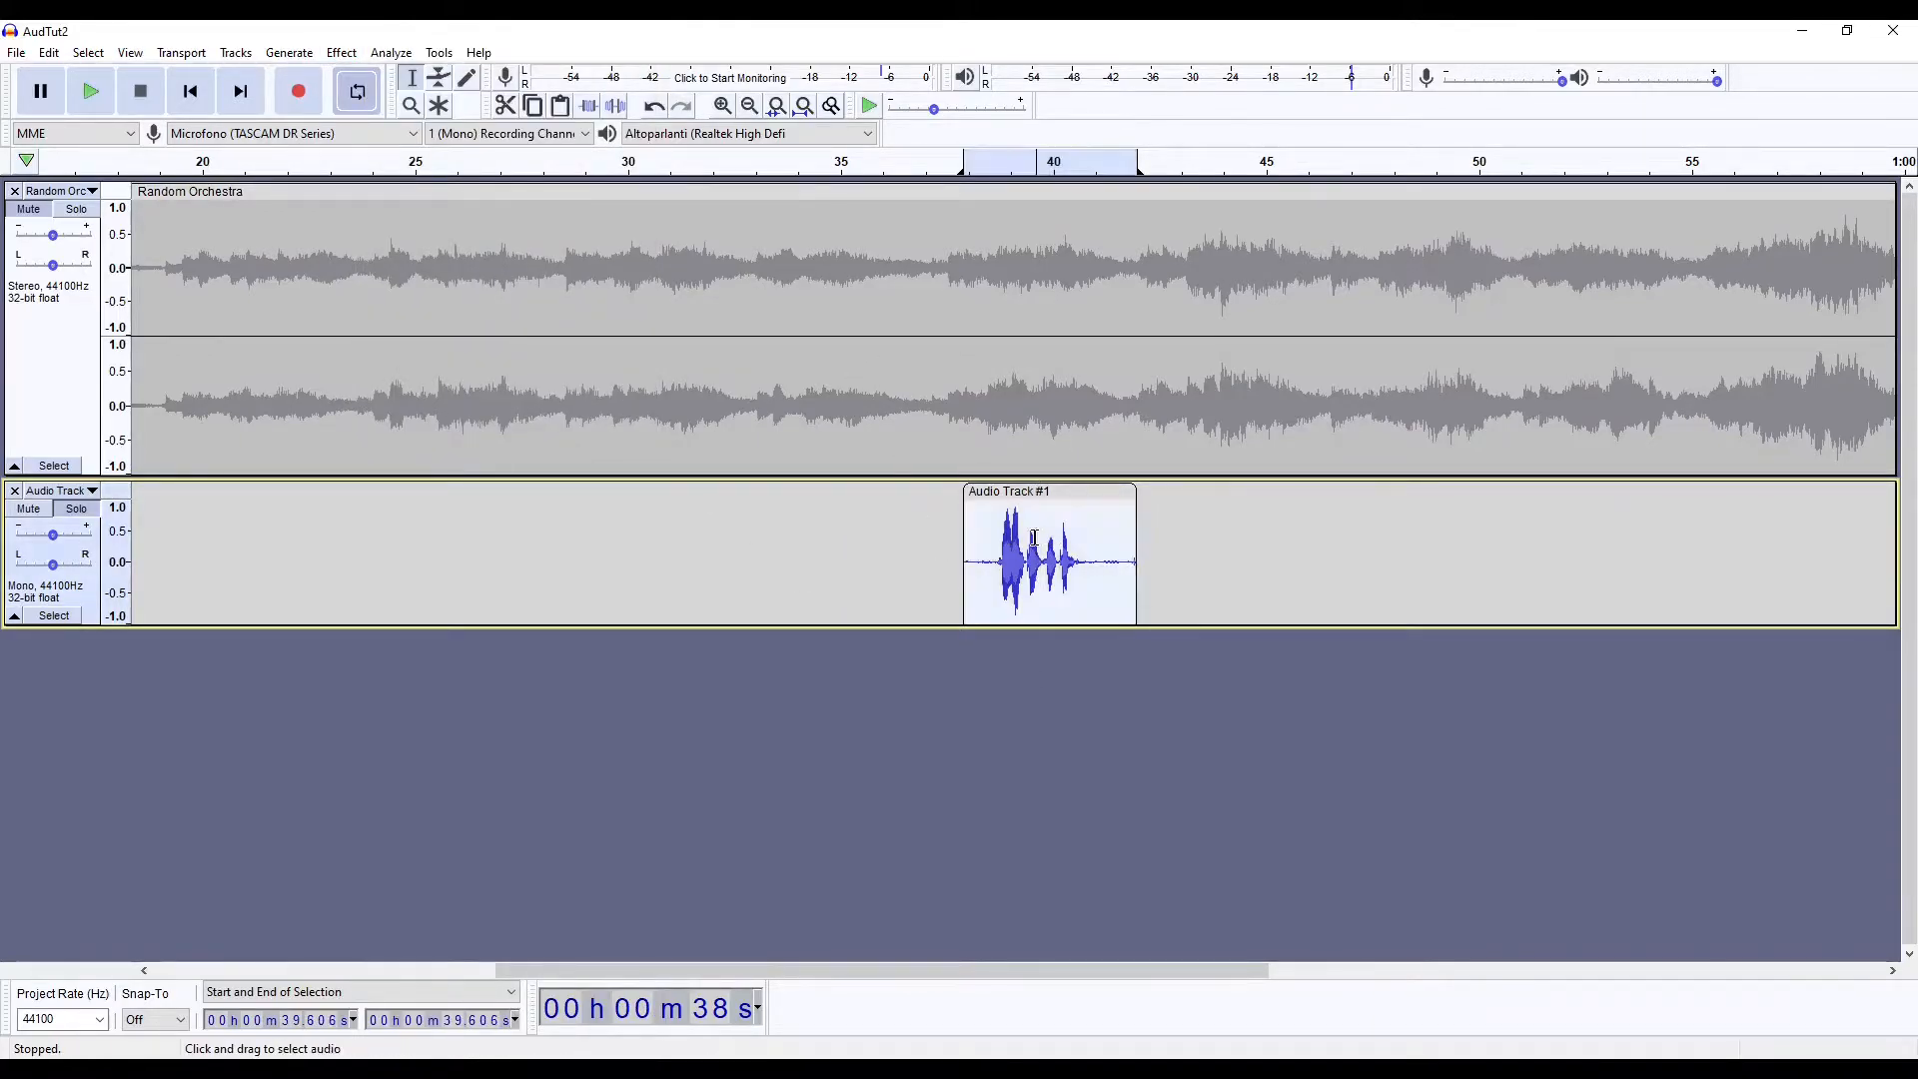
{"action": "left_click", "coordinate": [970, 157]}
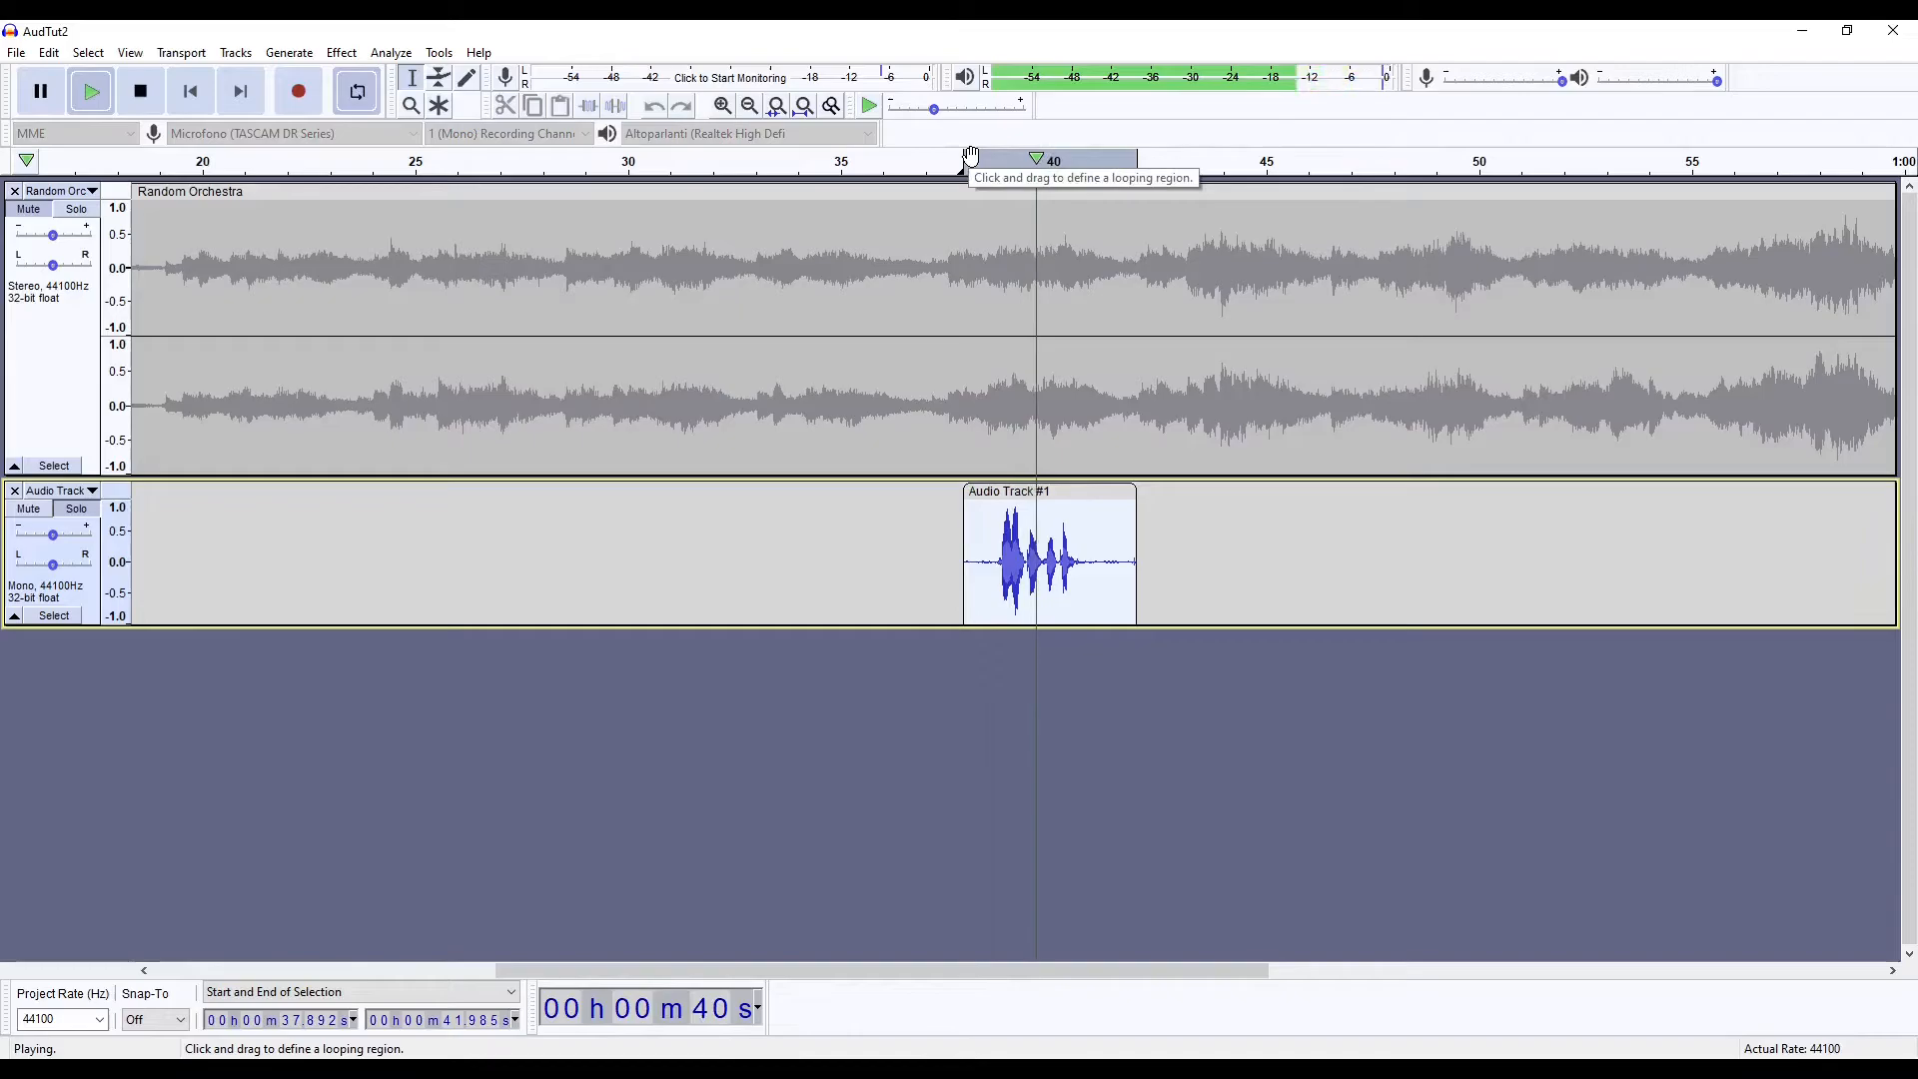
{"action": "key", "text": "space"}
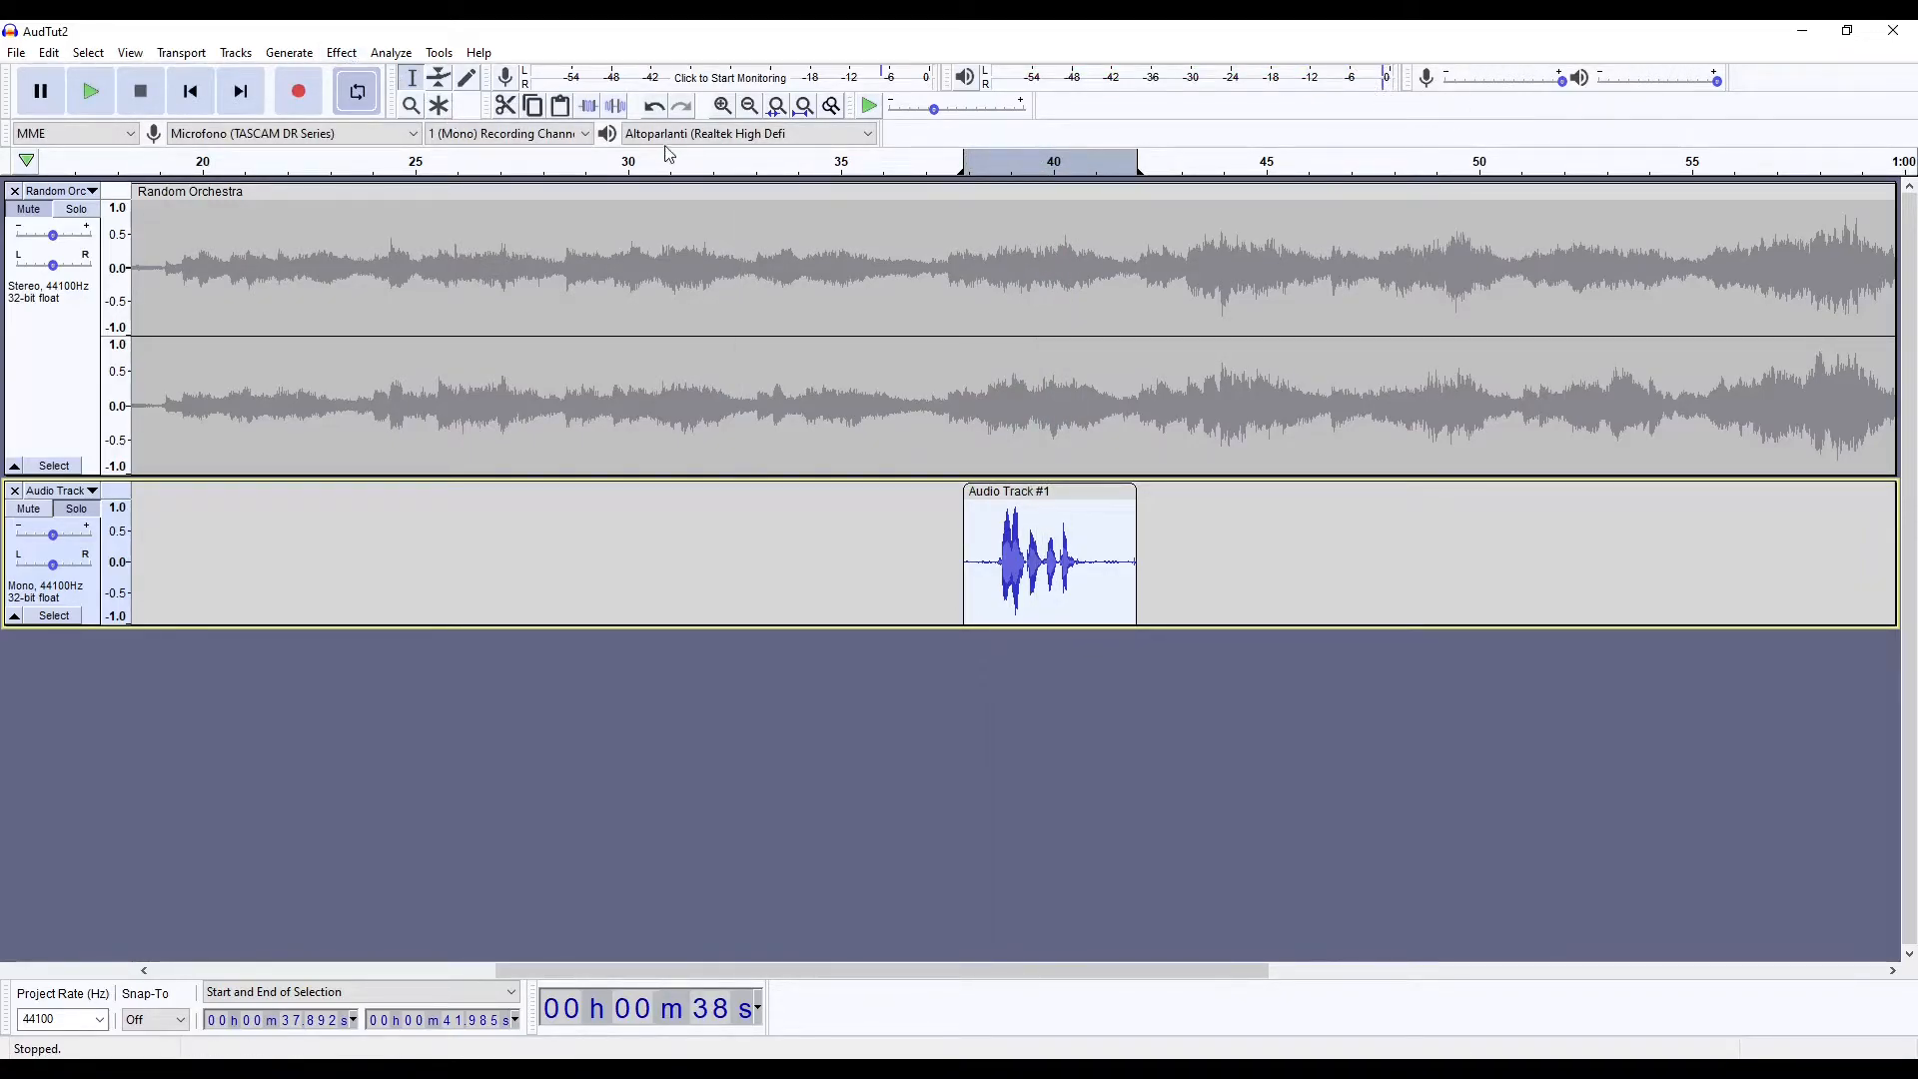
{"action": "left_click", "coordinate": [655, 110]}
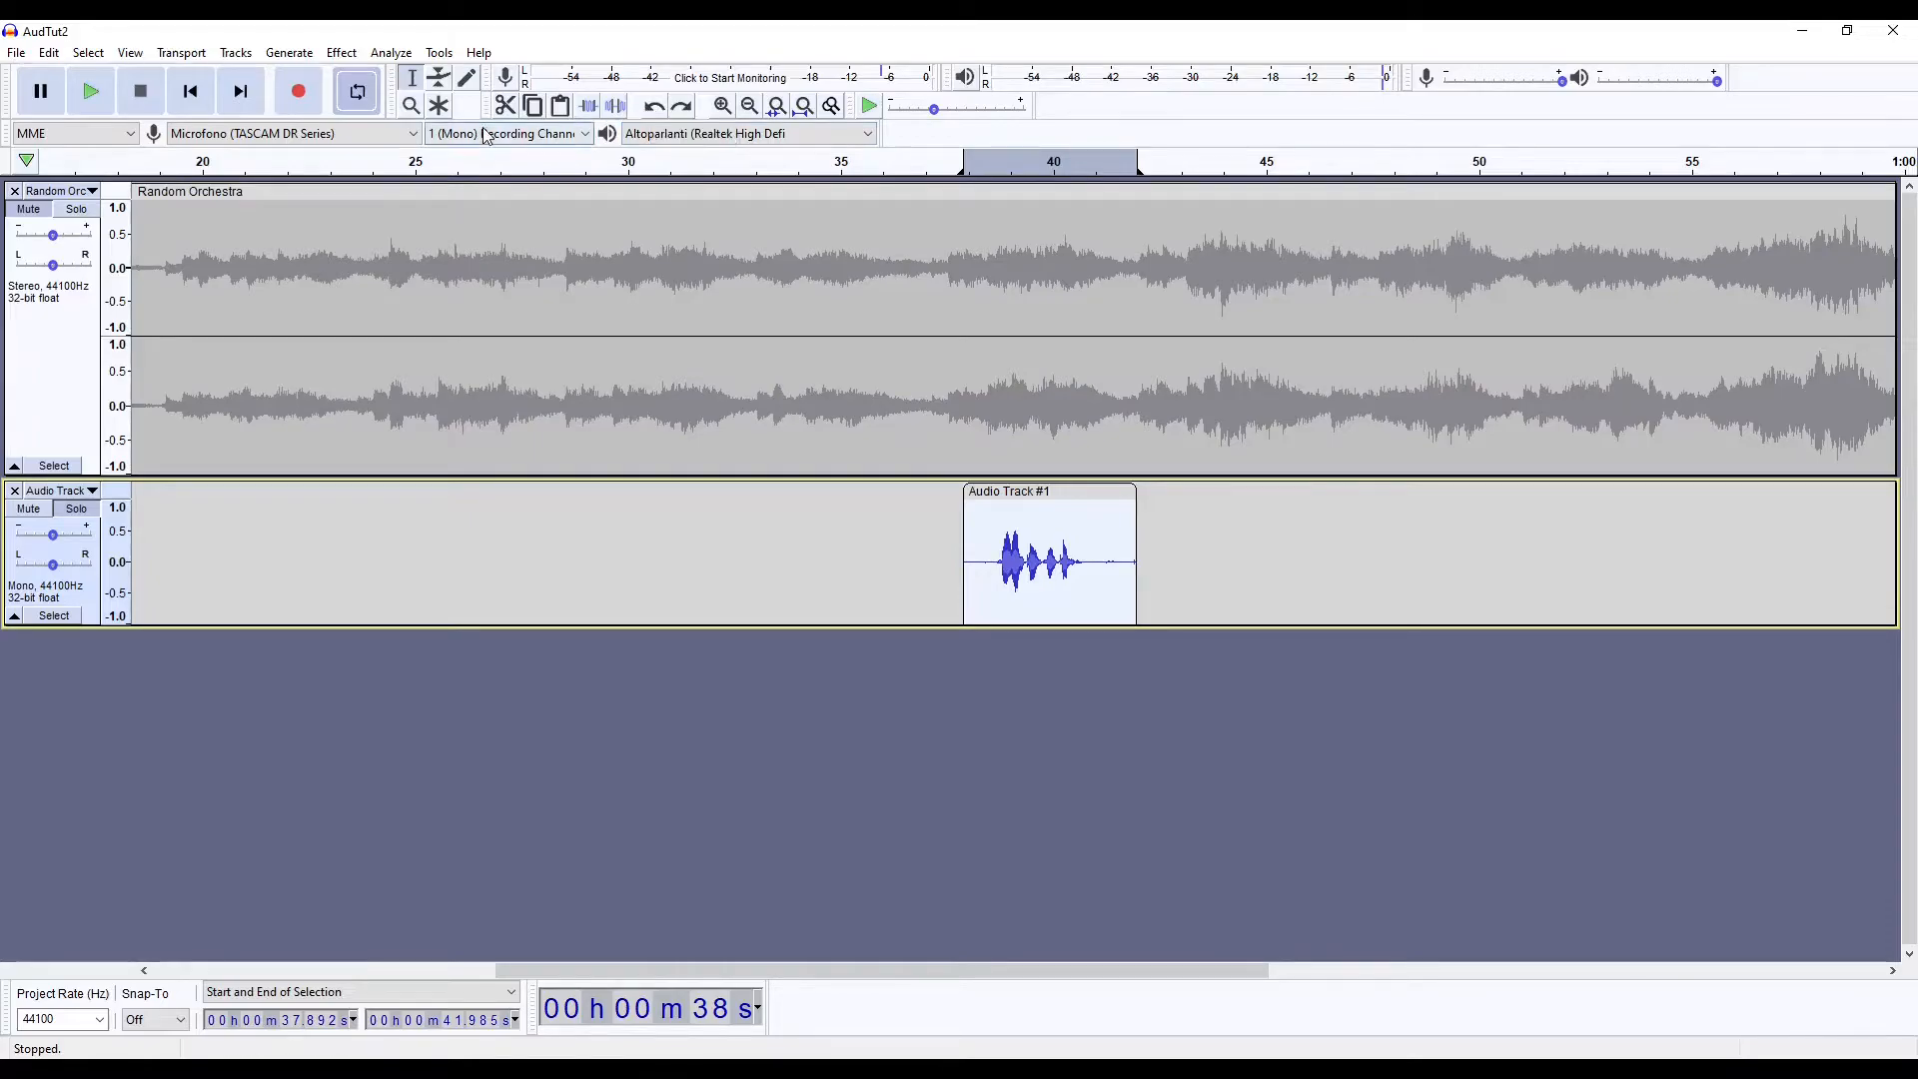
Select the whole Random Orchestra track and solo it in place of the mono track
{"action": "left_click", "coordinate": [342, 53]}
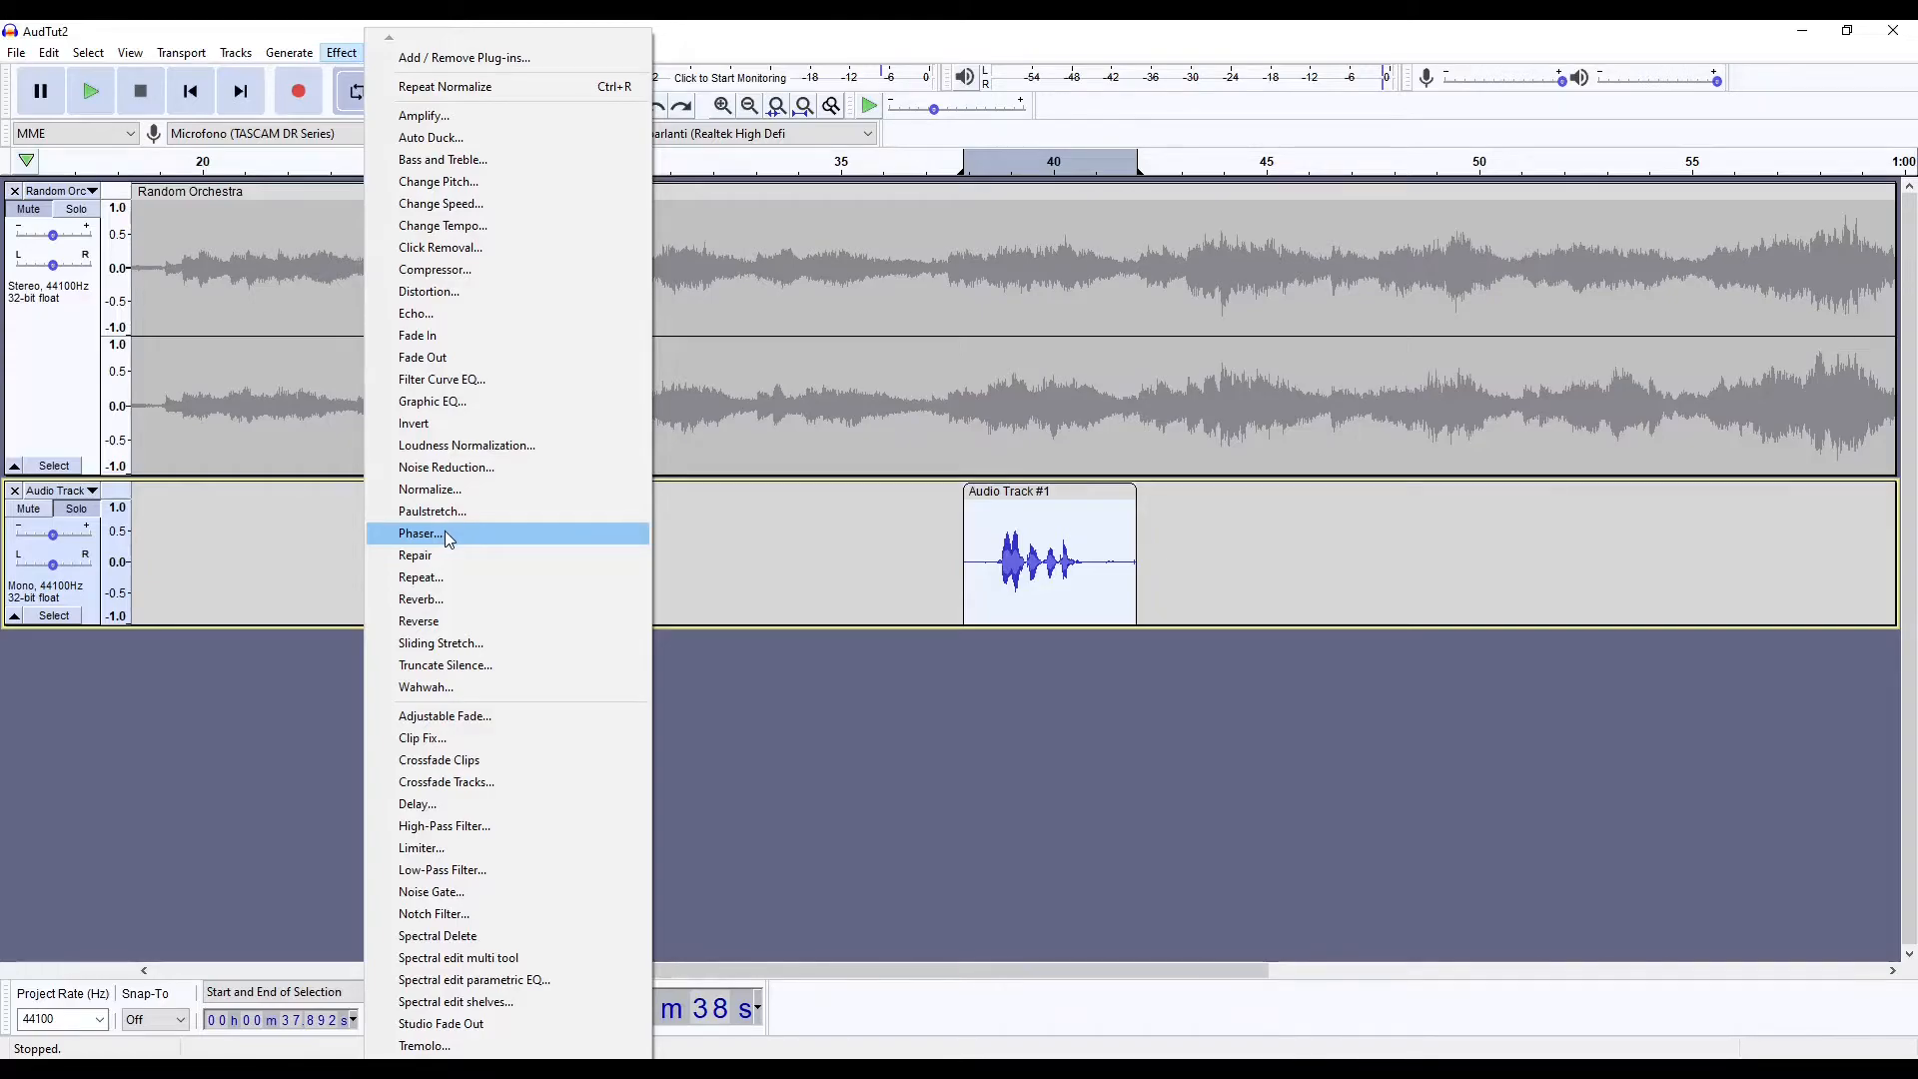
{"action": "left_click", "coordinate": [788, 377]}
{"action": "double_click", "coordinate": [794, 381]}
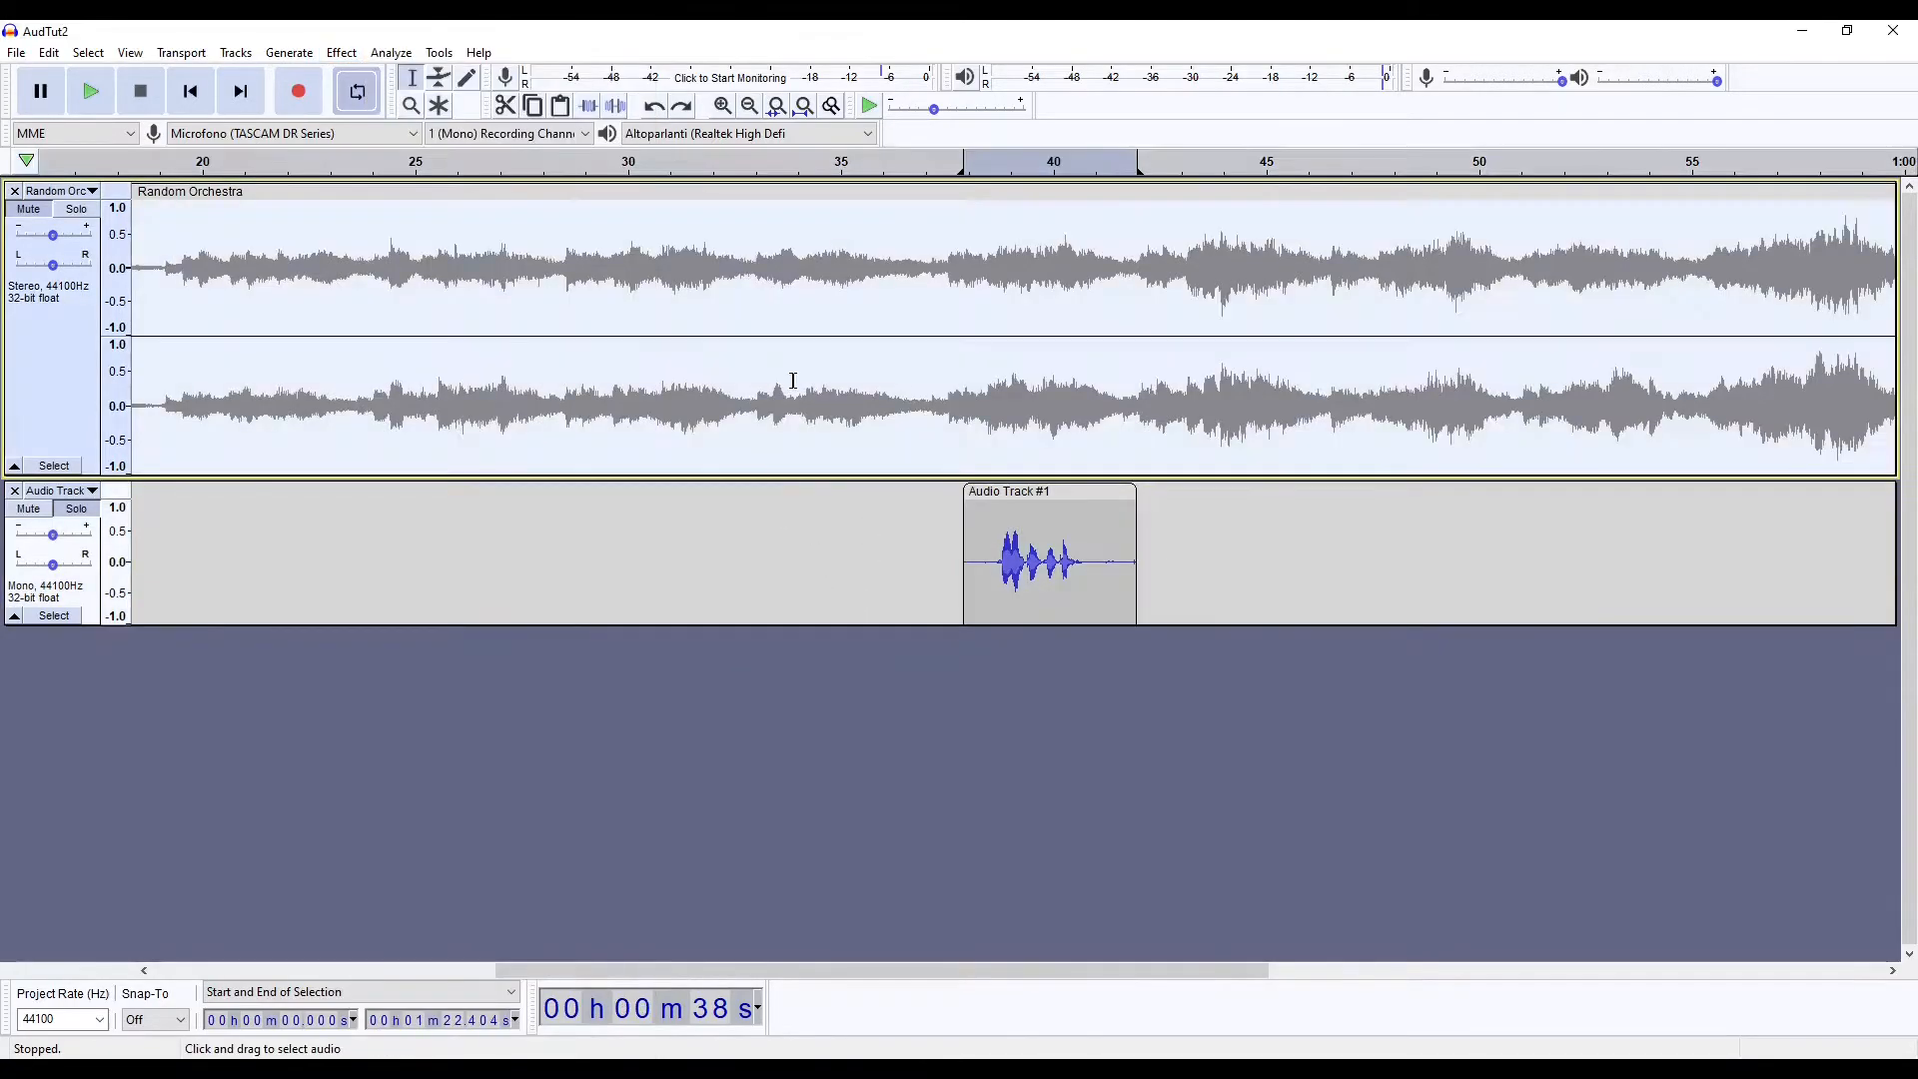
{"action": "left_click", "coordinate": [76, 209]}
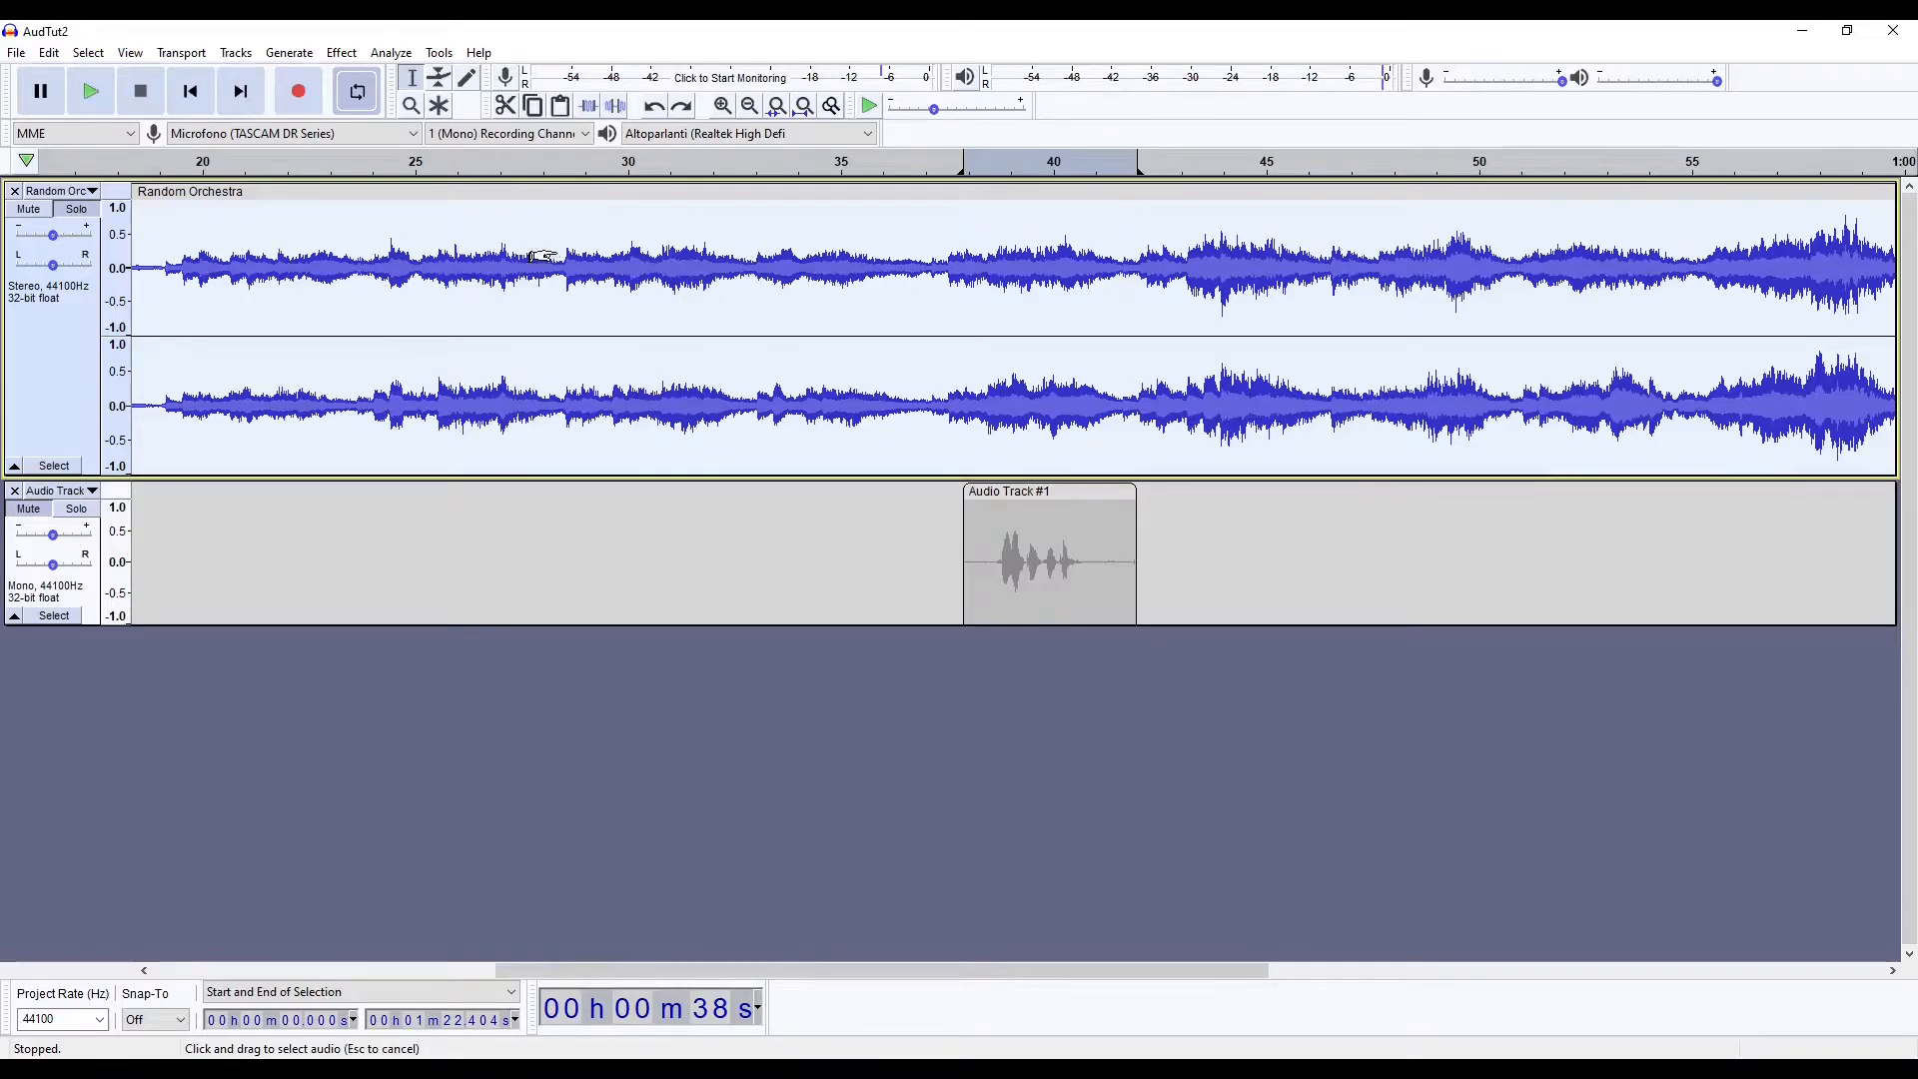
Select the orchestra passage from about 28.1 to 33.0 s as a trial section for an effect
{"action": "left_click_drag", "start_coordinate": [548, 290], "coordinate": [755, 308]}
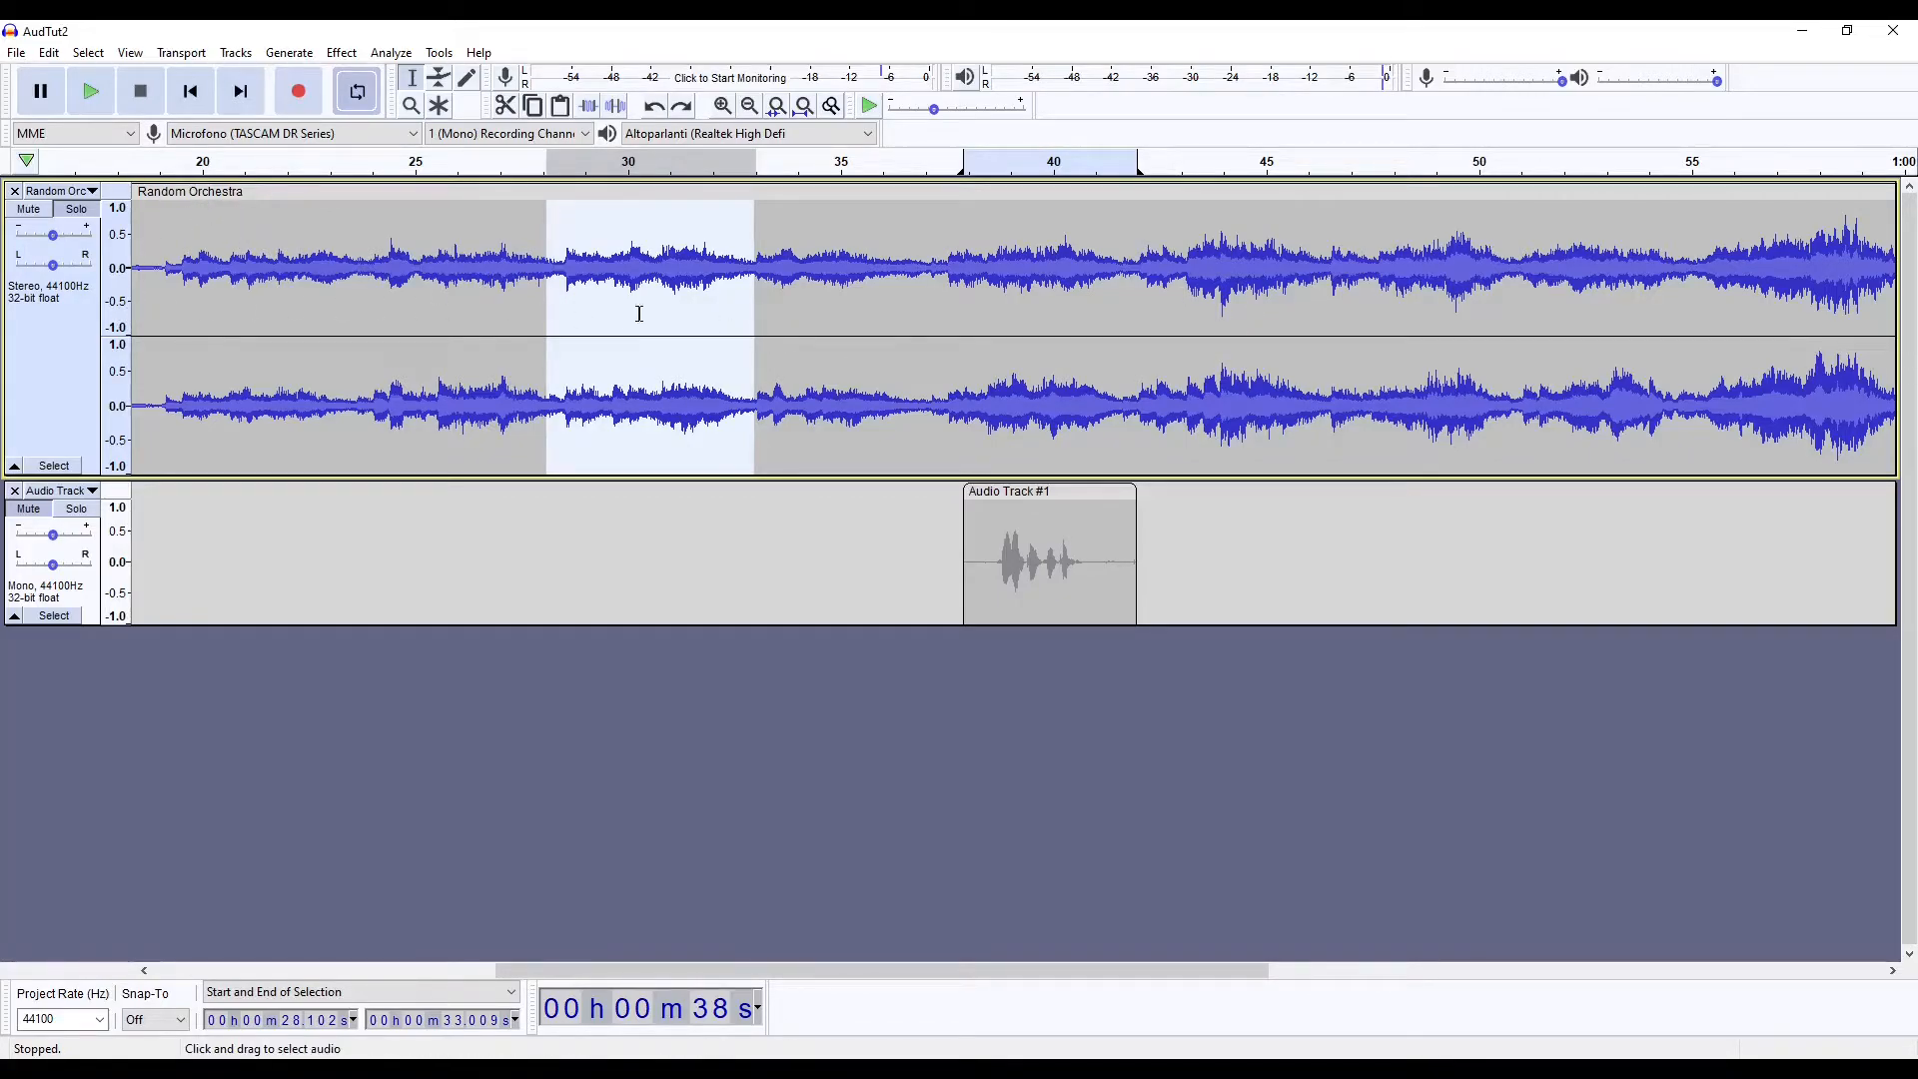
{"action": "left_click", "coordinate": [342, 52]}
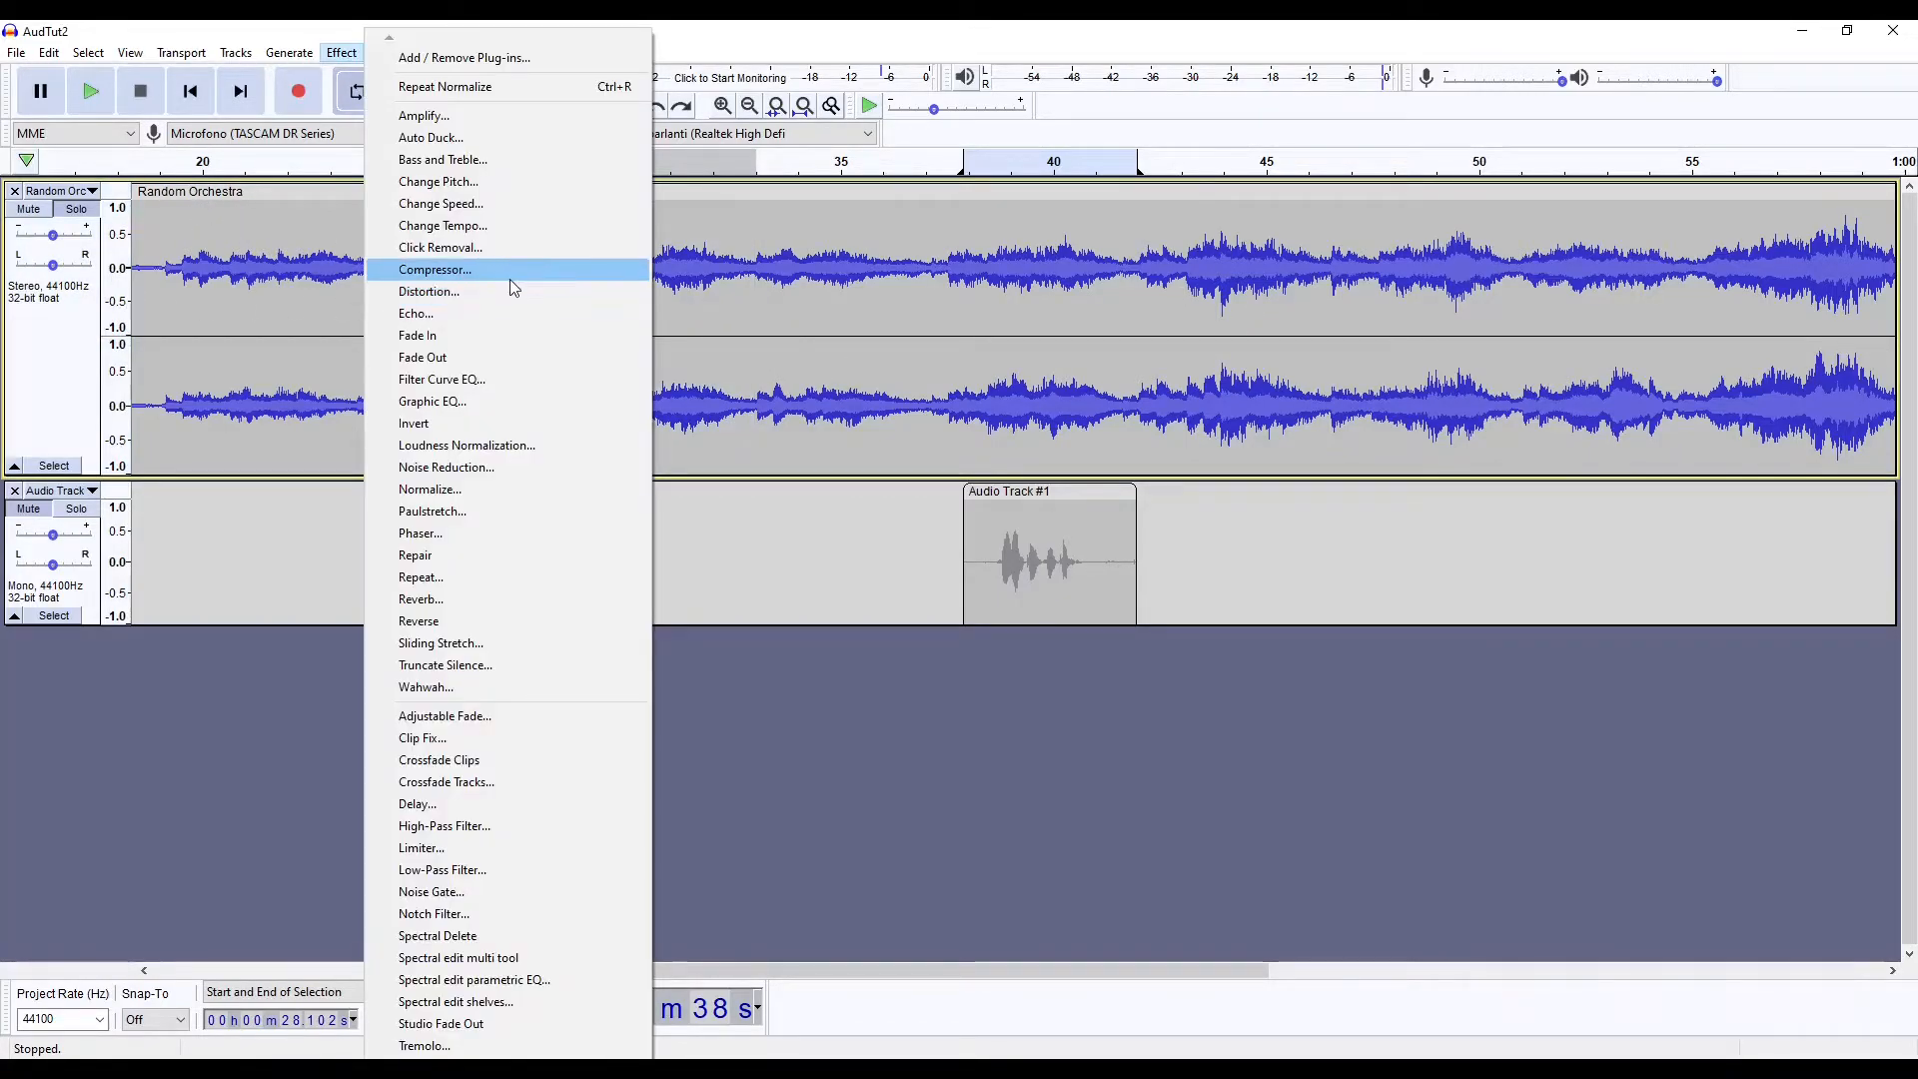
{"action": "left_click", "coordinate": [471, 534]}
Apply the Phaser to the whole orchestra track with 2 stages, LFO frequency 0.4 Hz and depth 100, and listen to the result
{"action": "left_click", "coordinate": [341, 52]}
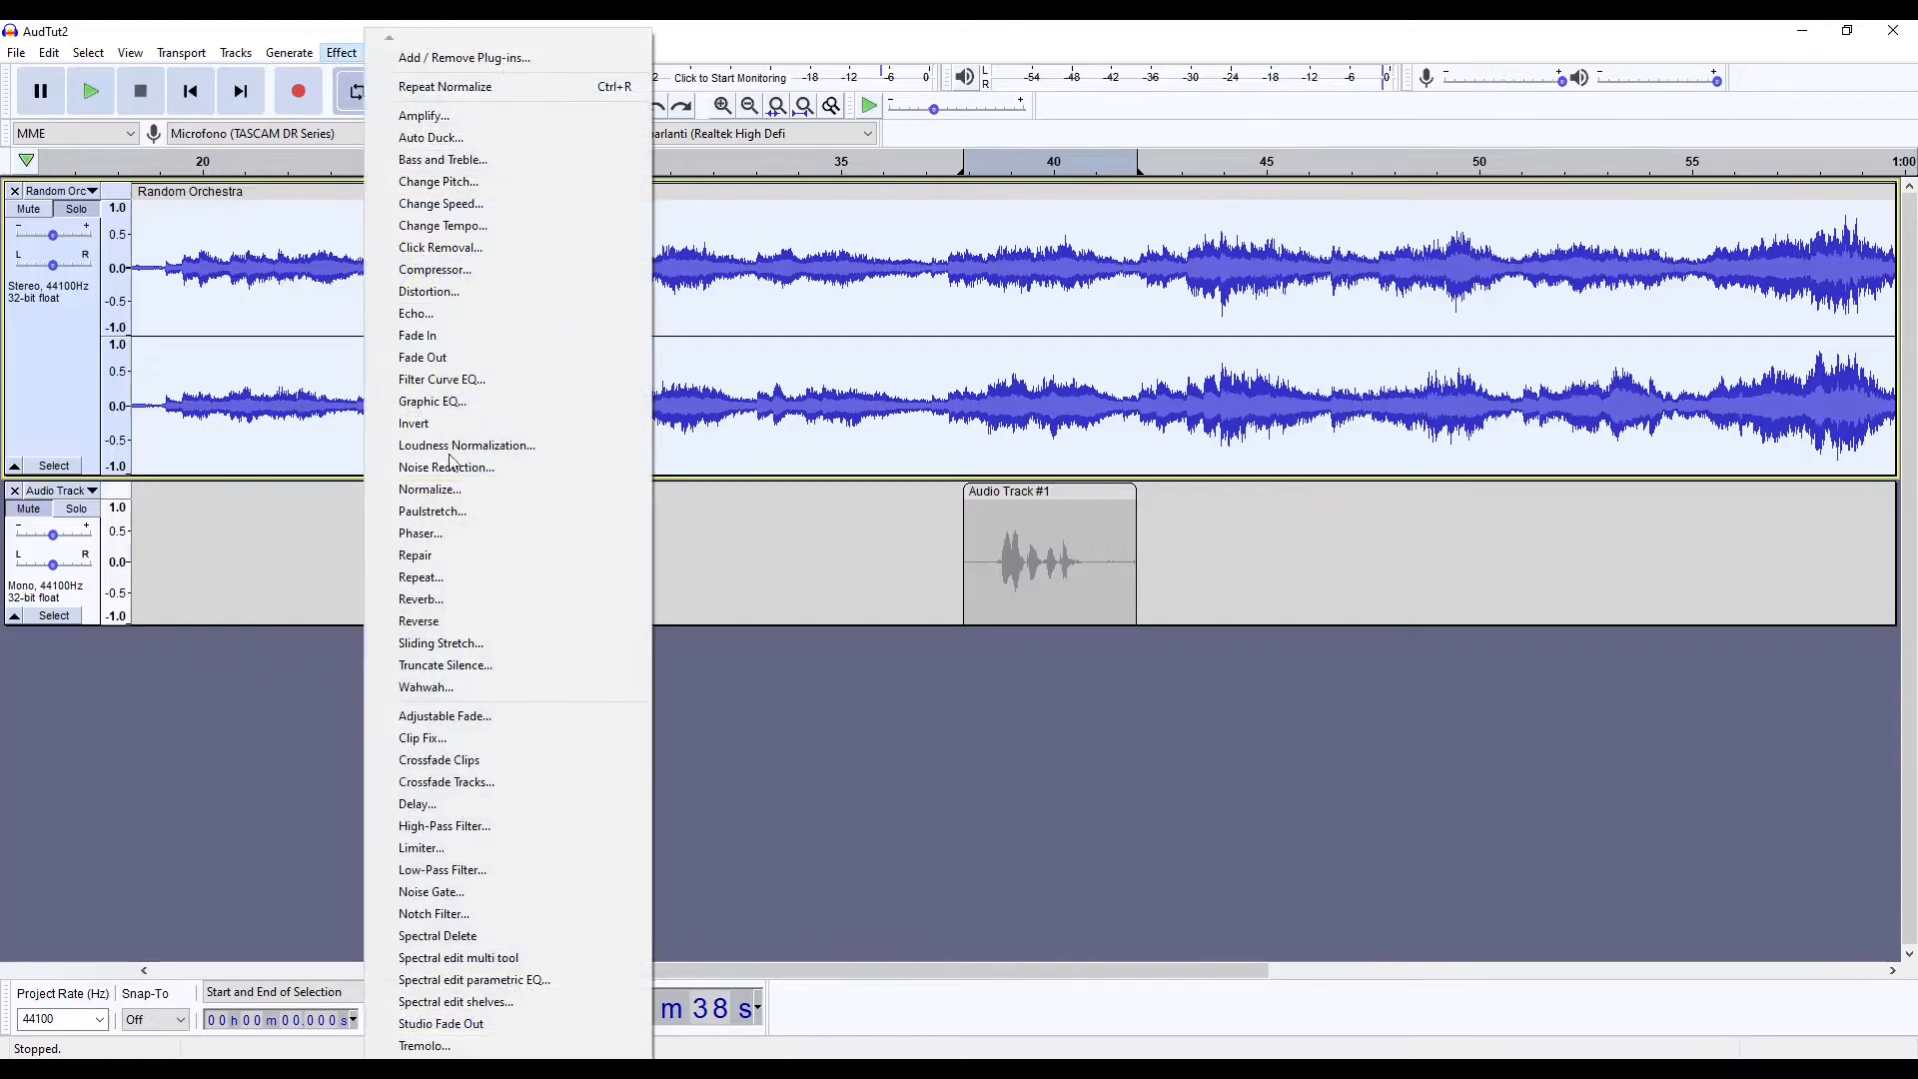
{"action": "left_click", "coordinate": [470, 536]}
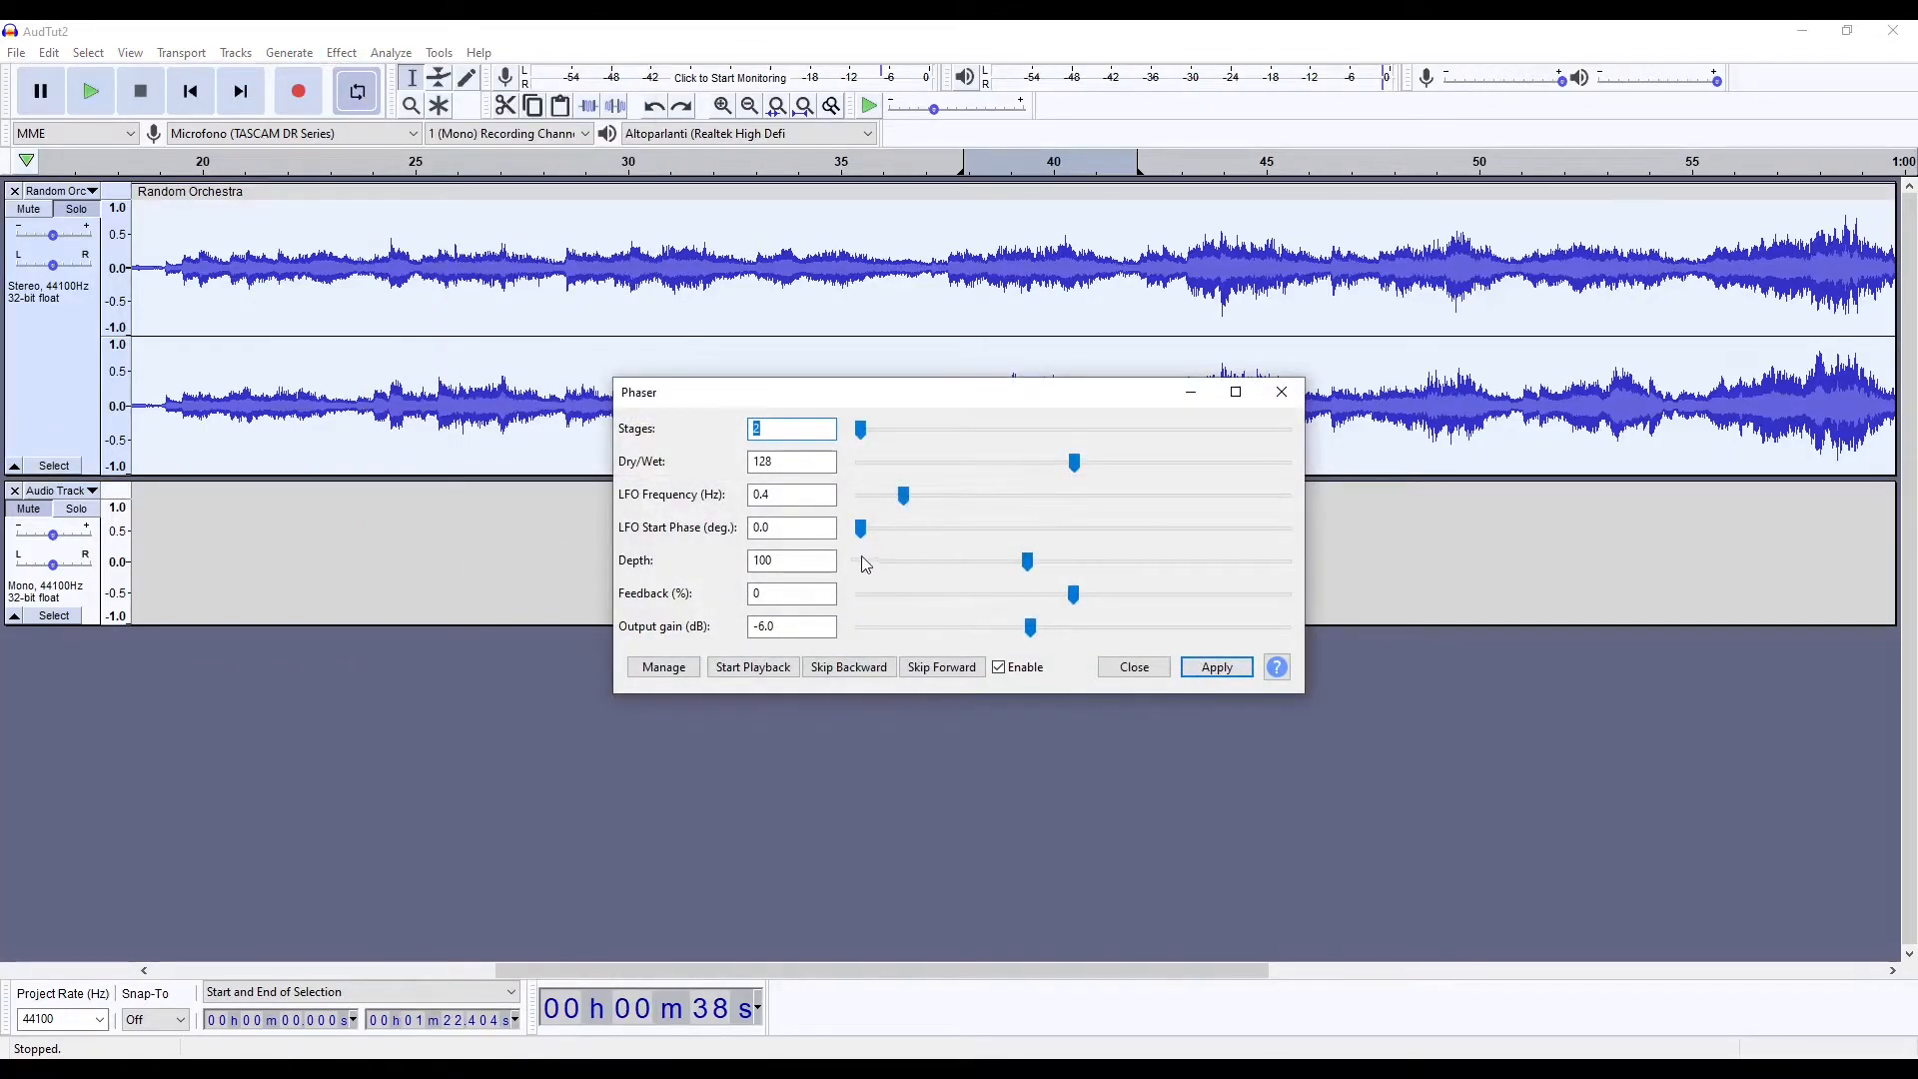
{"action": "left_click", "coordinate": [1237, 667]}
{"action": "left_click", "coordinate": [519, 165]}
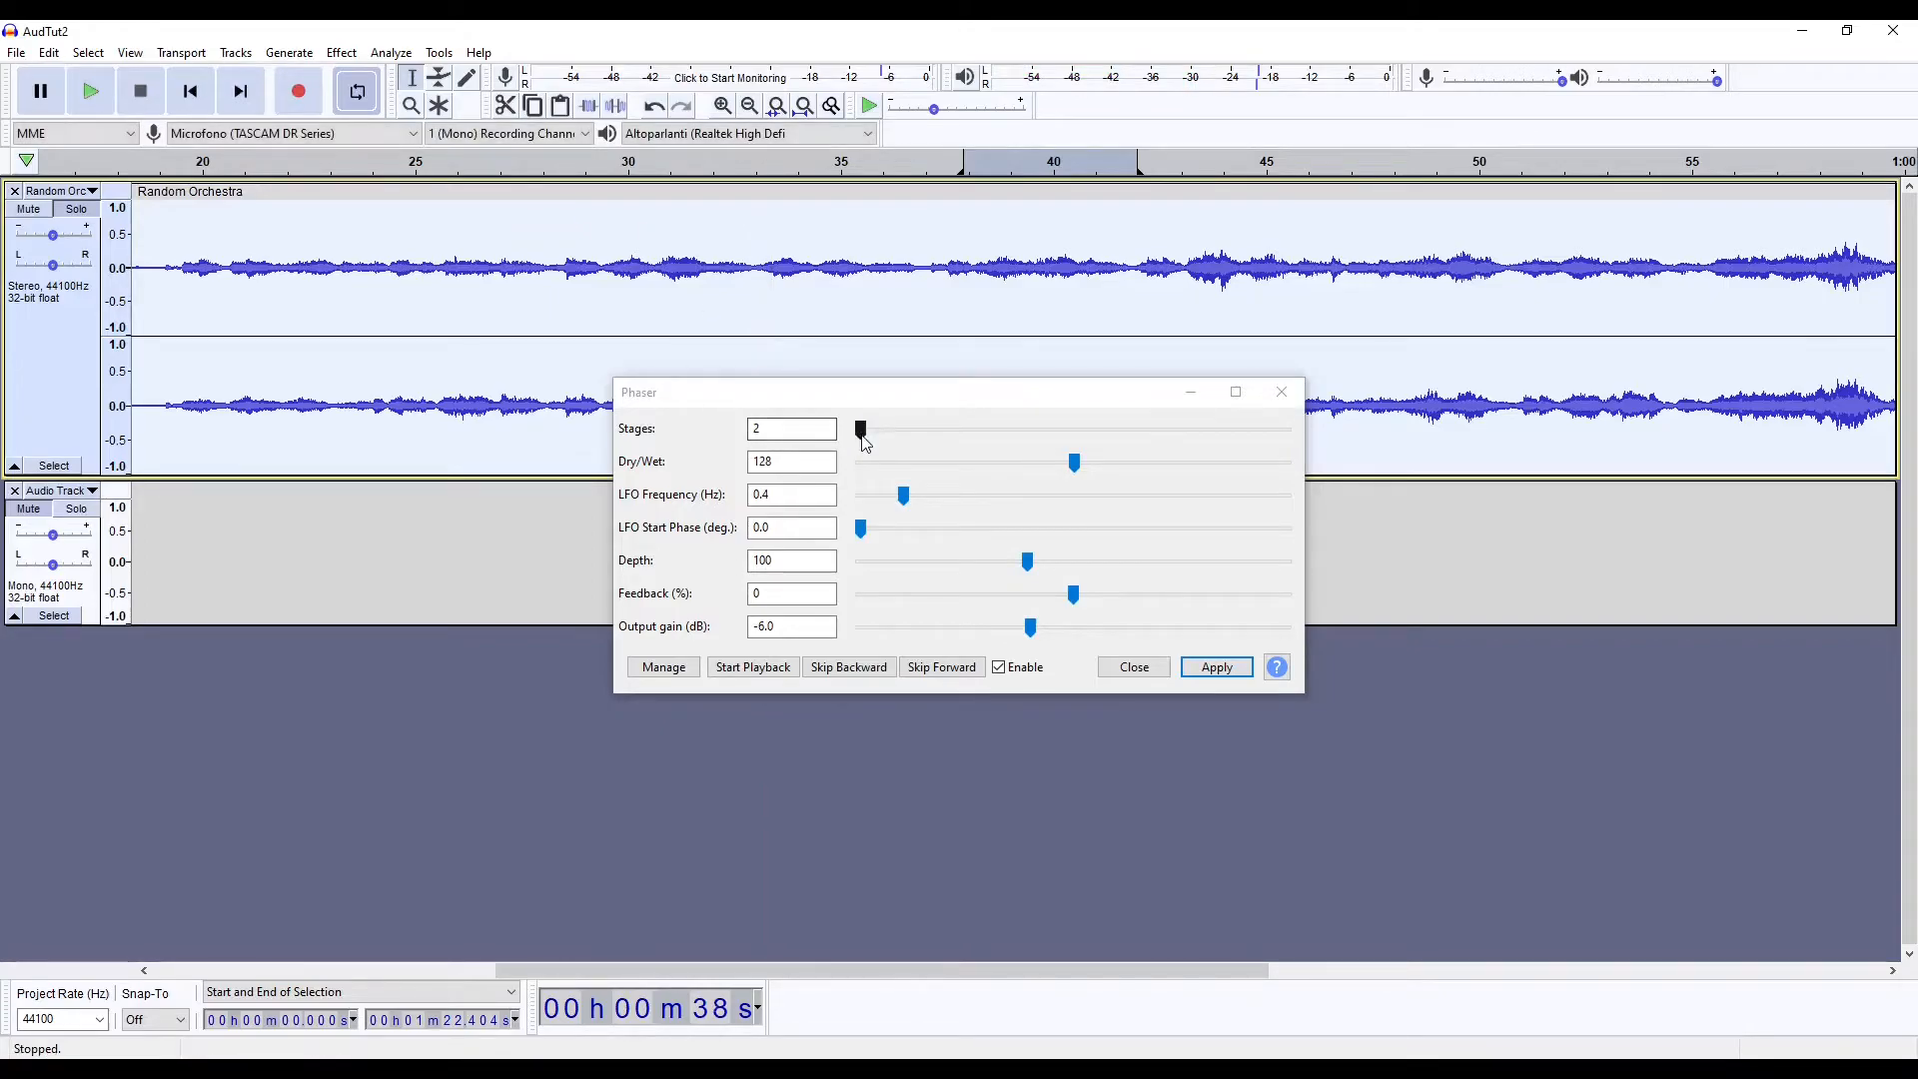
Apply the Phaser again with 8 stages, LFO frequency 3.0 Hz and depth 200, and undo the phasing on the orchestra track
{"action": "left_click_drag", "start_coordinate": [861, 433], "coordinate": [981, 437]}
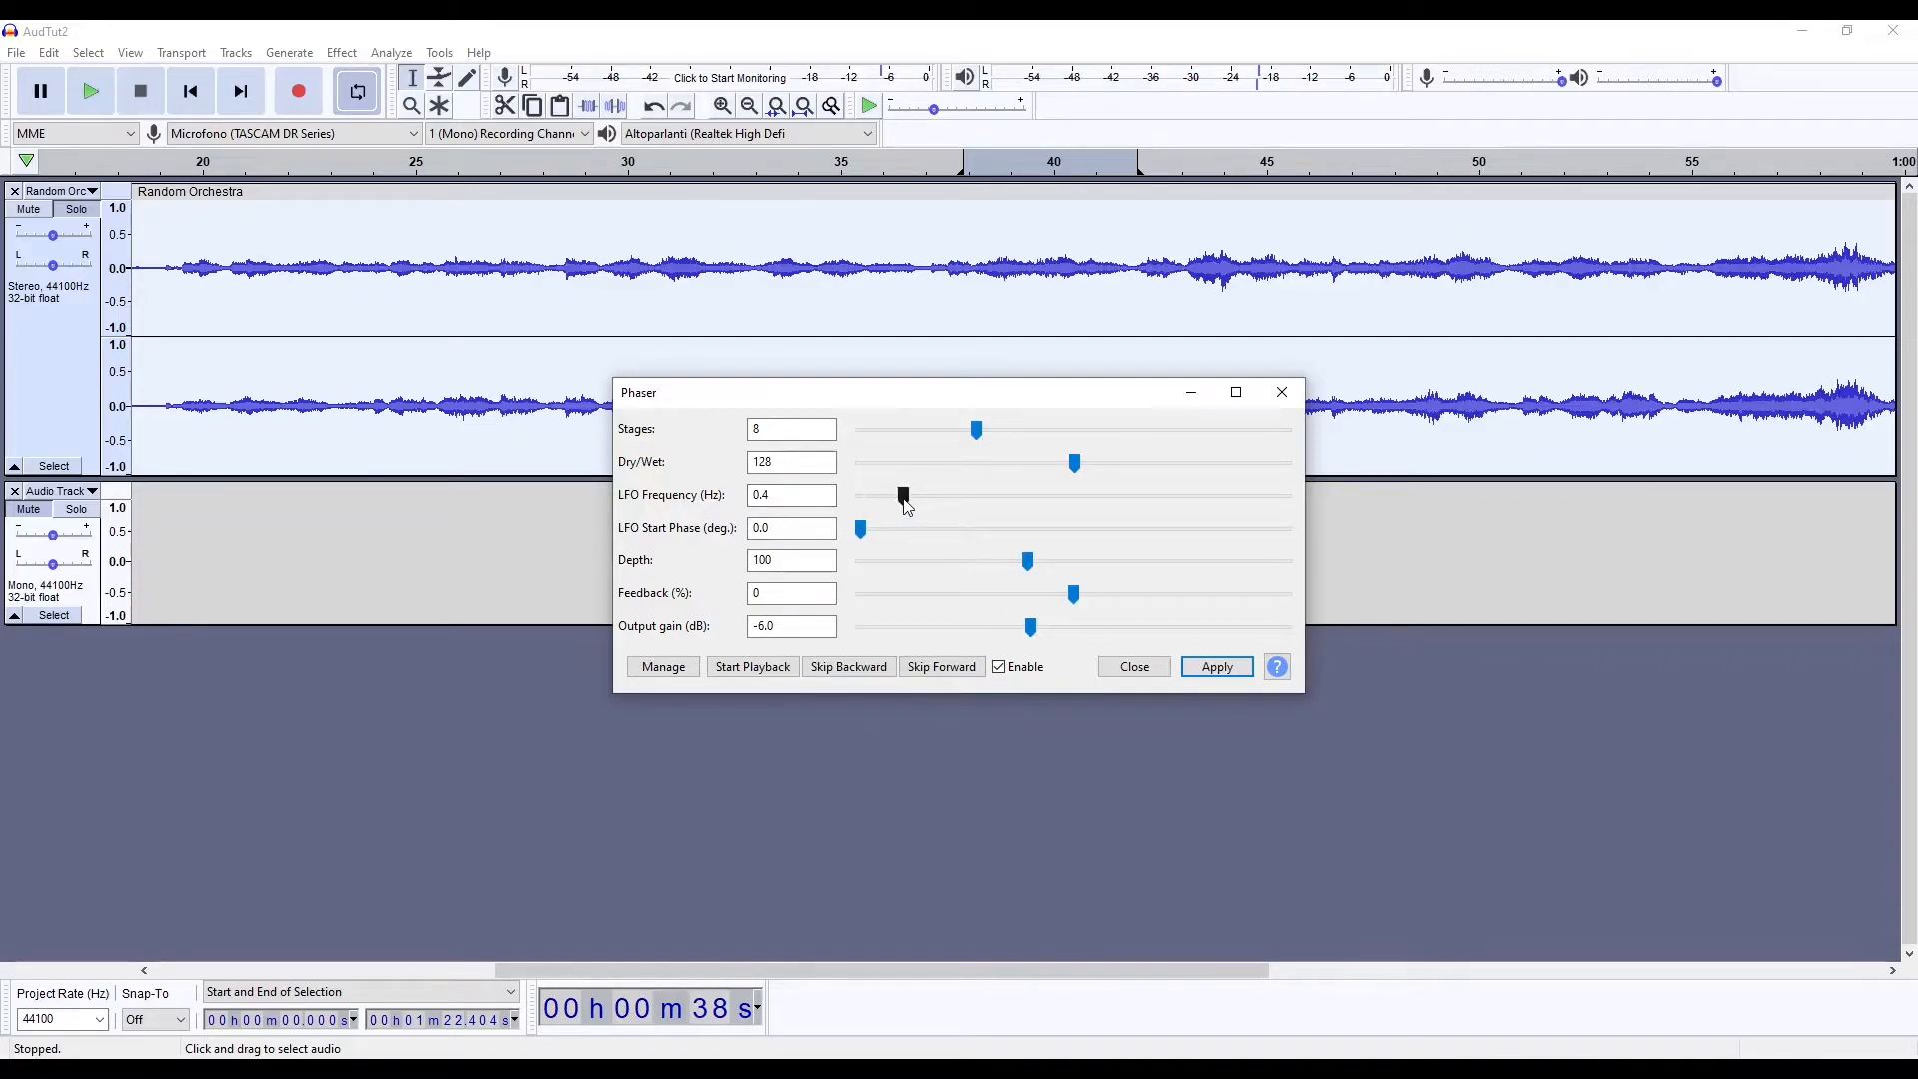
{"action": "left_click_drag", "start_coordinate": [905, 498], "coordinate": [1180, 499]}
{"action": "left_click_drag", "start_coordinate": [1027, 561], "coordinate": [1201, 566]}
{"action": "left_click", "coordinate": [1231, 670]}
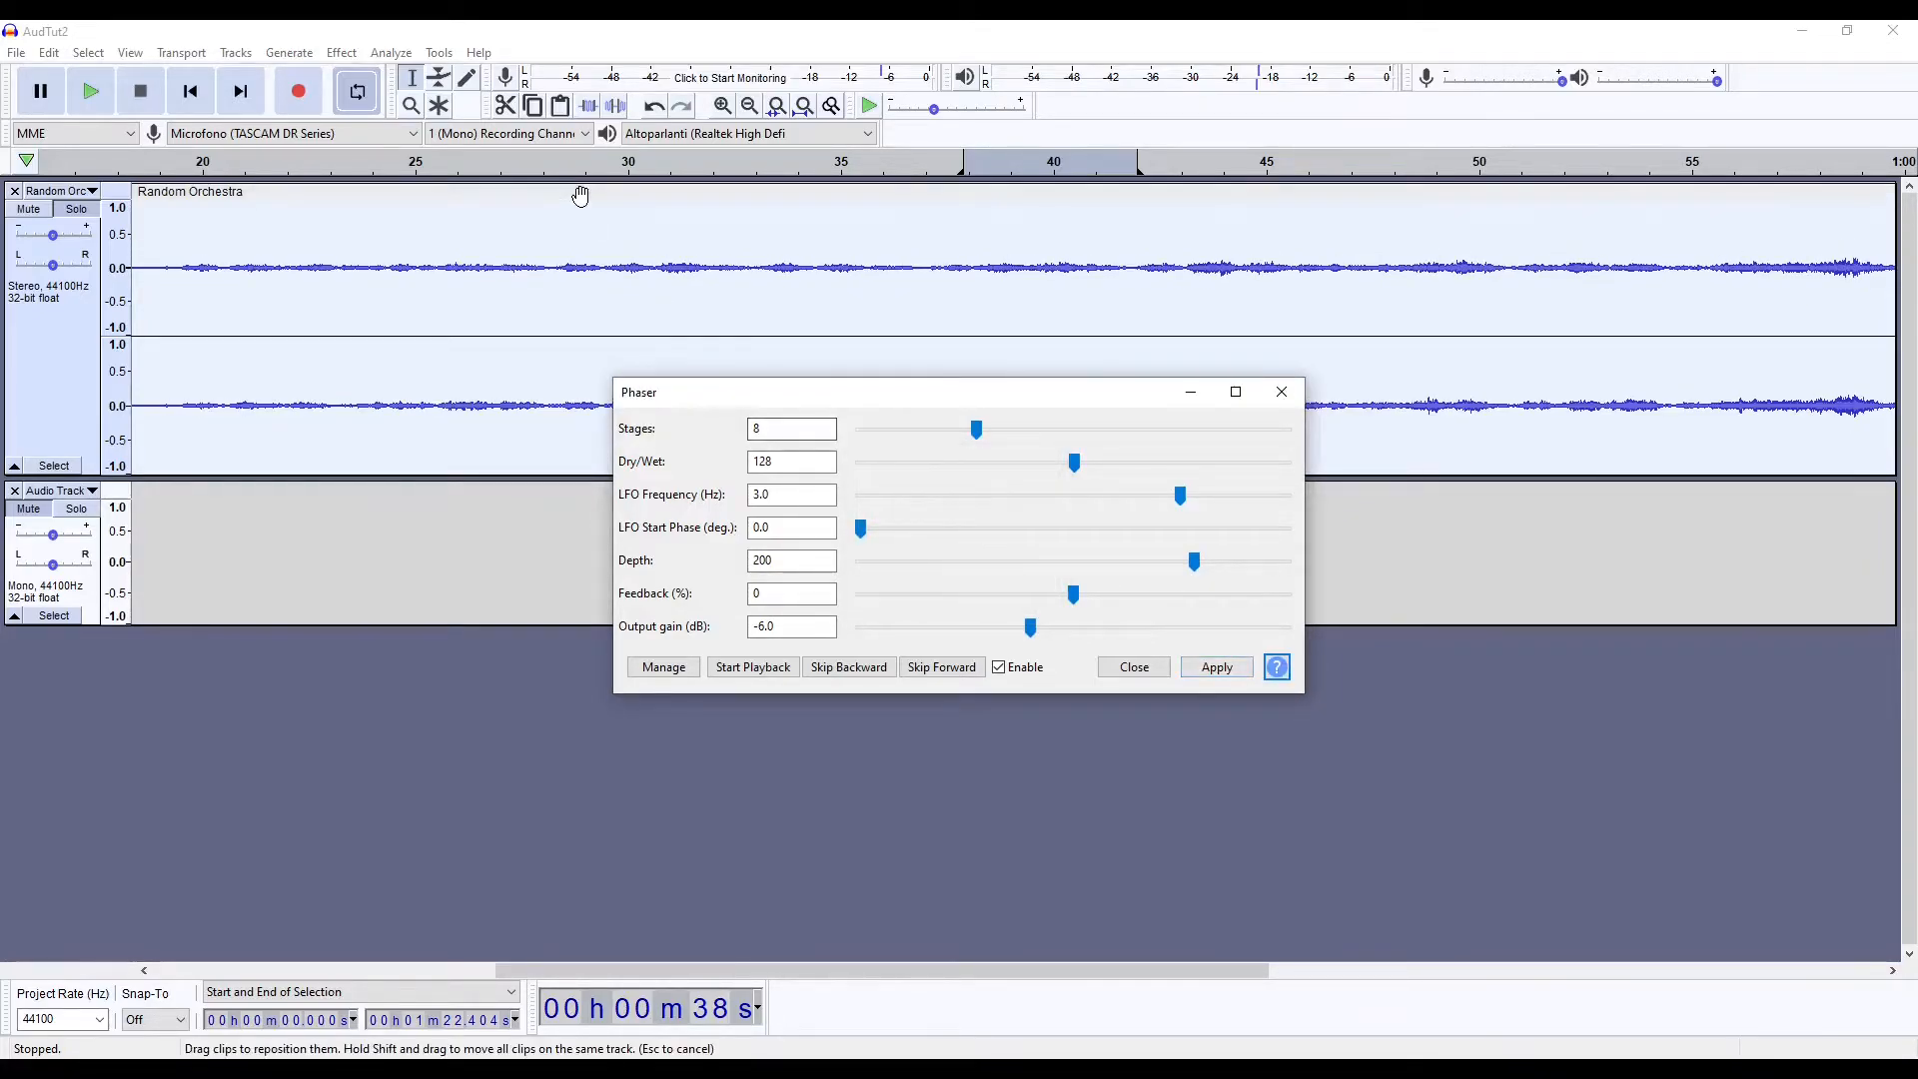
{"action": "left_click", "coordinate": [1164, 675]}
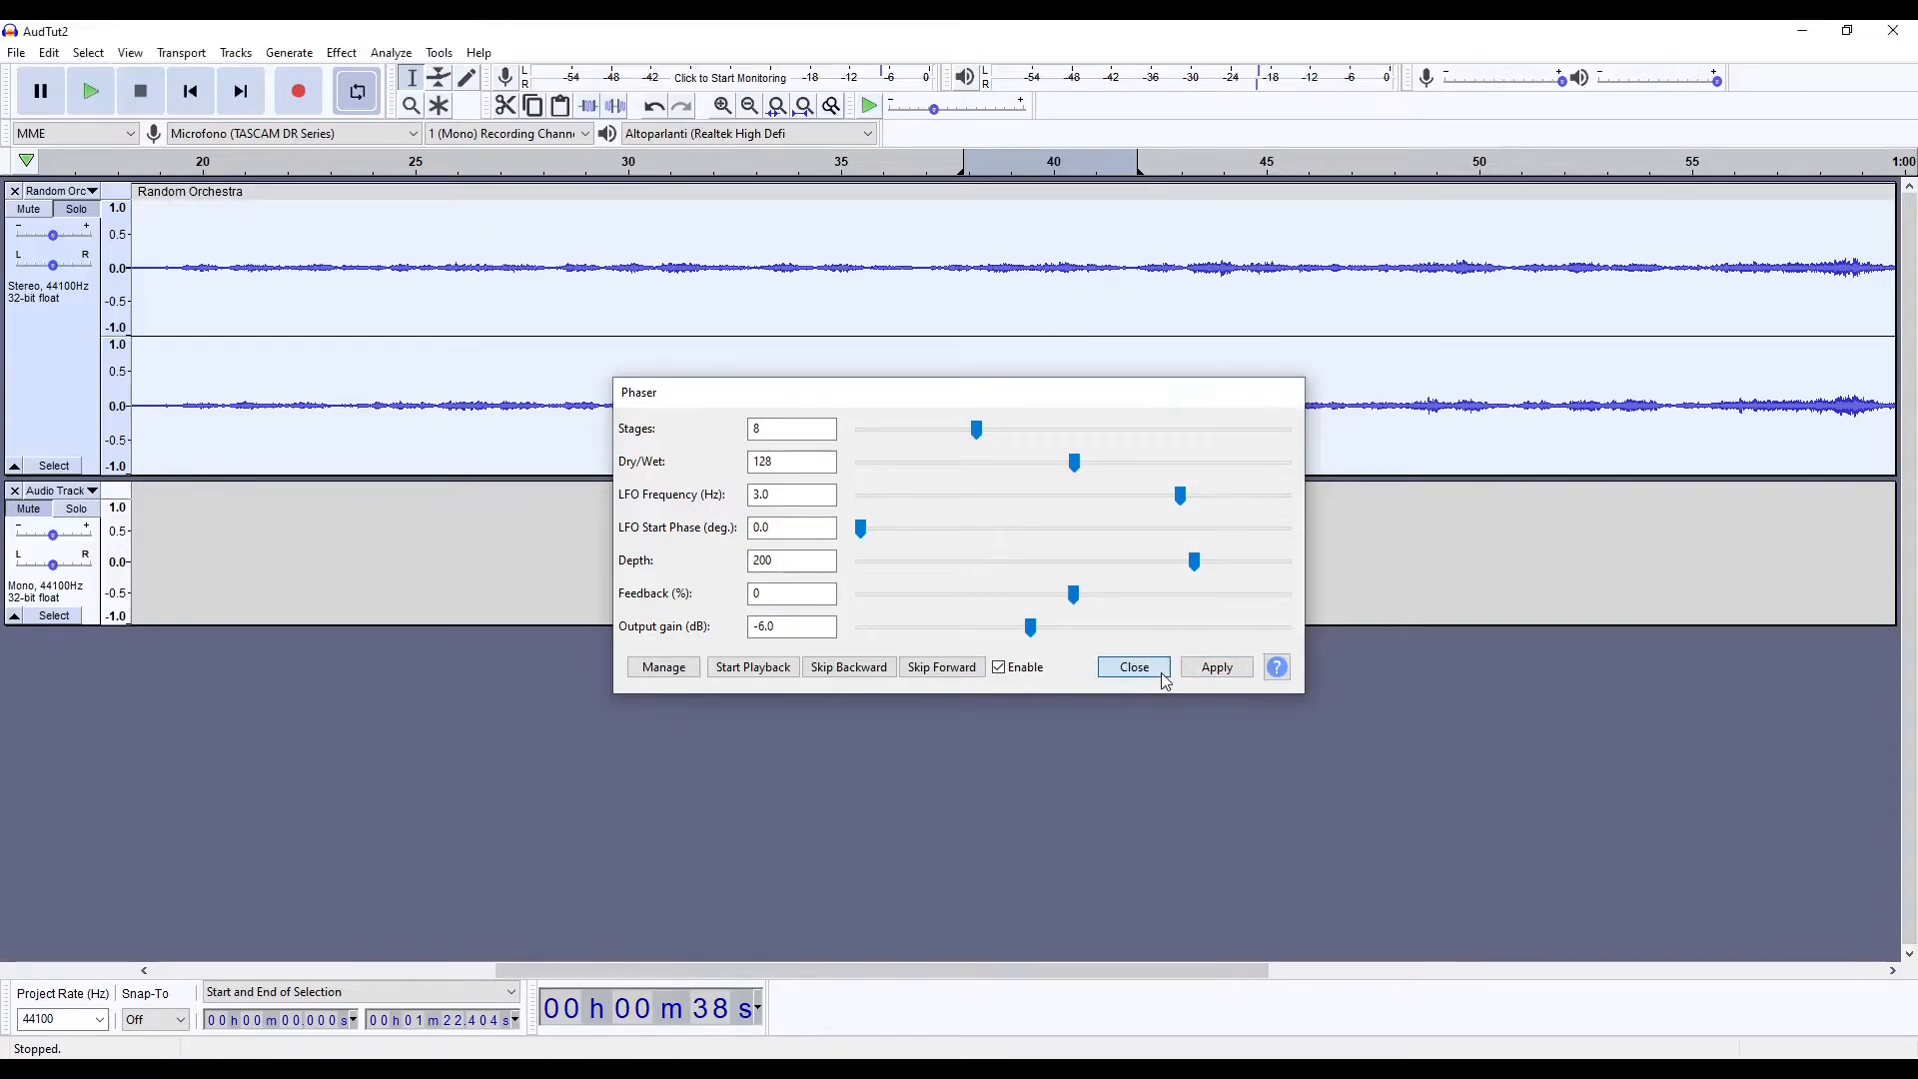
{"action": "key", "text": "ctrl+z"}
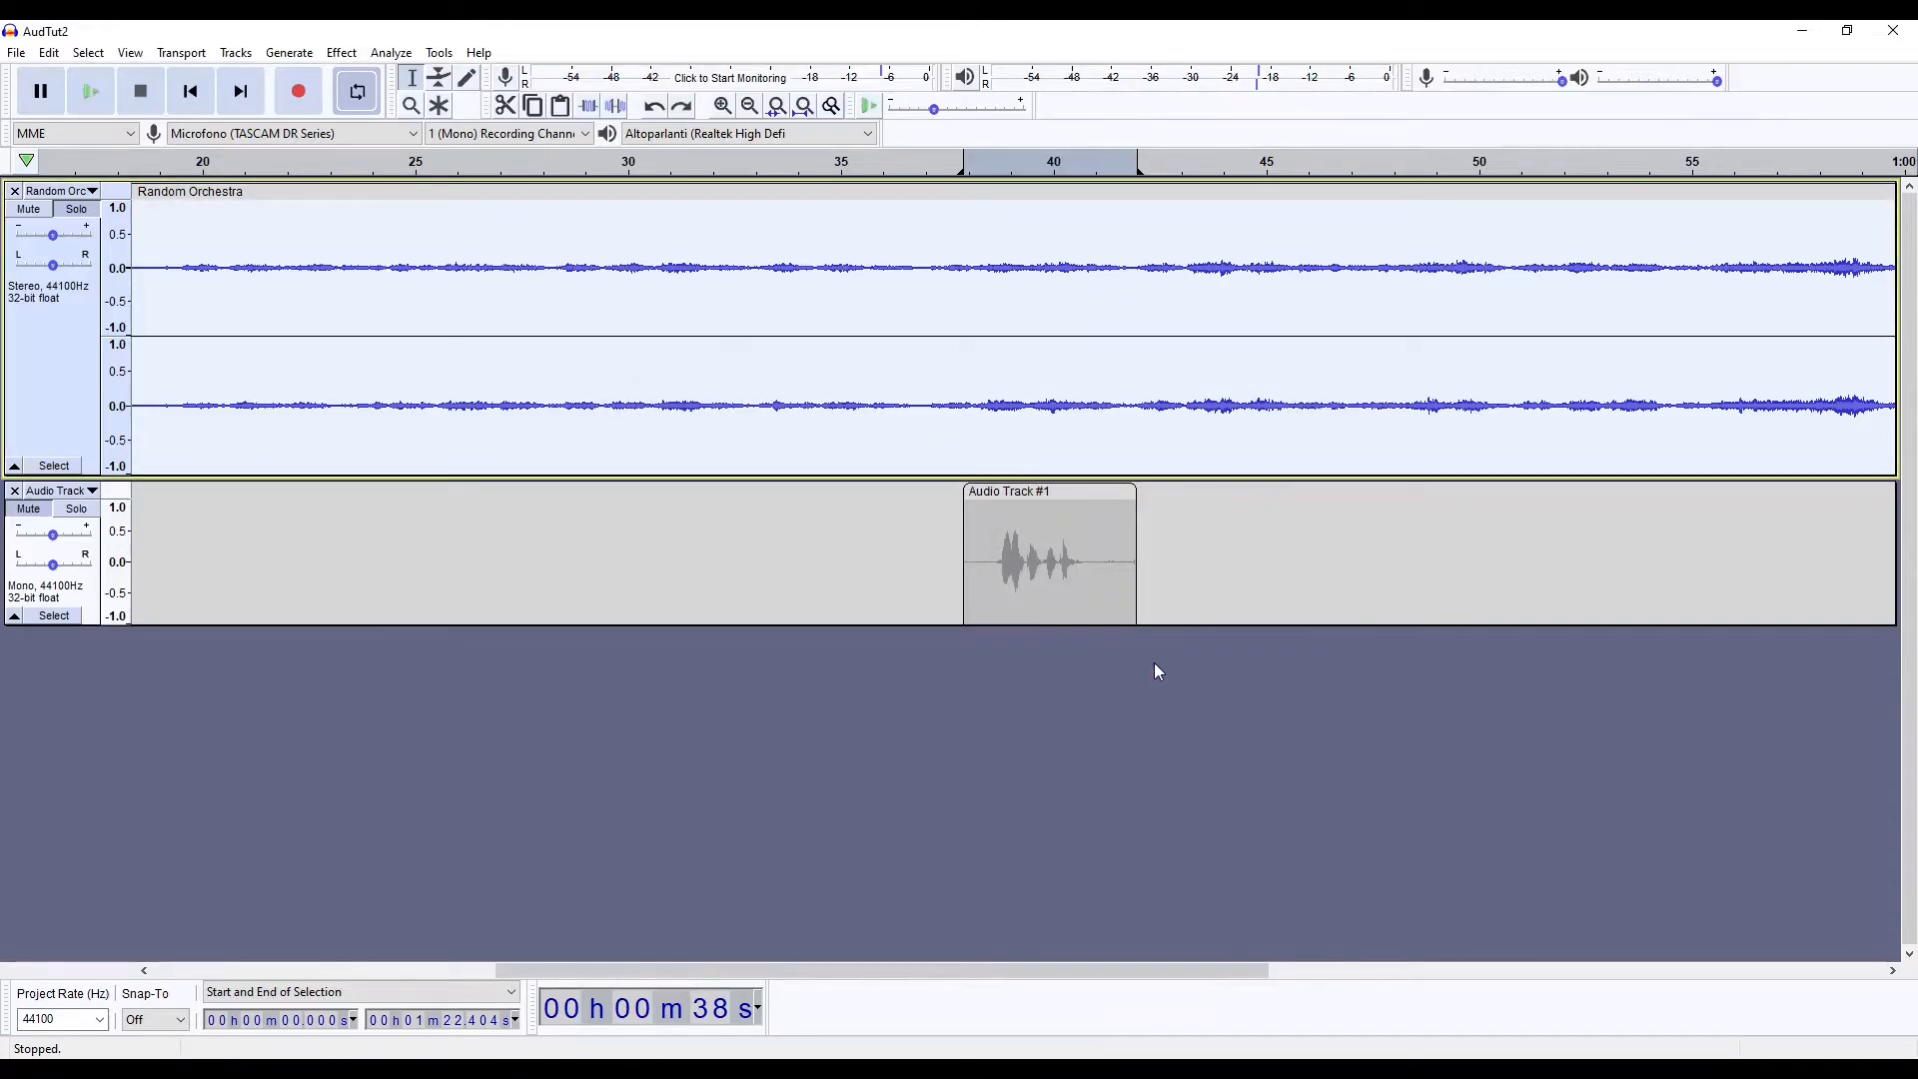
Try the Phaser with 8 stages, 3.0 Hz and depth 200 on the unprocessed orchestra audio, listen from about 26 s, and undo it
{"action": "left_click", "coordinate": [342, 53]}
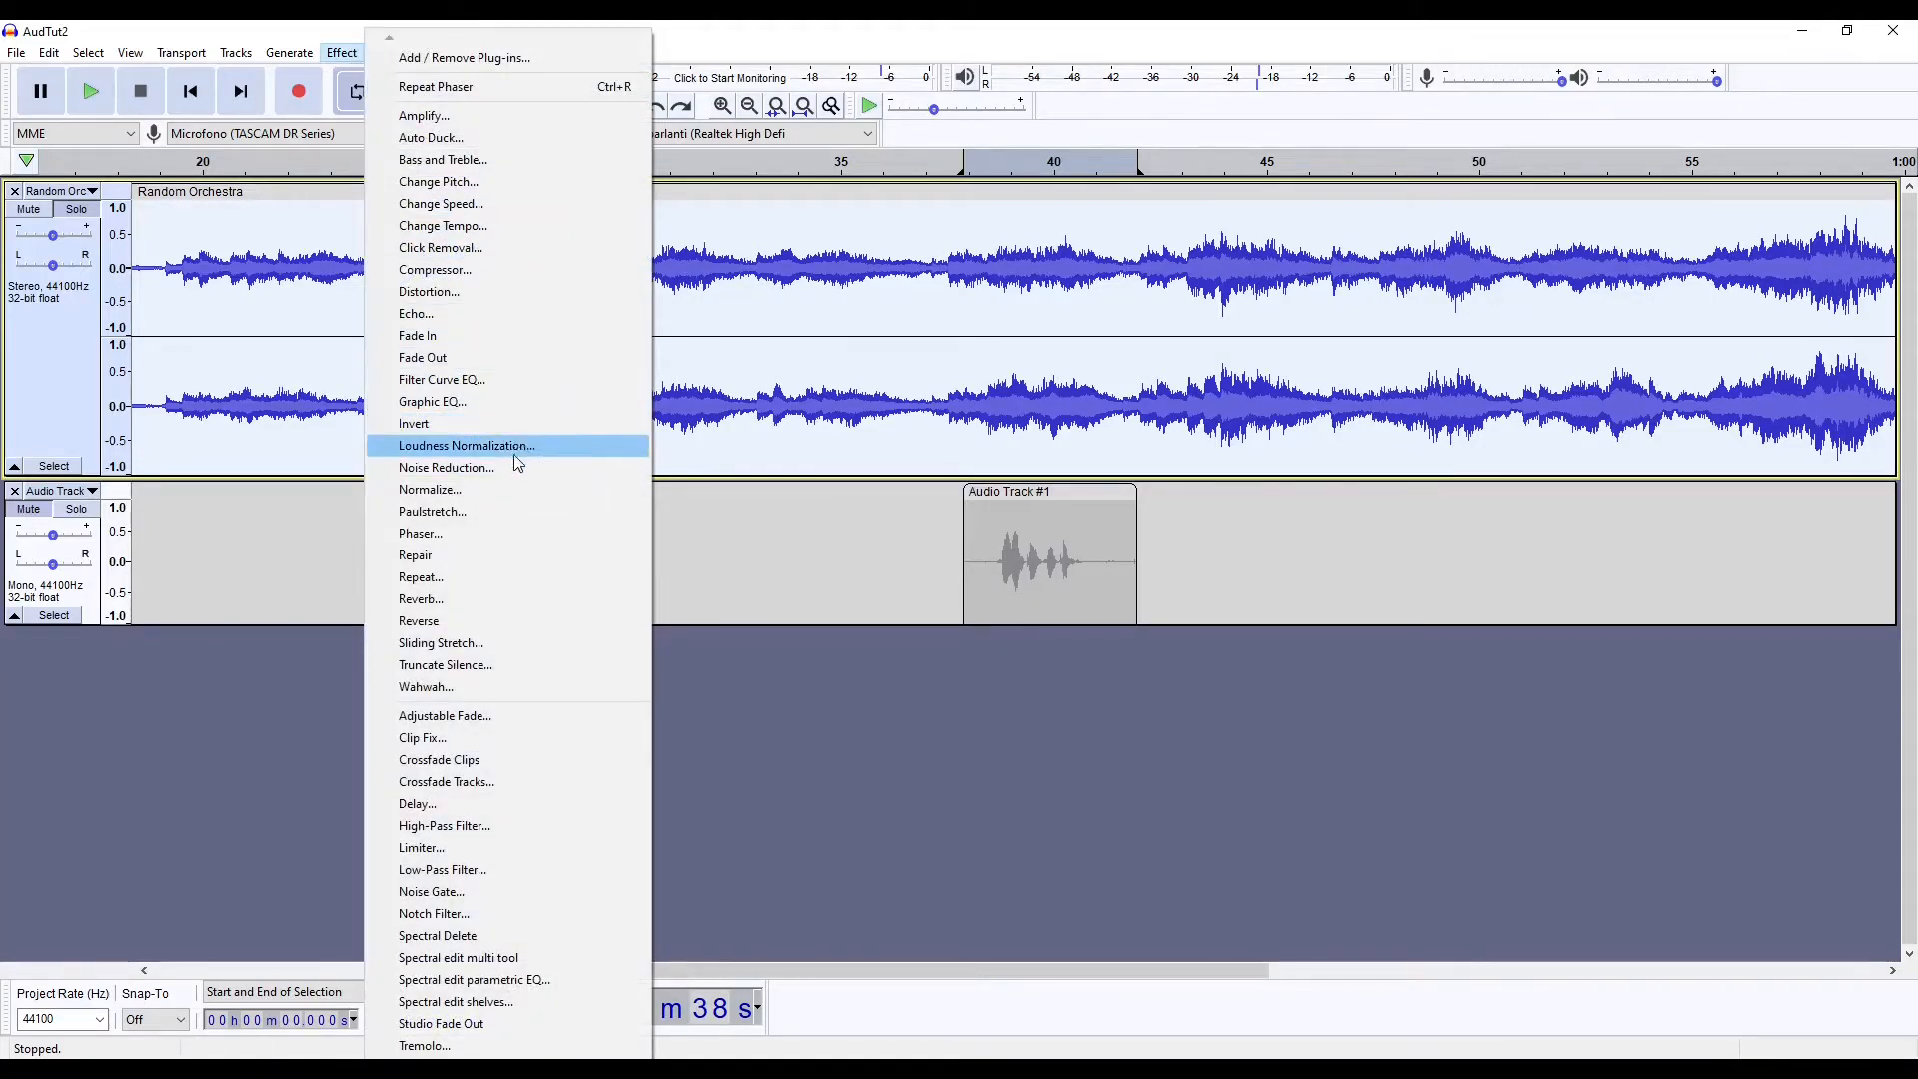
{"action": "left_click", "coordinate": [514, 534]}
{"action": "left_click", "coordinate": [1219, 667]}
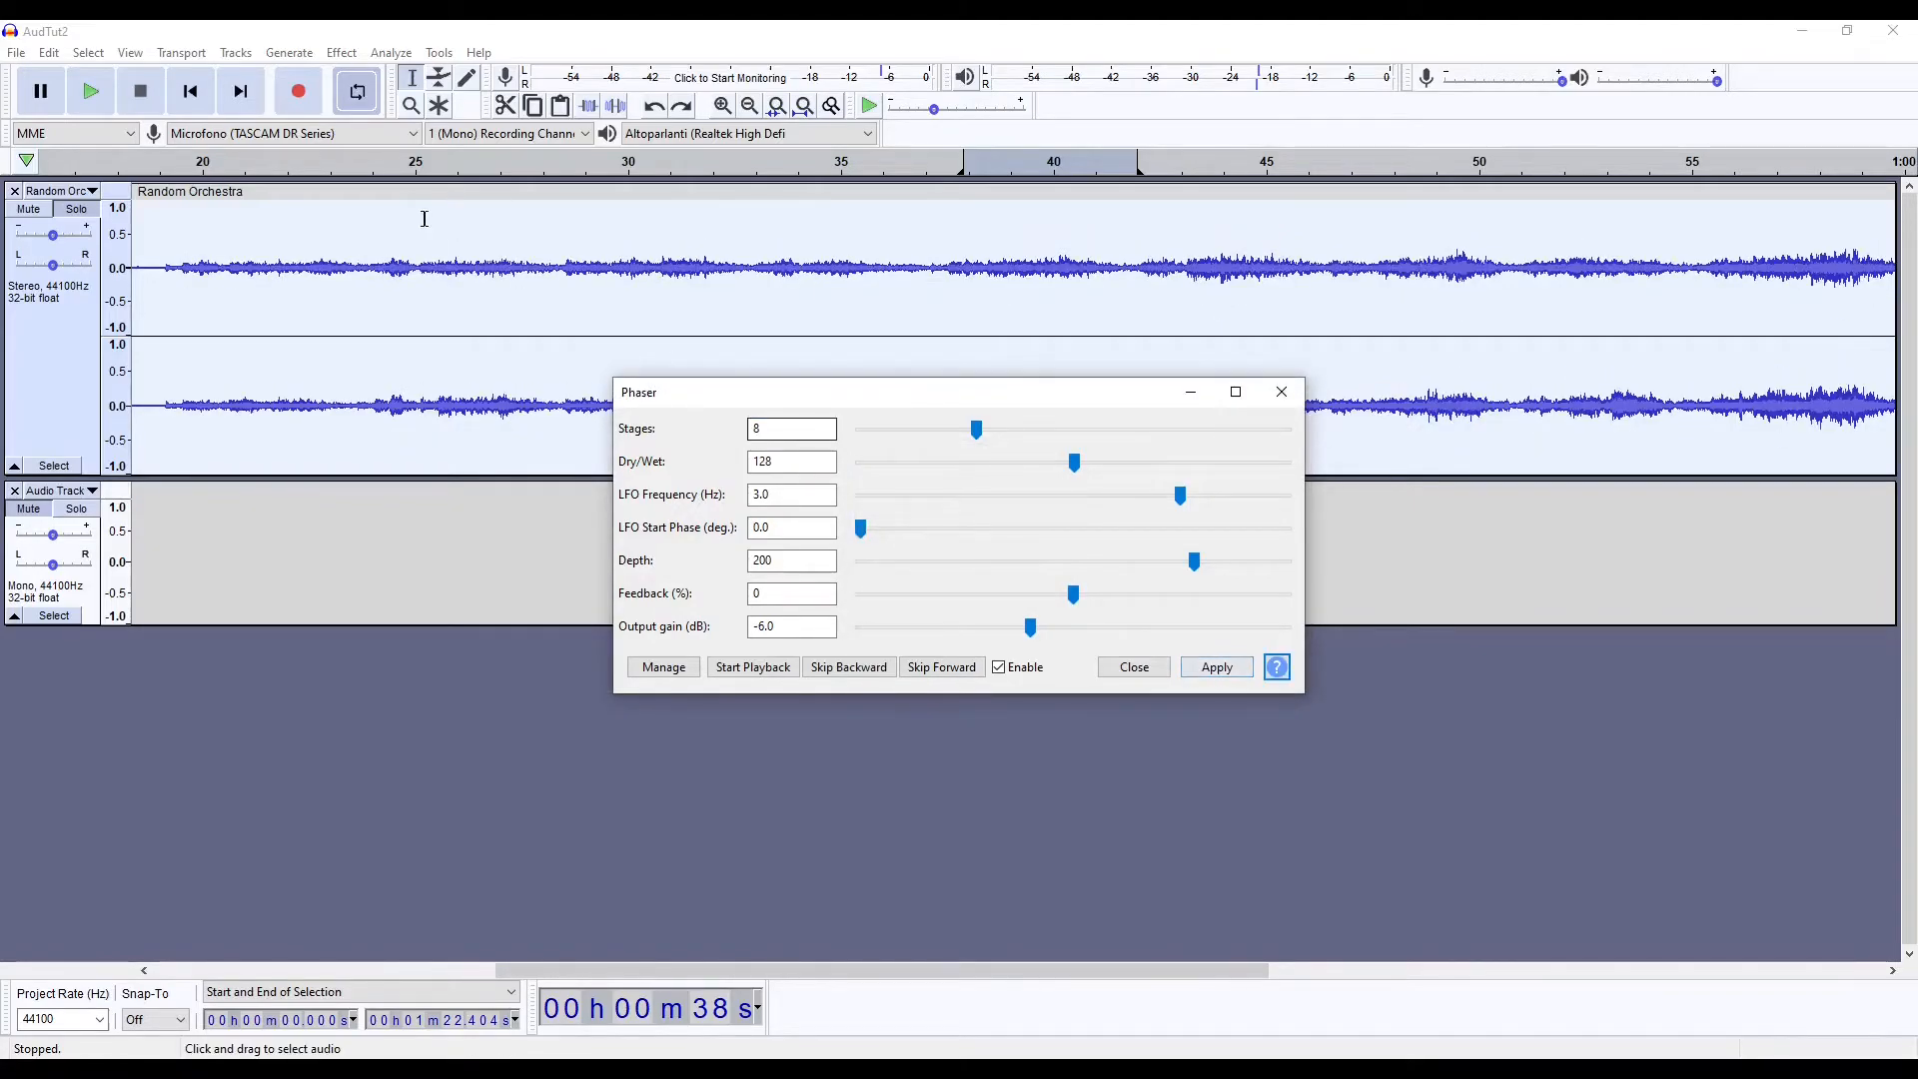
{"action": "left_click", "coordinate": [459, 167]}
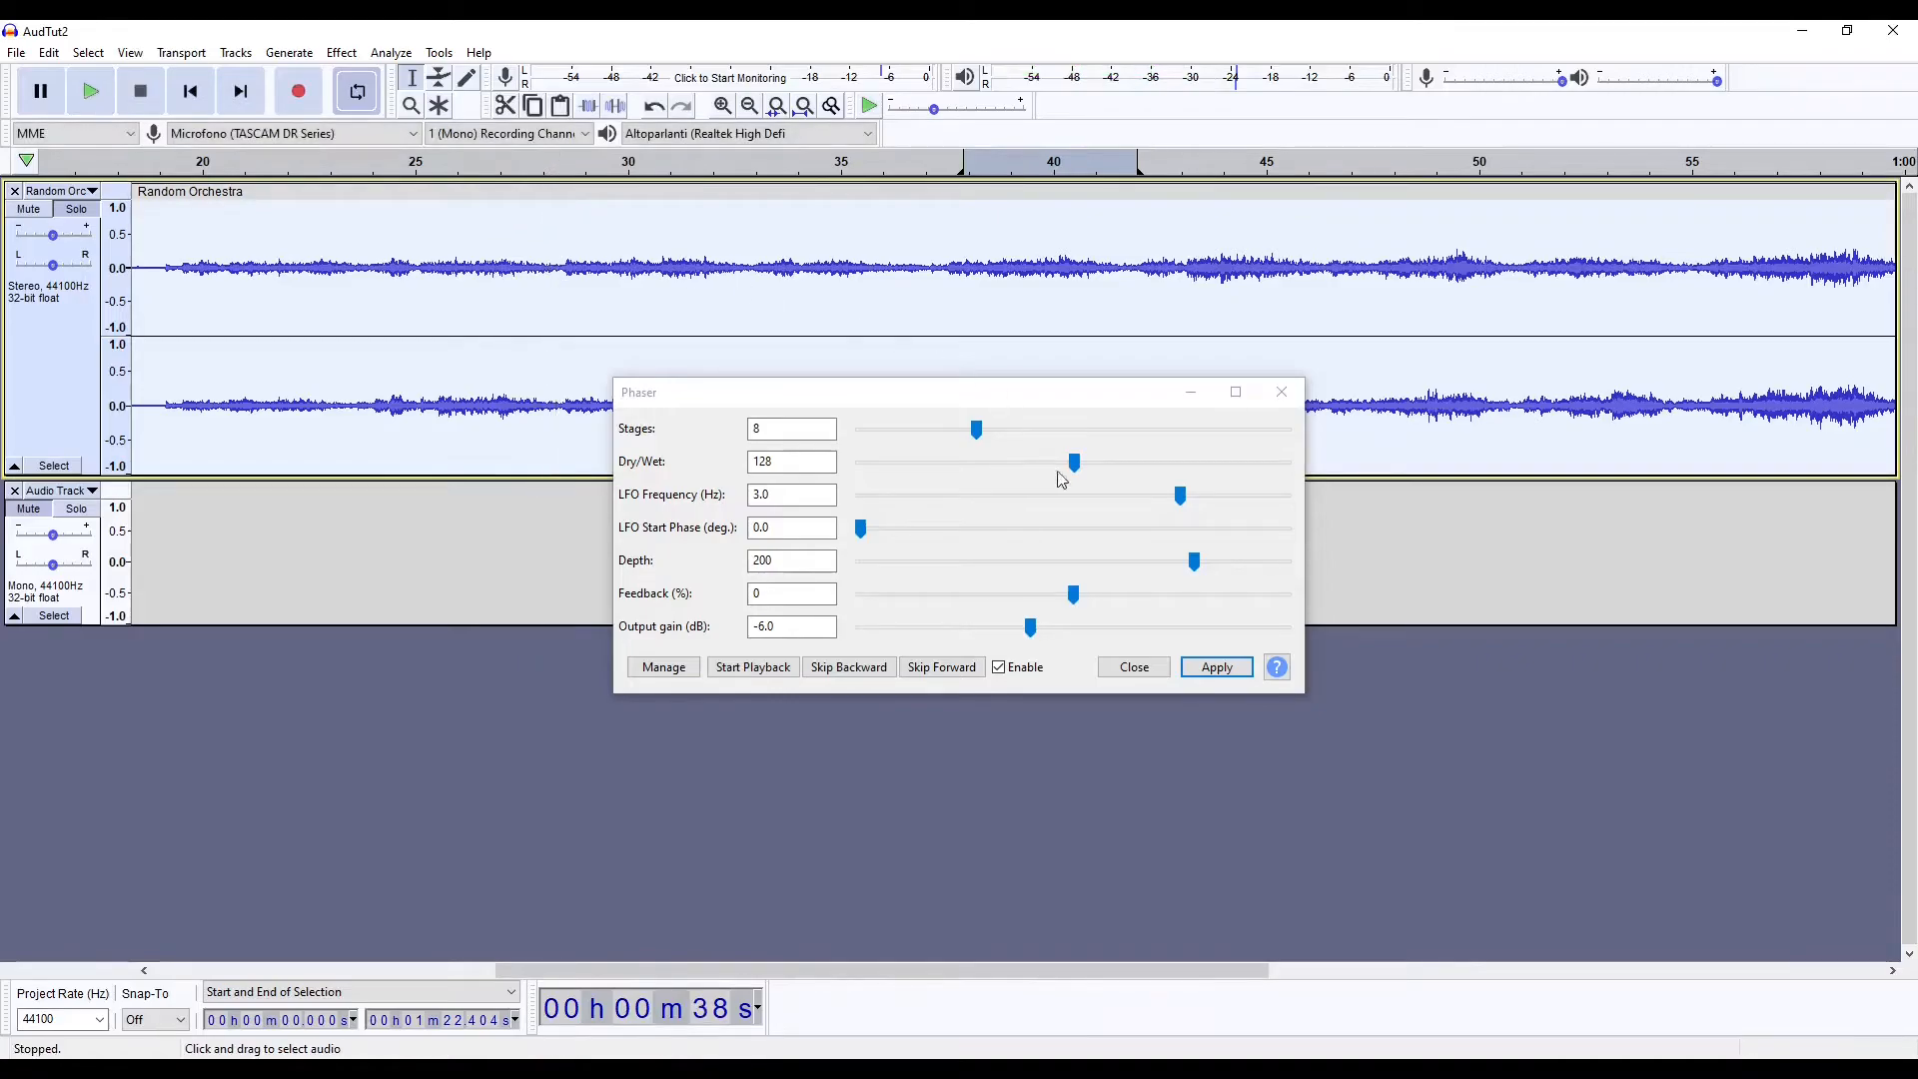
{"action": "left_click", "coordinate": [1159, 669]}
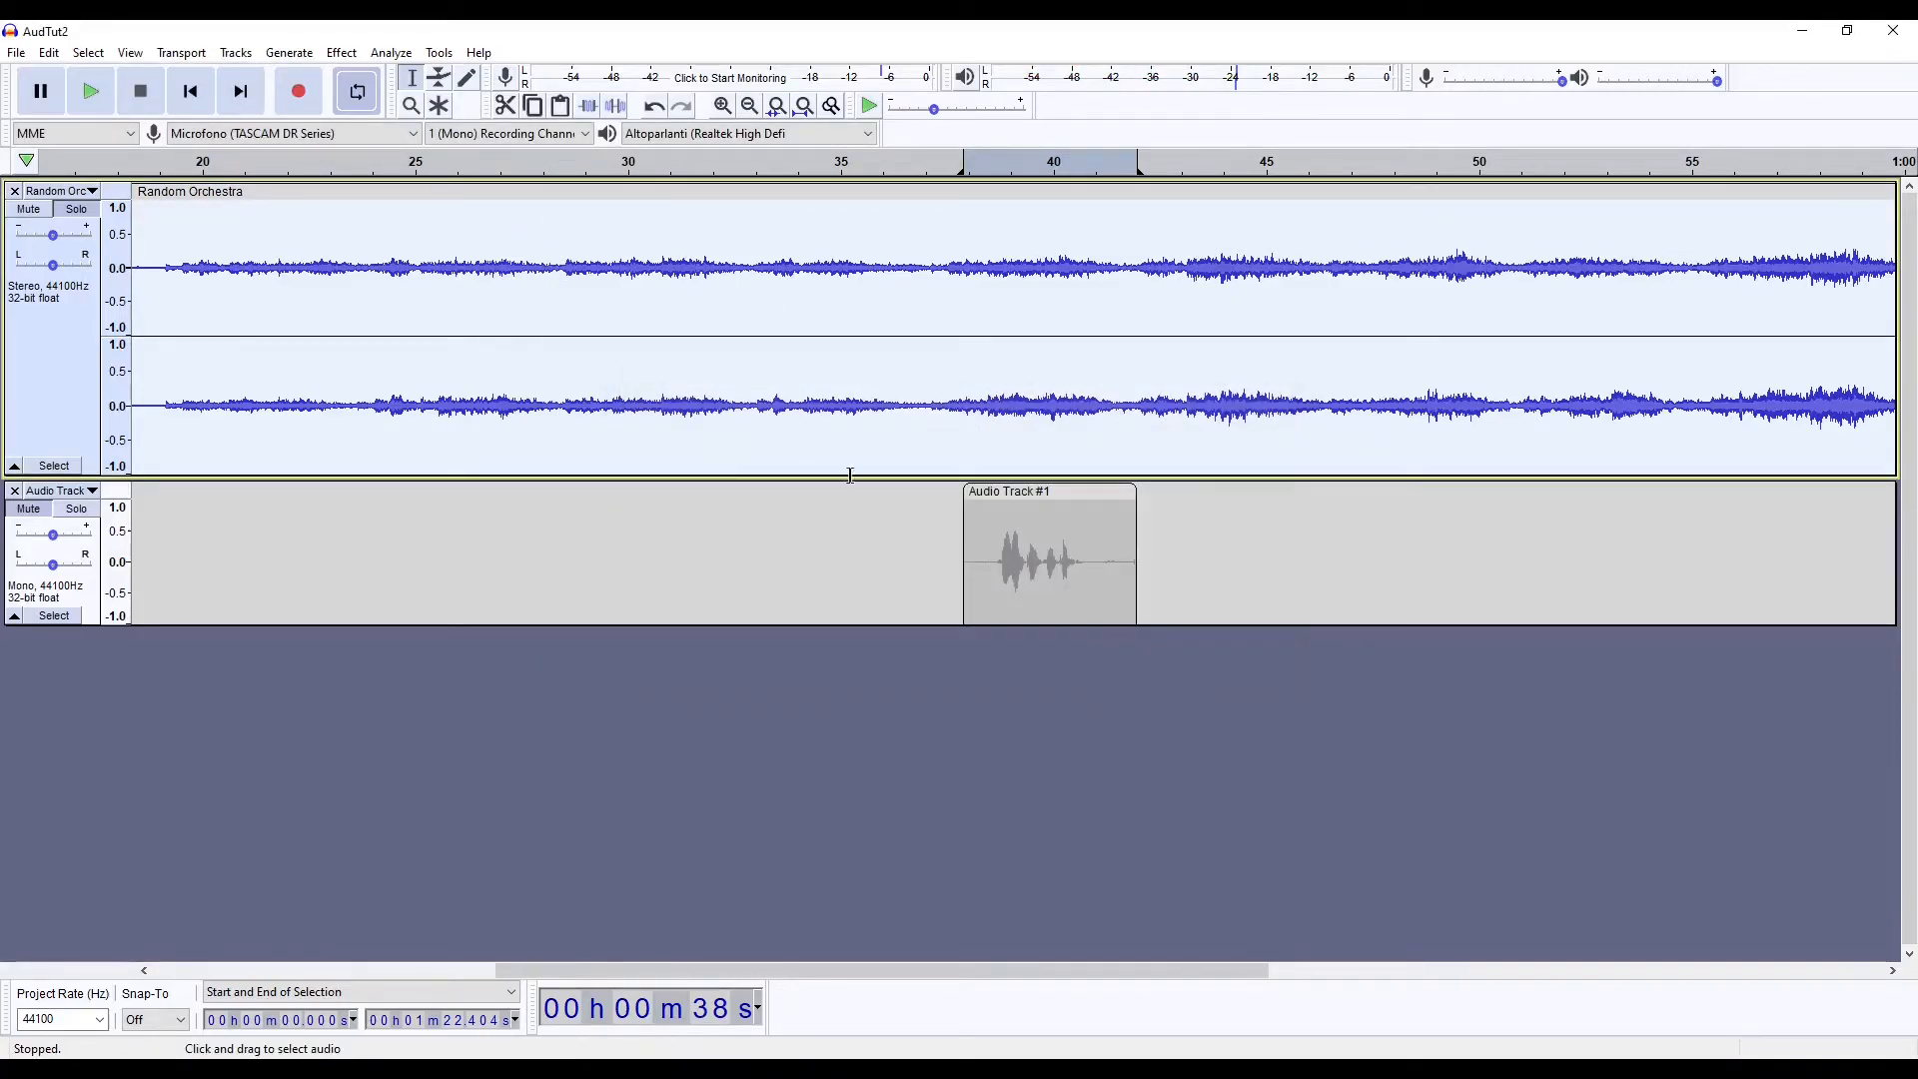
{"action": "left_click", "coordinate": [665, 114]}
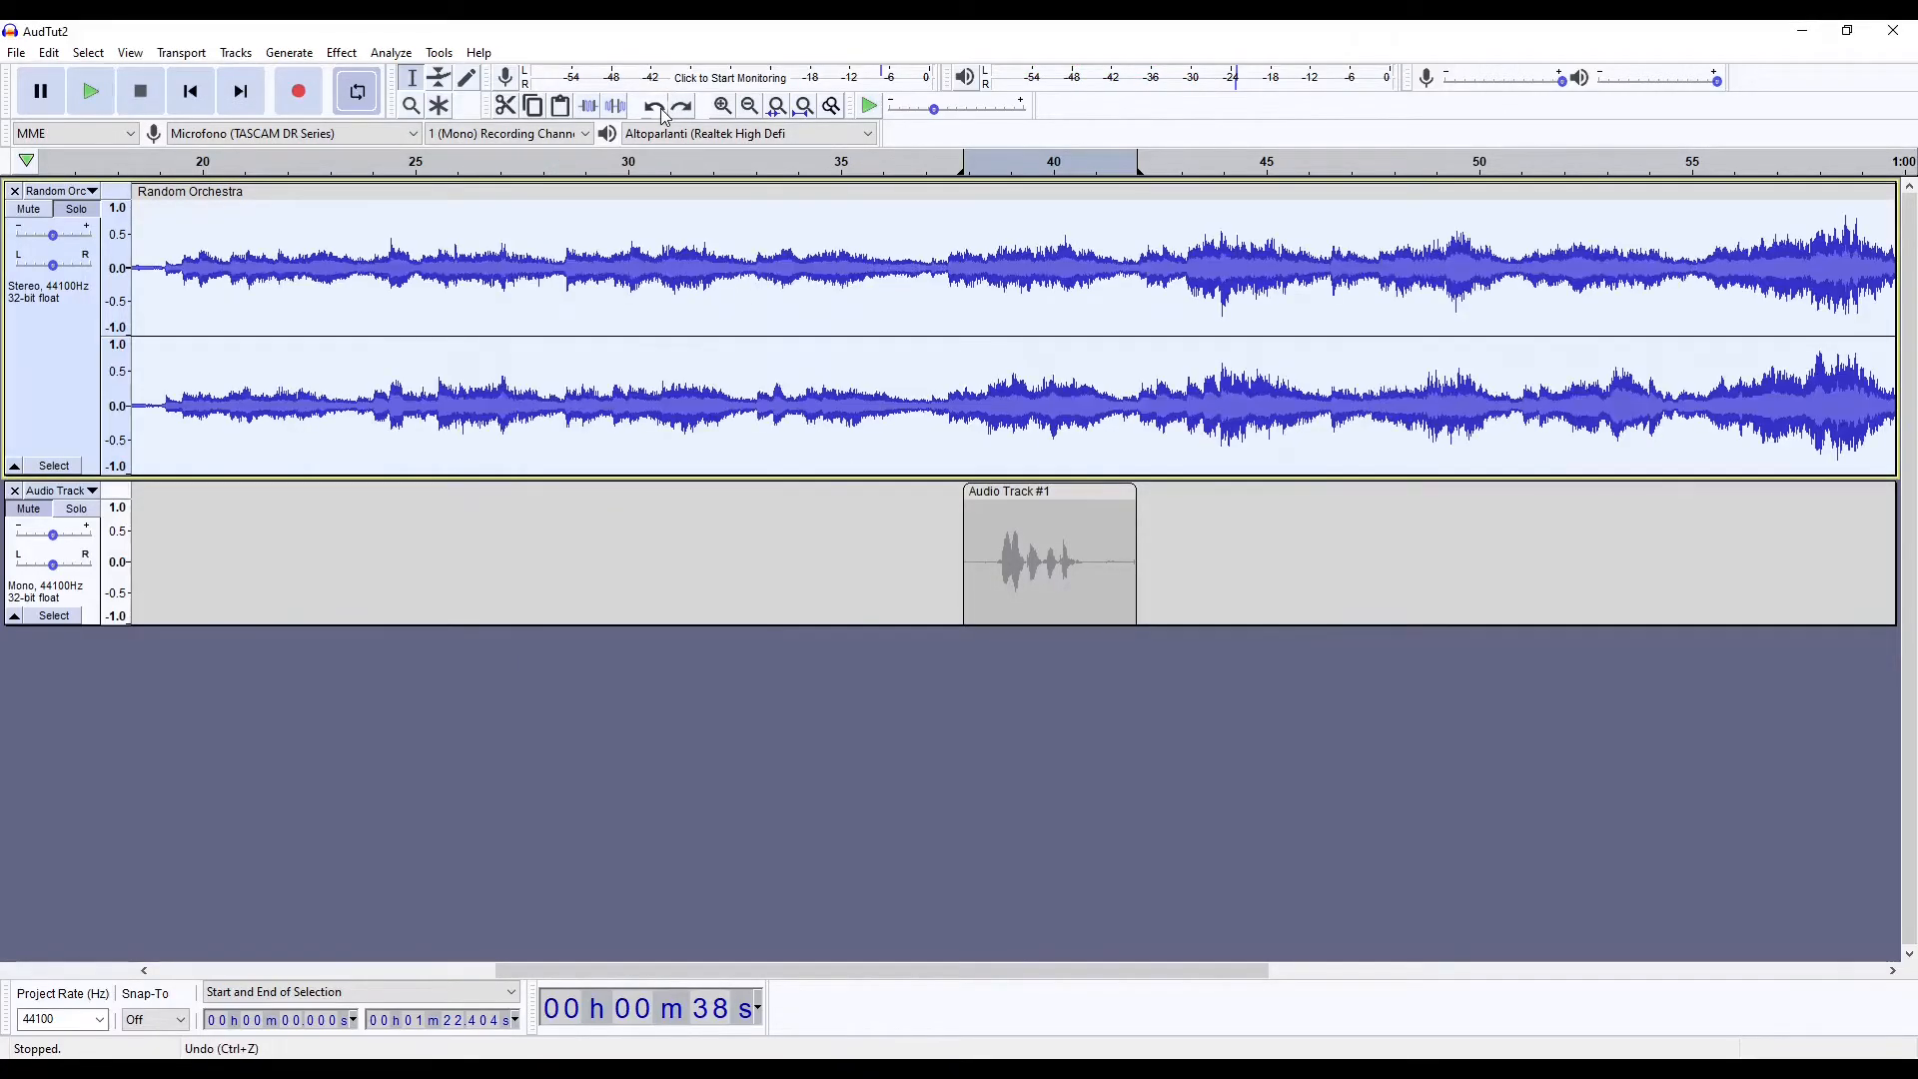
Apply Reverb to the orchestra track with a smaller room size, an adjusted tone and a strongly reduced dry gain
{"action": "left_click", "coordinate": [351, 54]}
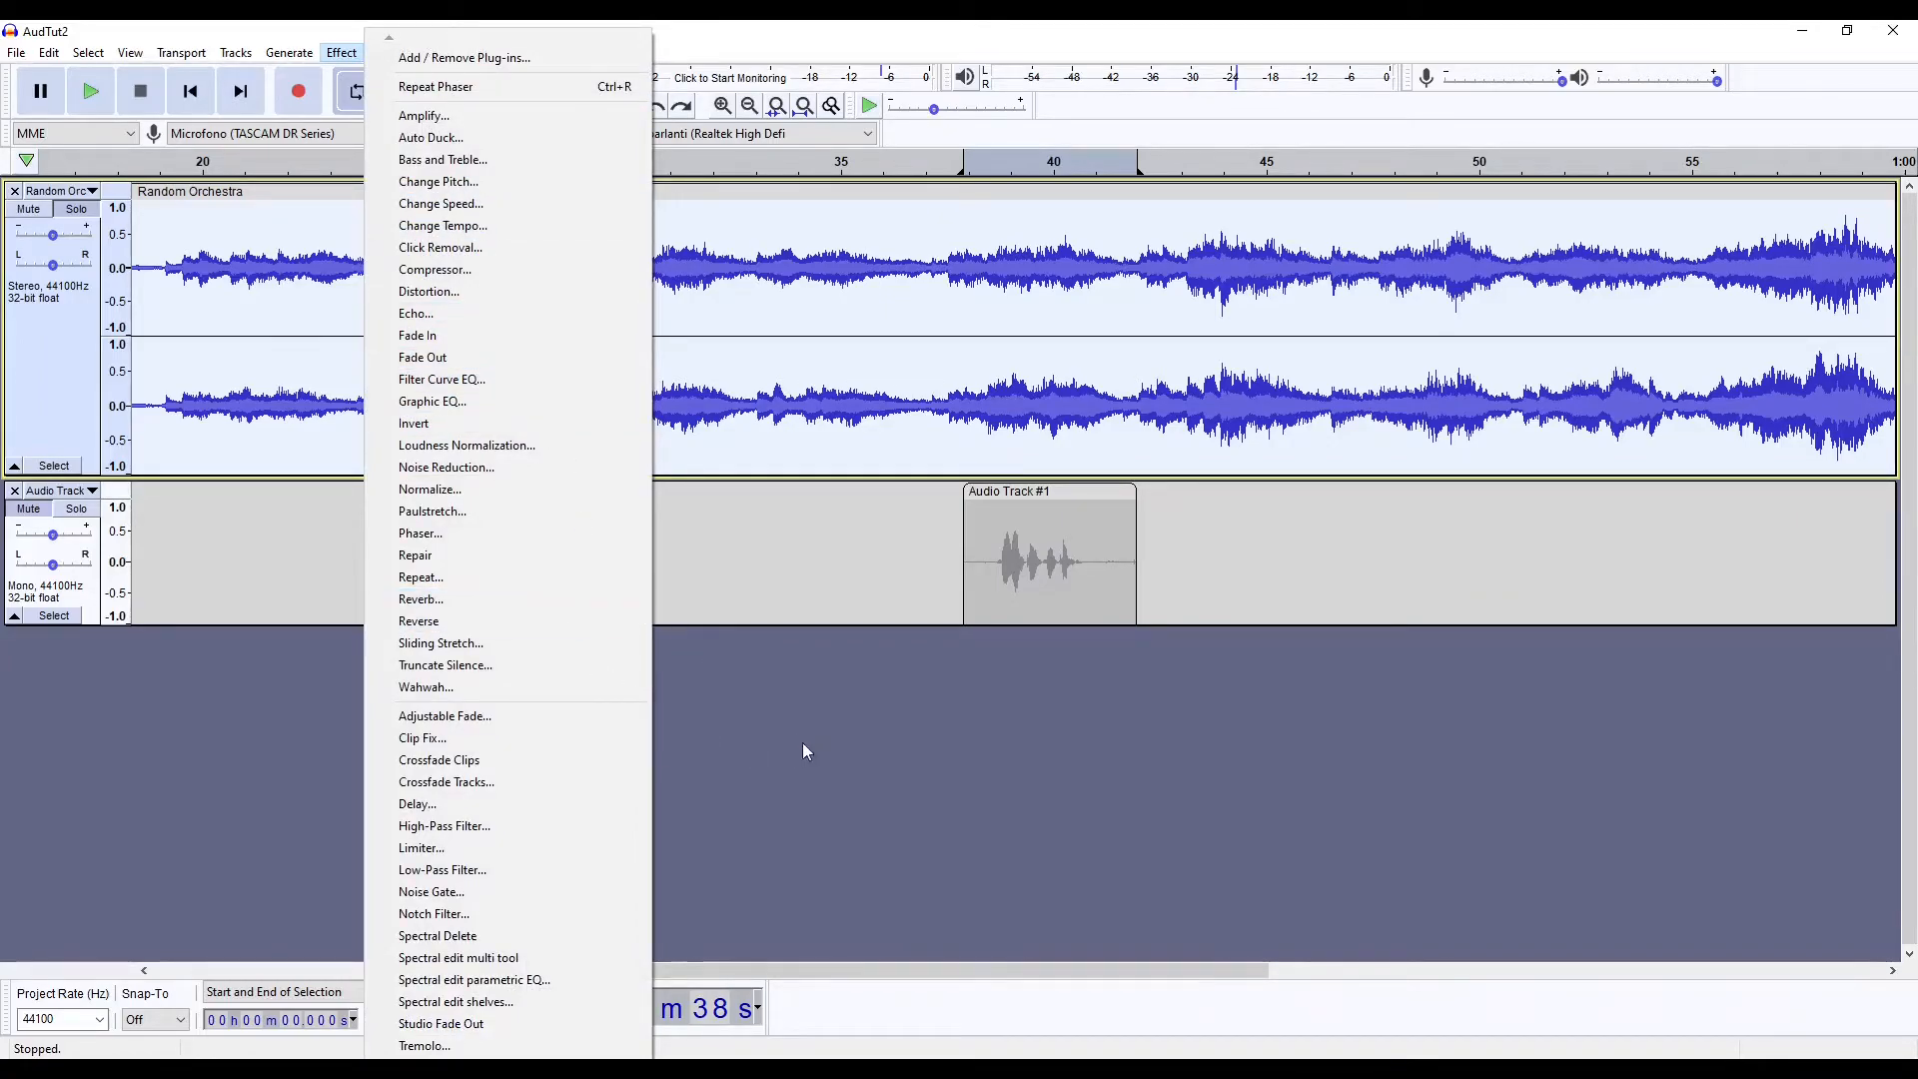
{"action": "left_click", "coordinate": [447, 600]}
{"action": "left_click_drag", "start_coordinate": [895, 345], "coordinate": [1086, 348]}
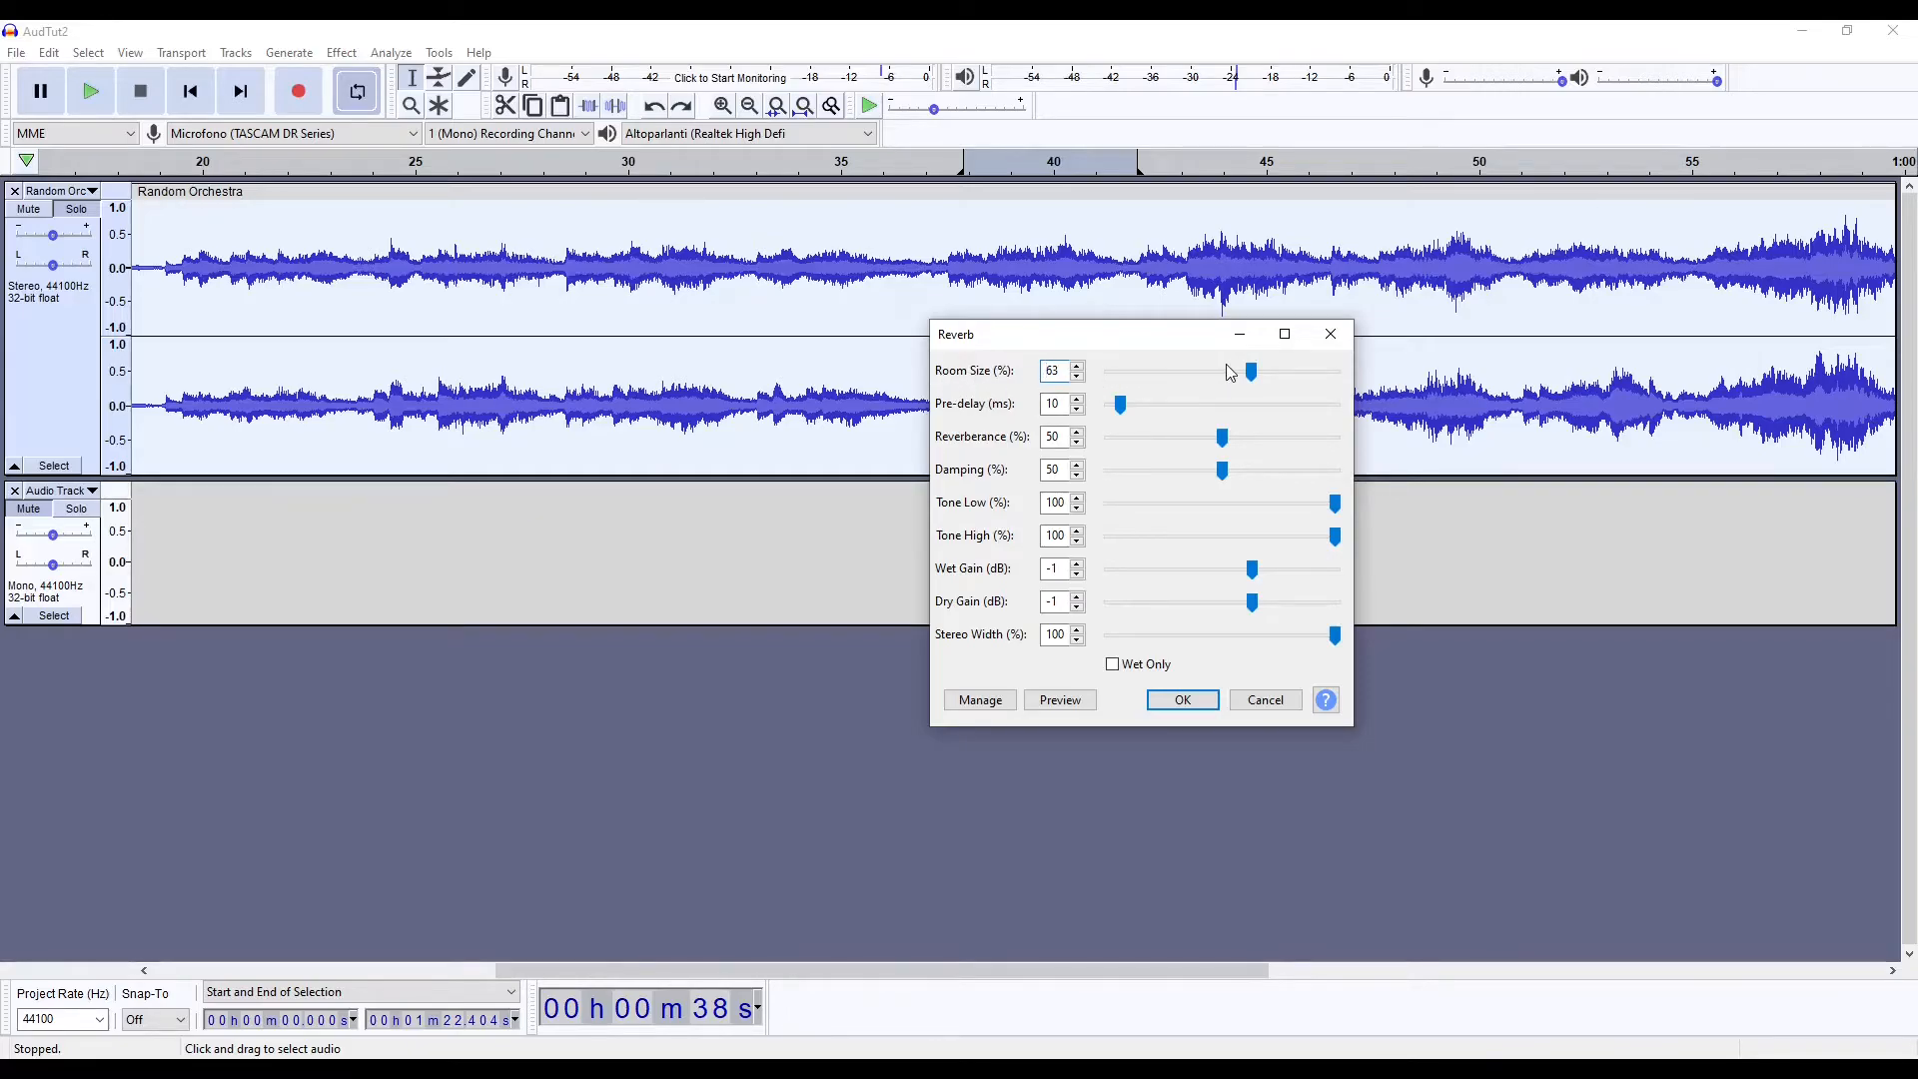
{"action": "left_click_drag", "start_coordinate": [1251, 373], "coordinate": [1126, 373]}
{"action": "left_click_drag", "start_coordinate": [1334, 505], "coordinate": [1160, 515]}
{"action": "left_click_drag", "start_coordinate": [1339, 514], "coordinate": [1377, 544]}
{"action": "left_click_drag", "start_coordinate": [1257, 604], "coordinate": [1094, 622]}
{"action": "left_click", "coordinate": [1203, 698]}
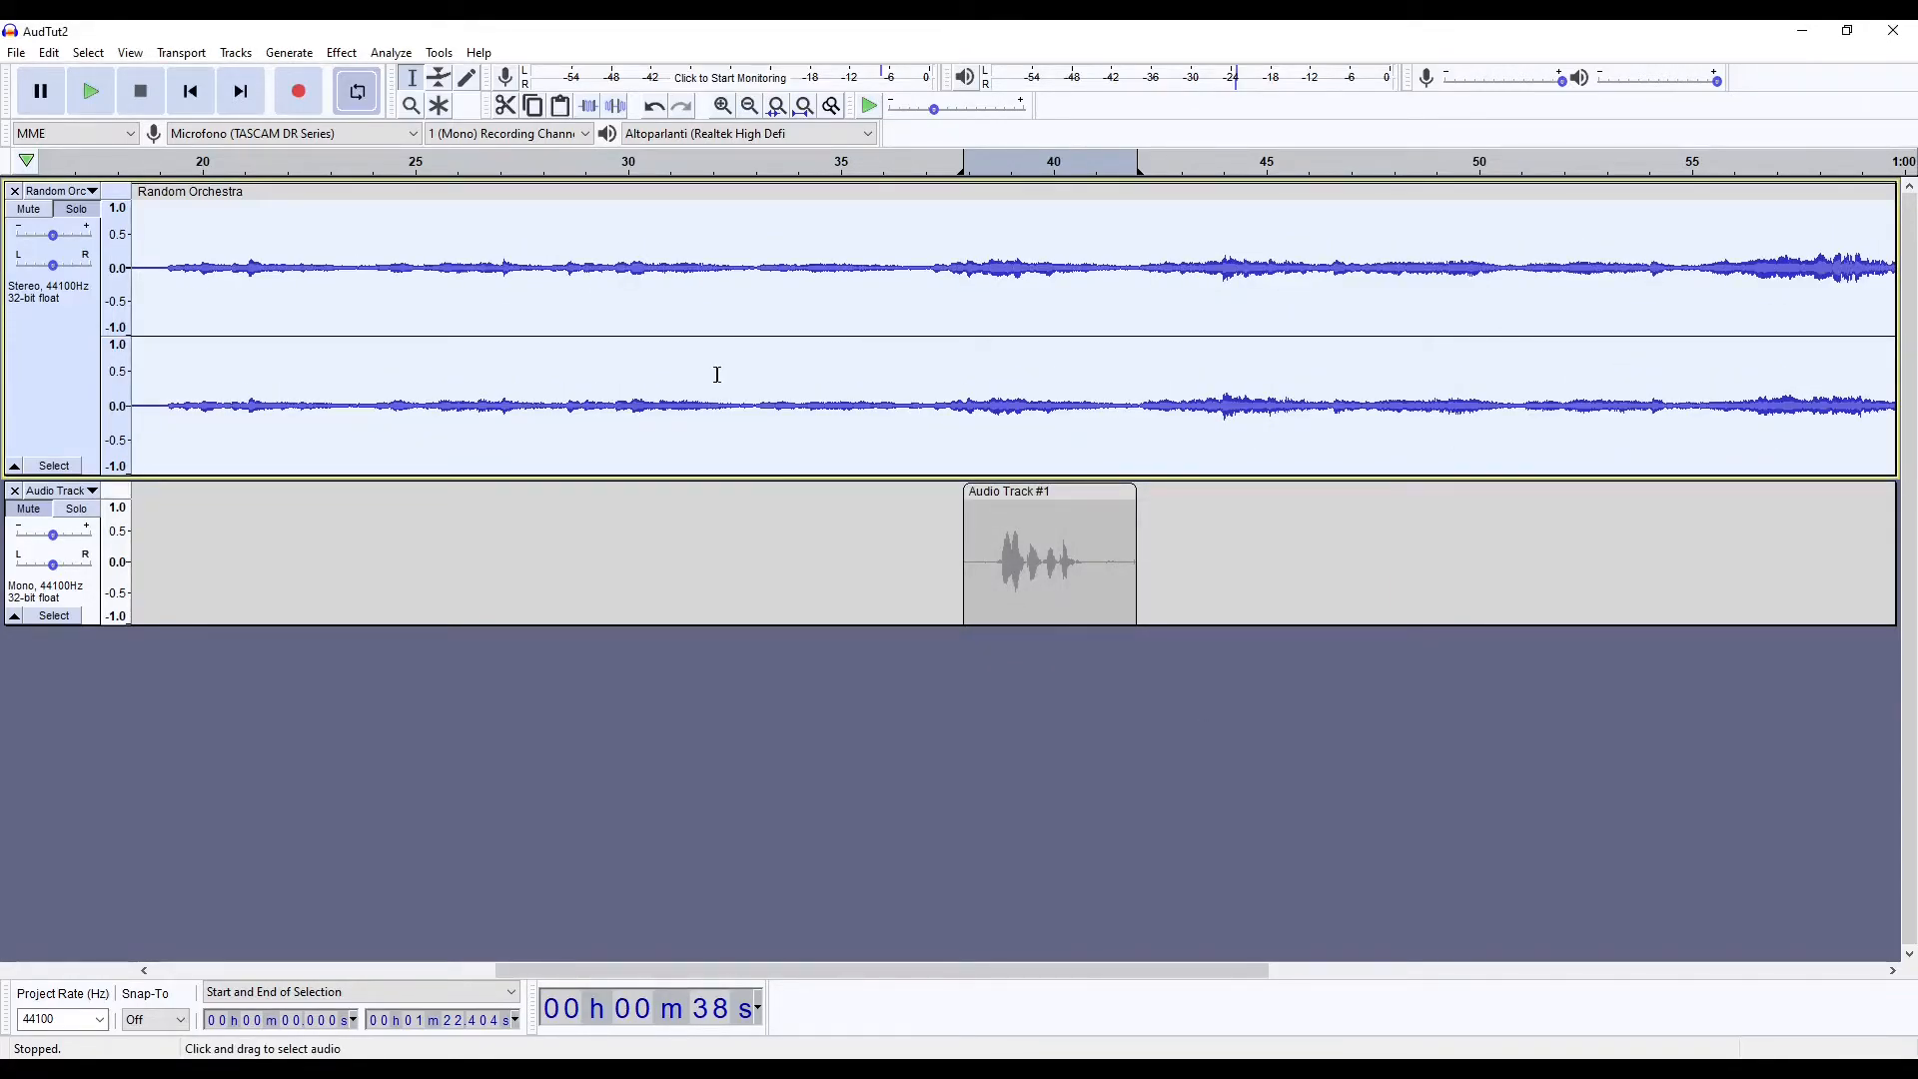
Play the reverberated orchestra at several points with the whole track in view, and undo the reverb
{"action": "key", "text": "space"}
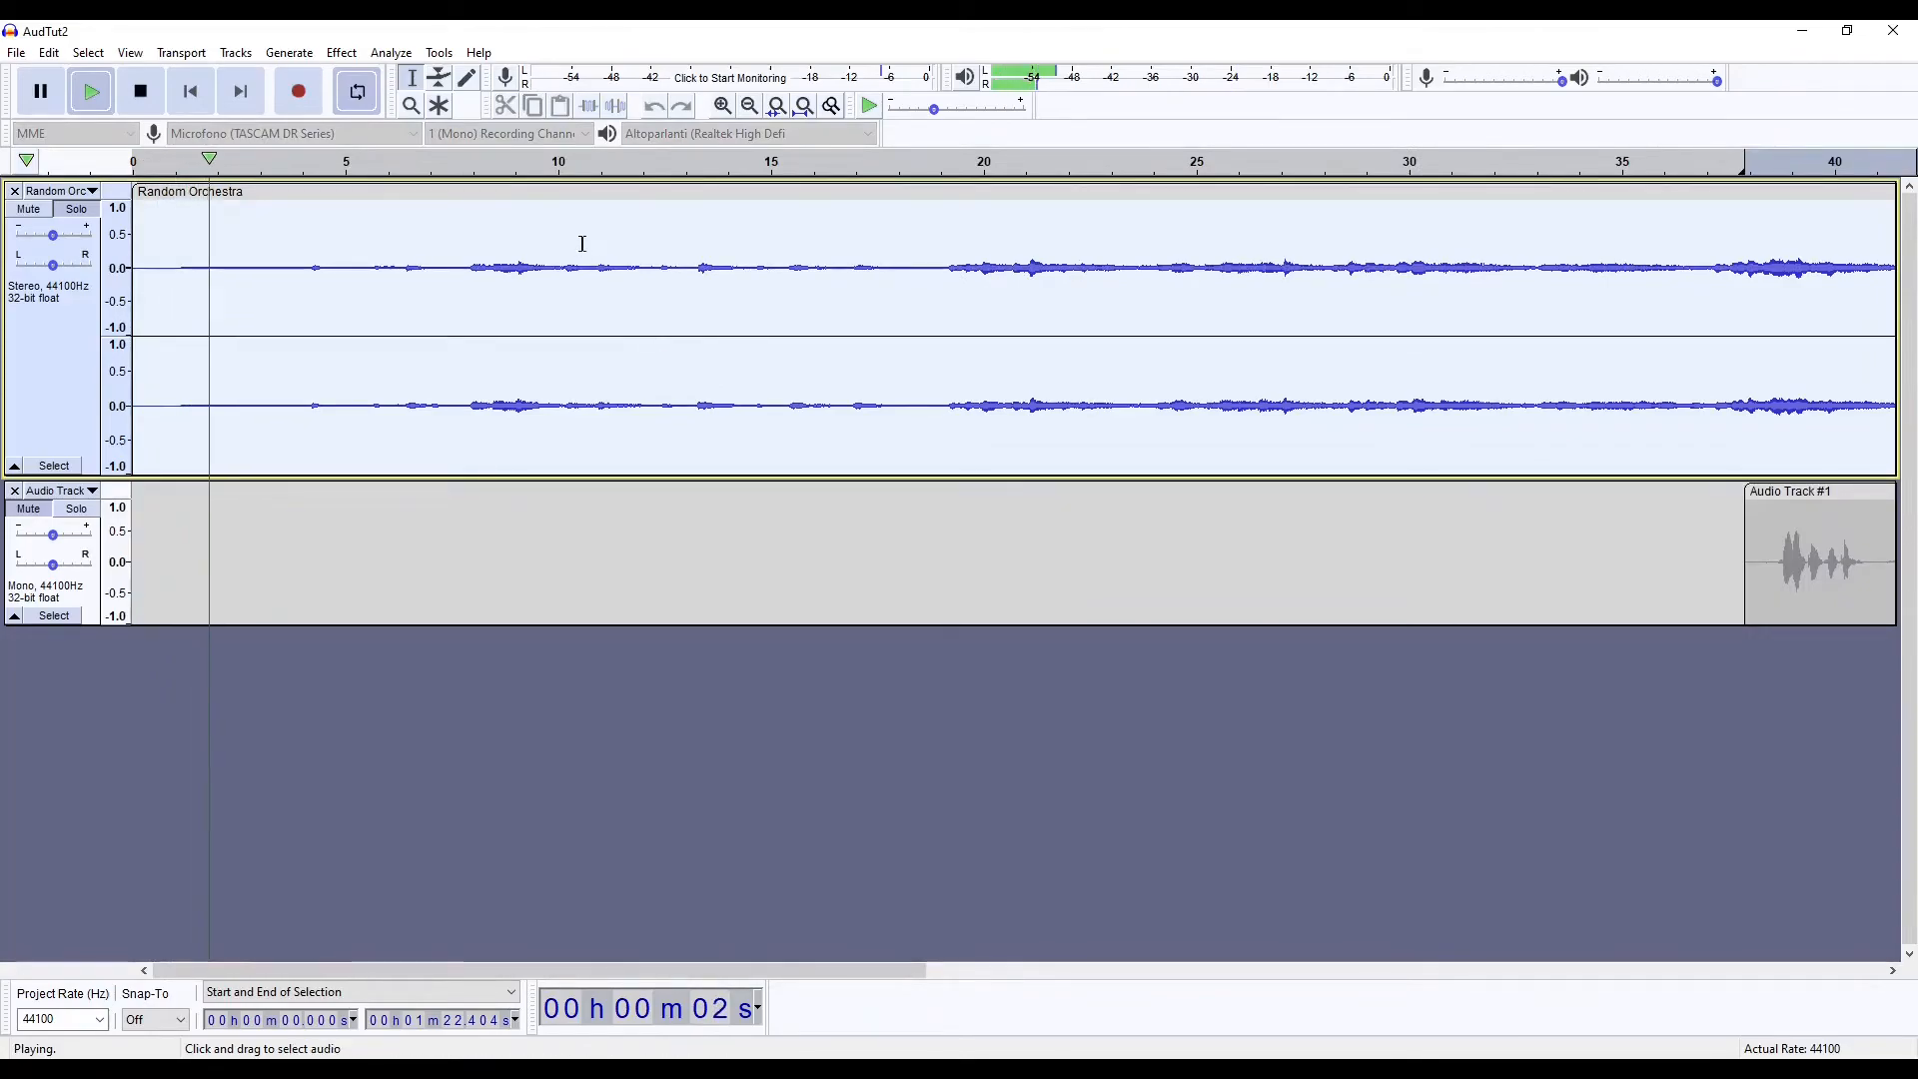
{"action": "left_click", "coordinate": [828, 170]}
{"action": "left_click", "coordinate": [756, 108]}
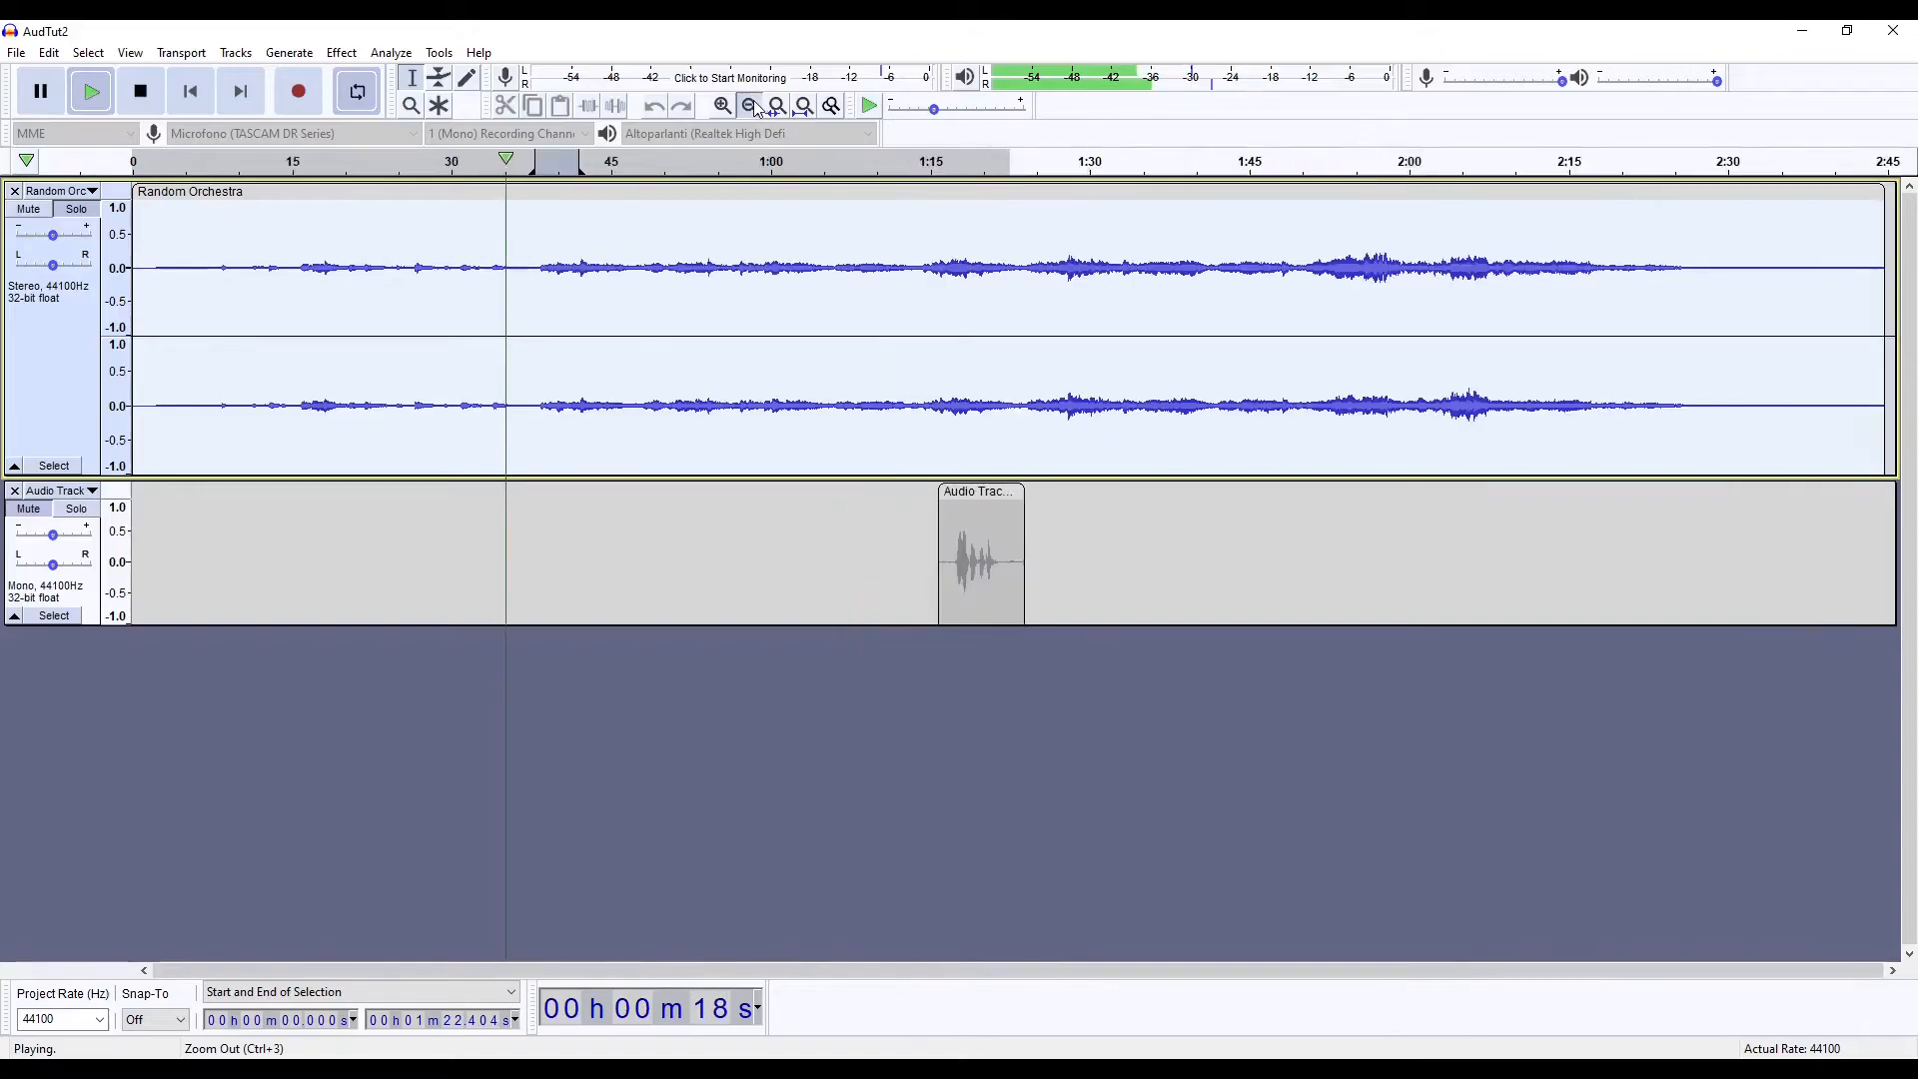
{"action": "left_click", "coordinate": [756, 108]}
{"action": "left_click", "coordinate": [757, 108]}
{"action": "left_click", "coordinate": [732, 108]}
{"action": "left_click", "coordinate": [732, 108]}
{"action": "left_click", "coordinate": [733, 110]}
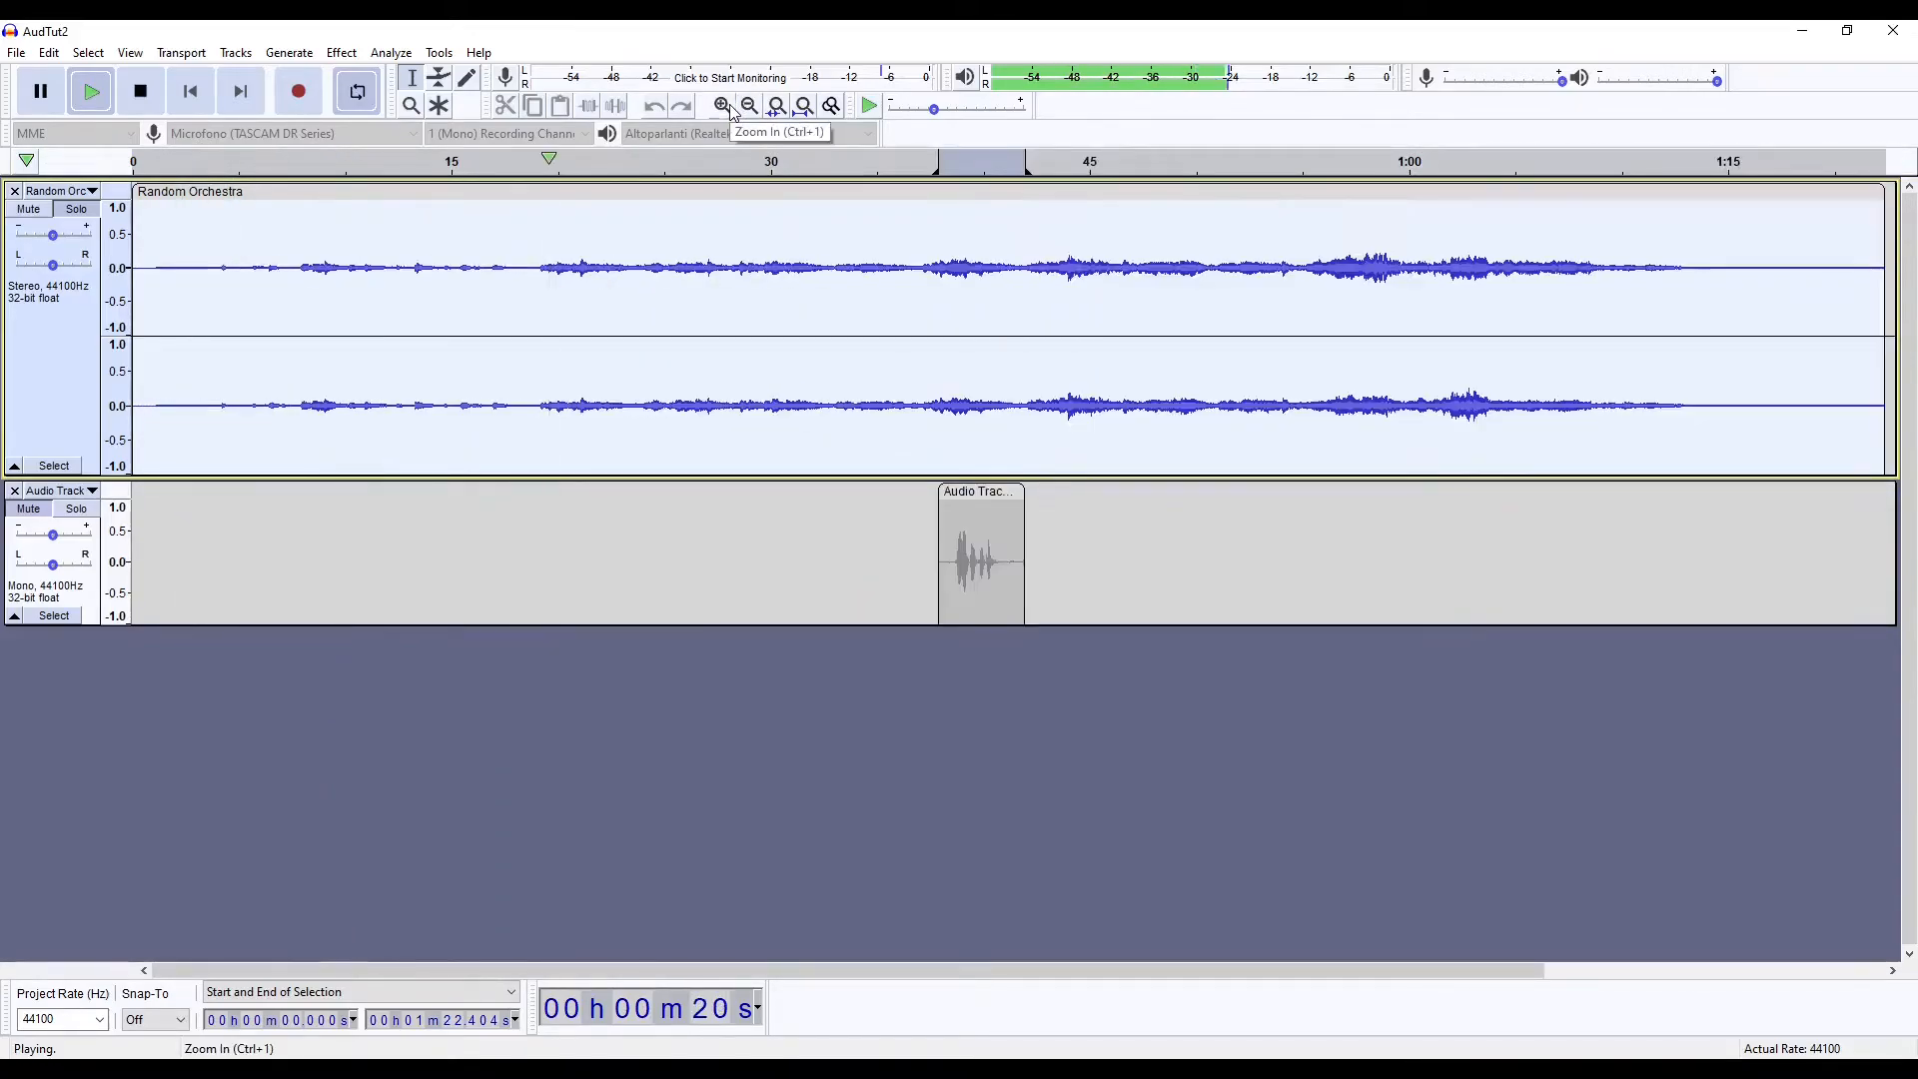
{"action": "left_click", "coordinate": [1135, 163]}
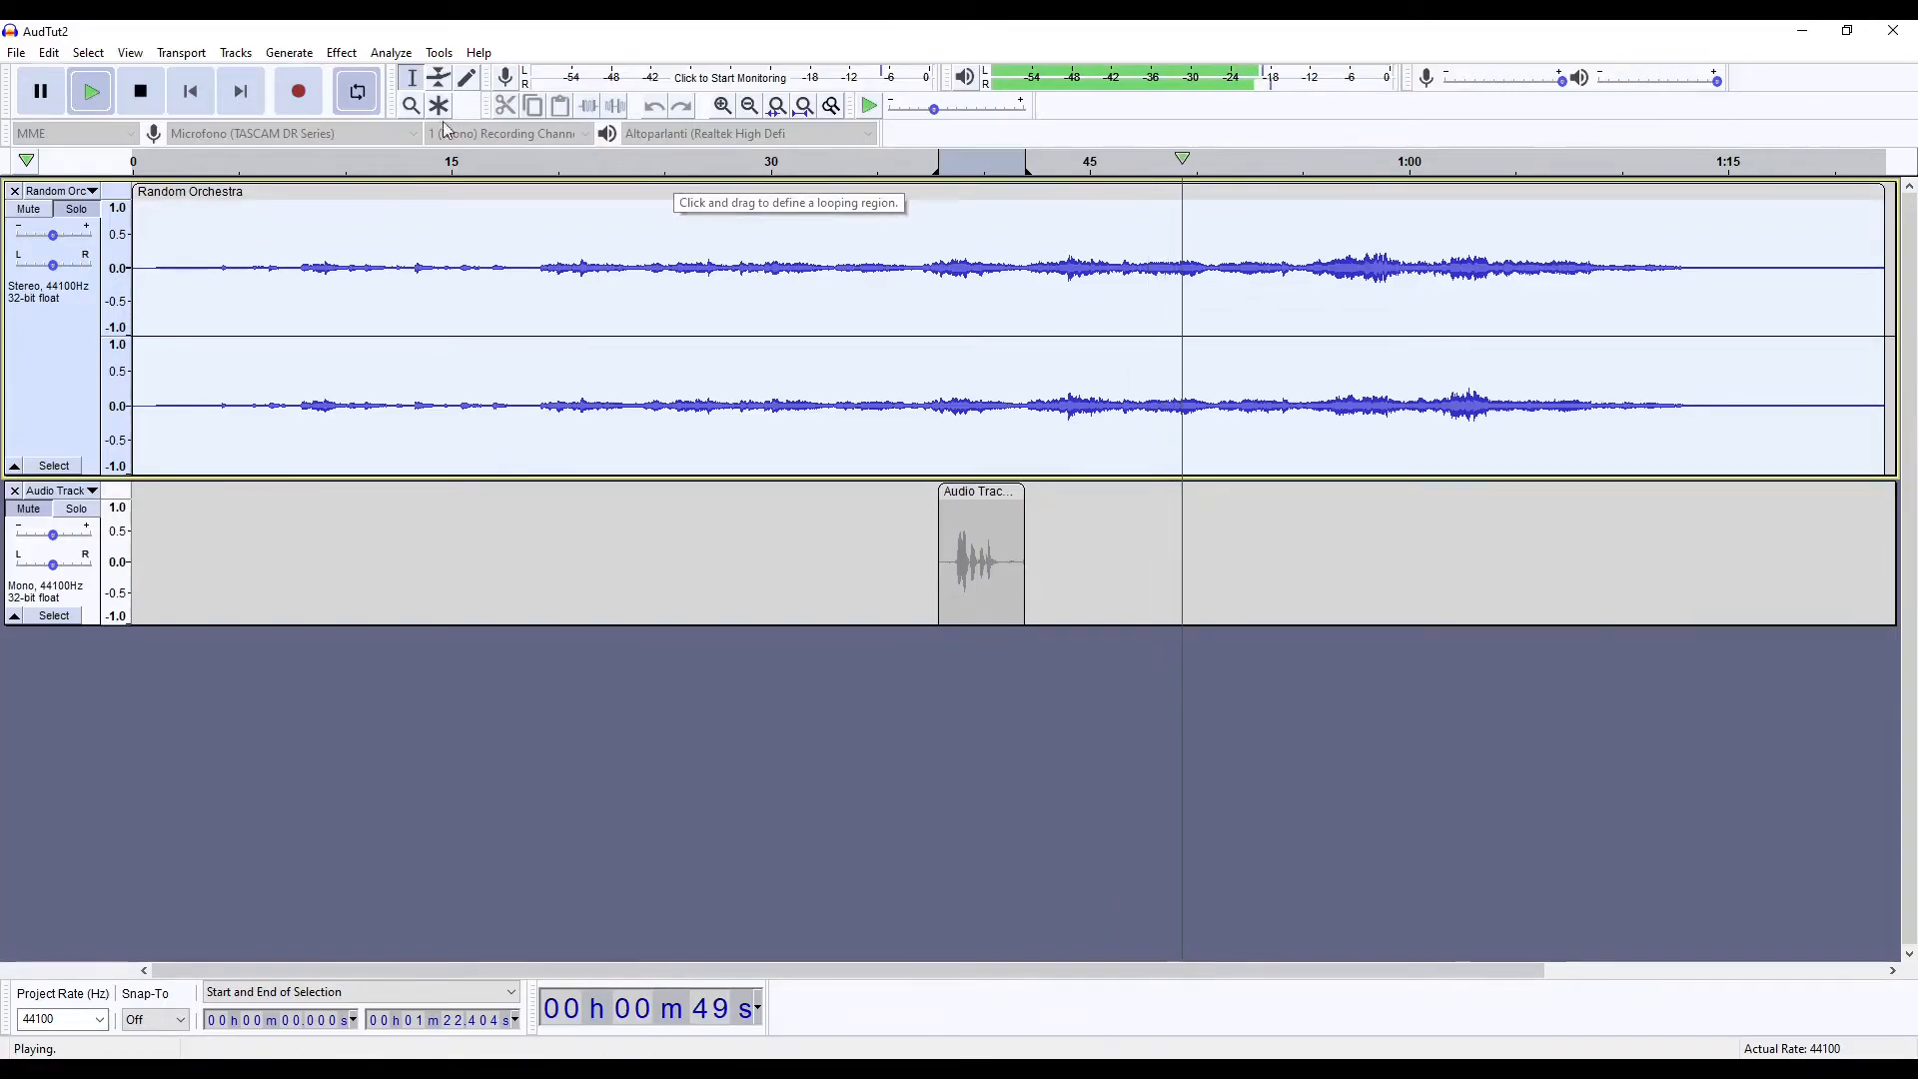
{"action": "key", "text": "space"}
{"action": "left_click", "coordinate": [655, 108]}
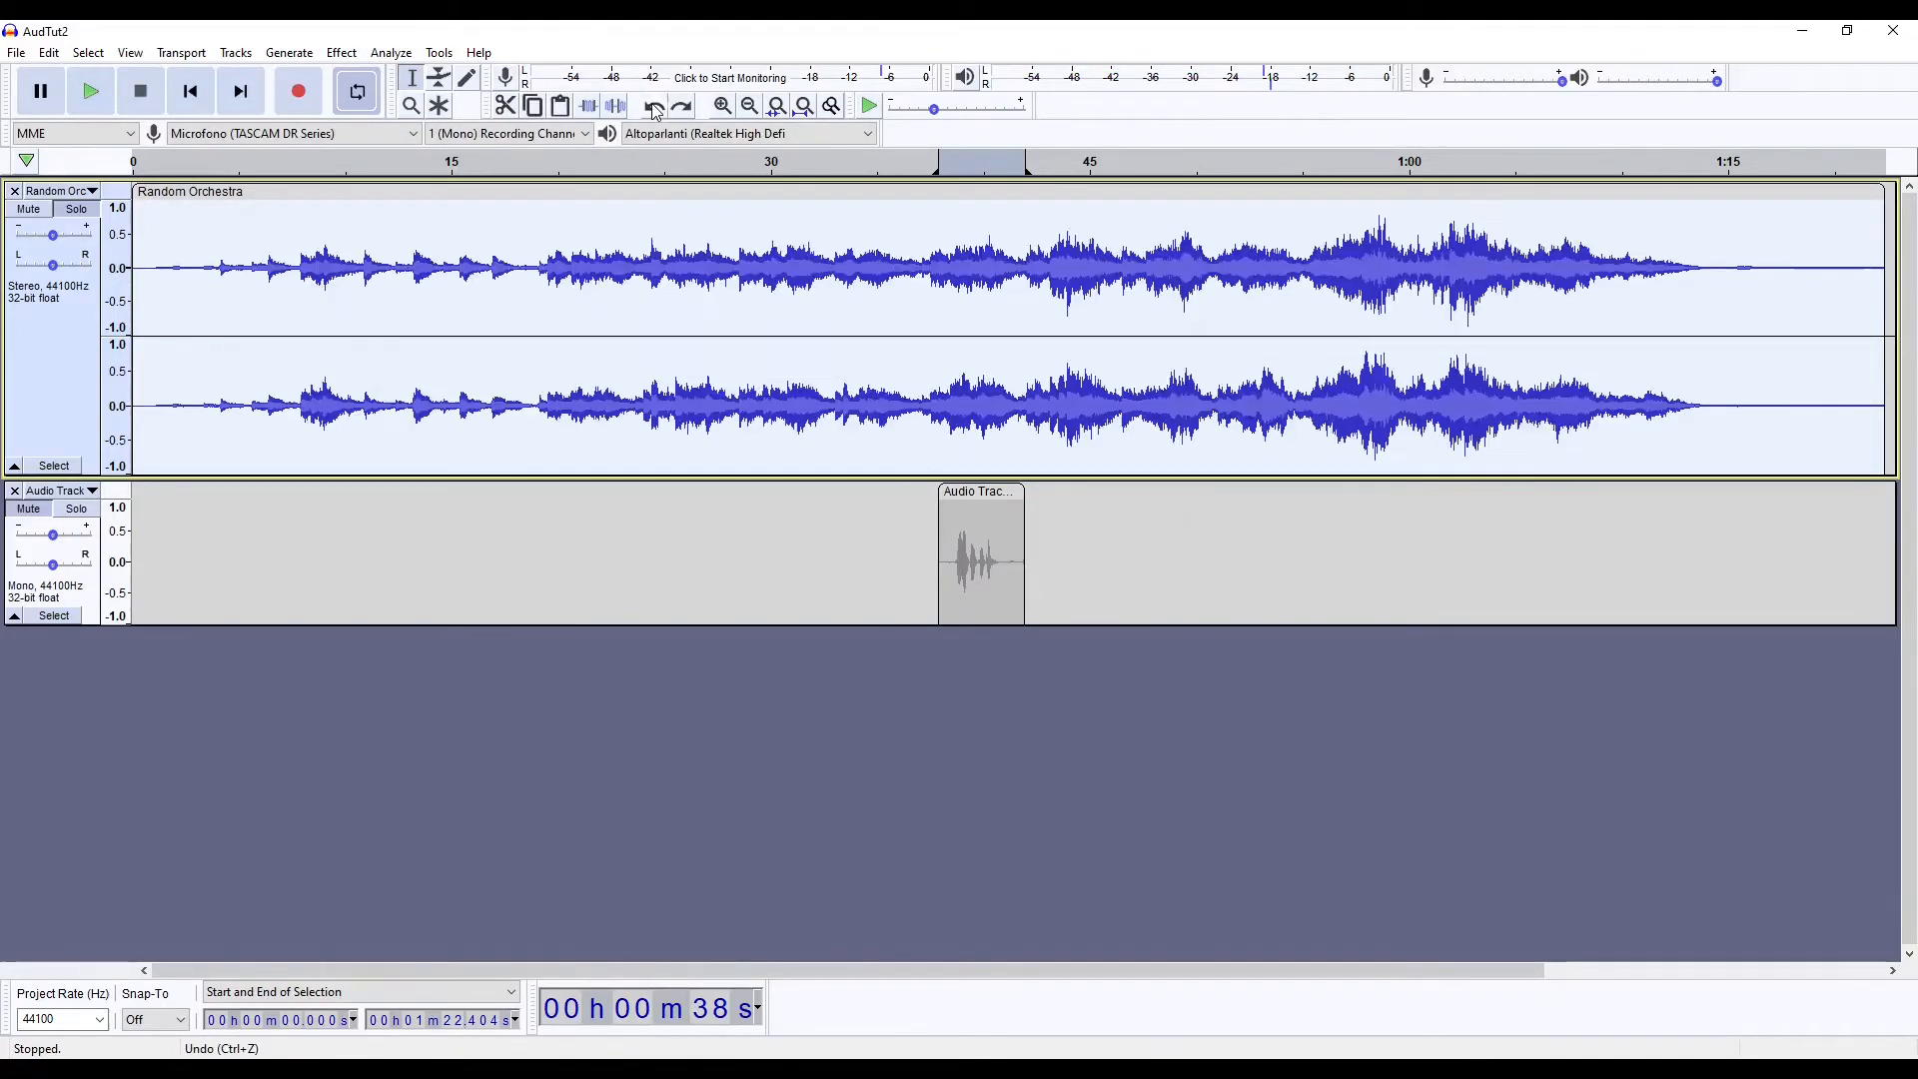
Apply Reverb to the whole orchestra track with a 7% room size, -1 dB wet gain and -1 dB dry gain
{"action": "left_click", "coordinate": [342, 53]}
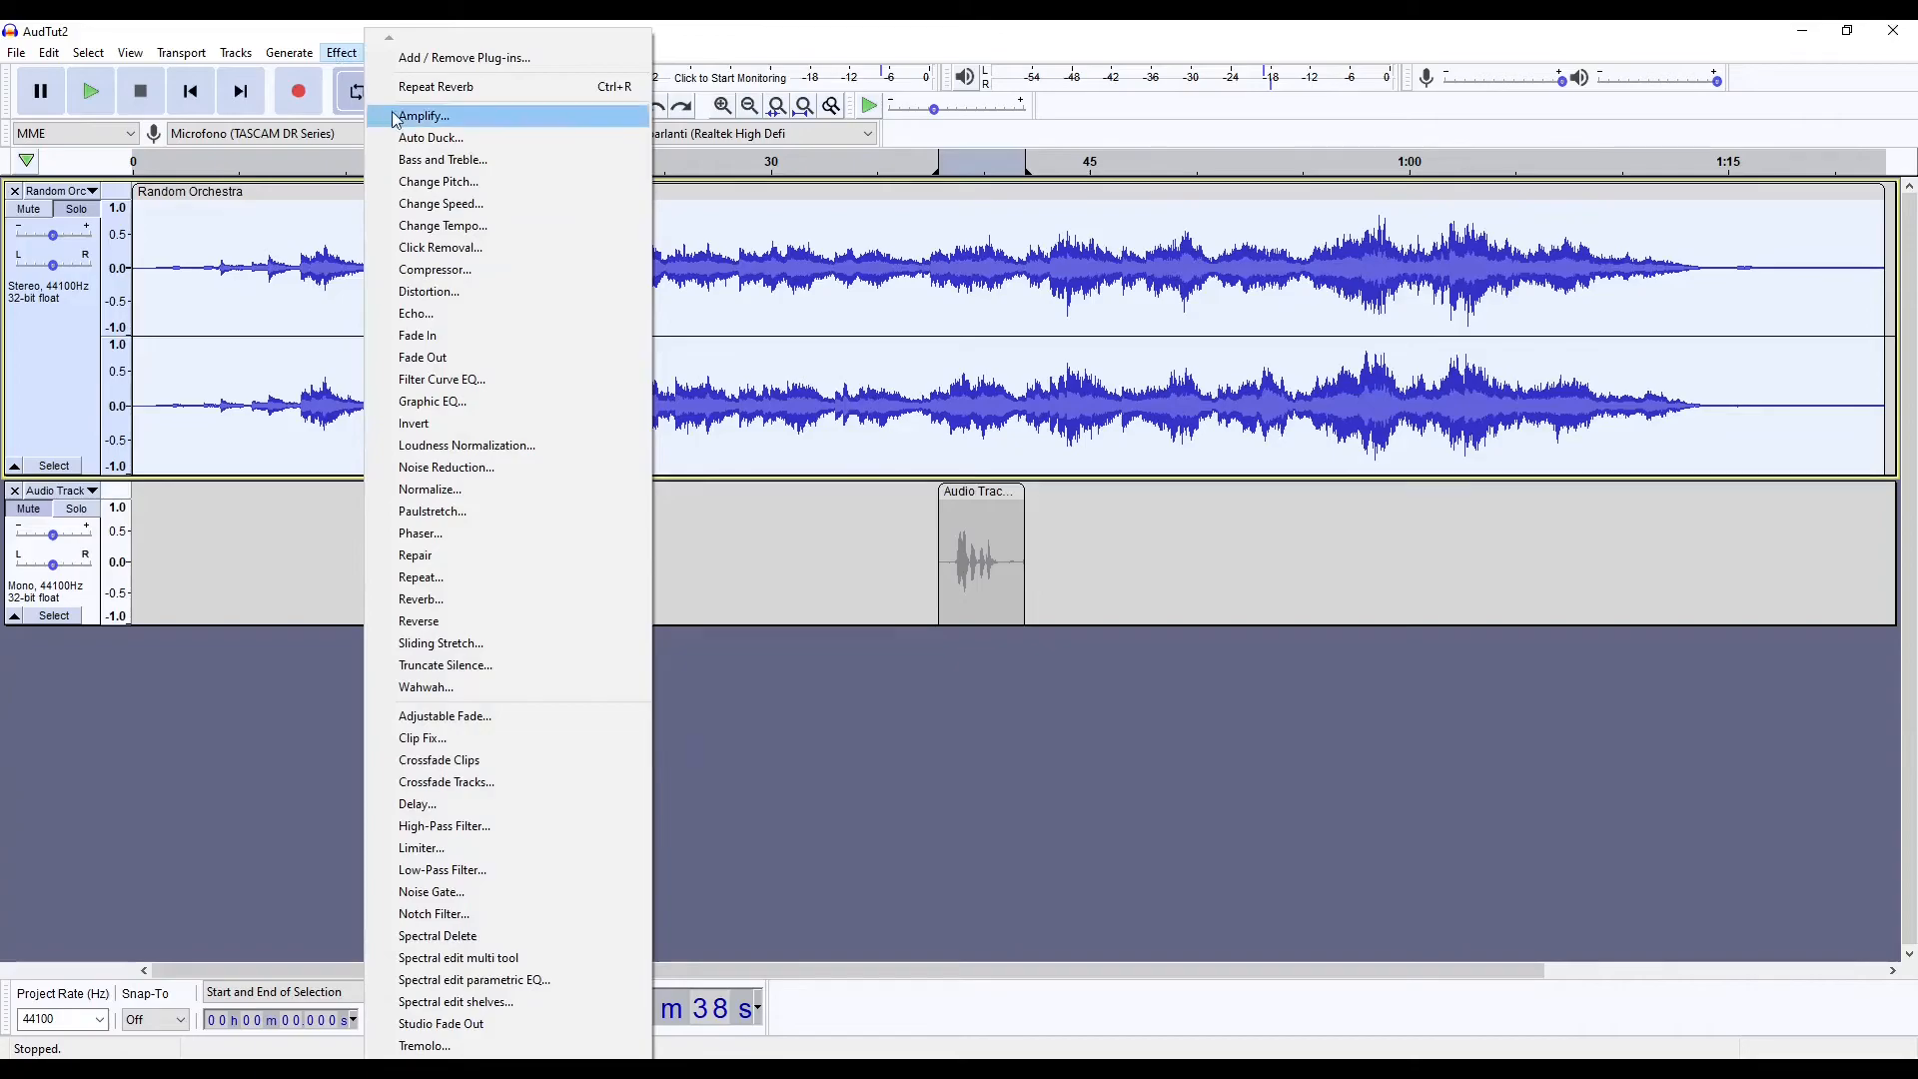
{"action": "left_click", "coordinate": [482, 602]}
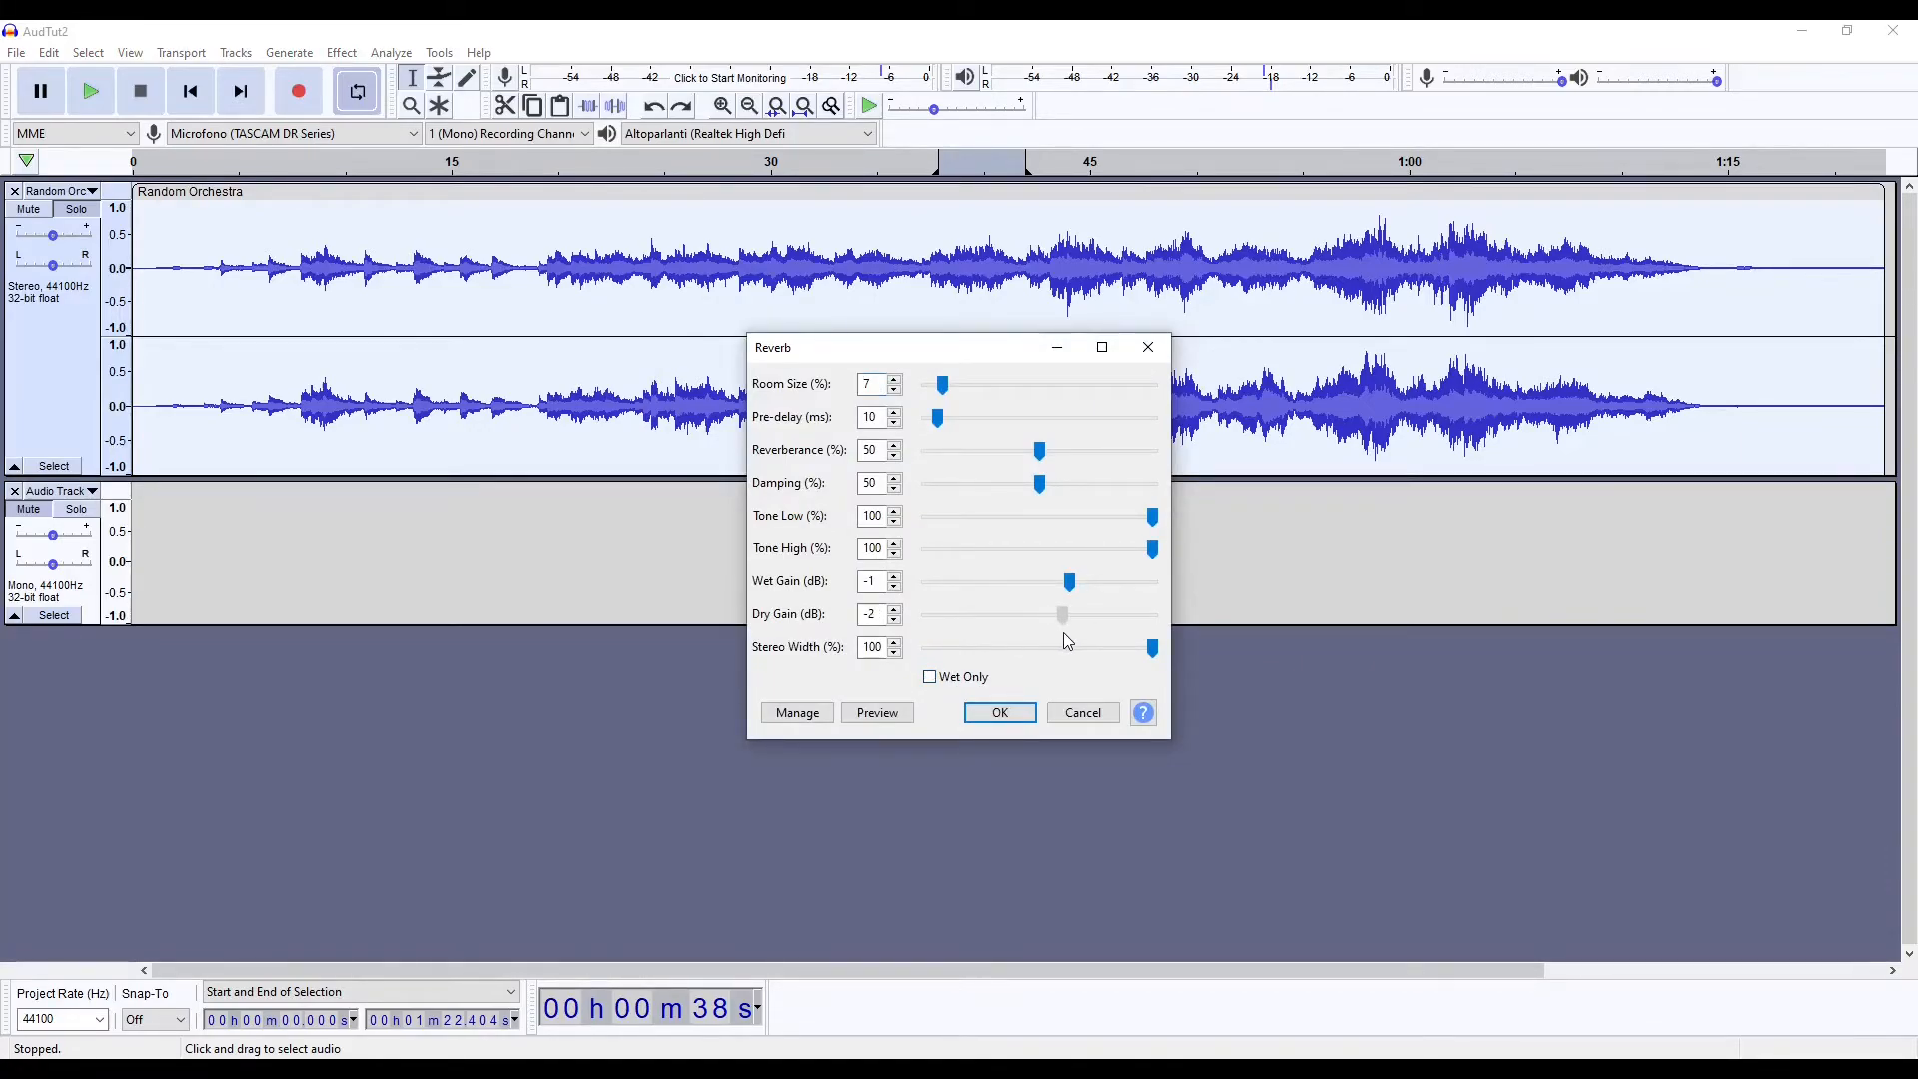
{"action": "left_click", "coordinate": [1000, 714]}
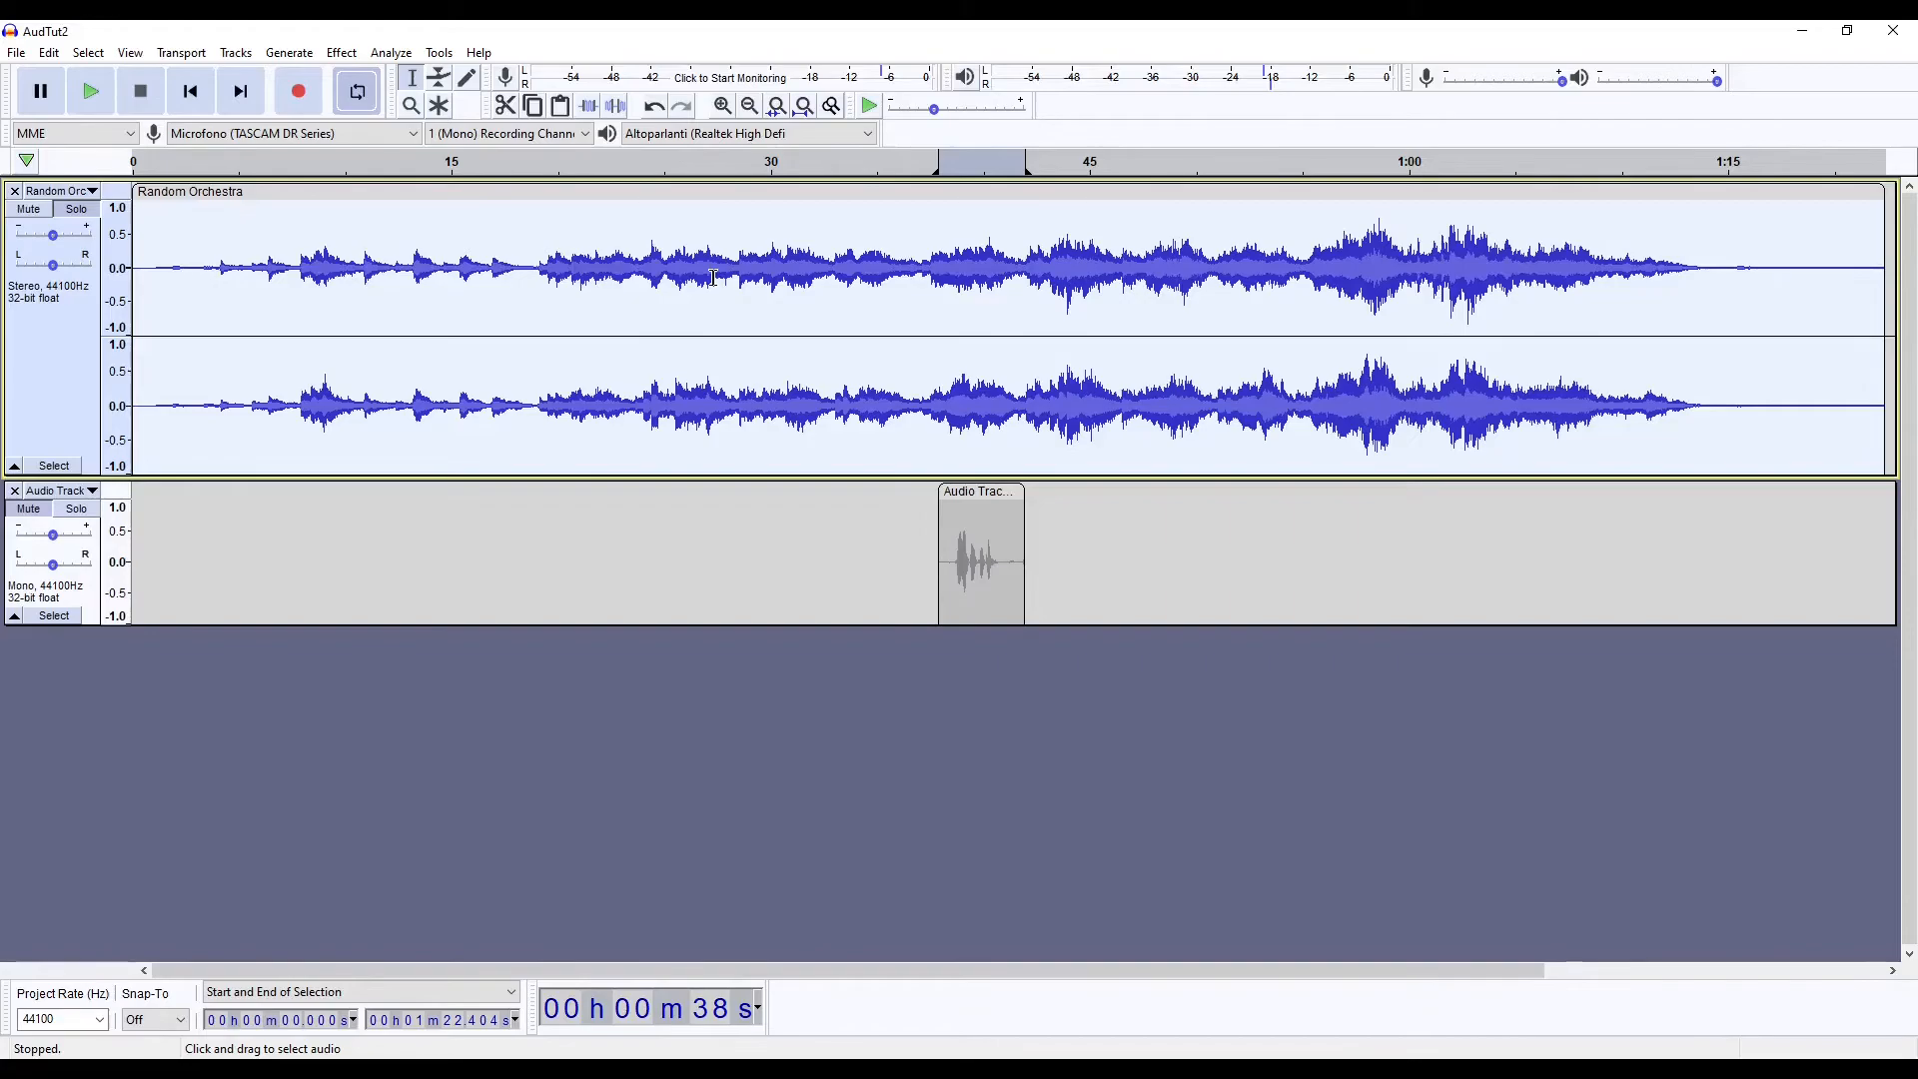
Listen to the reverberated orchestra in the passages from about 19 s to 37 s and about 4 s to 8 s
{"action": "left_click_drag", "start_coordinate": [537, 268], "coordinate": [915, 281]}
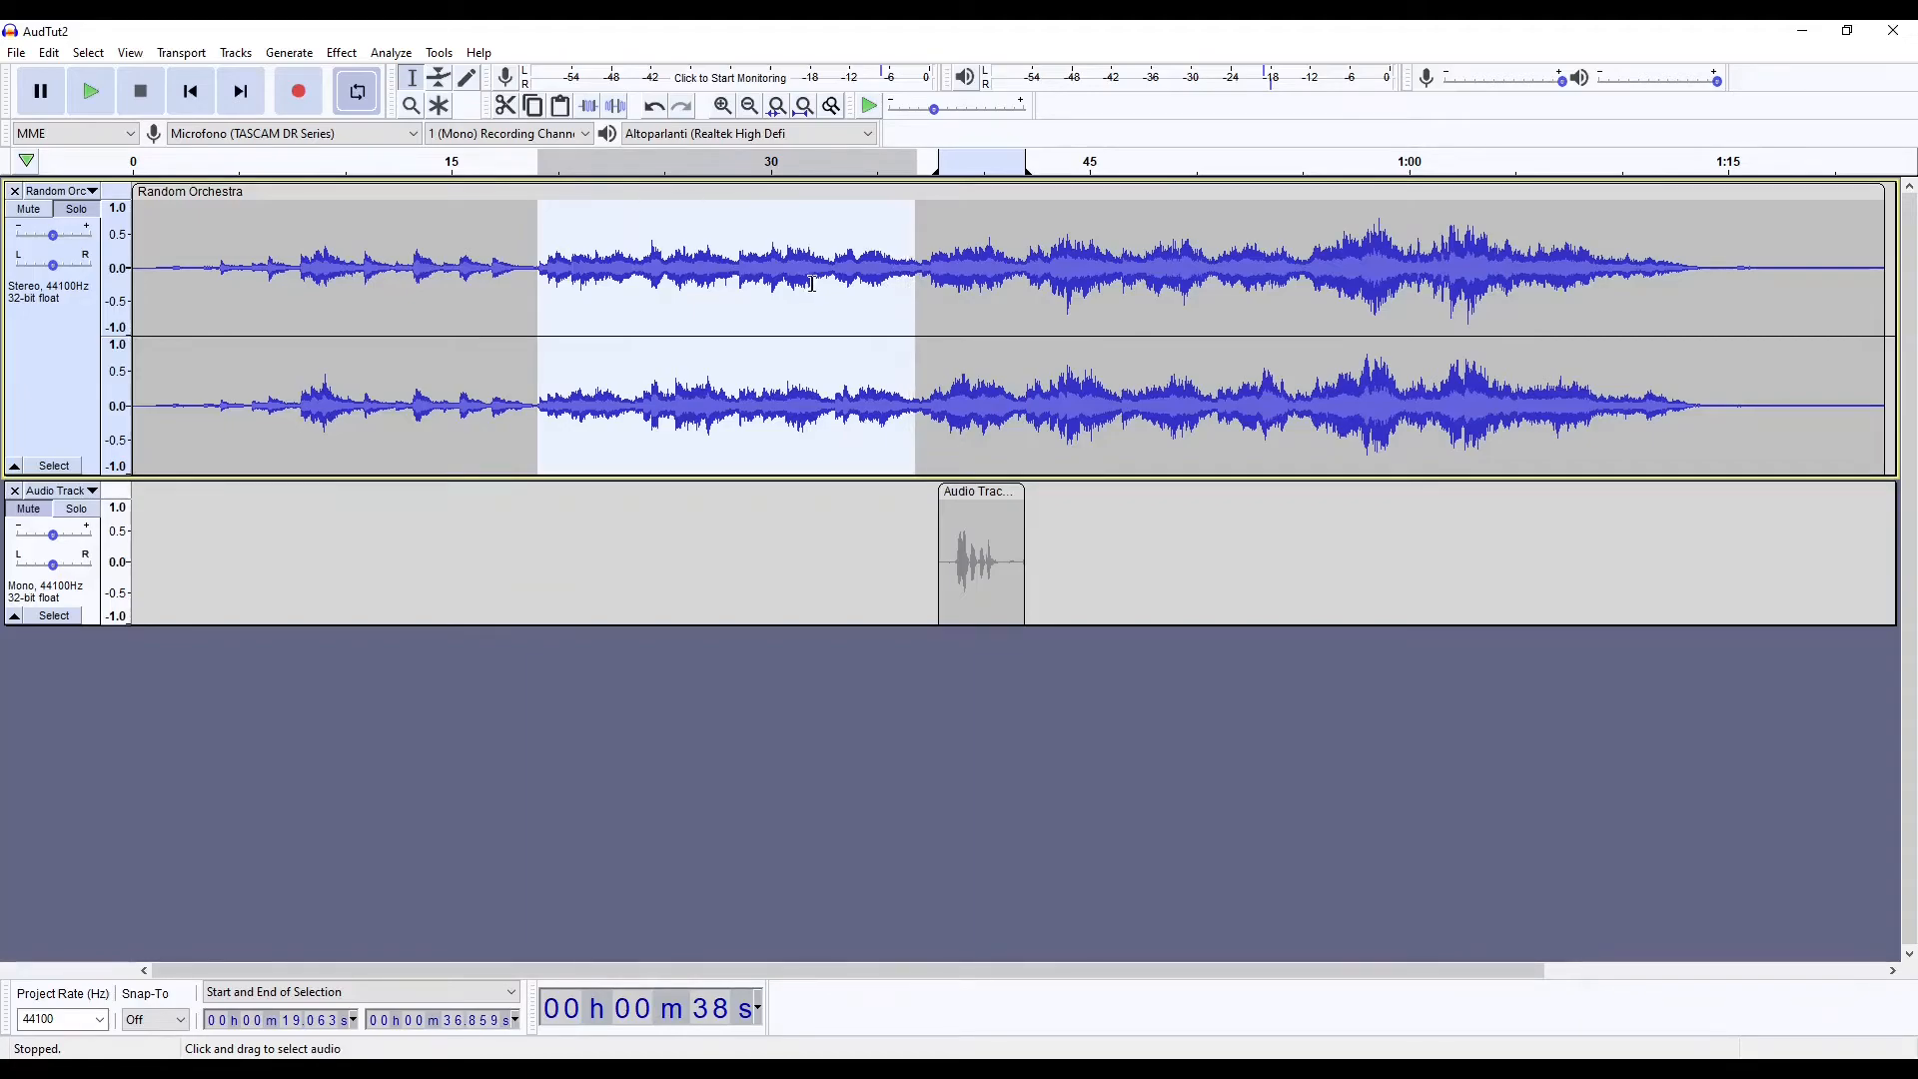
{"action": "key", "text": "space"}
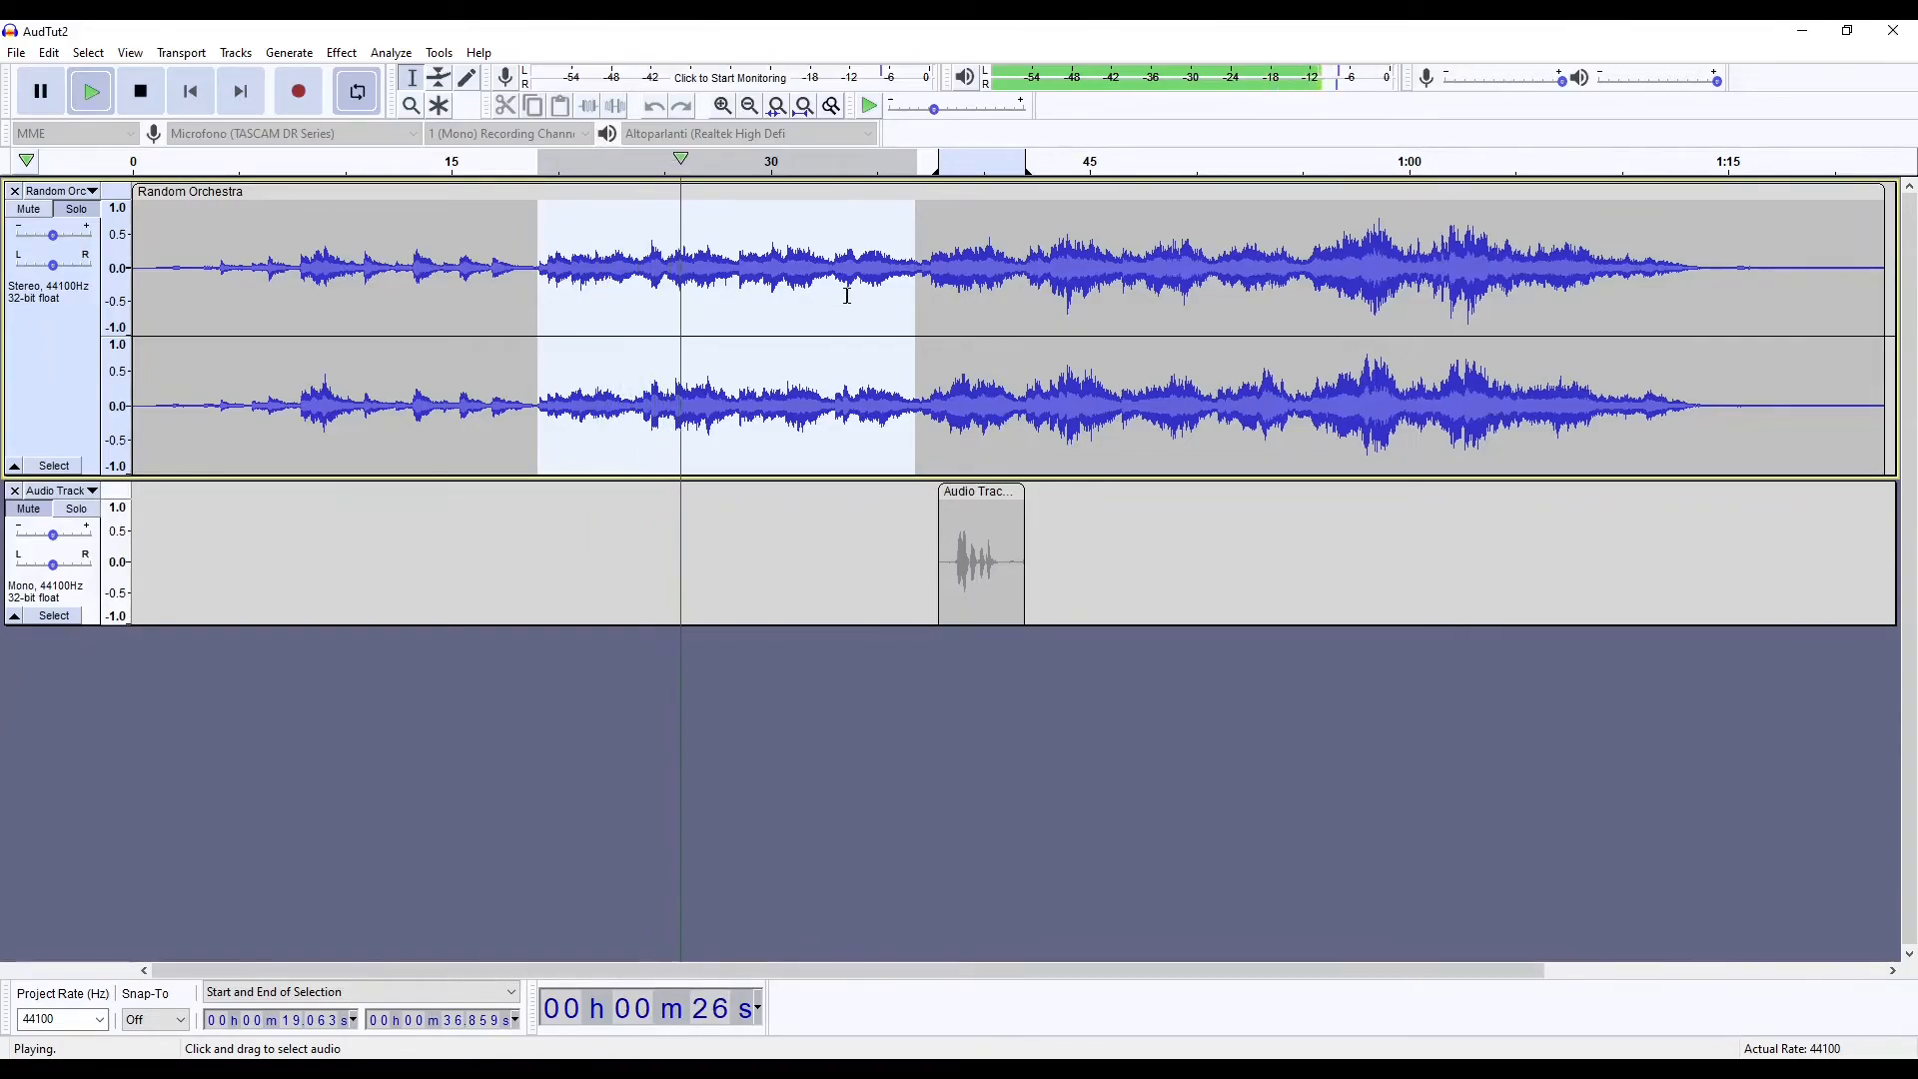
{"action": "key", "text": "space"}
{"action": "left_click_drag", "start_coordinate": [218, 269], "coordinate": [301, 288]}
{"action": "key", "text": "space"}
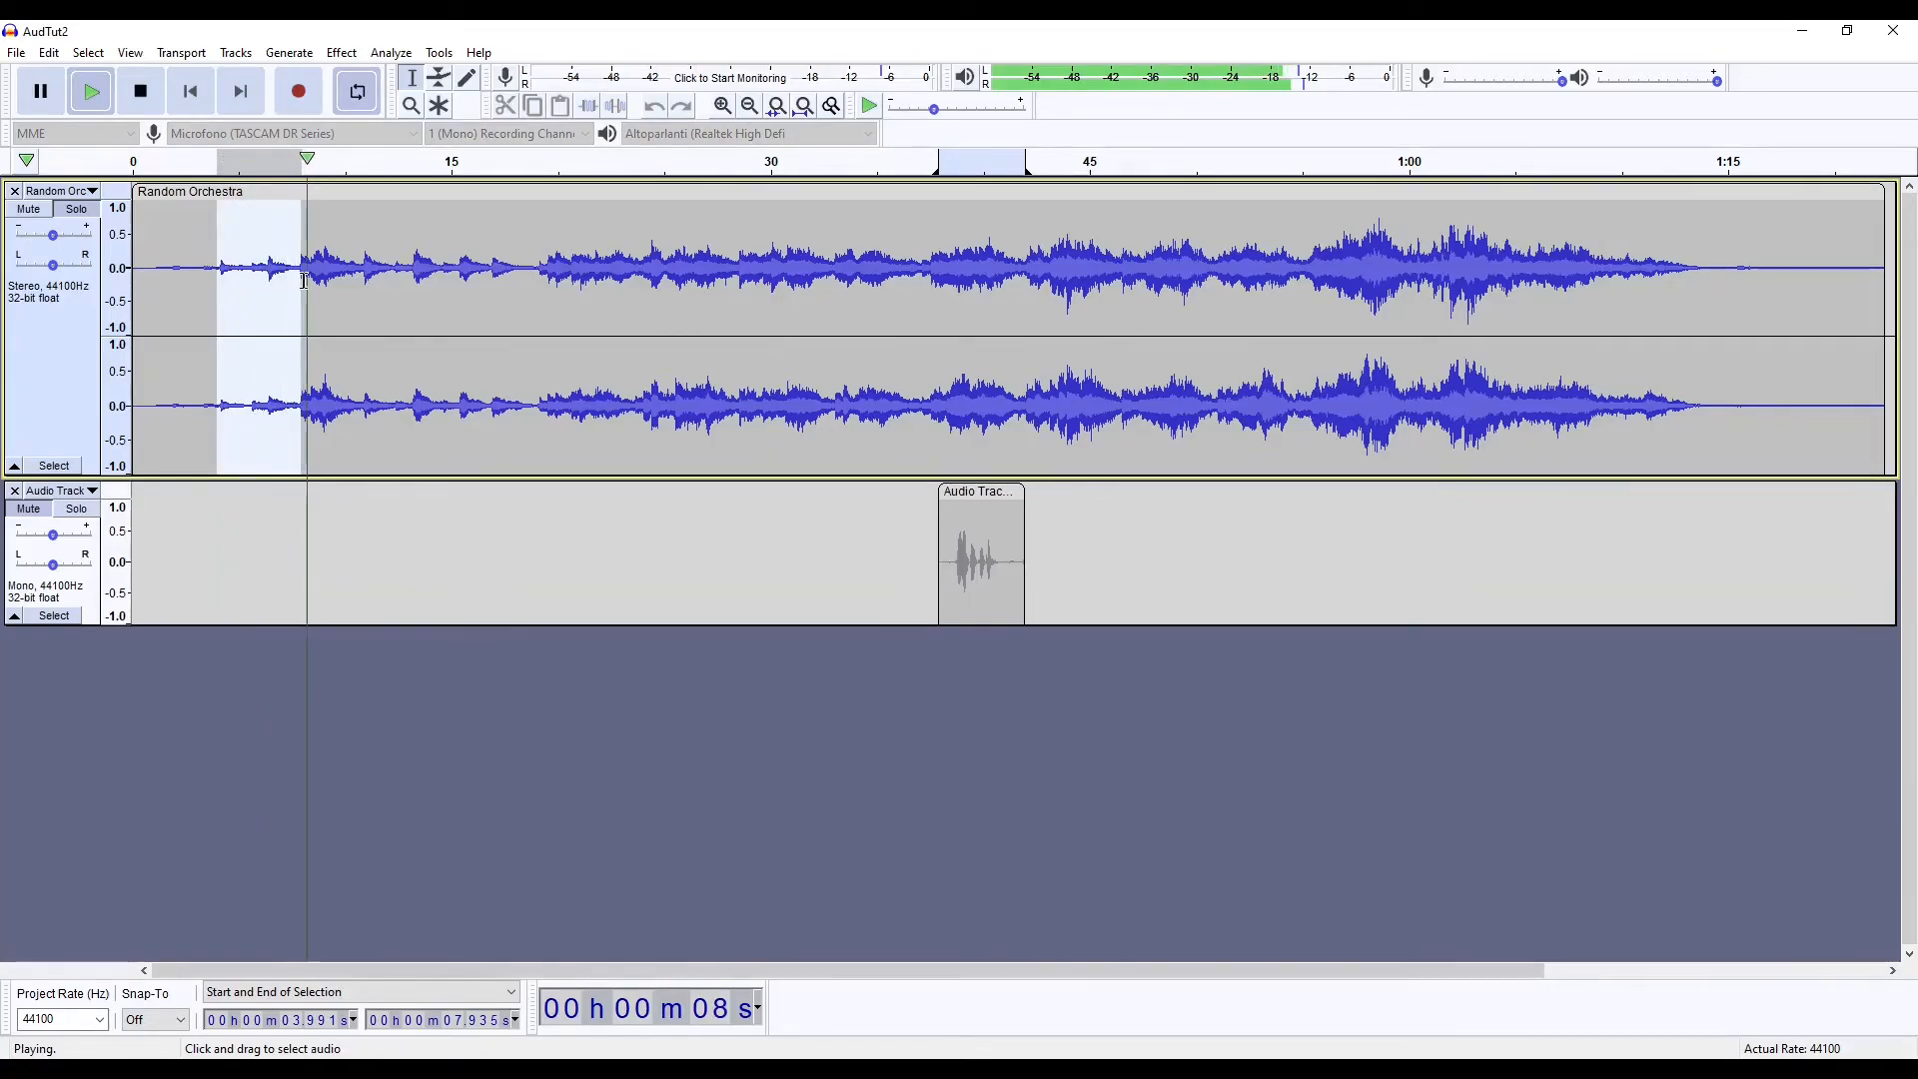
Apply Reverb with a 73% room size to the orchestra passage from about 4 s to 8 s, and play it
{"action": "left_click", "coordinate": [345, 58]}
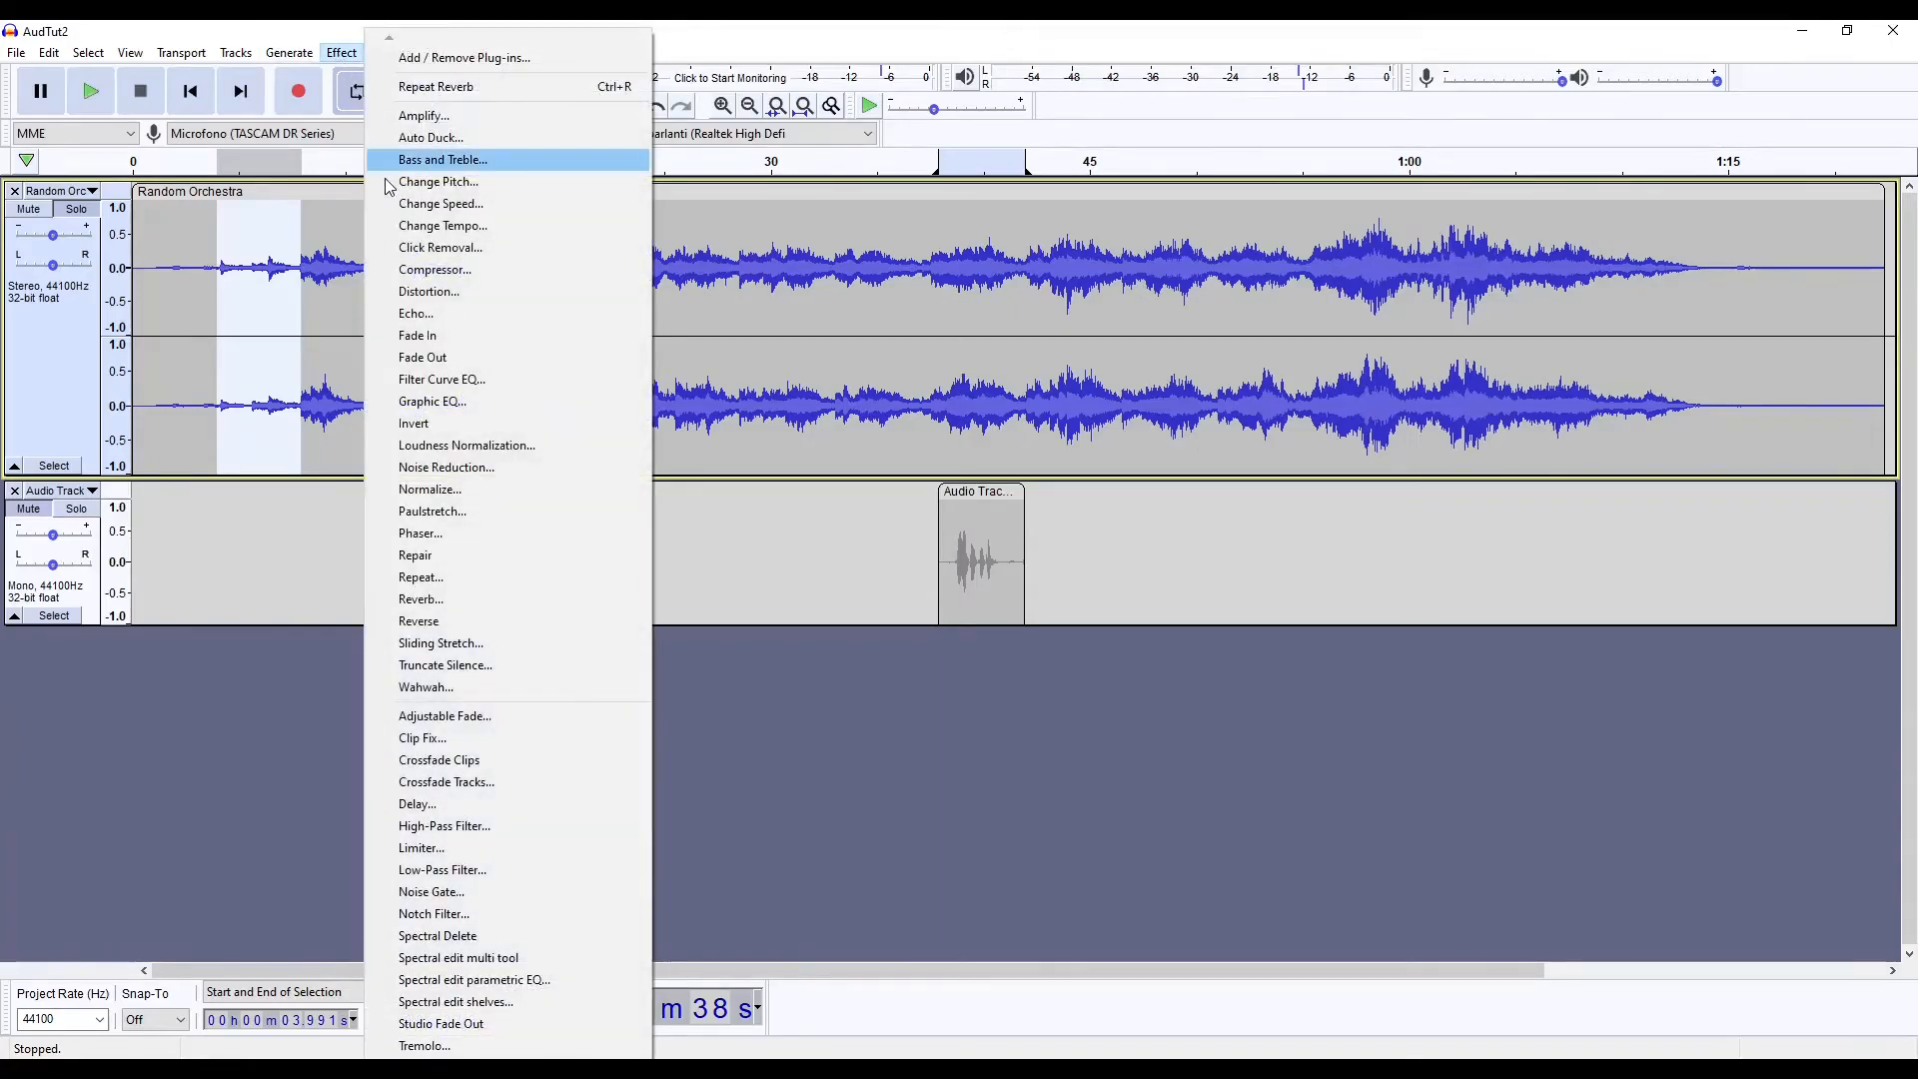
{"action": "left_click", "coordinate": [476, 599]}
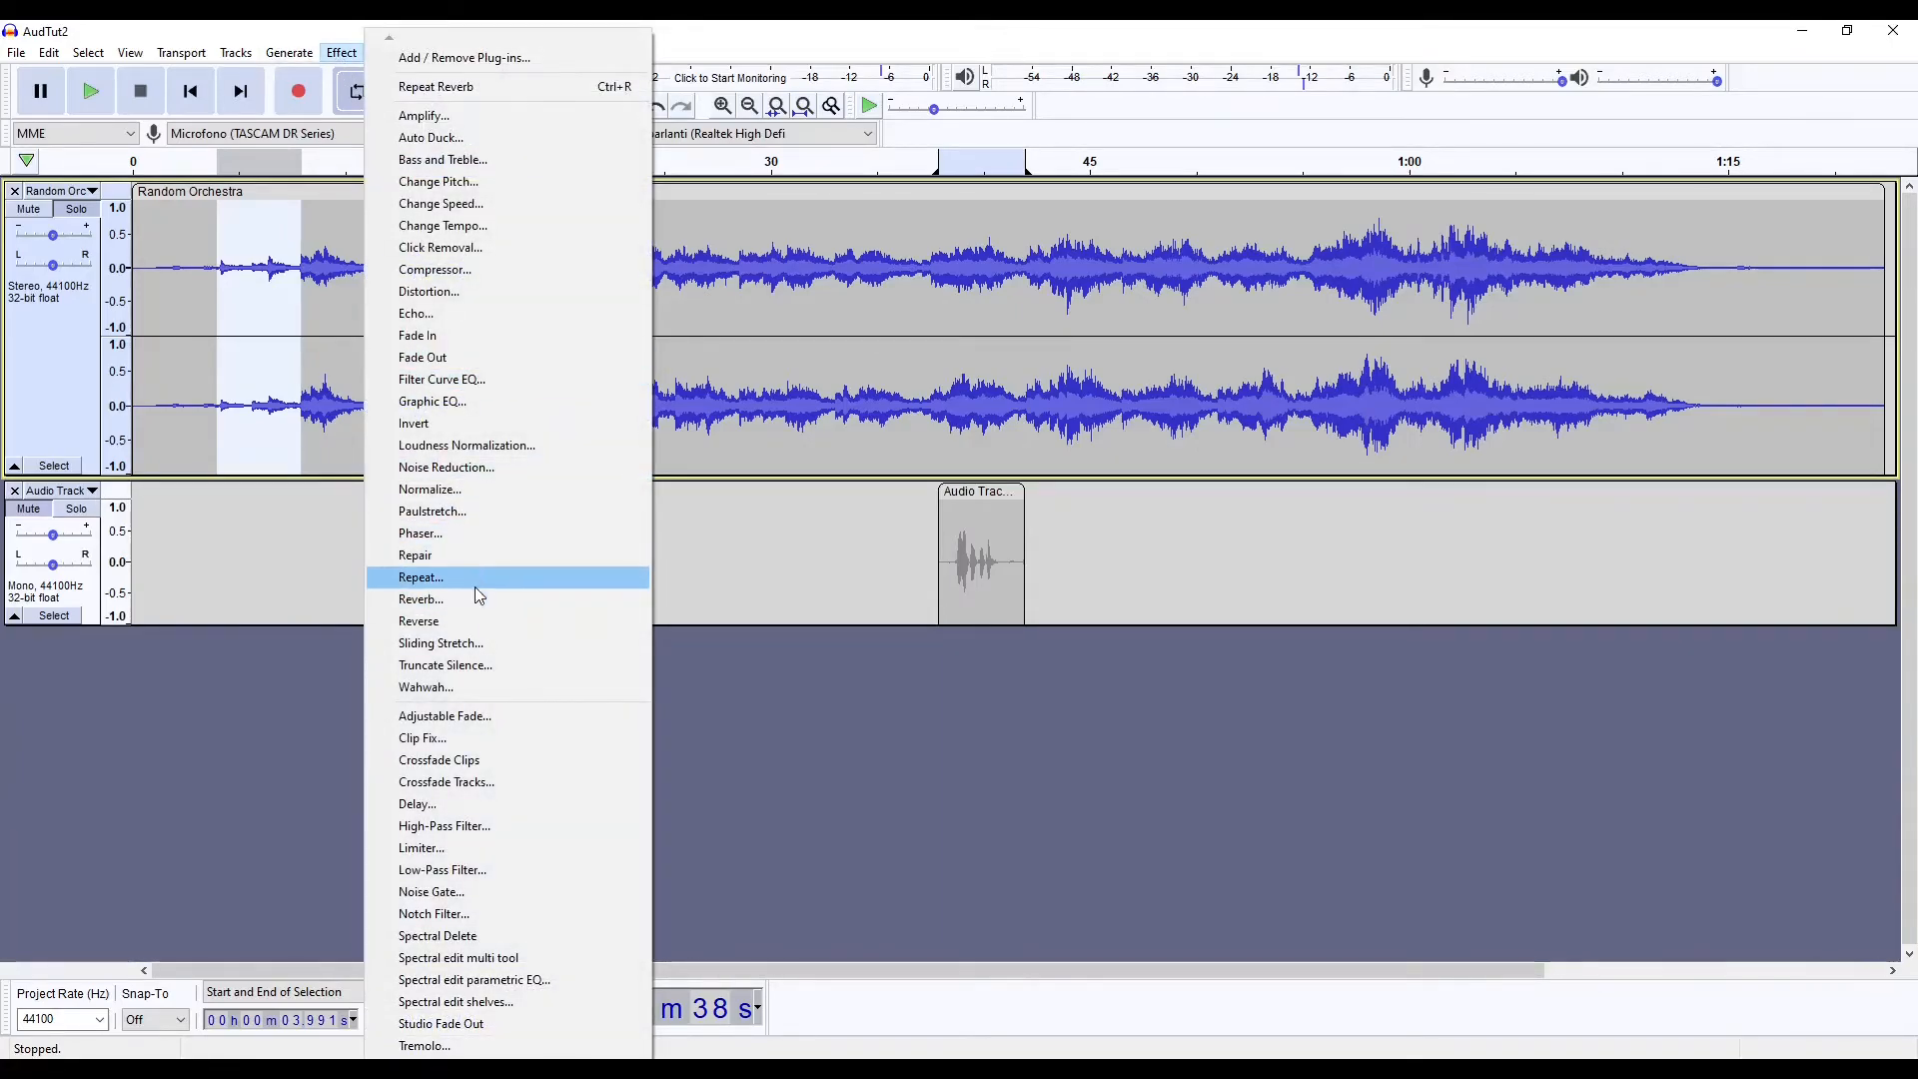
{"action": "left_click_drag", "start_coordinate": [942, 384], "coordinate": [1086, 410]}
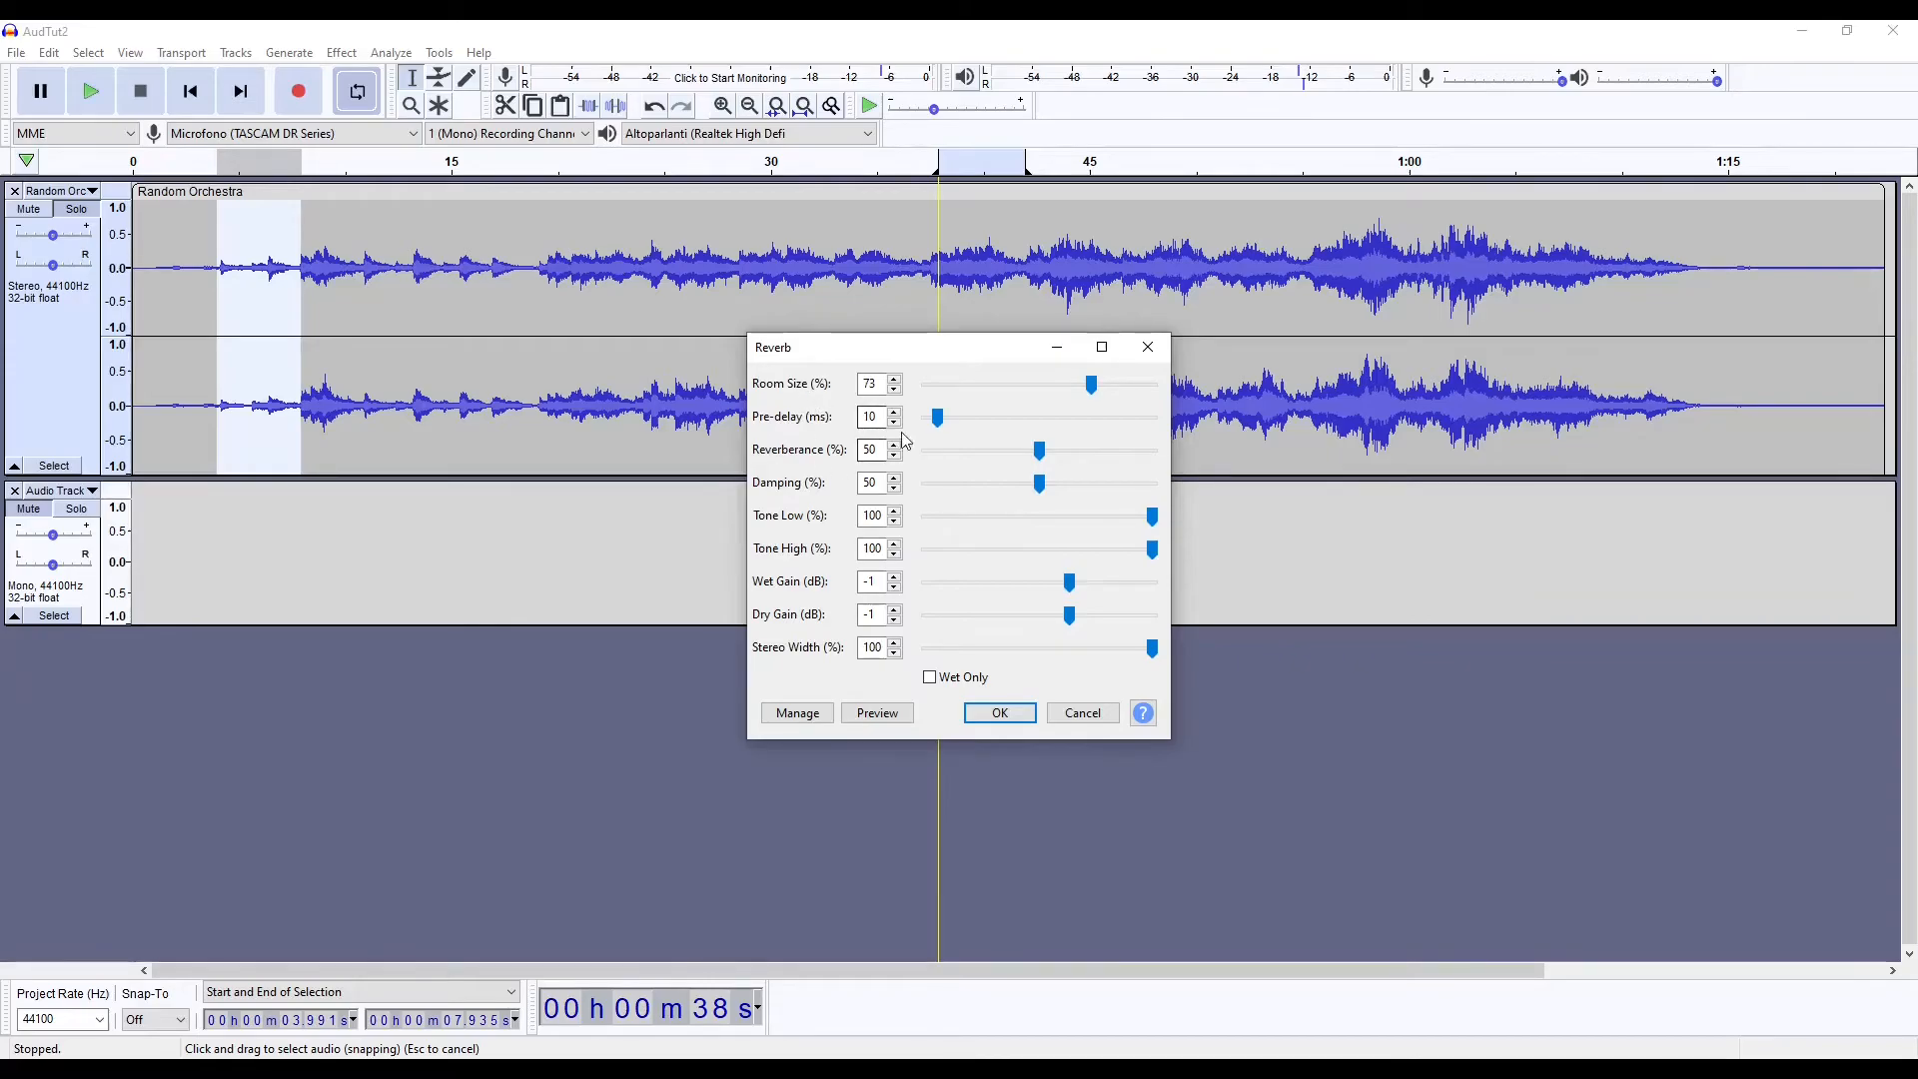
{"action": "left_click", "coordinate": [1004, 716]}
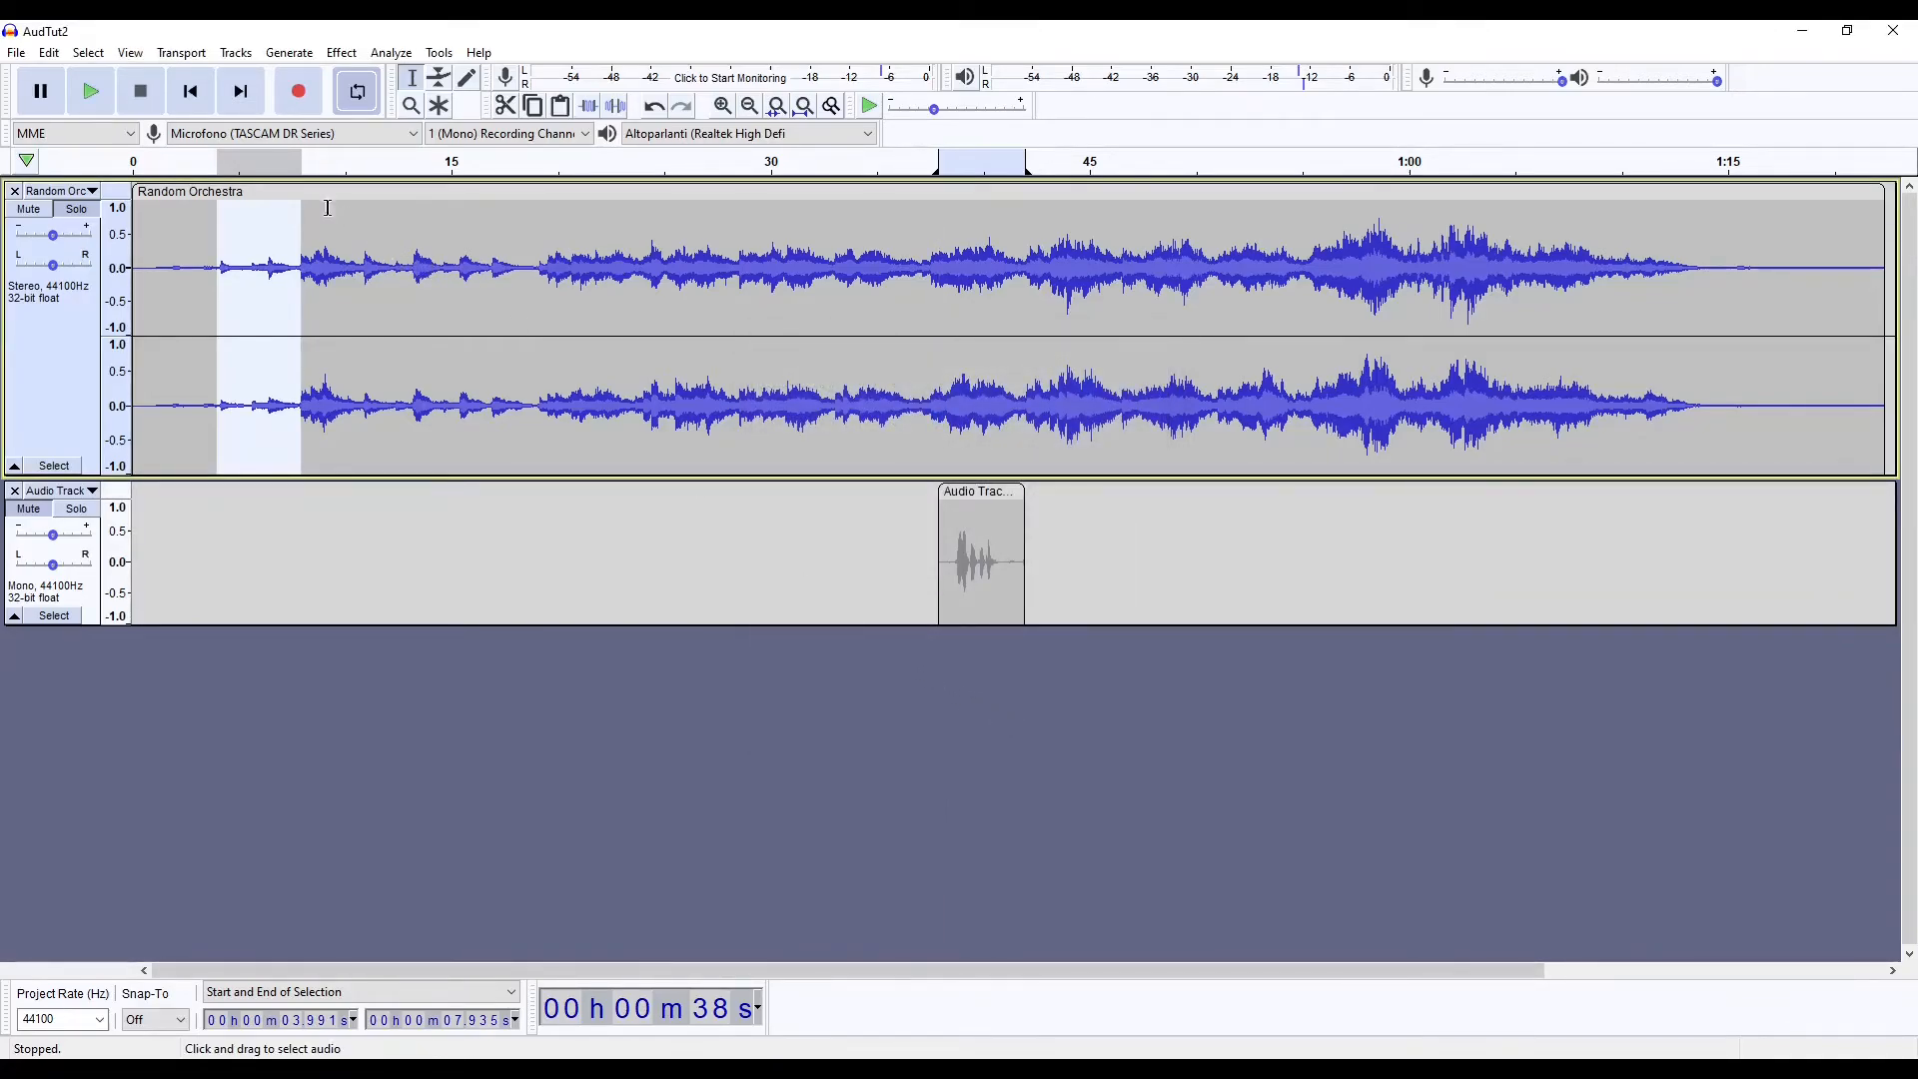
{"action": "key", "text": "space"}
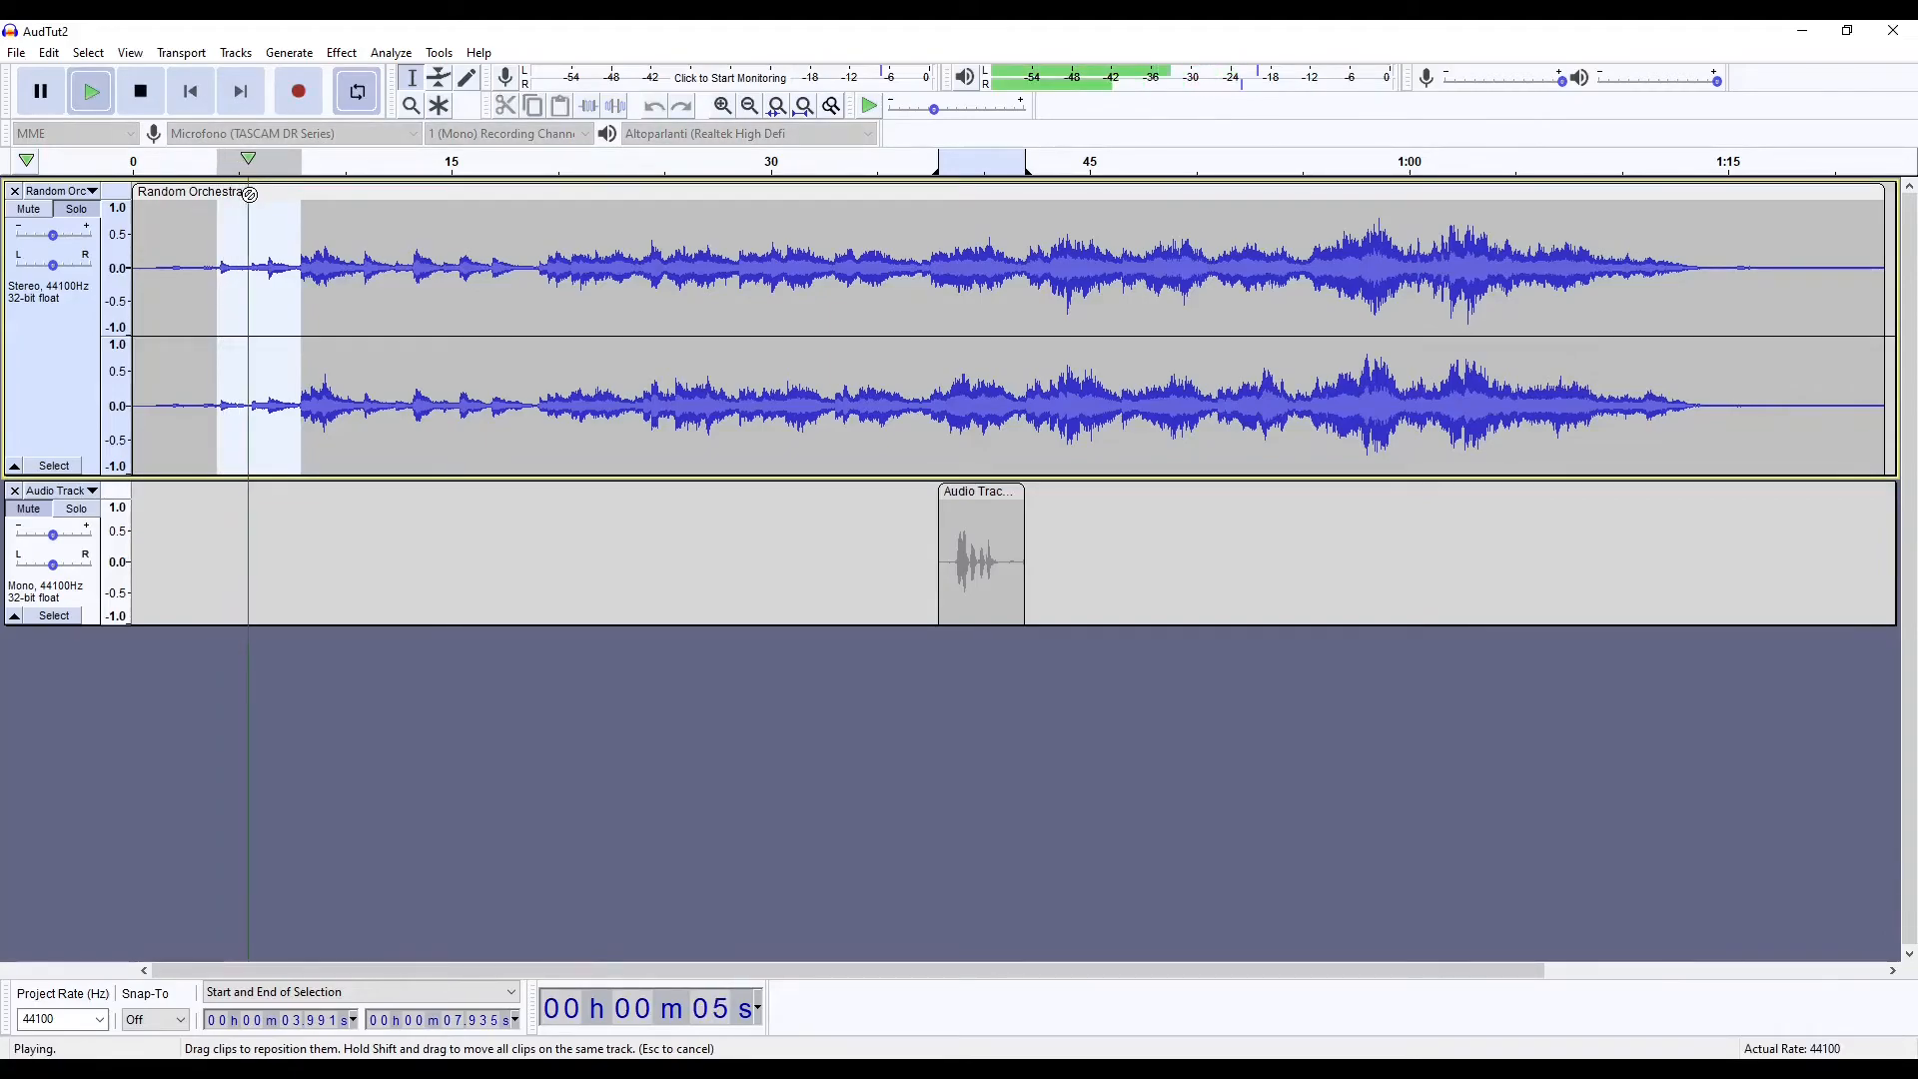
Apply the Reverb with the 73% room size to the entire orchestra clip
{"action": "left_click", "coordinate": [405, 267]}
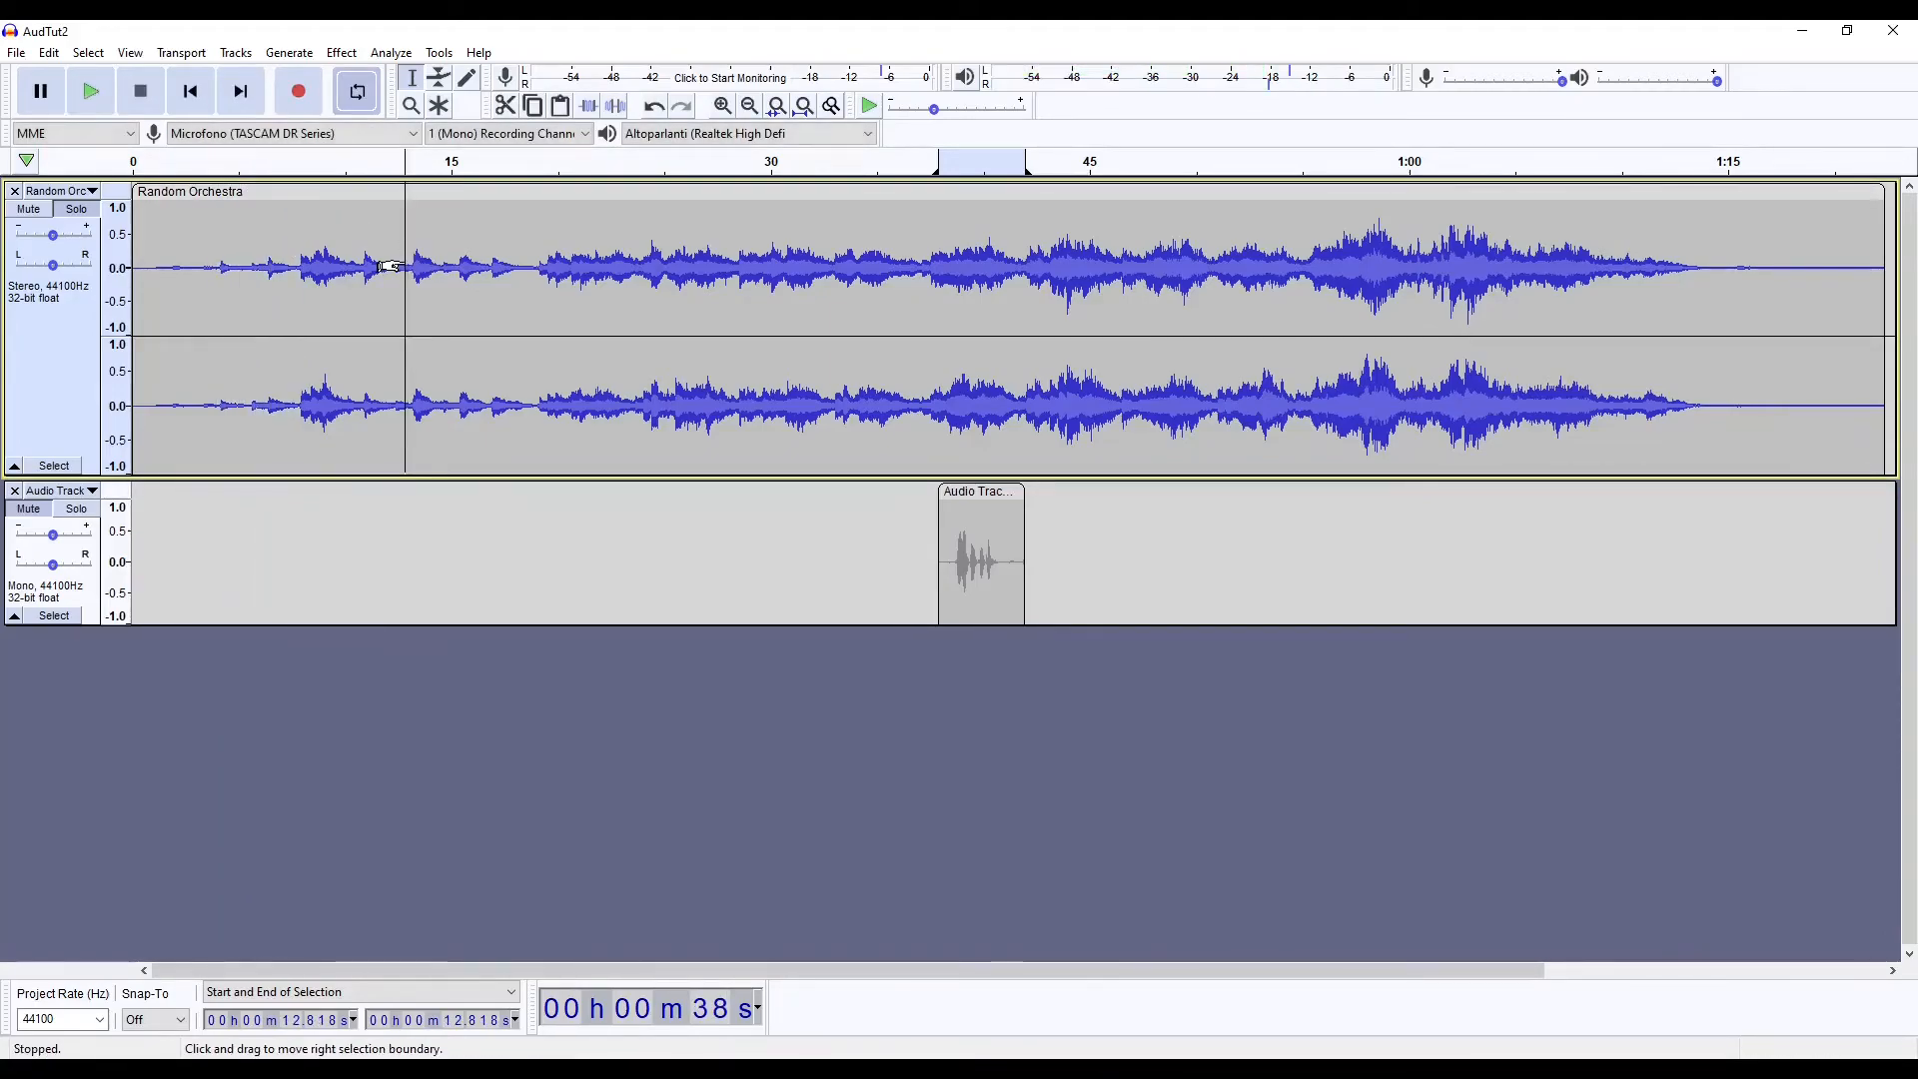
{"action": "double_click", "coordinate": [390, 267]}
{"action": "left_click", "coordinate": [341, 52]}
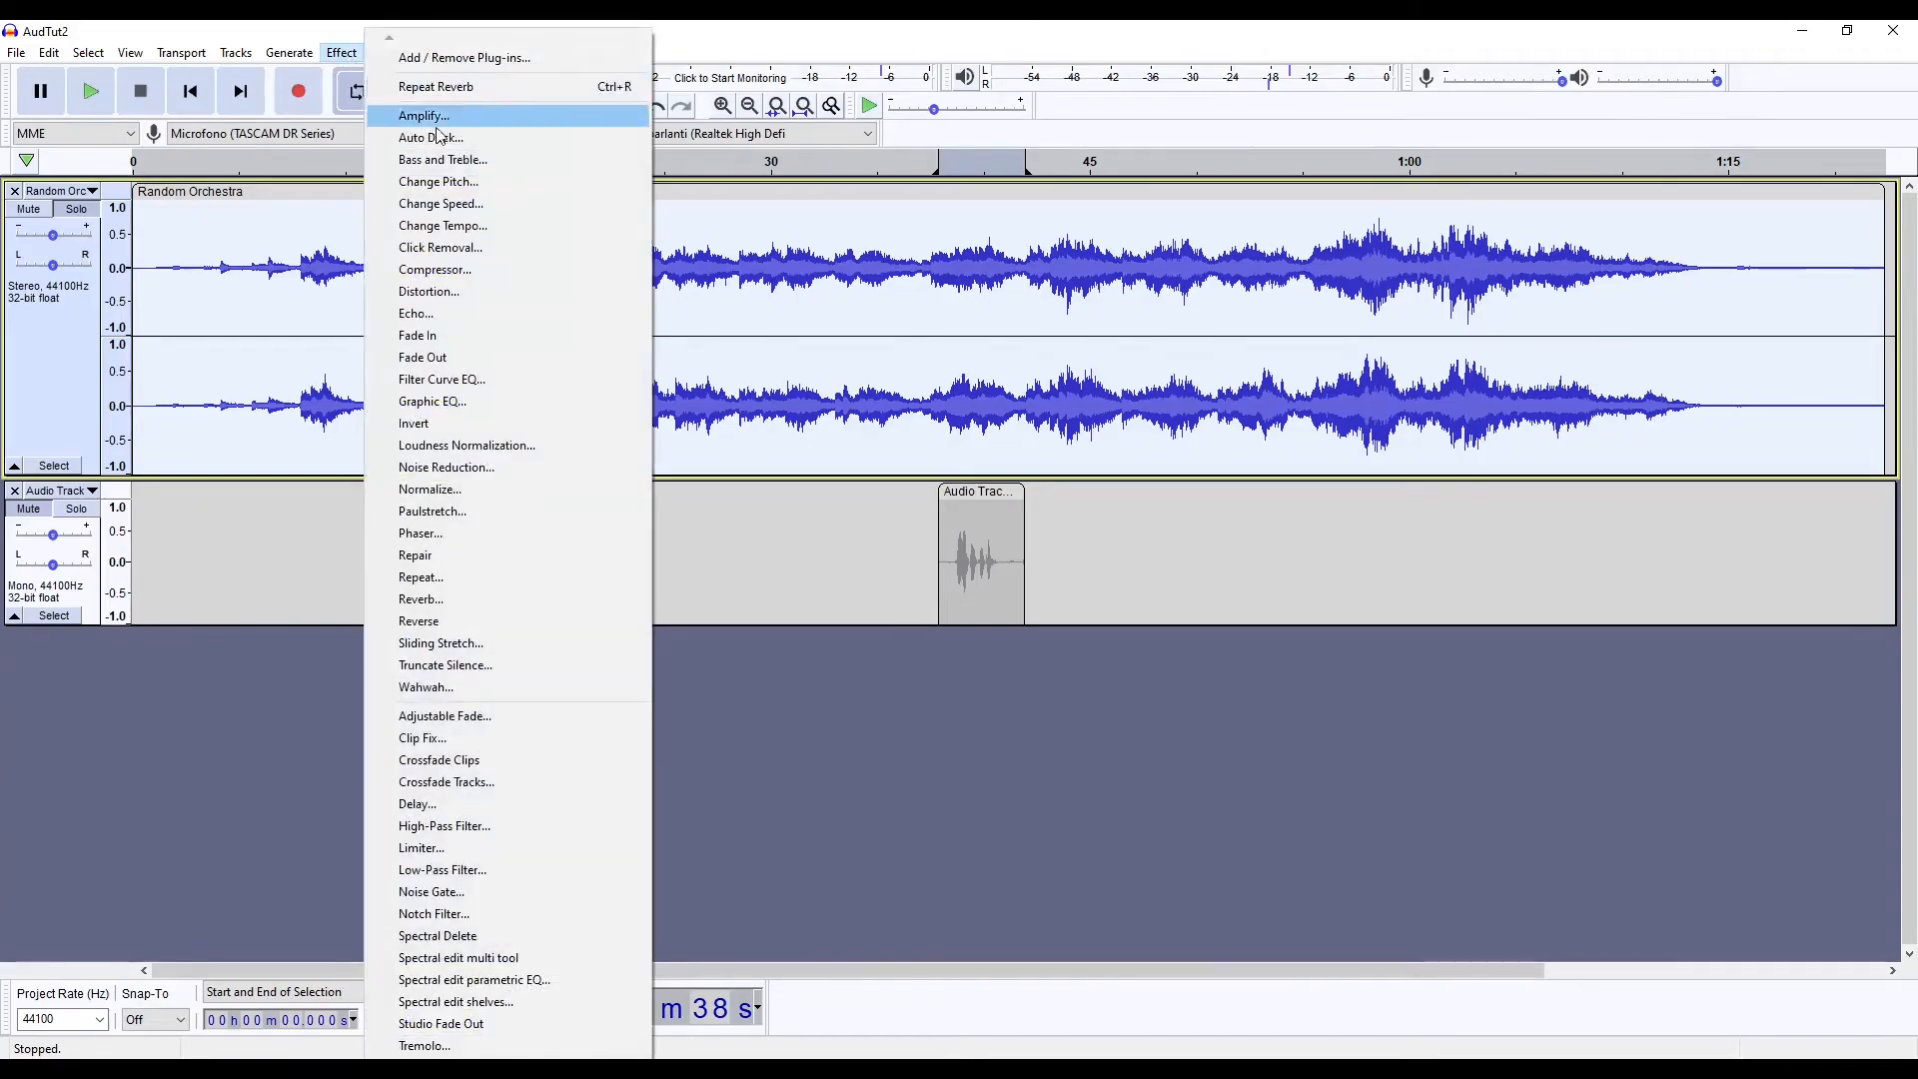
{"action": "left_click", "coordinate": [513, 601]}
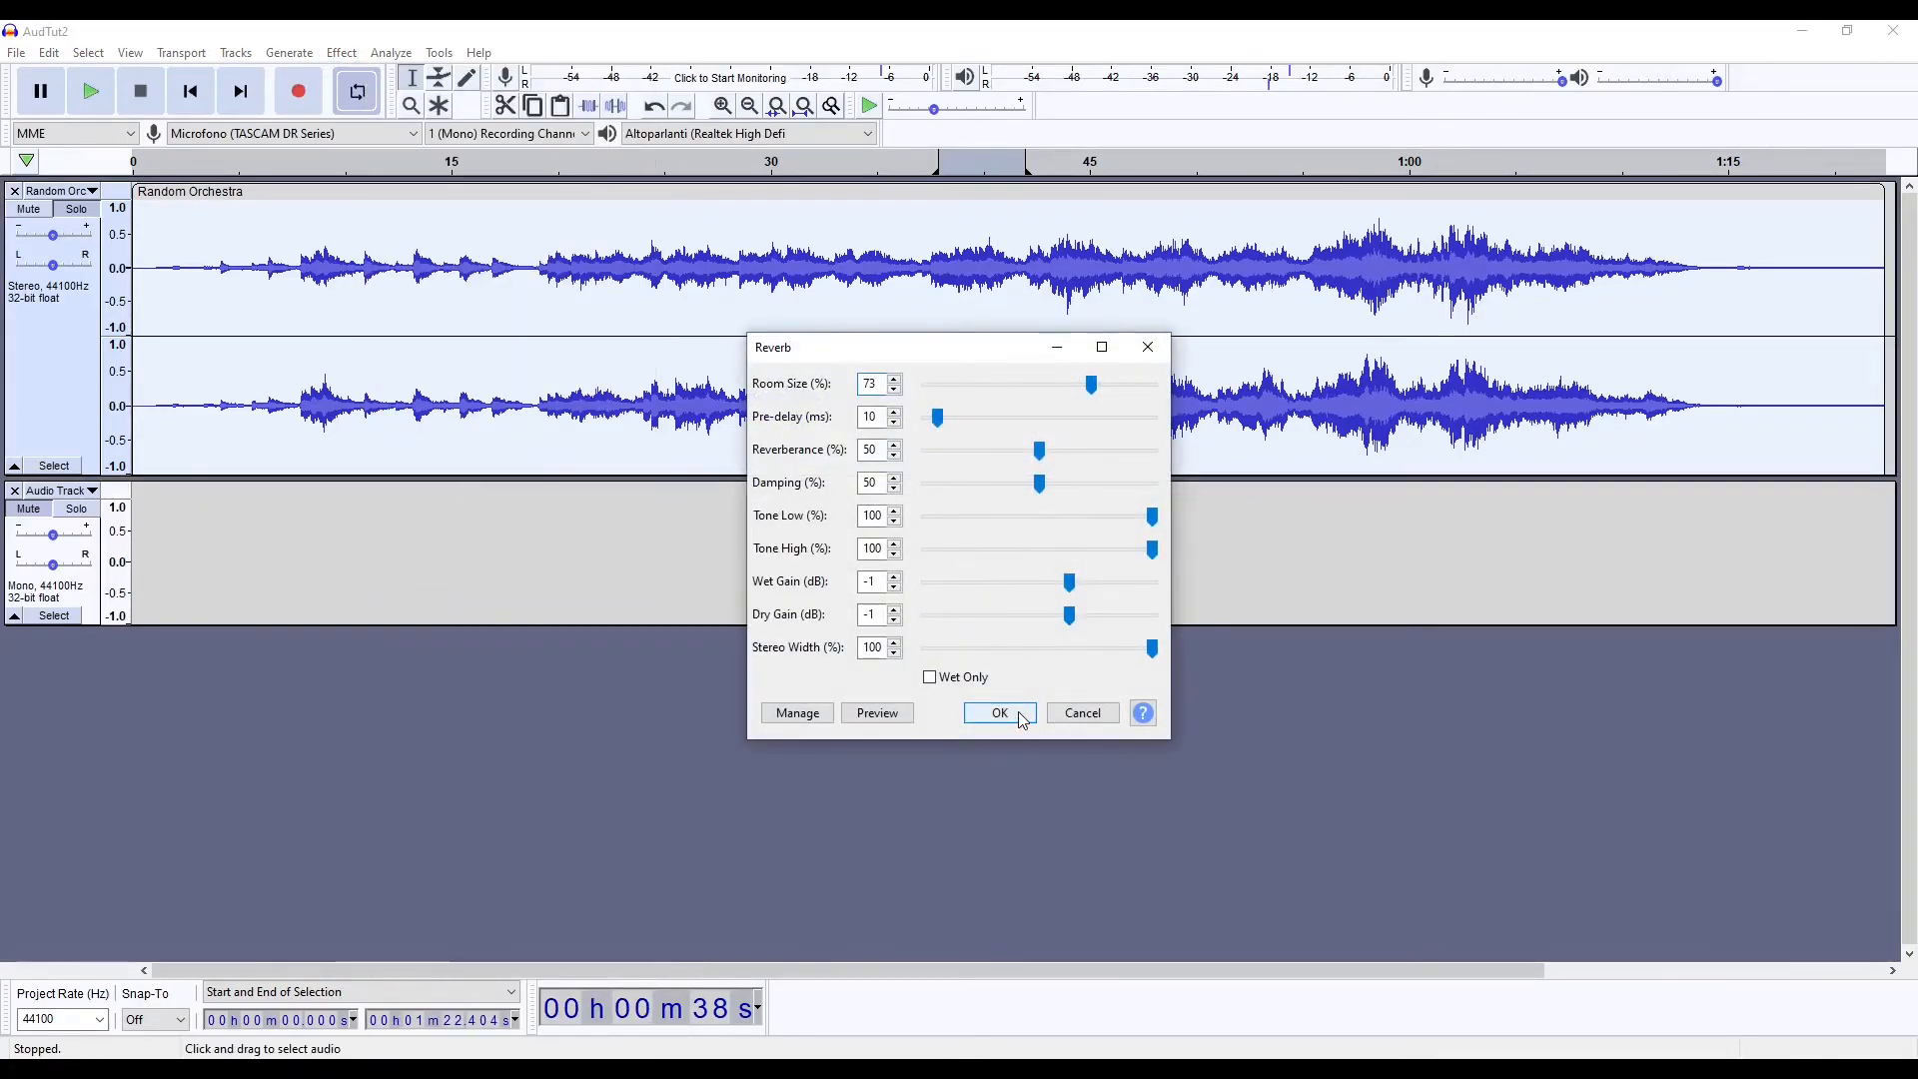
{"action": "left_click", "coordinate": [999, 712]}
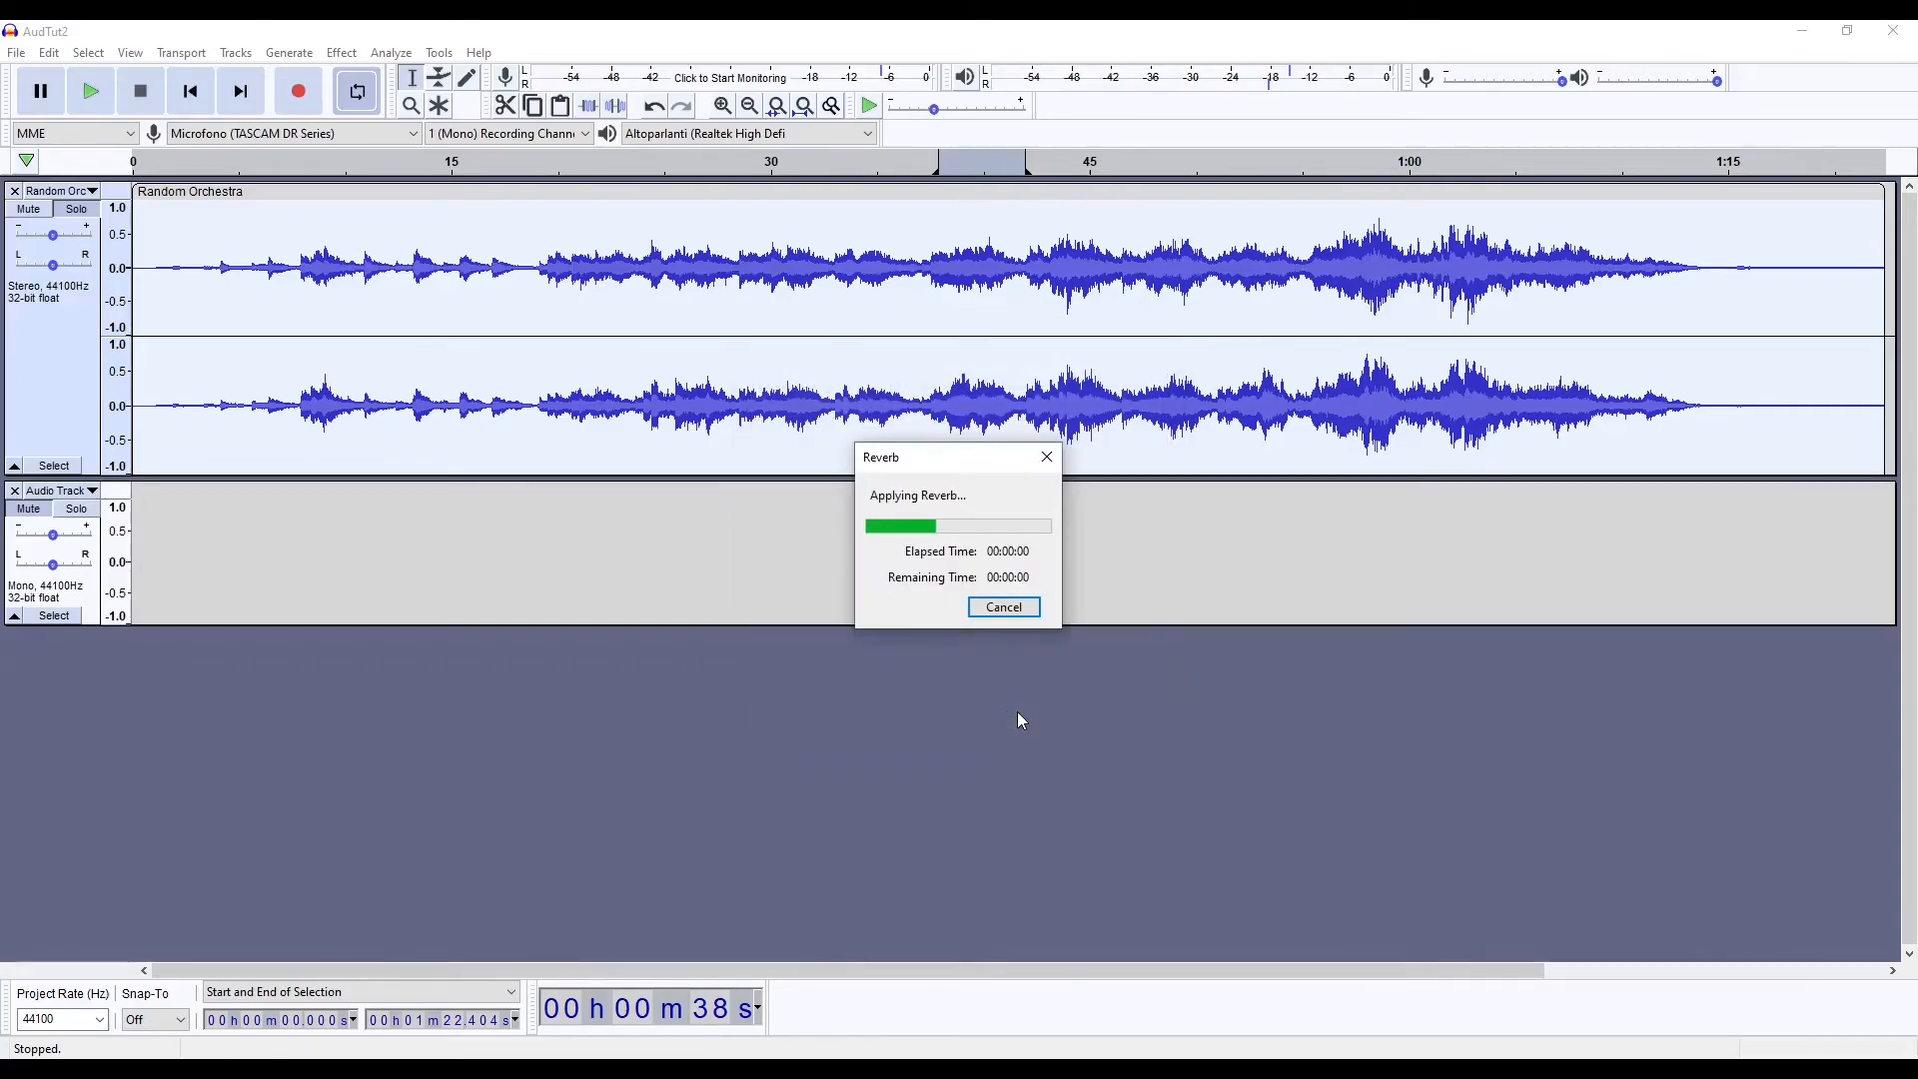
Play the orchestra track from about 28 s to hear the larger room reverb, and stop playback
{"action": "left_click", "coordinate": [737, 172]}
{"action": "left_click", "coordinate": [737, 172]}
{"action": "key", "text": "space"}
{"action": "left_click", "coordinate": [737, 178]}
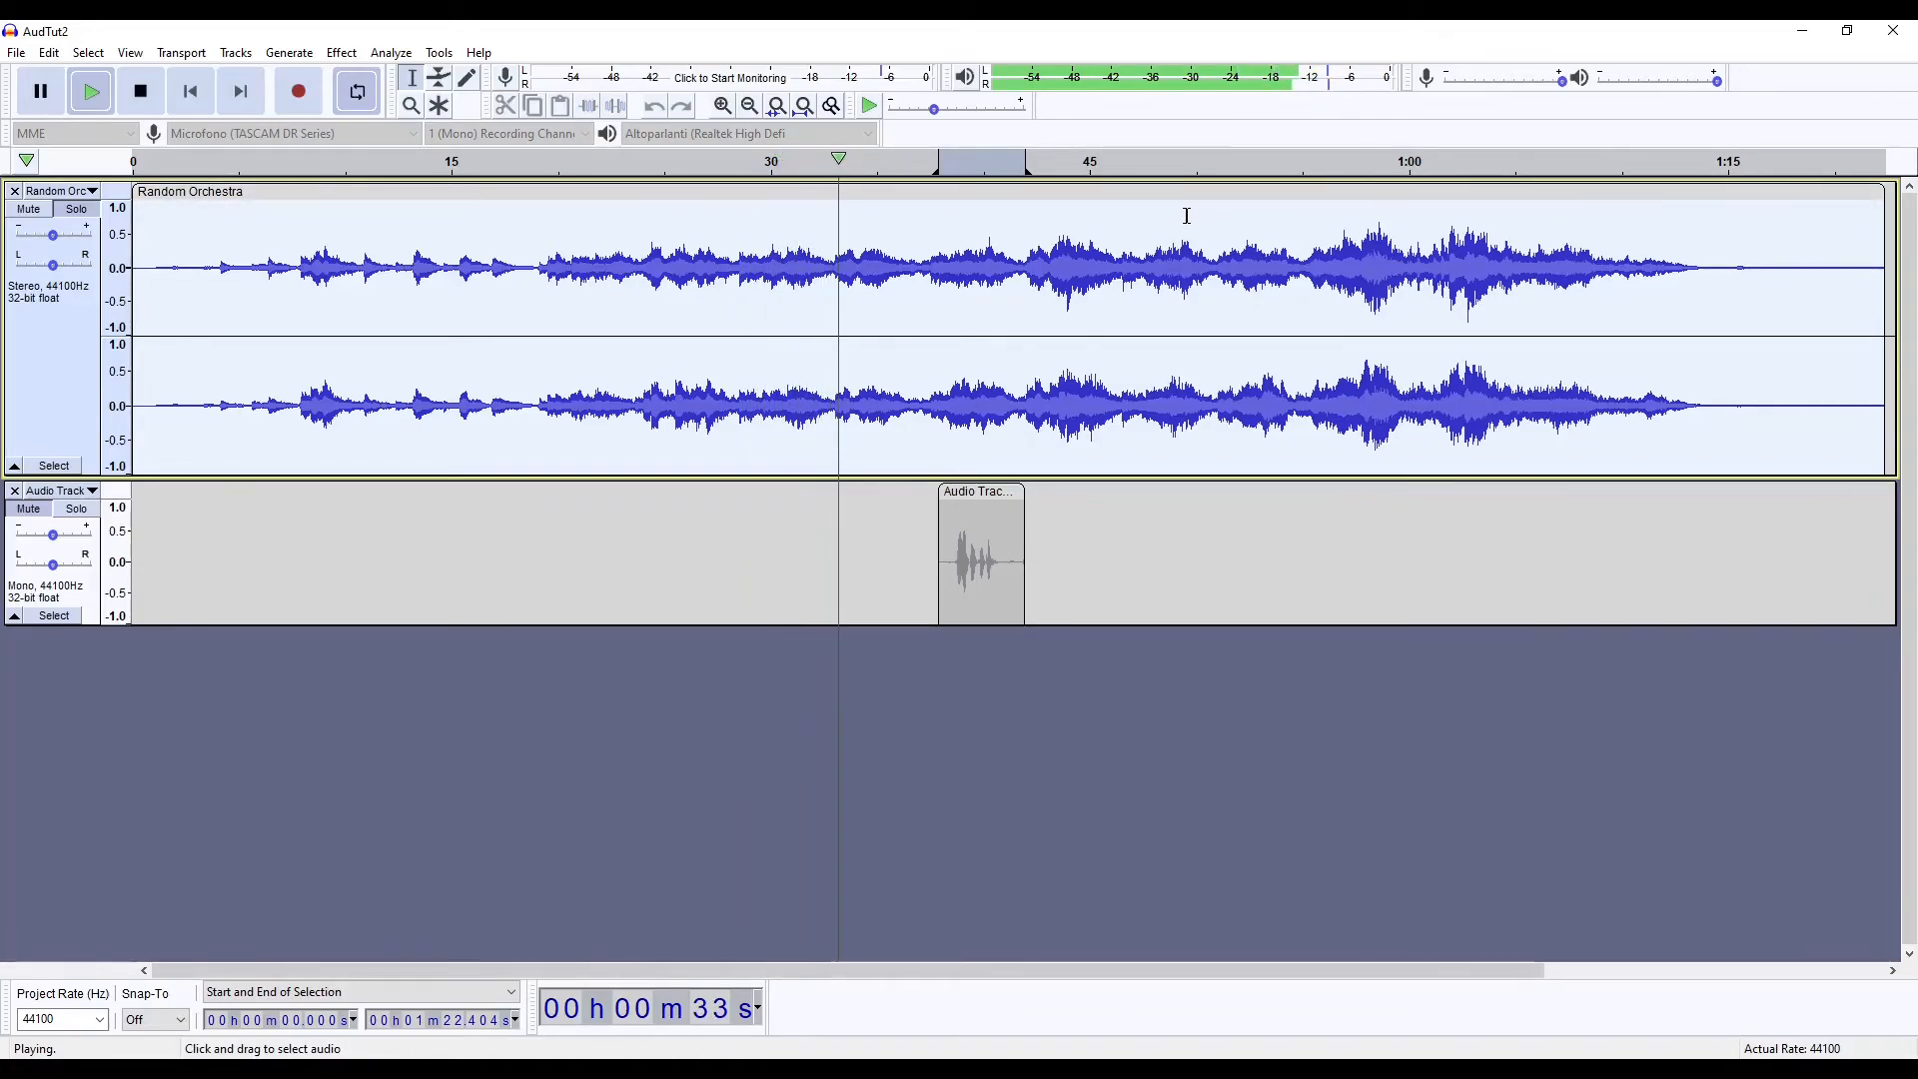
{"action": "key", "text": "space"}
Solo the mono track, apply Reverb with a 73% room size to its clip, and play the clip
{"action": "double_click", "coordinate": [967, 557]}
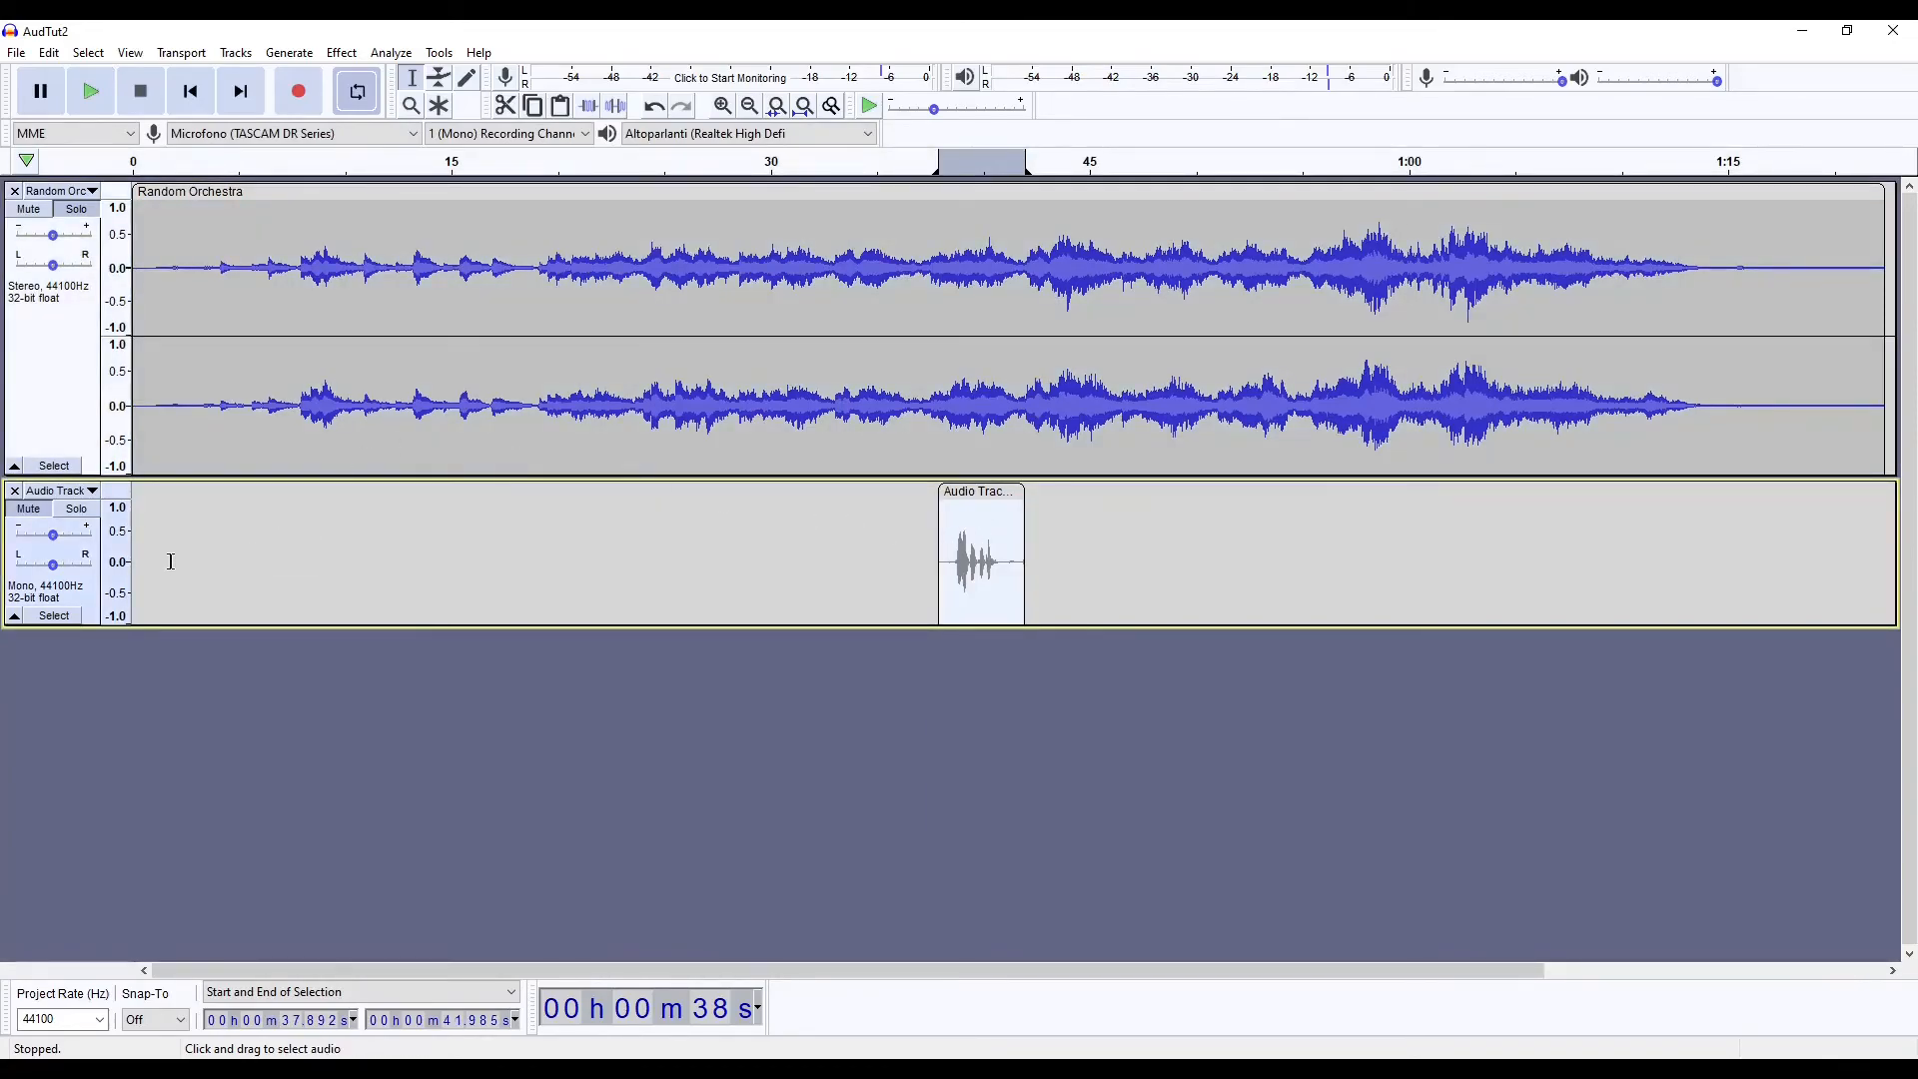
{"action": "left_click", "coordinate": [87, 515]}
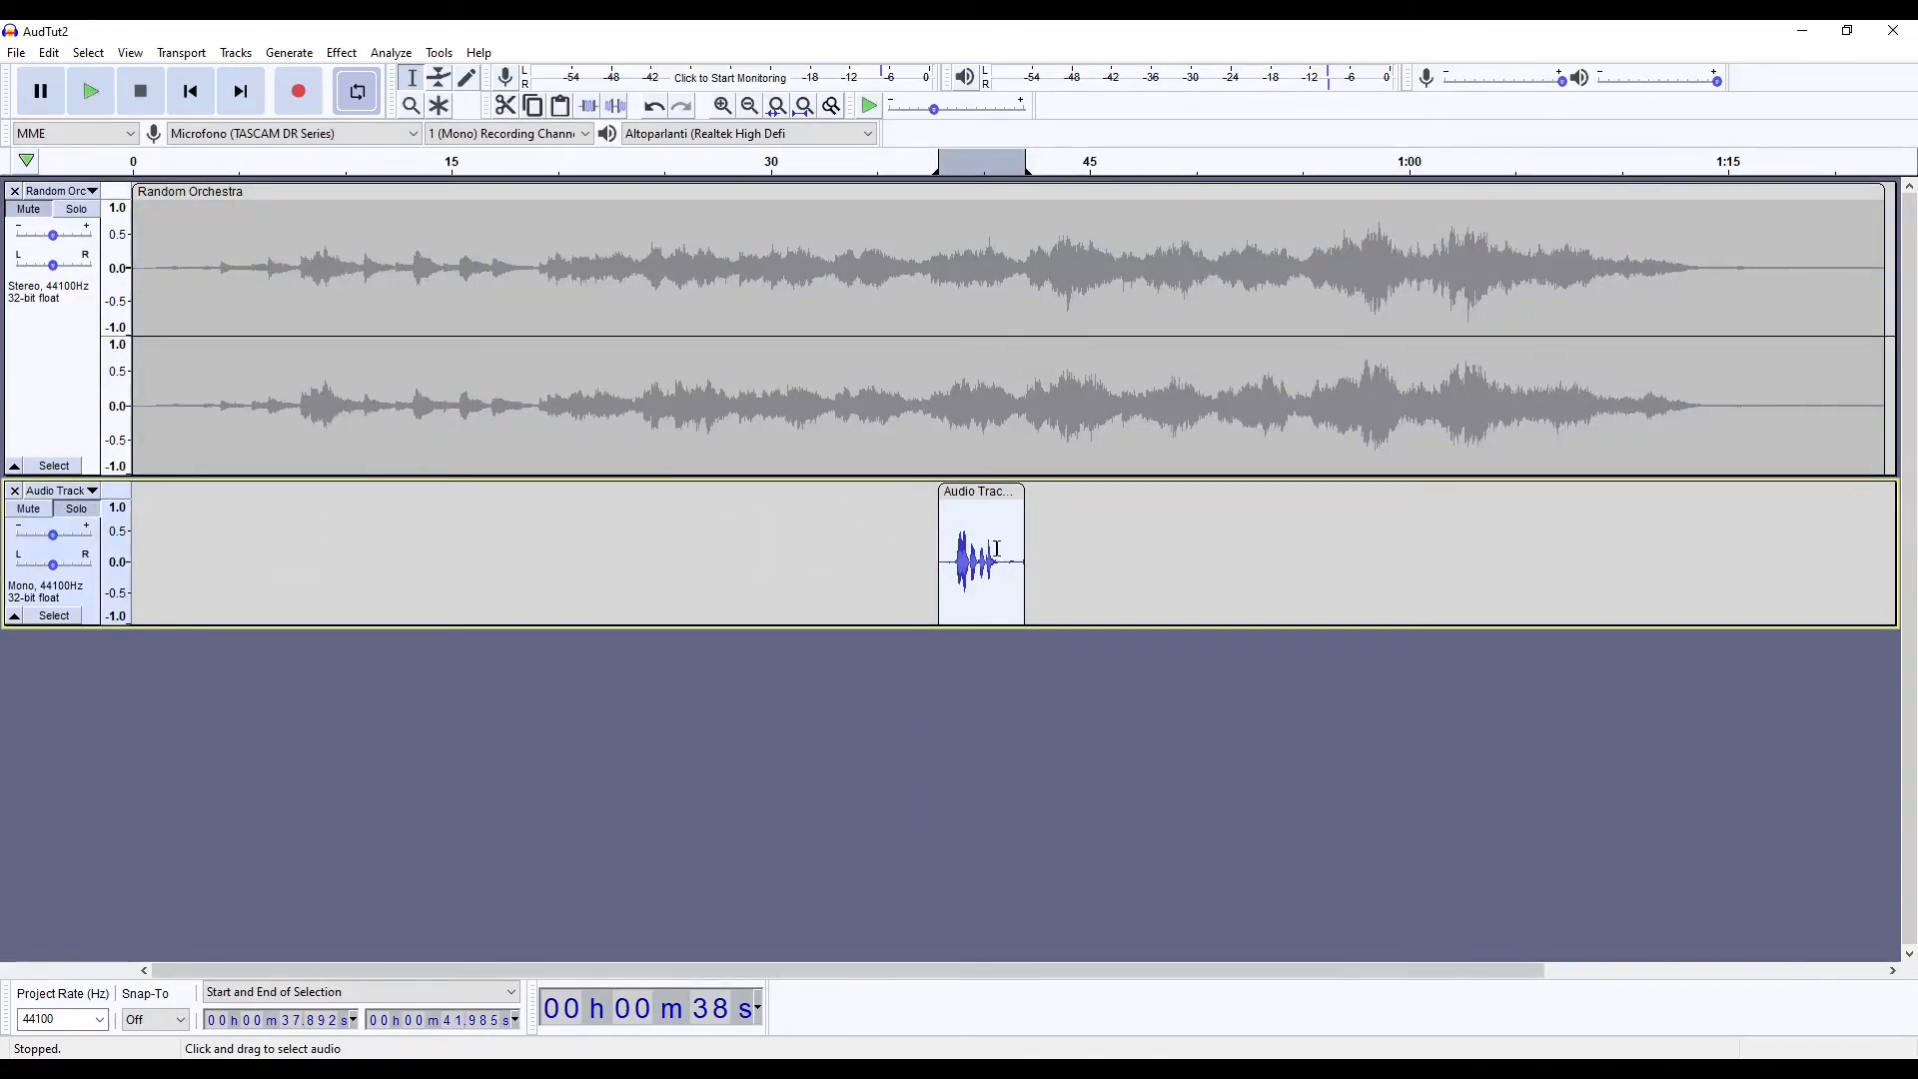
{"action": "key", "text": "alt+c"}
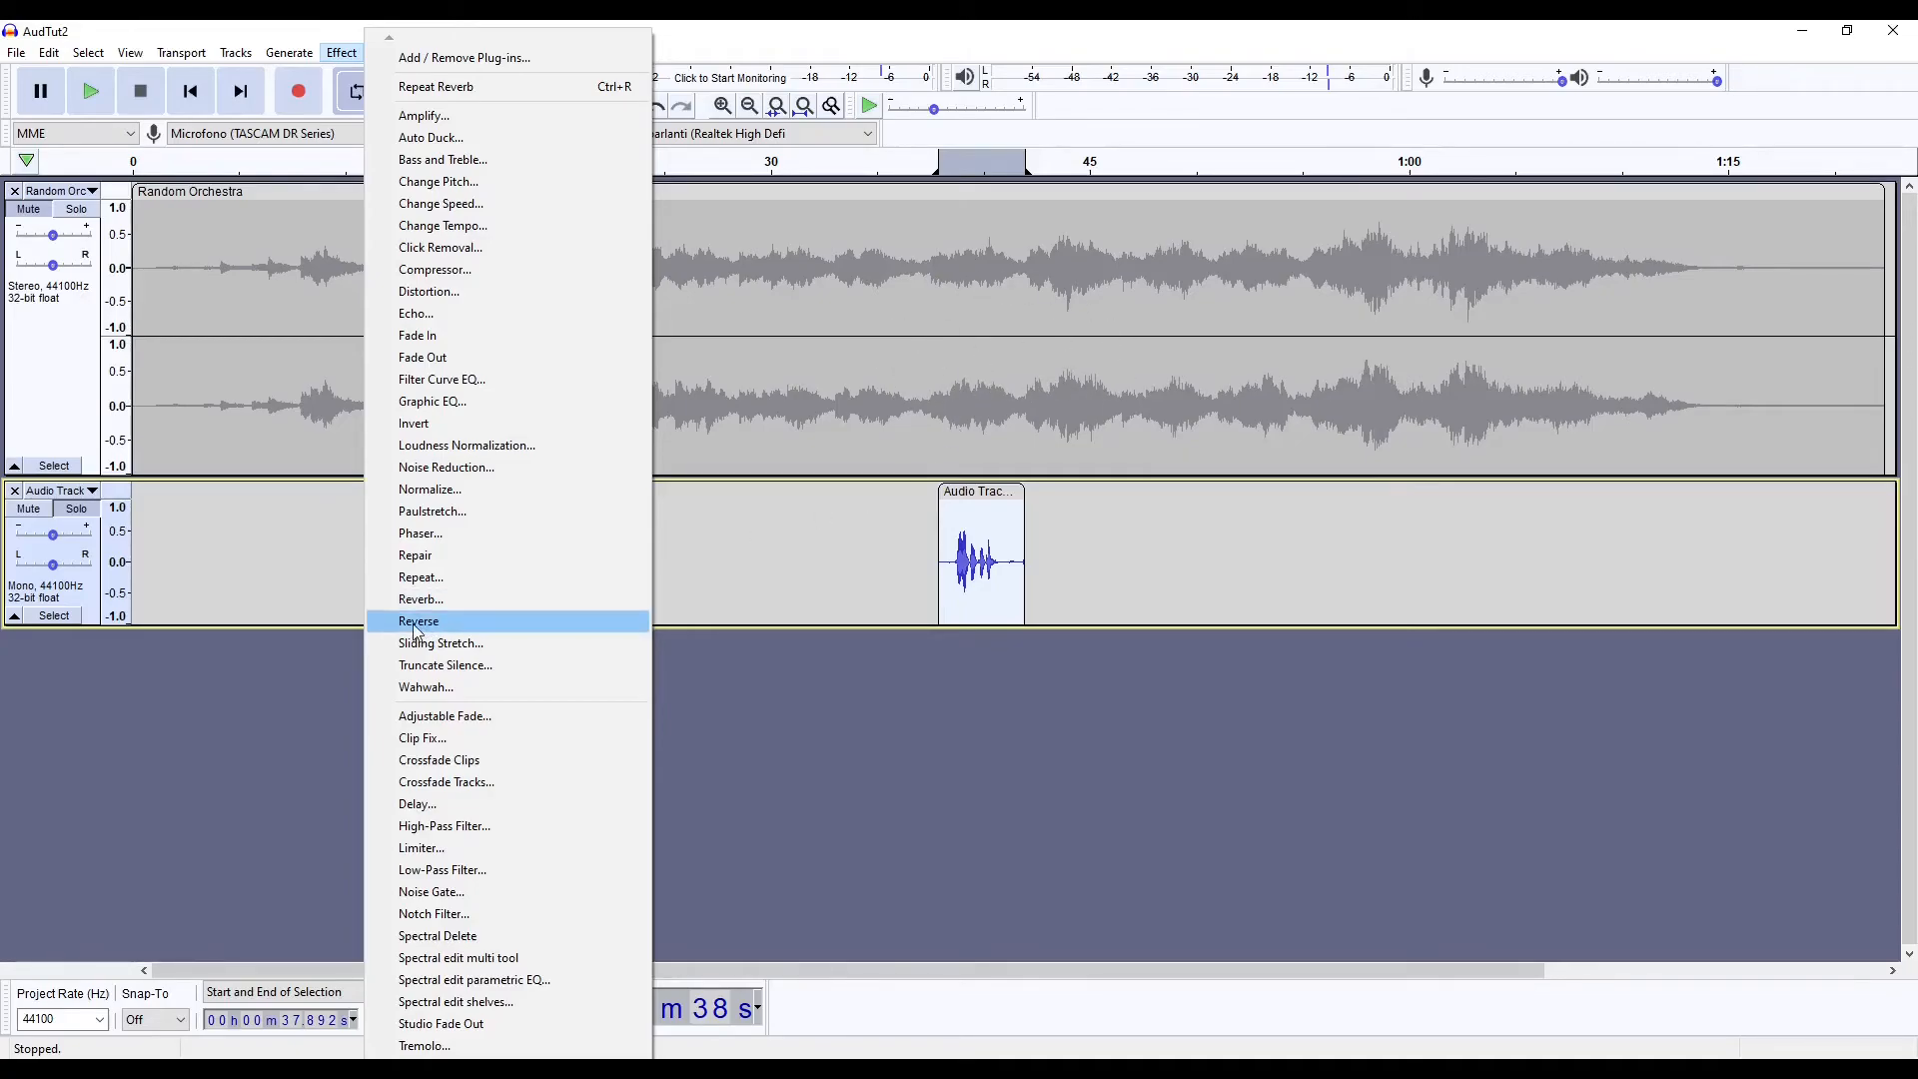
{"action": "left_click", "coordinate": [433, 600]}
{"action": "left_click_drag", "start_coordinate": [937, 352], "coordinate": [1443, 510]}
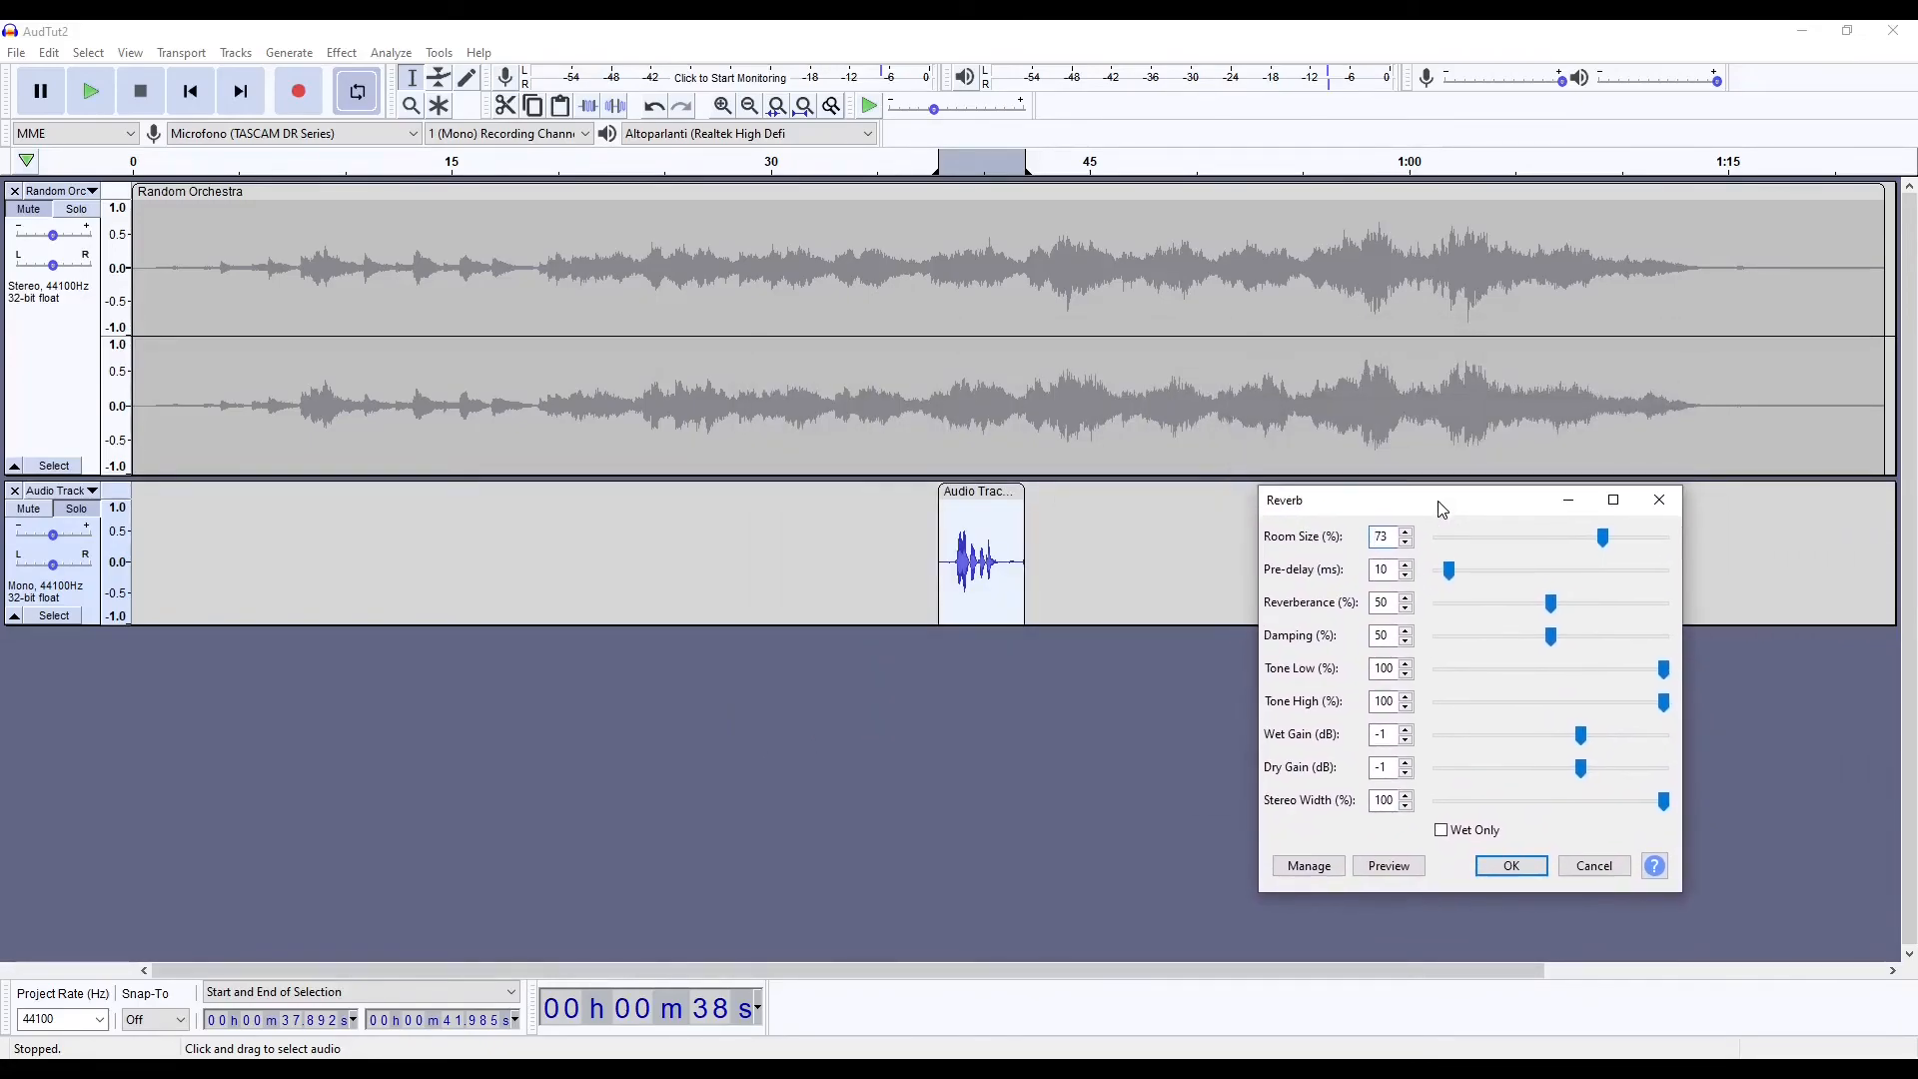
{"action": "left_click", "coordinate": [1513, 867]}
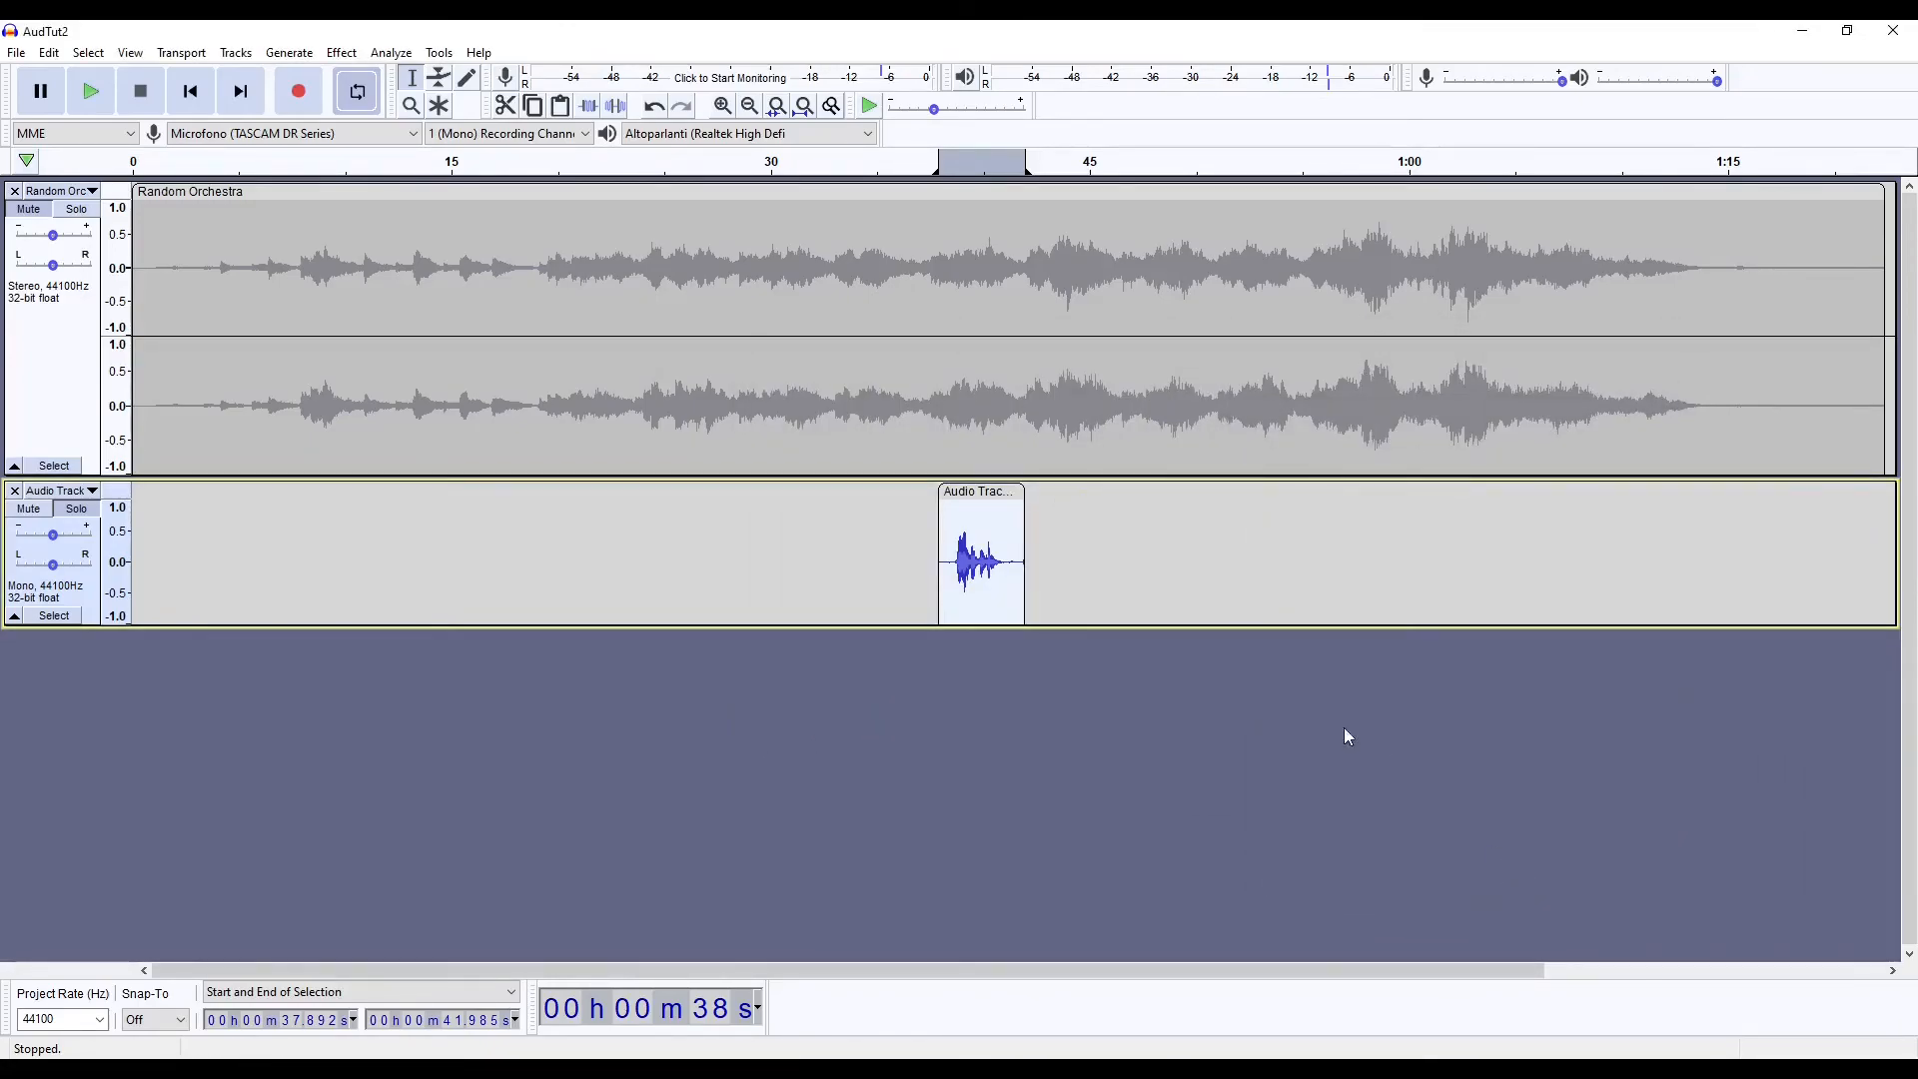
{"action": "left_click", "coordinate": [943, 166]}
Apply Wahwah to the mono clip with LFO frequency 1.5 Hz, depth 70%, resonance 2.5 and output gain -6.0 dB
{"action": "left_click", "coordinate": [342, 52]}
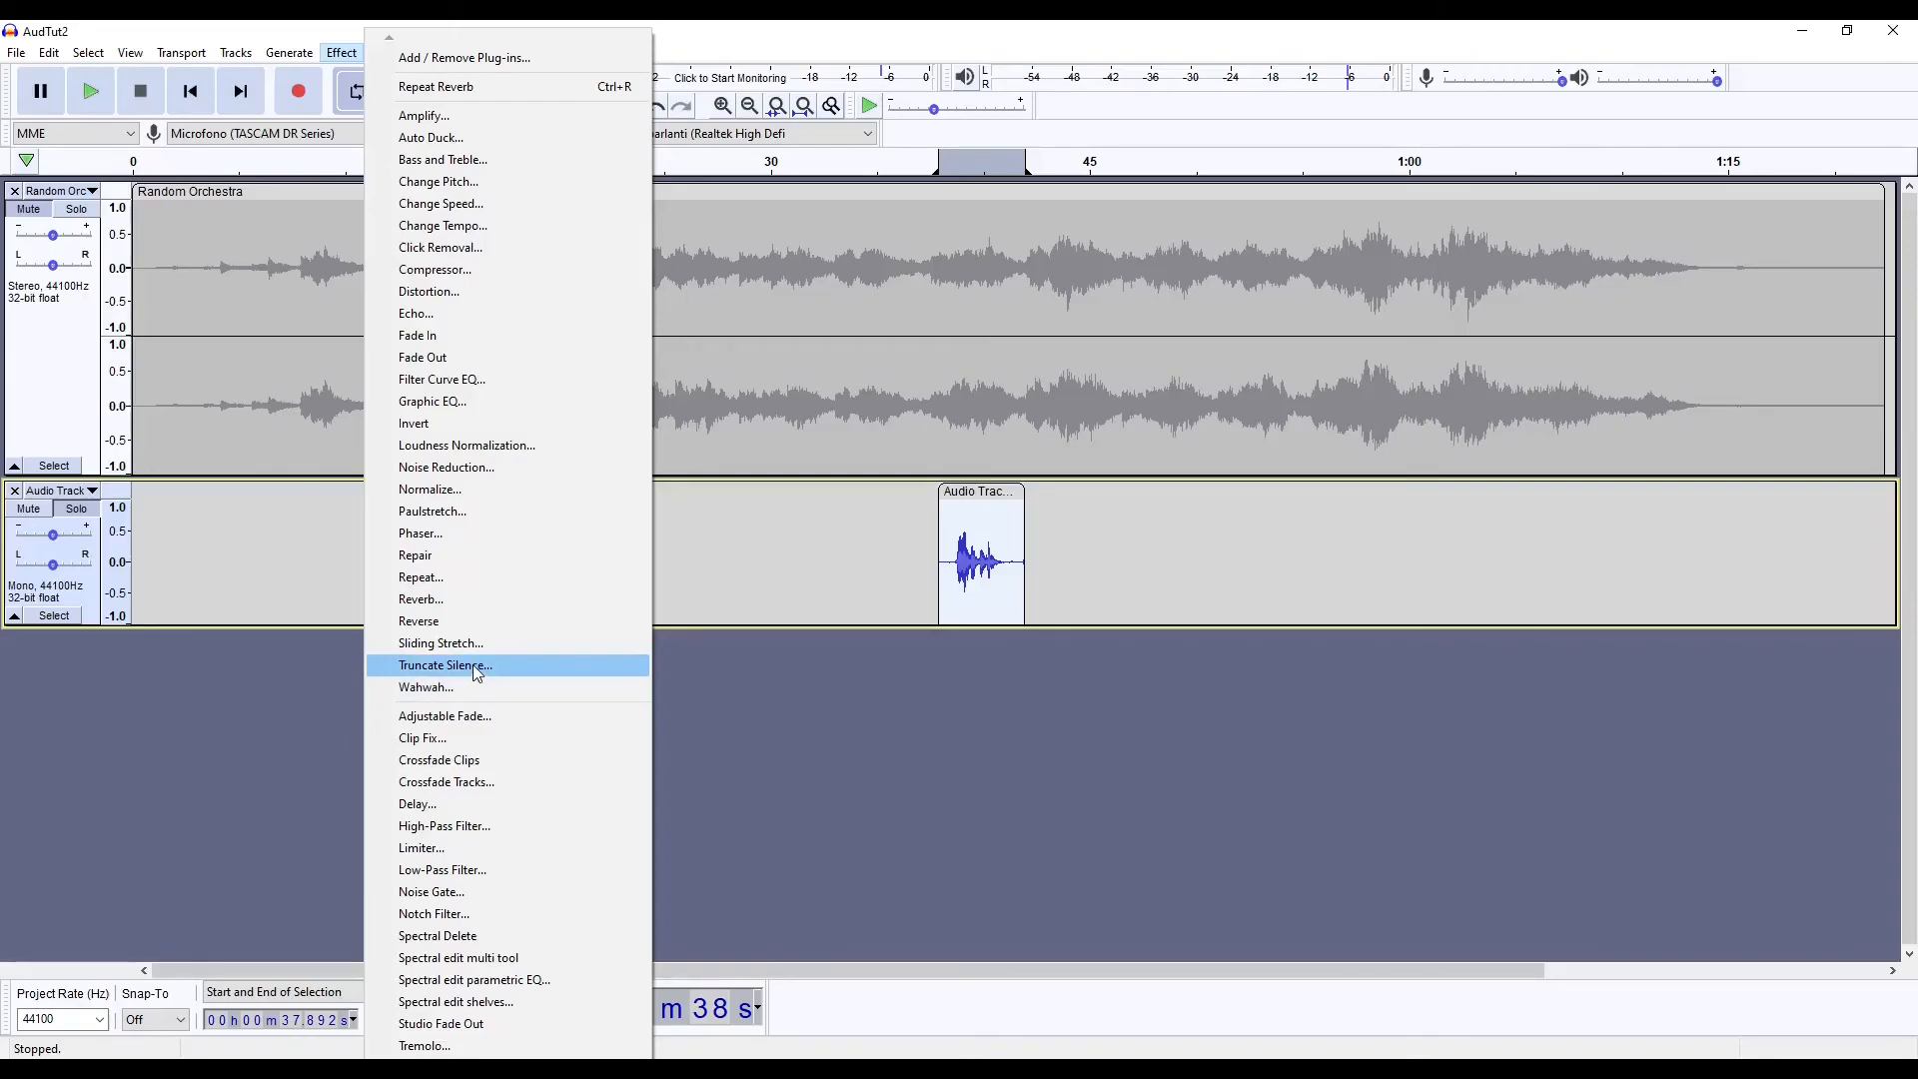
{"action": "left_click", "coordinate": [428, 690]}
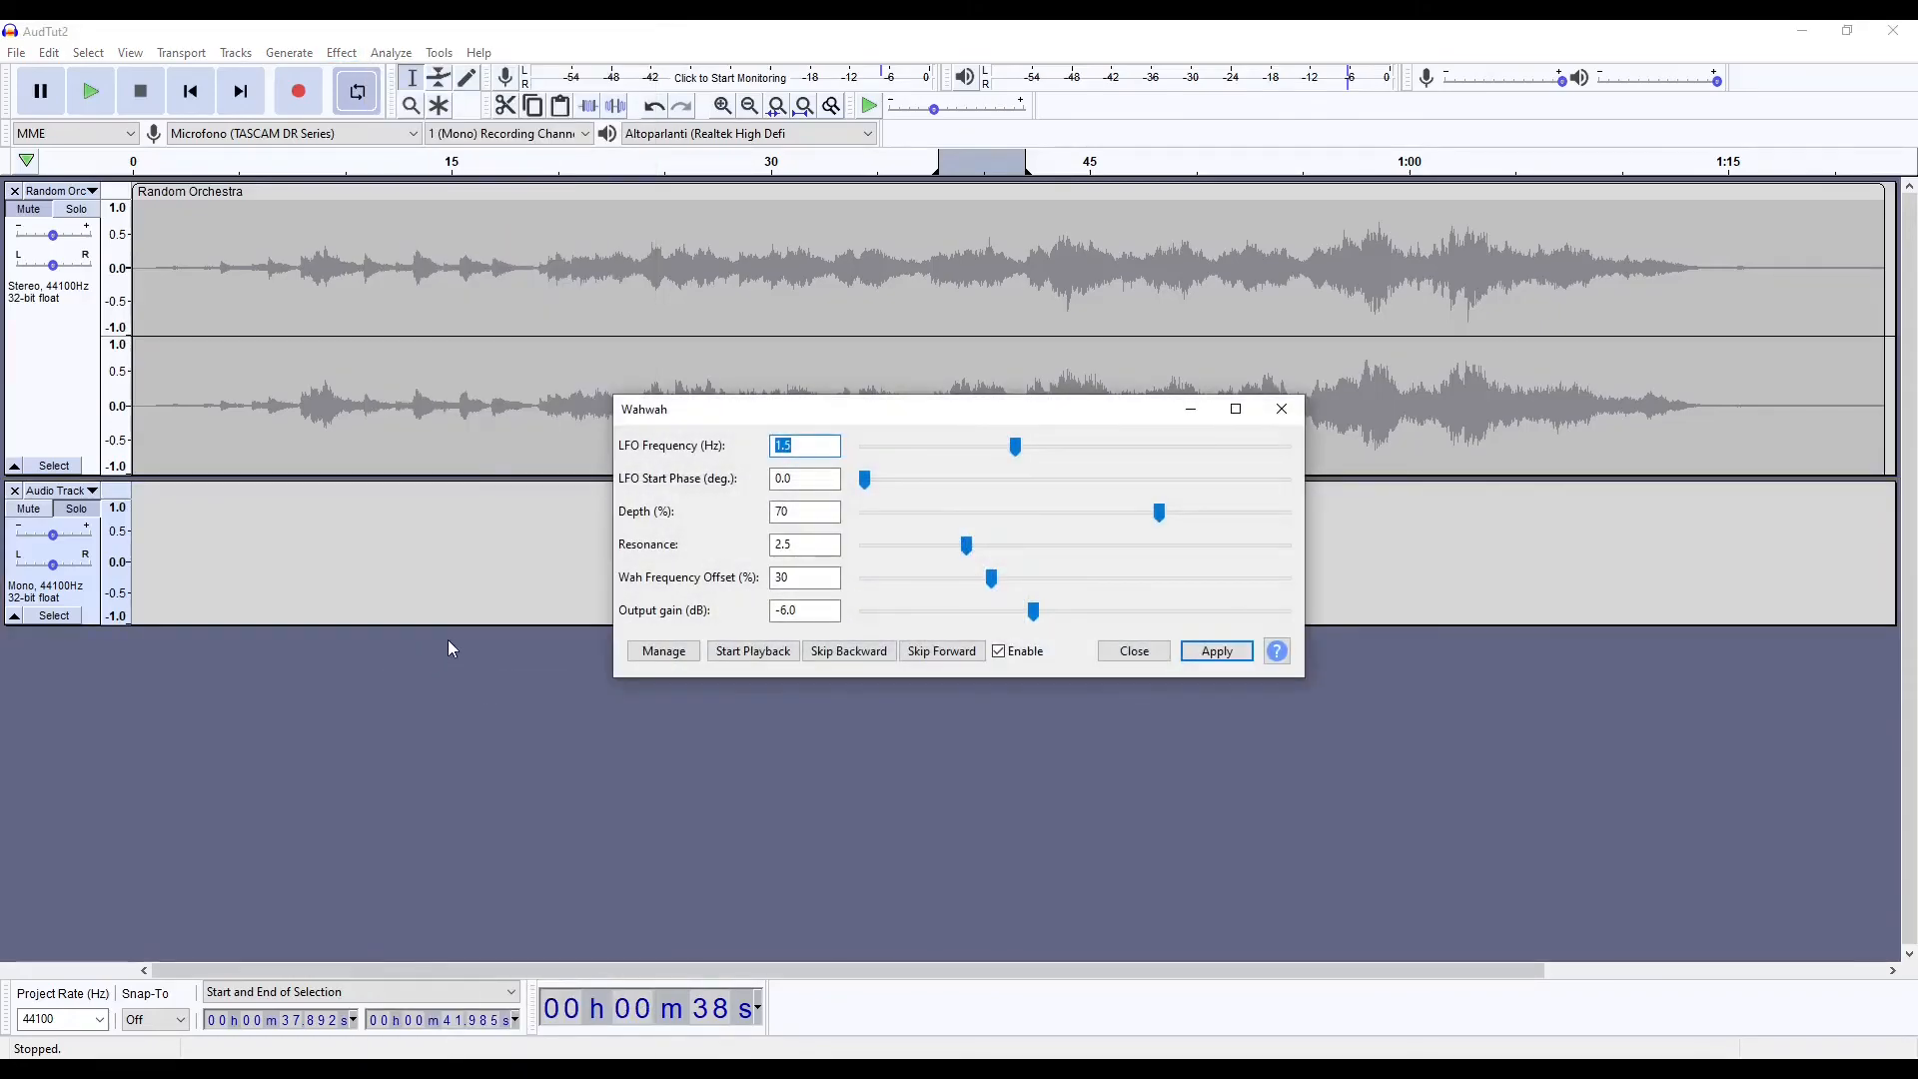
{"action": "left_click_drag", "start_coordinate": [802, 425], "coordinate": [1318, 427]}
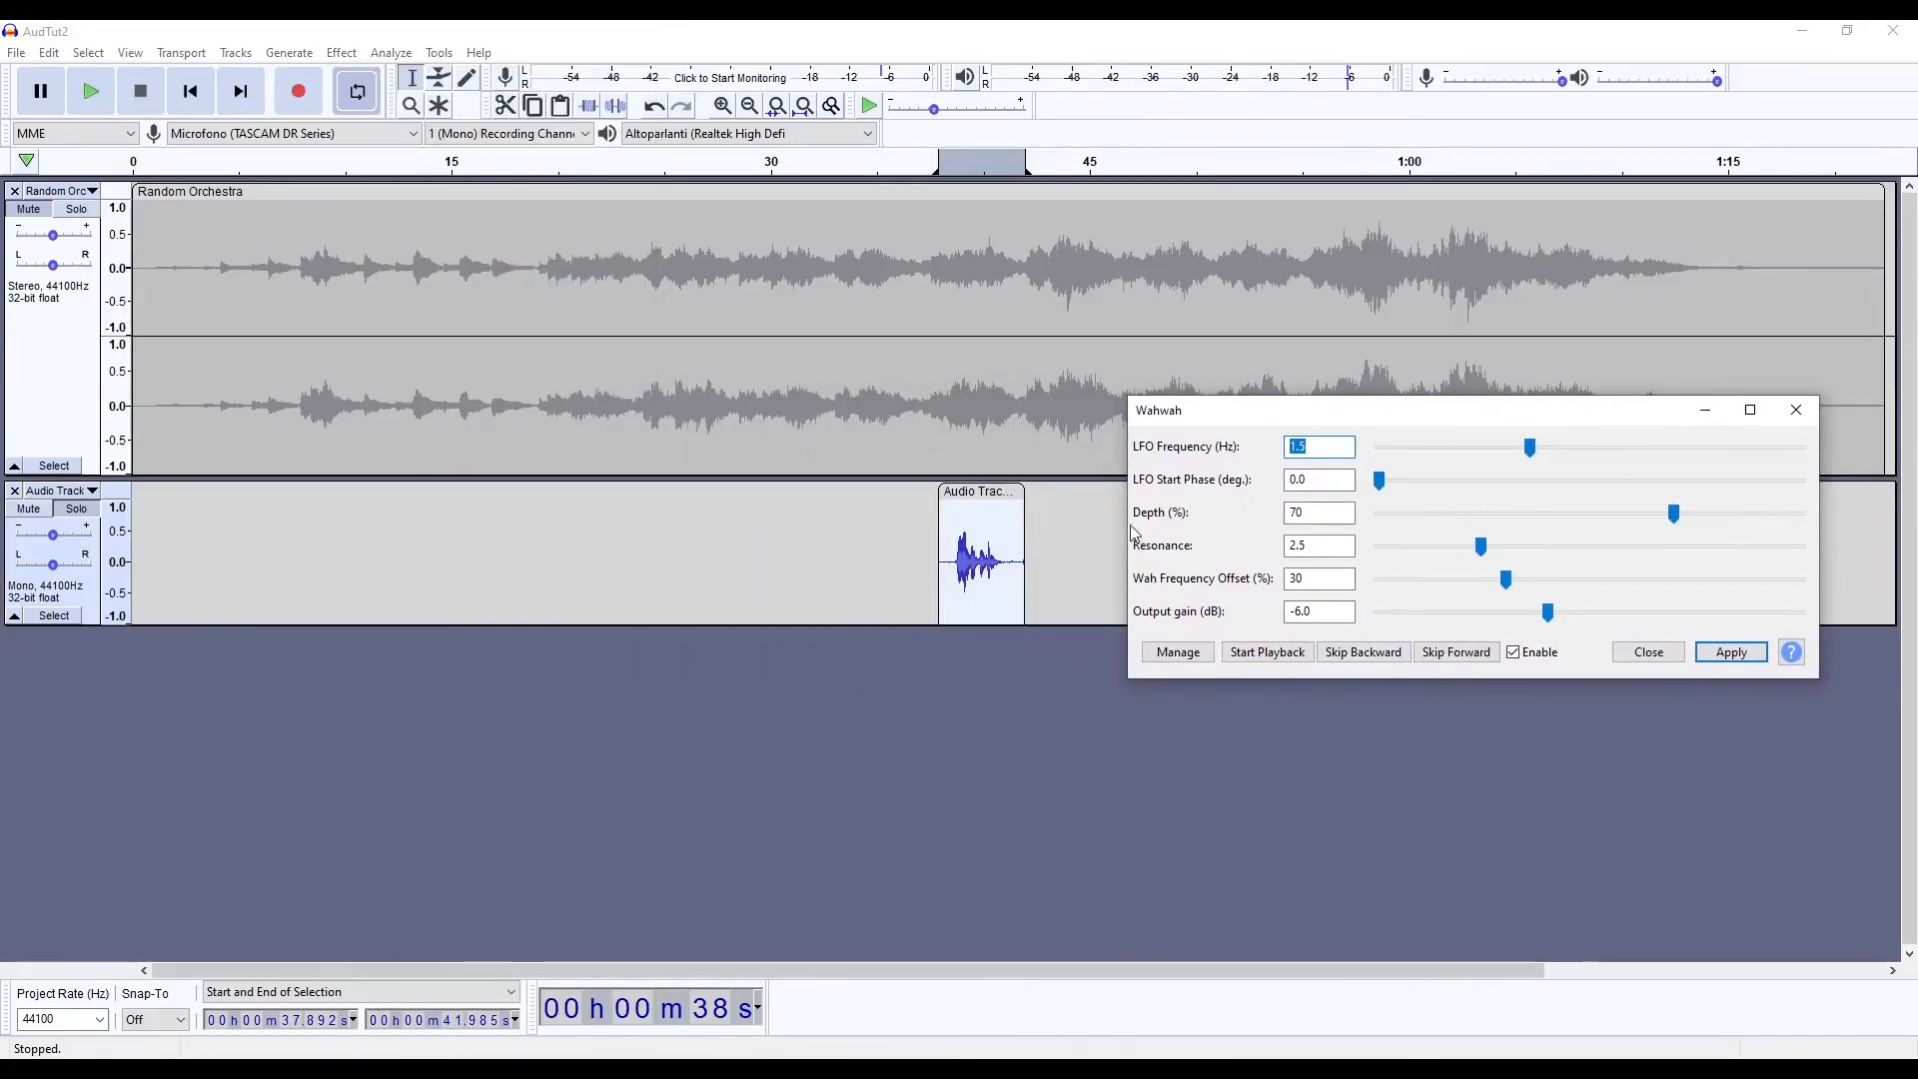
{"action": "left_click", "coordinate": [1722, 658]}
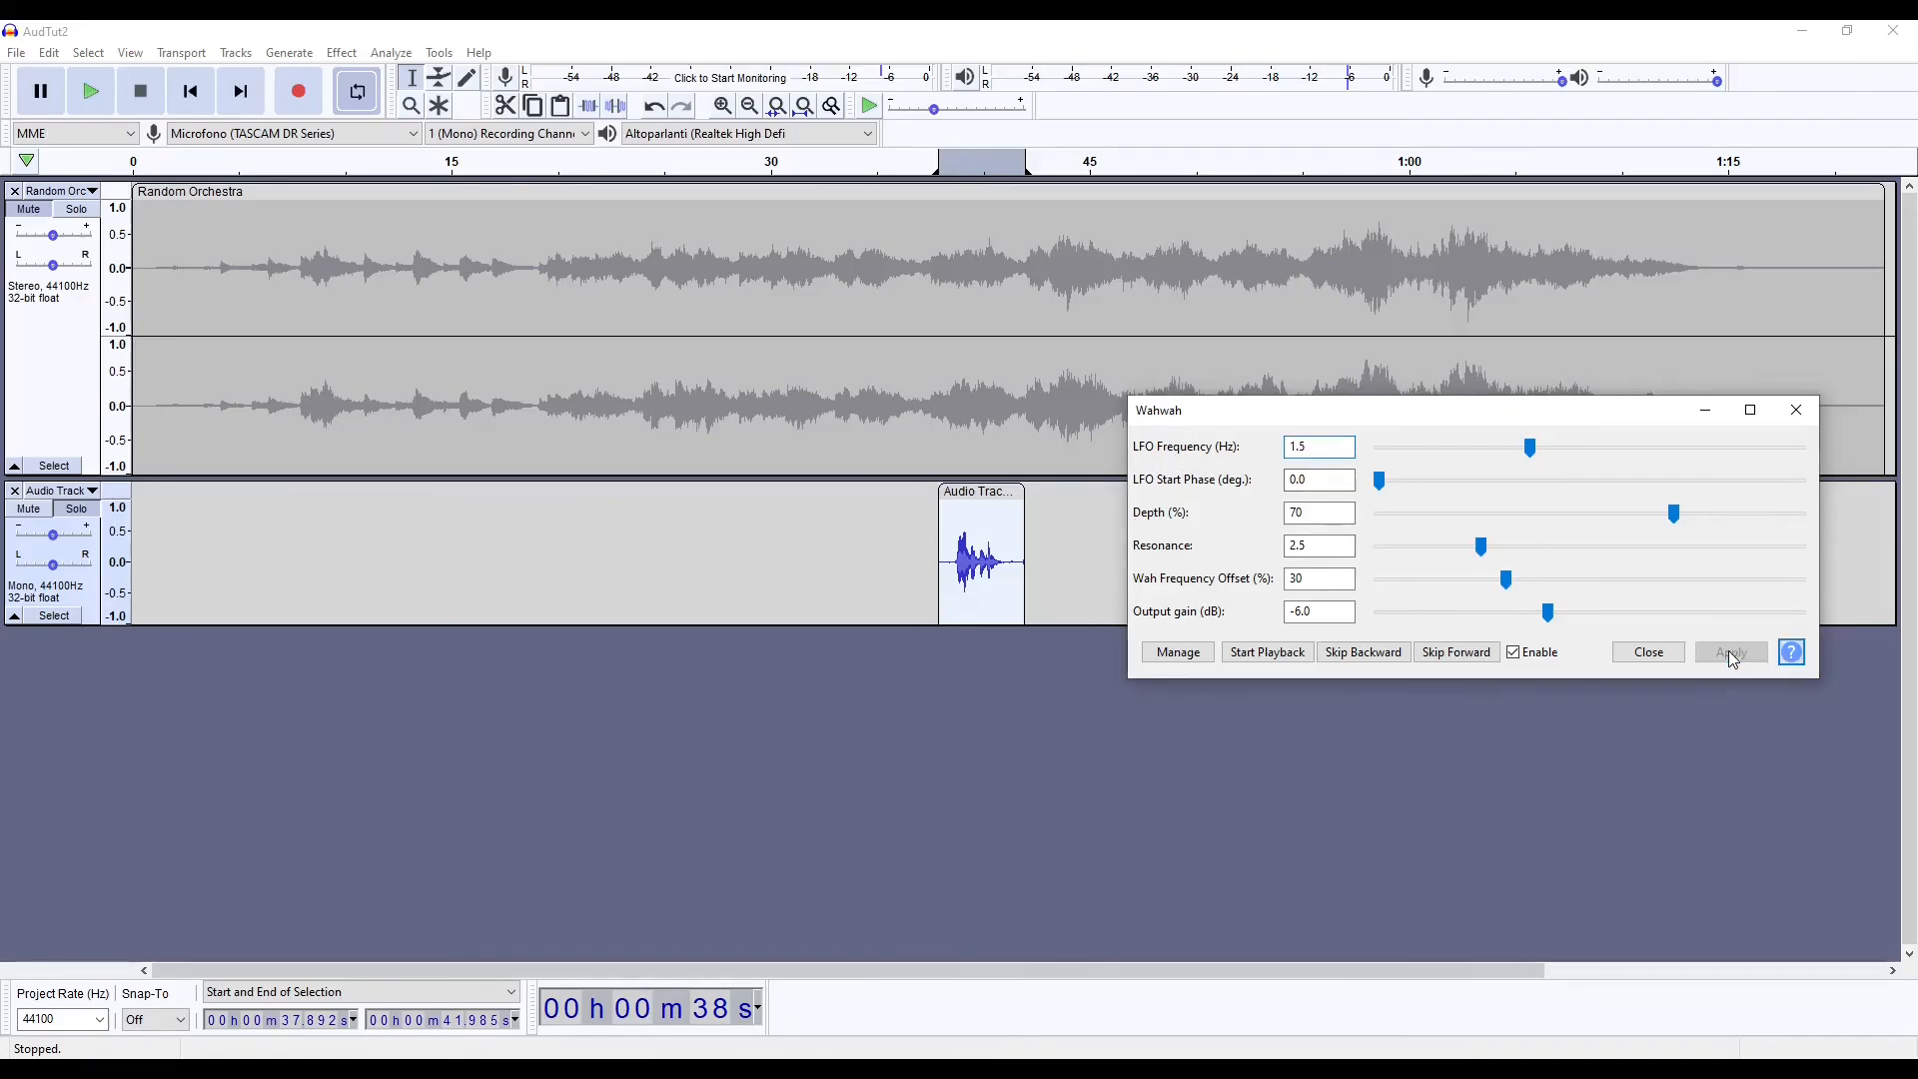
Play the mono clip with the wah effect, close the Wahwah settings, and undo the Wahwah and Reverb on the clip
{"action": "left_click", "coordinate": [948, 160]}
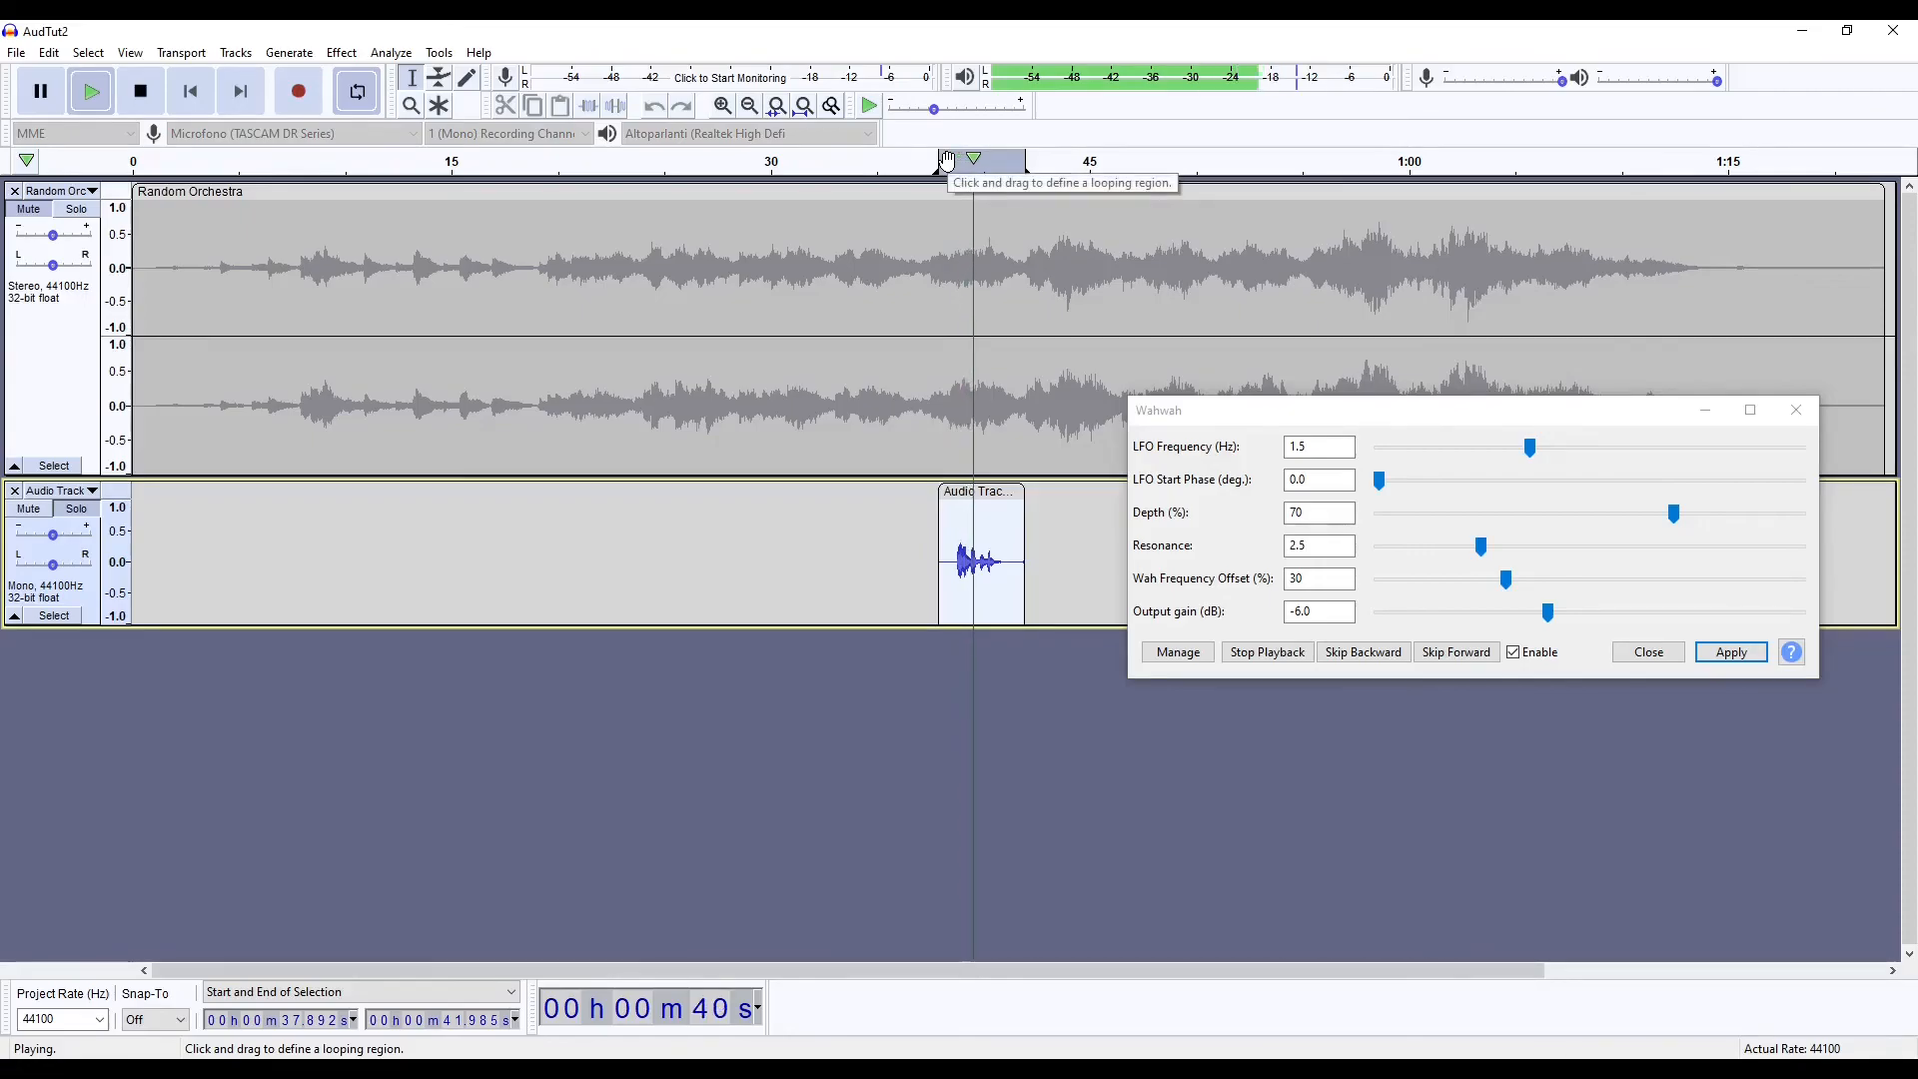
{"action": "key", "text": "space"}
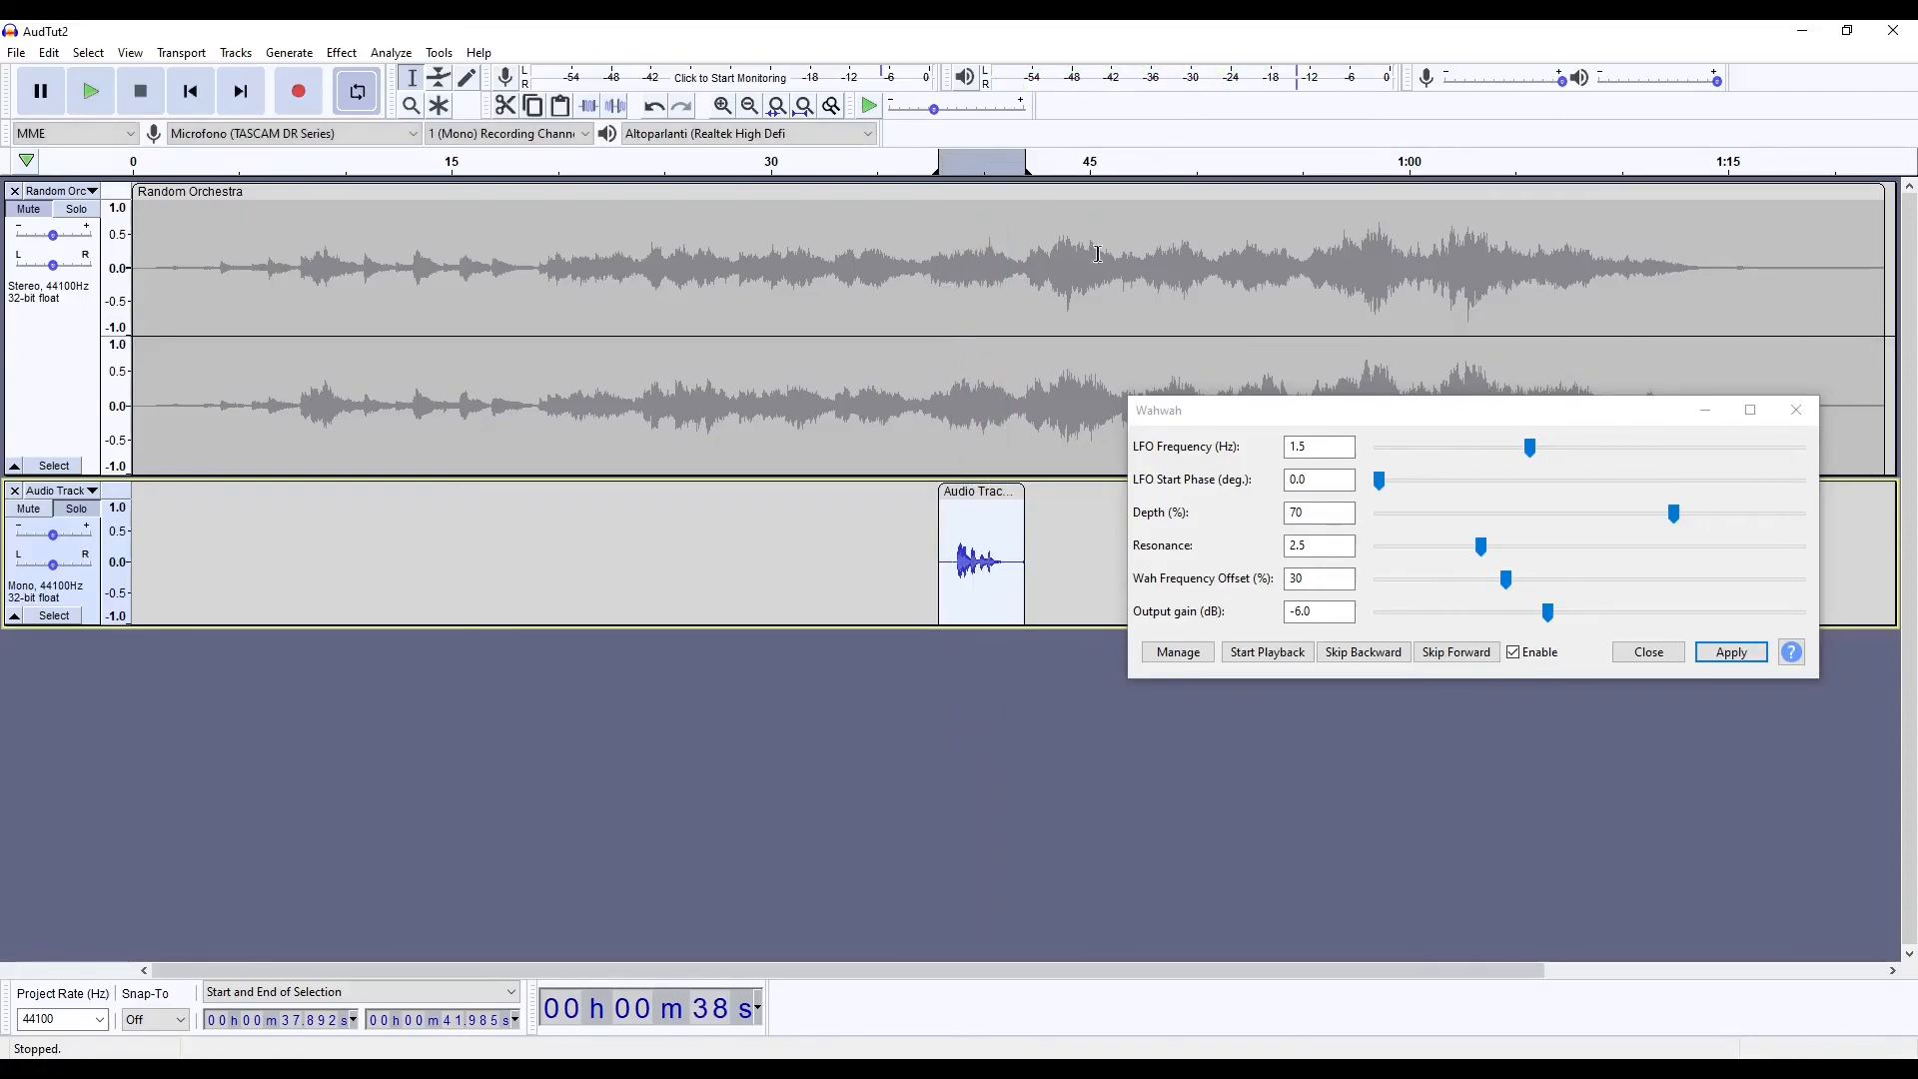
{"action": "left_click", "coordinate": [1646, 652]}
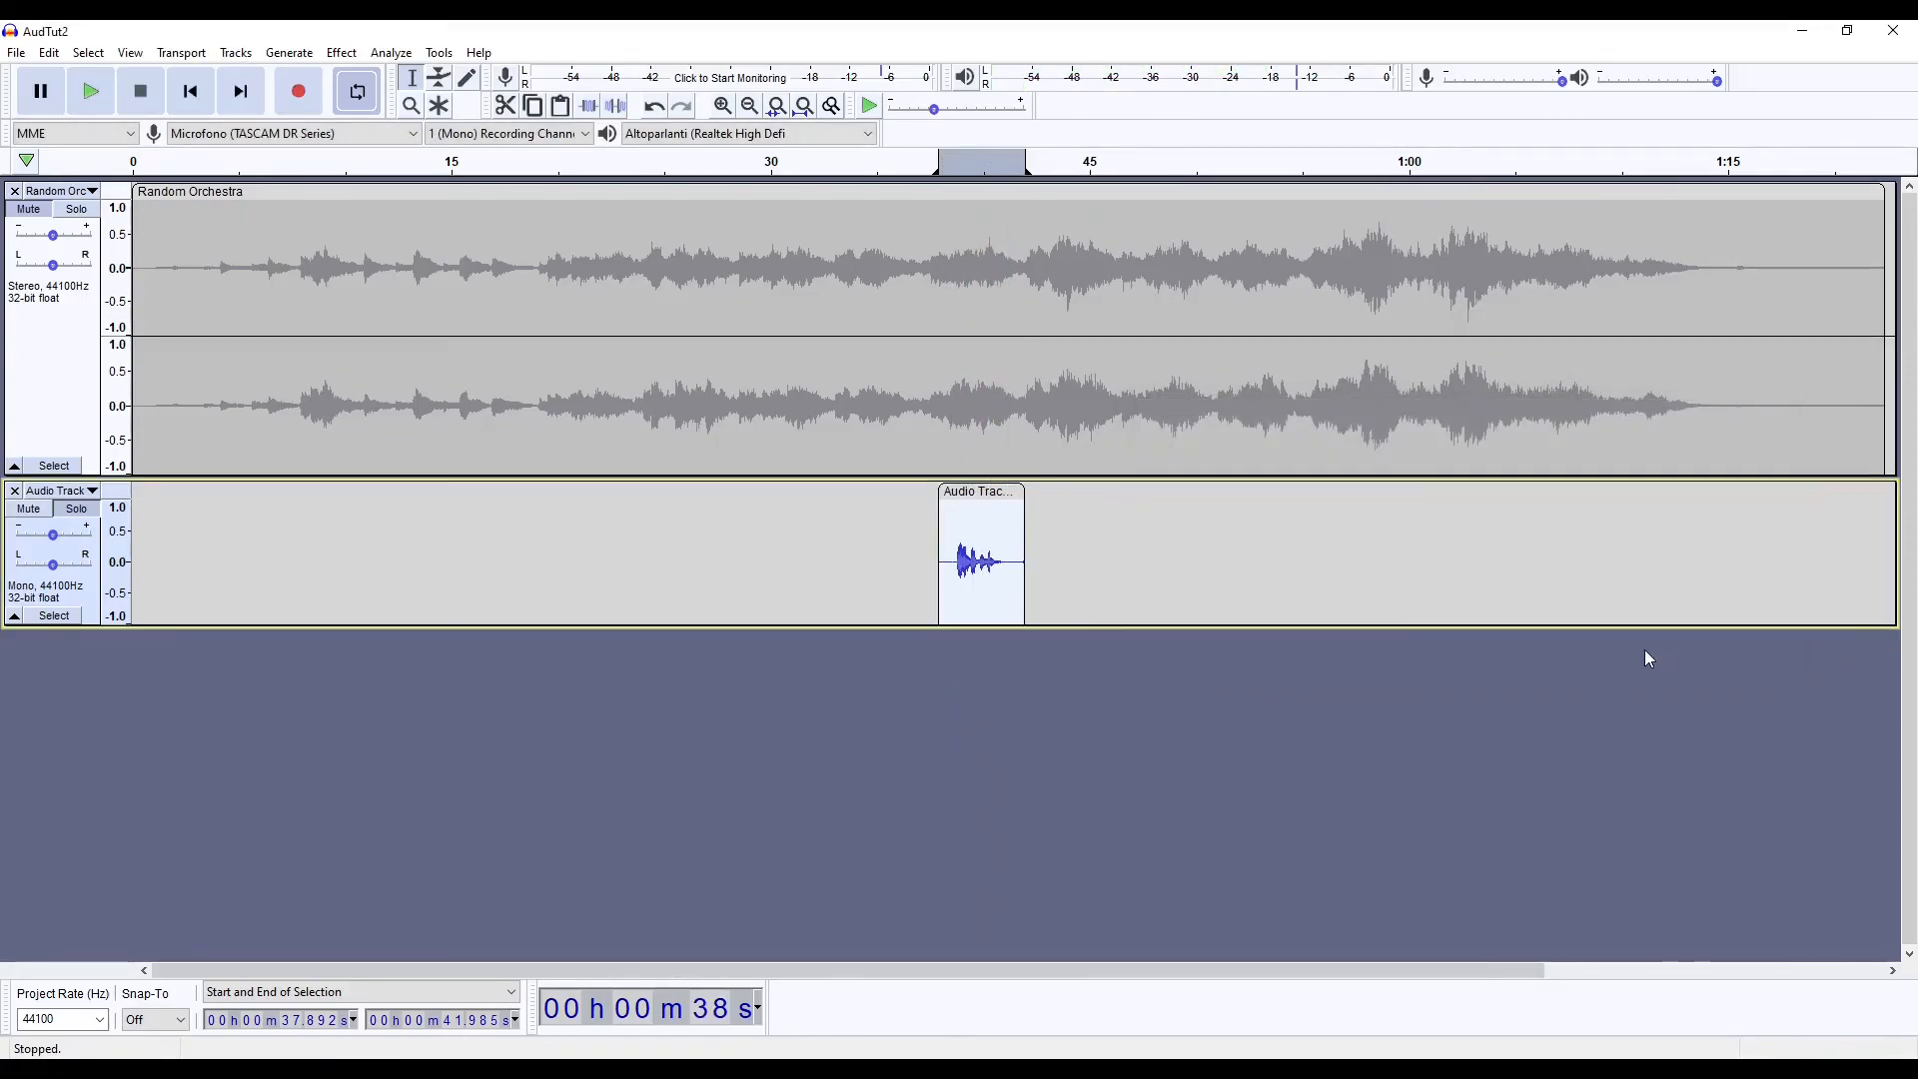
{"action": "left_click", "coordinate": [660, 113]}
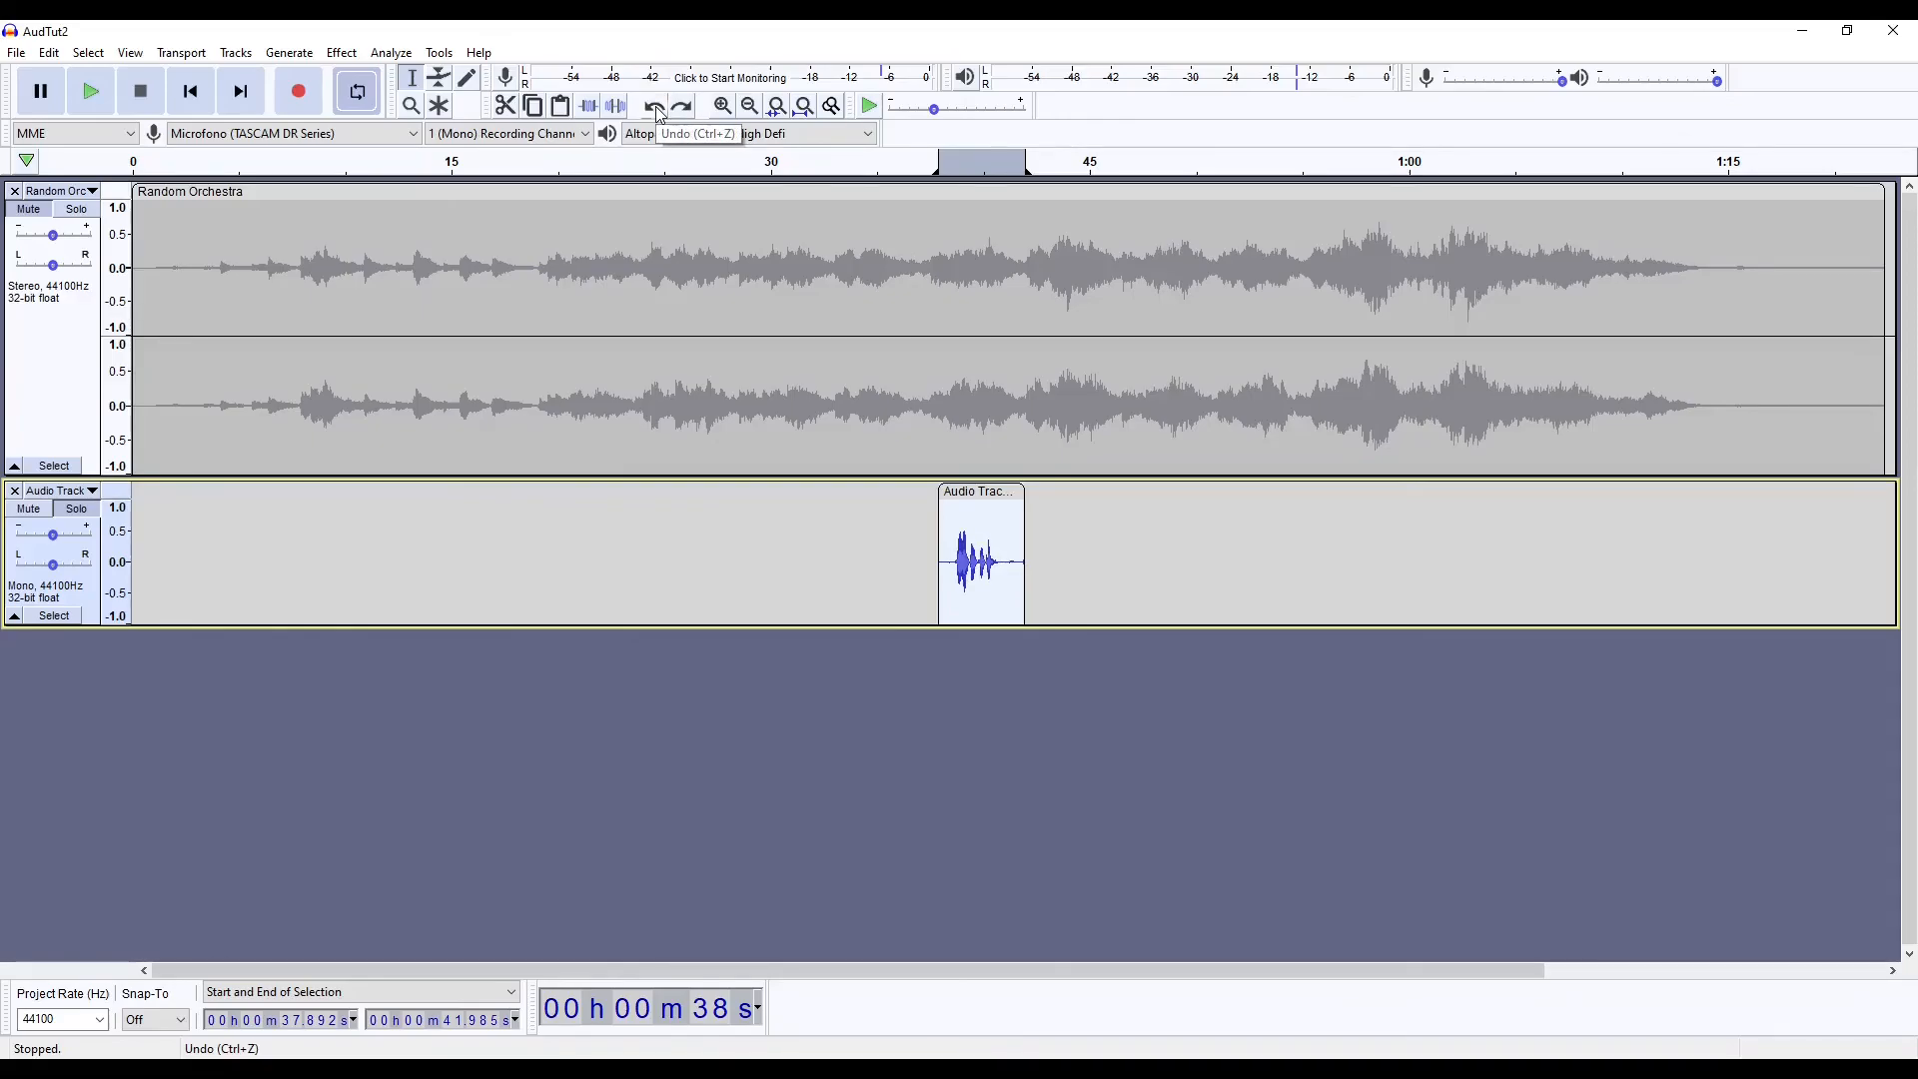
{"action": "left_click", "coordinate": [1037, 707]}
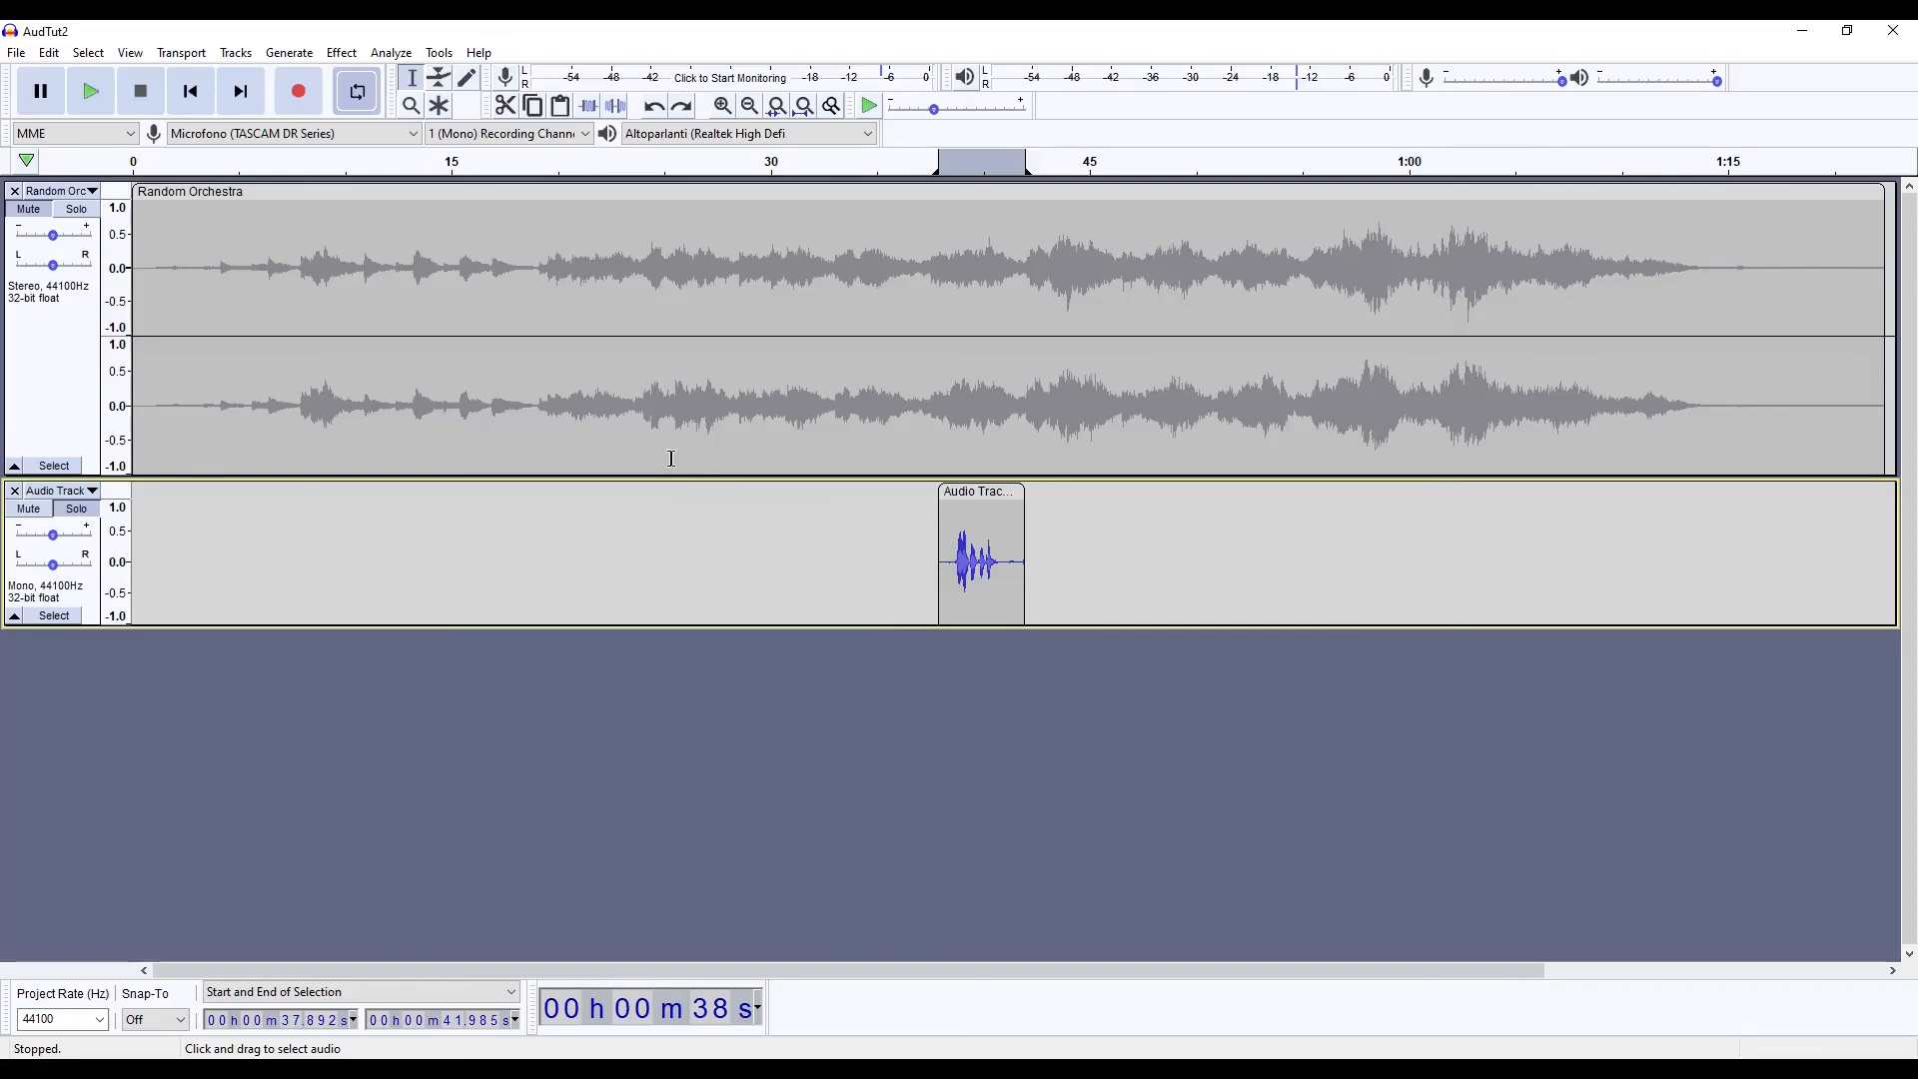
{"action": "left_click", "coordinate": [342, 53]}
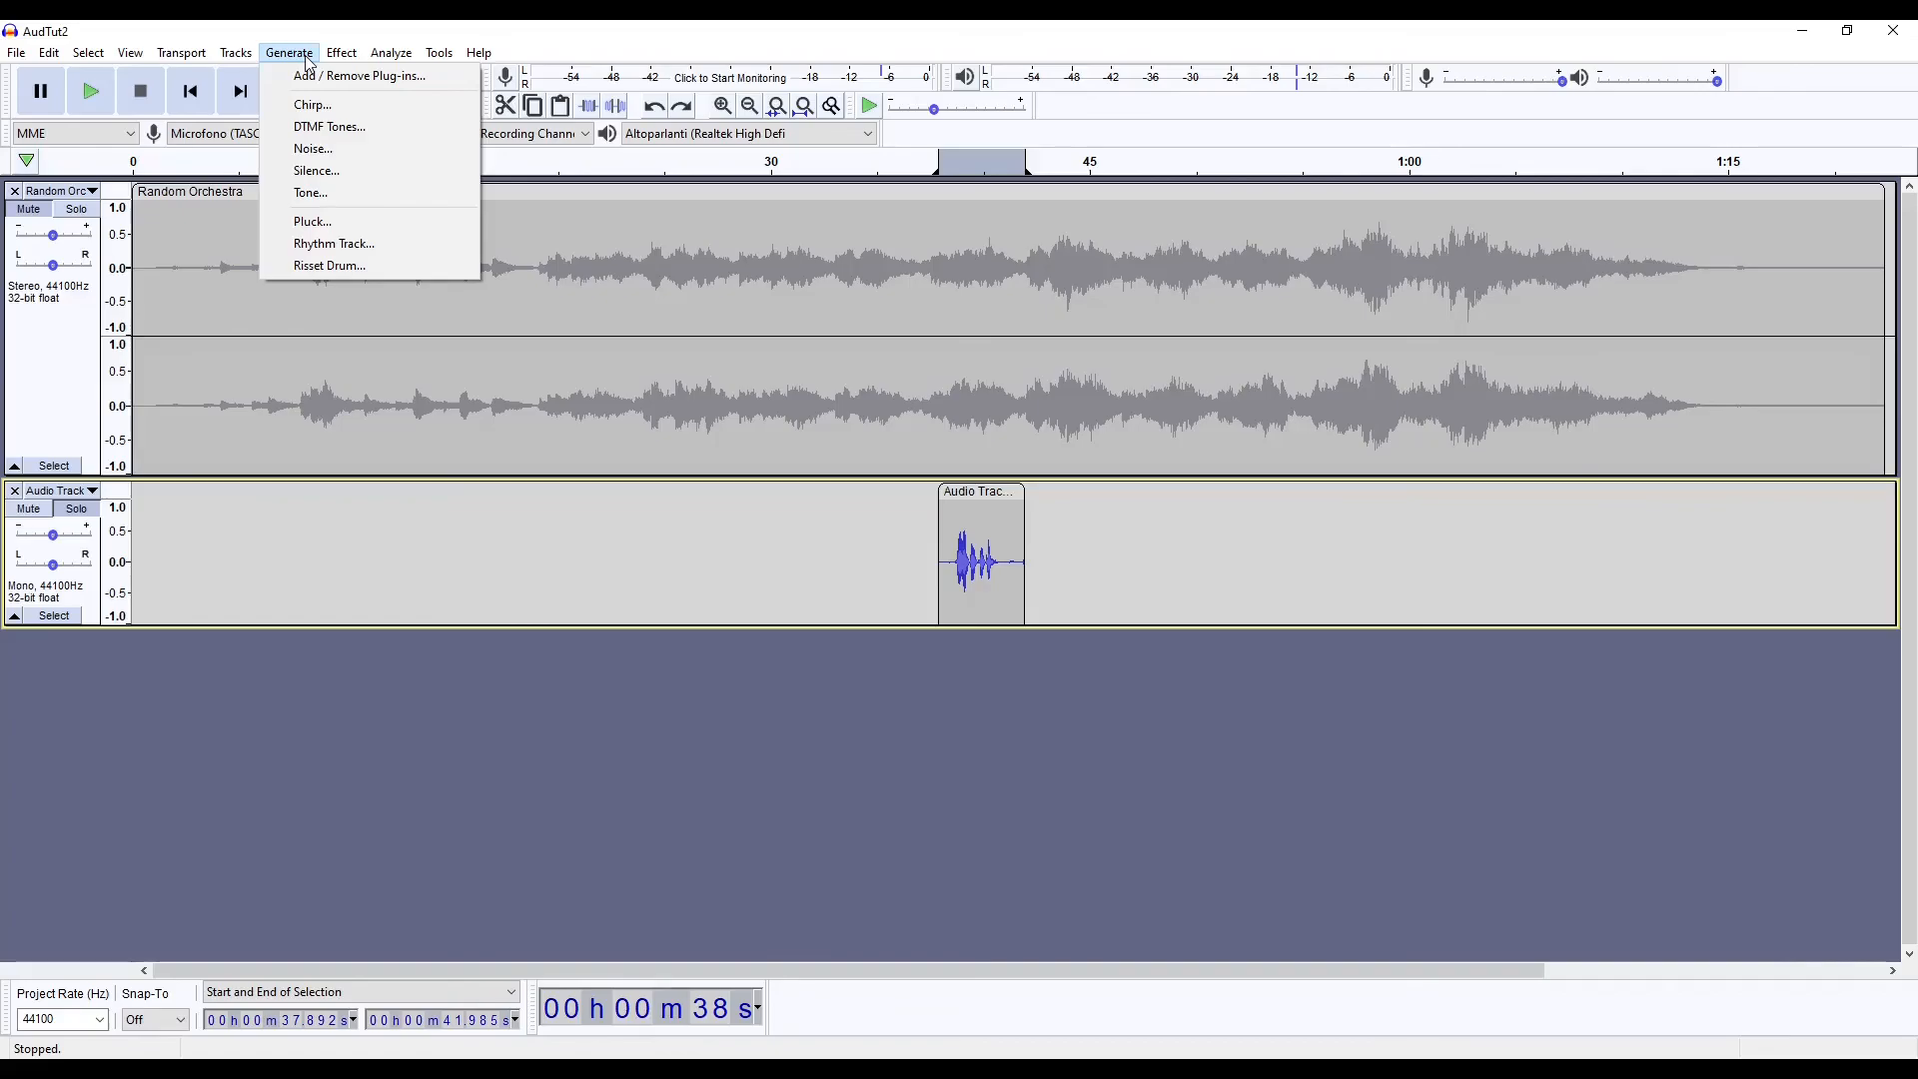
{"action": "left_click", "coordinate": [1196, 739]}
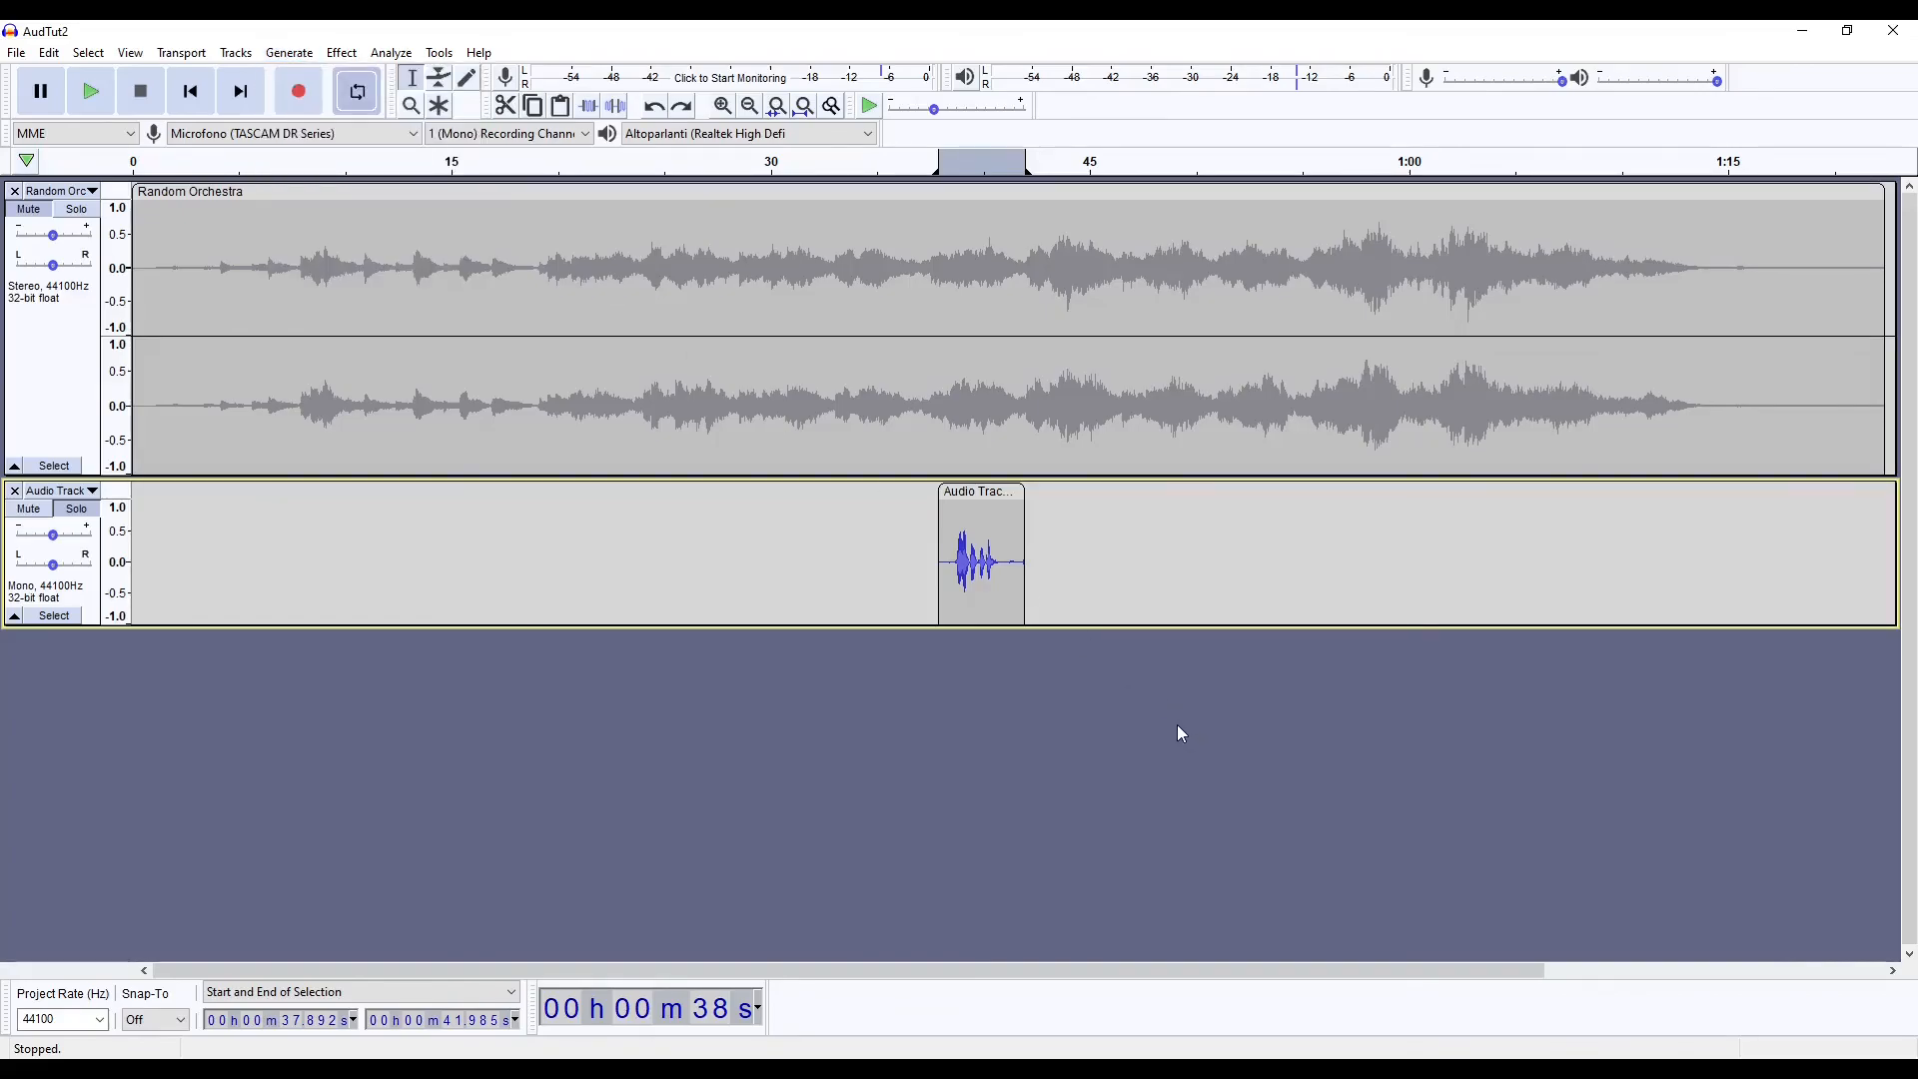